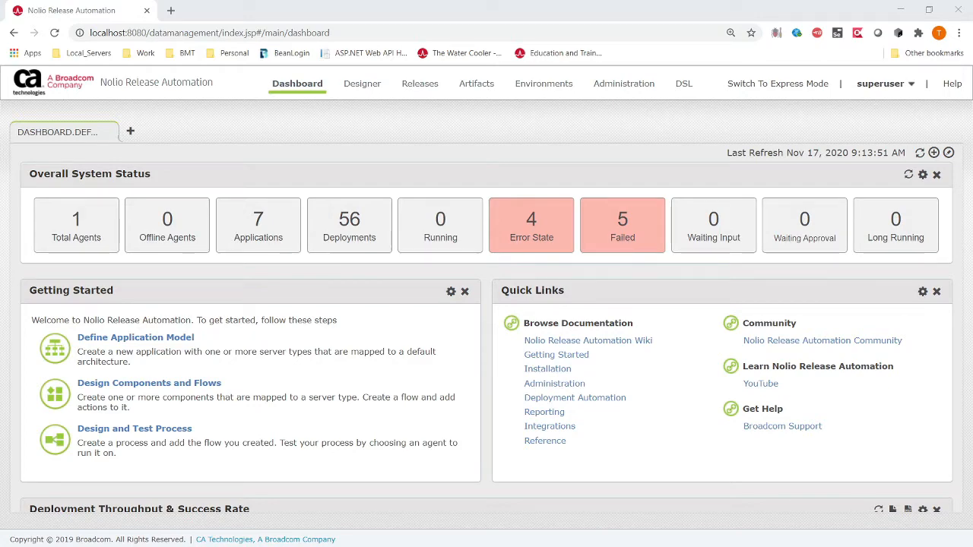
Open the ScheduleDeploy-74 deployment plan of Demo_Project and view its deployments
click(374, 87)
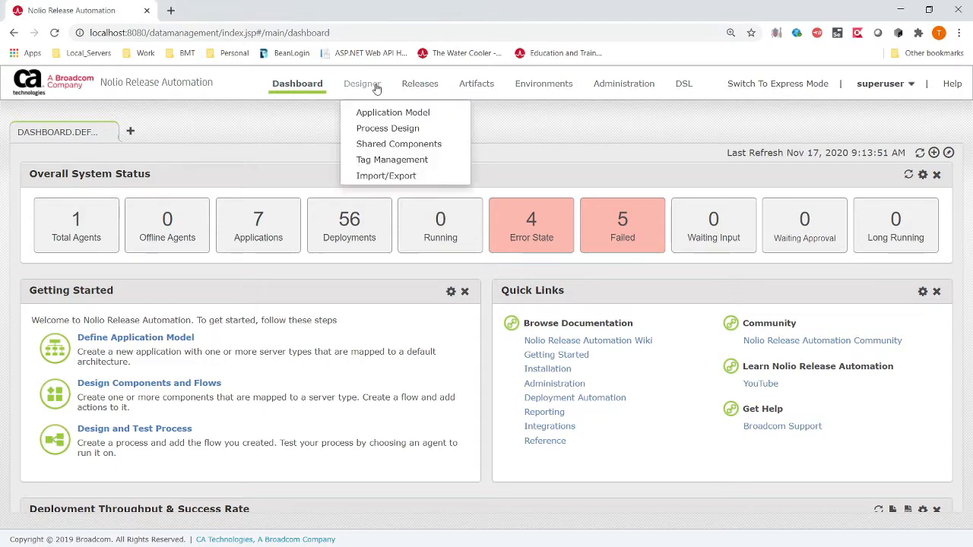
mouse_move(419, 86)
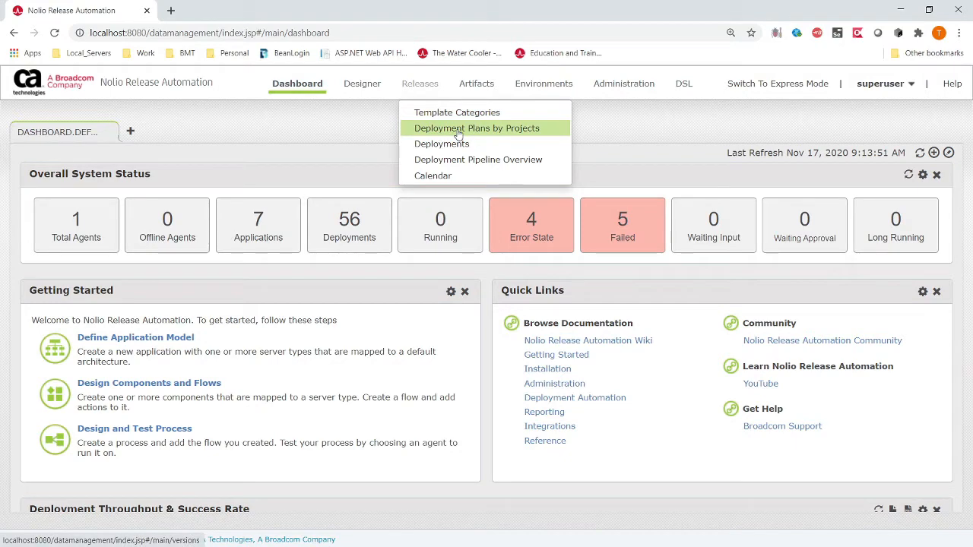
click(459, 131)
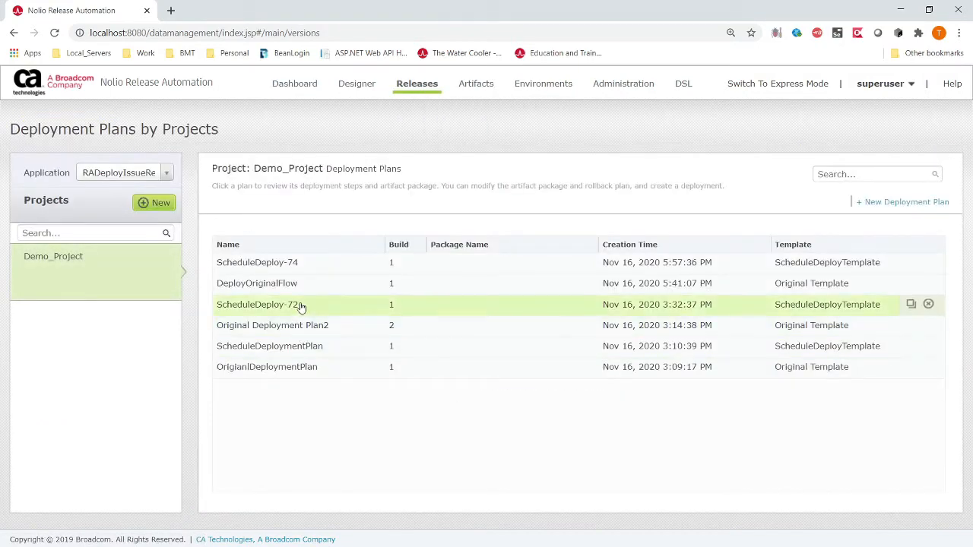
double_click(164, 130)
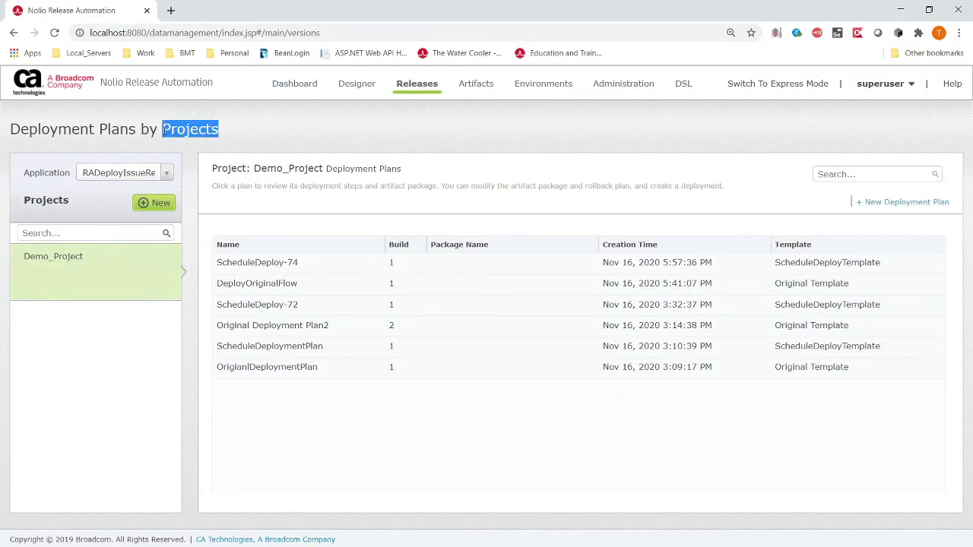
click(312, 270)
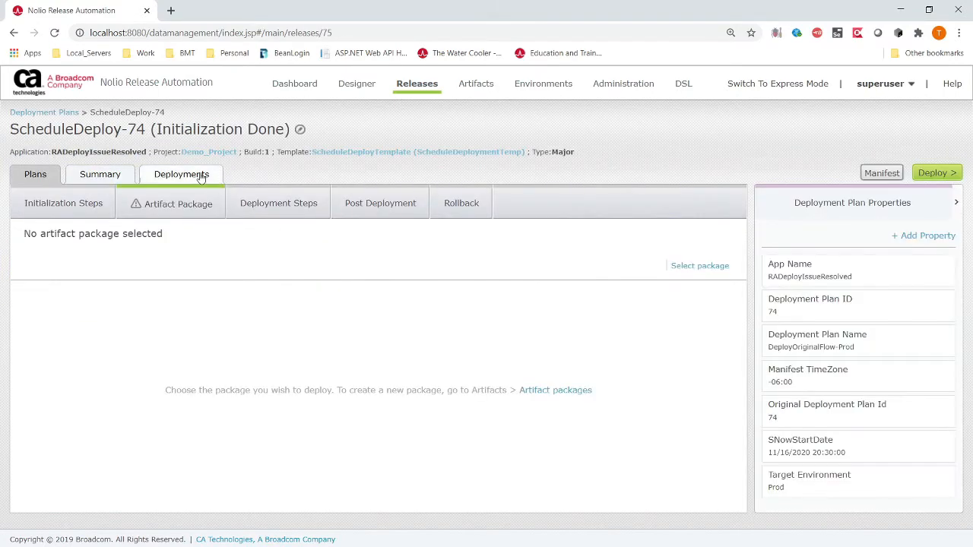
click(201, 177)
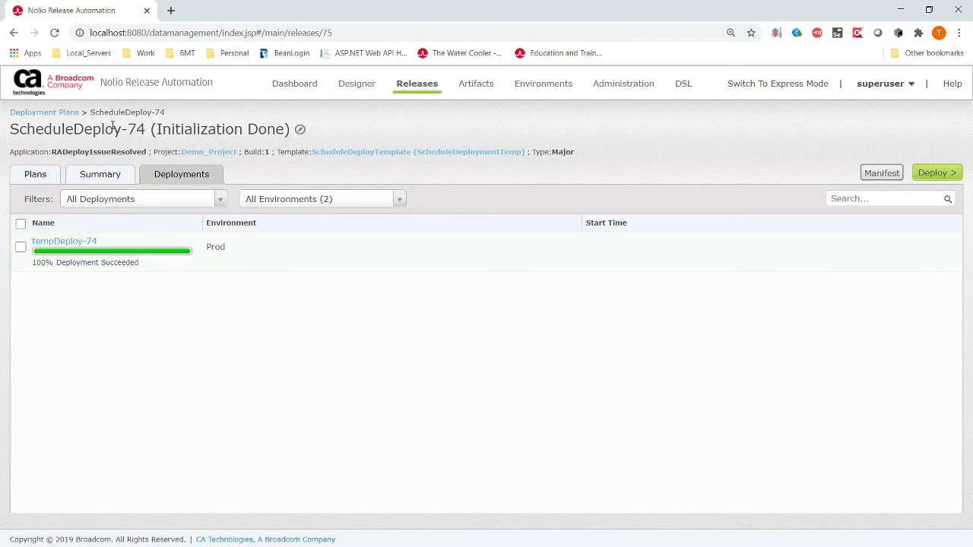
Return to the deployment plans list, reopen ScheduleDeploy-74 and display its initialization steps
key(alt+Left)
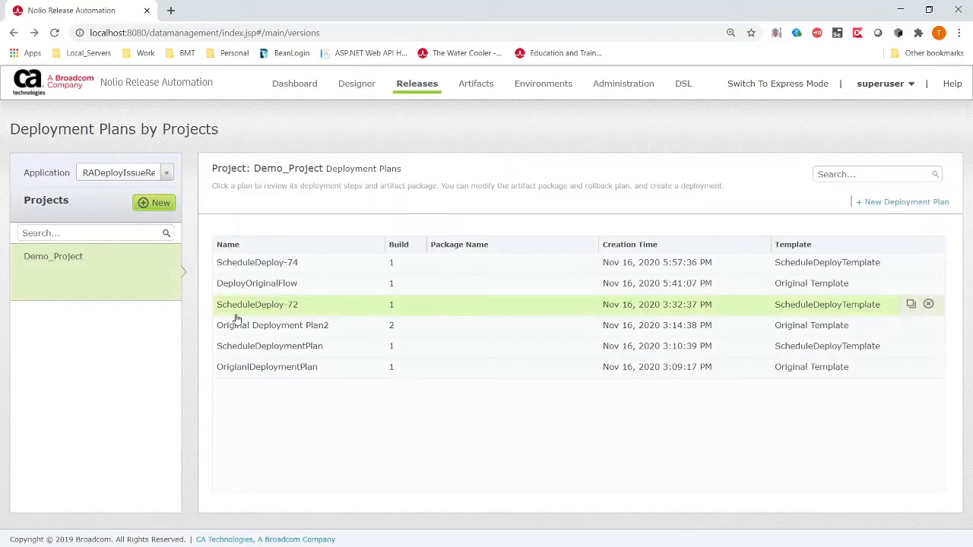
click(255, 262)
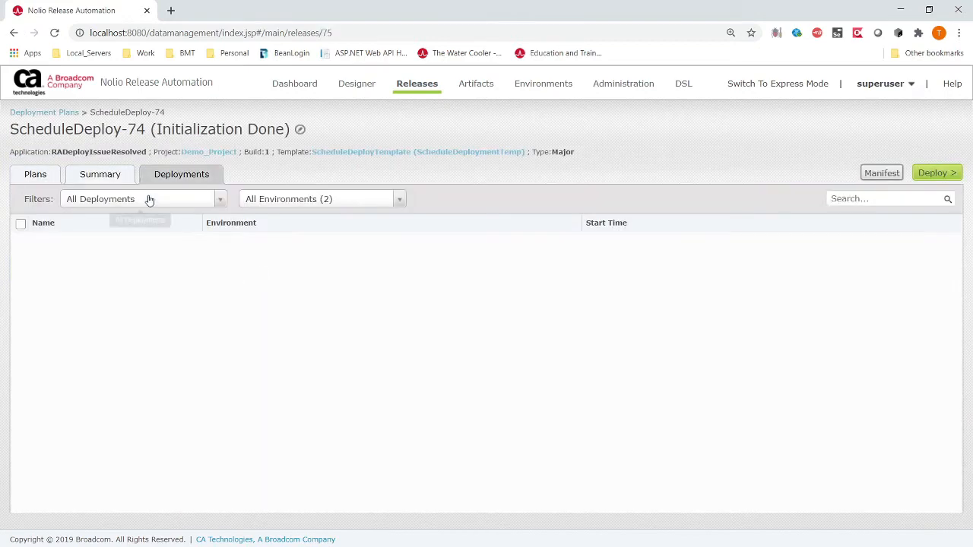
click(40, 176)
click(76, 205)
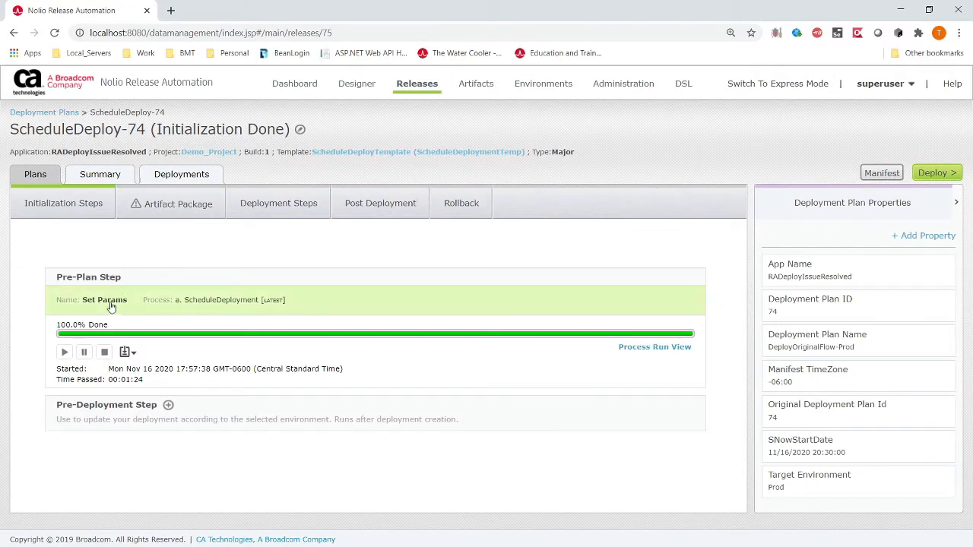
Open the release calendar and view the details of the Deploy2 and tempDeploy-72 deployments on Mon, Nov 16
click(359, 90)
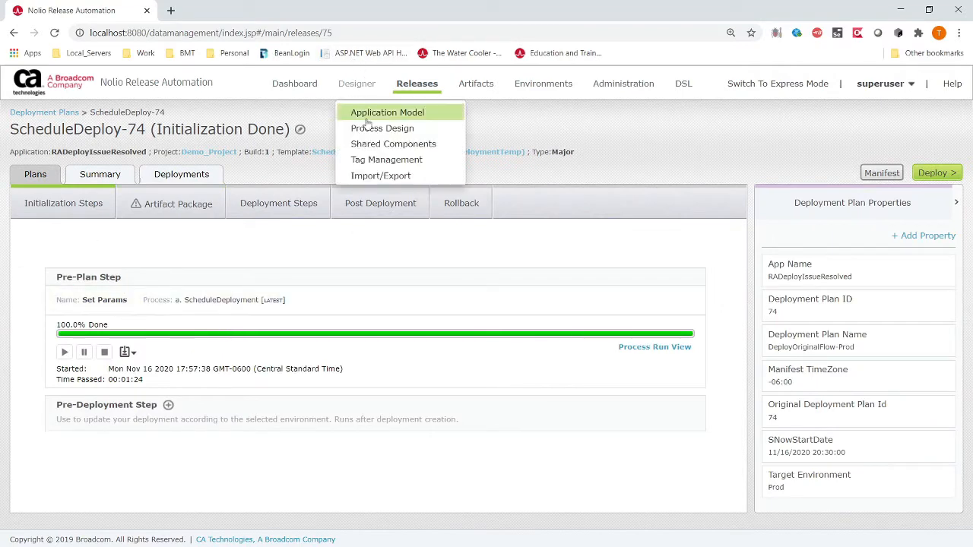
click(402, 85)
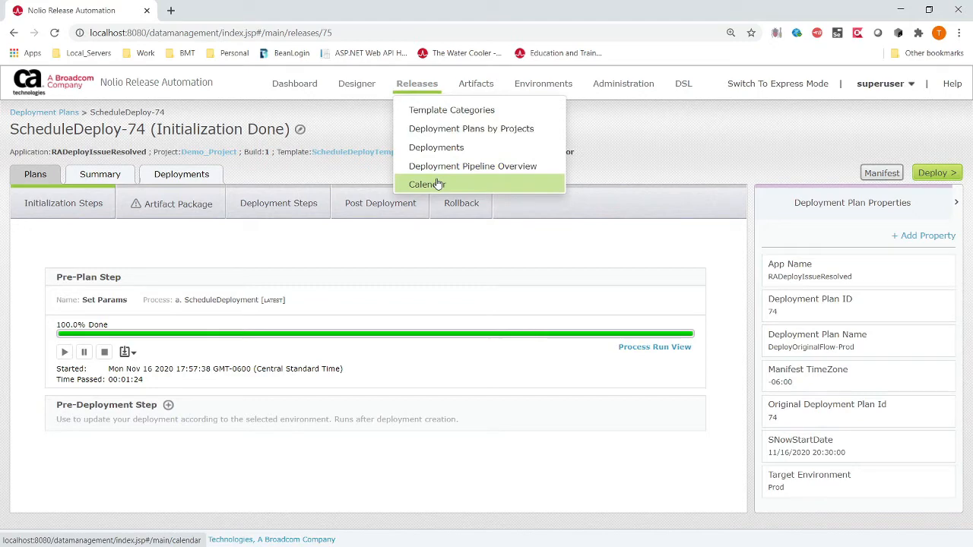
click(438, 185)
mouse_move(388, 373)
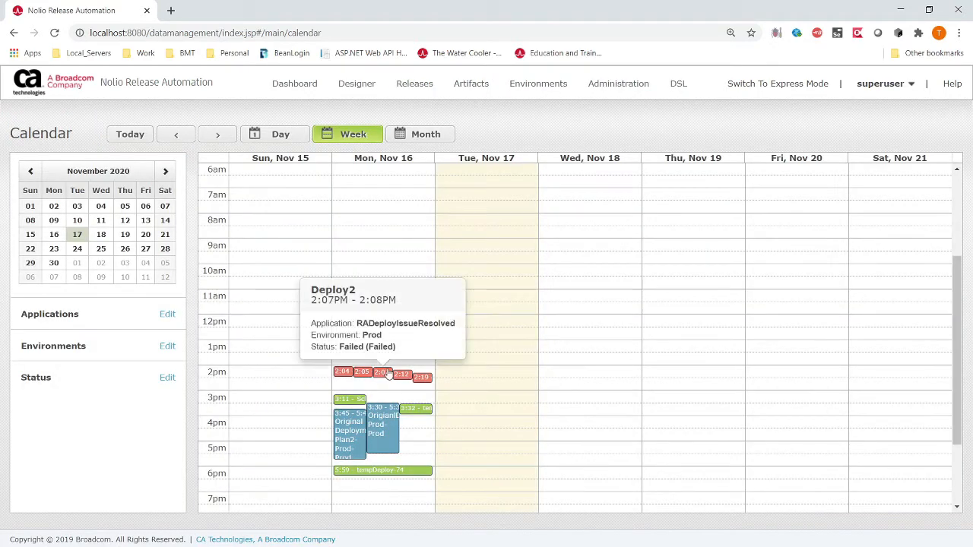
mouse_move(403, 417)
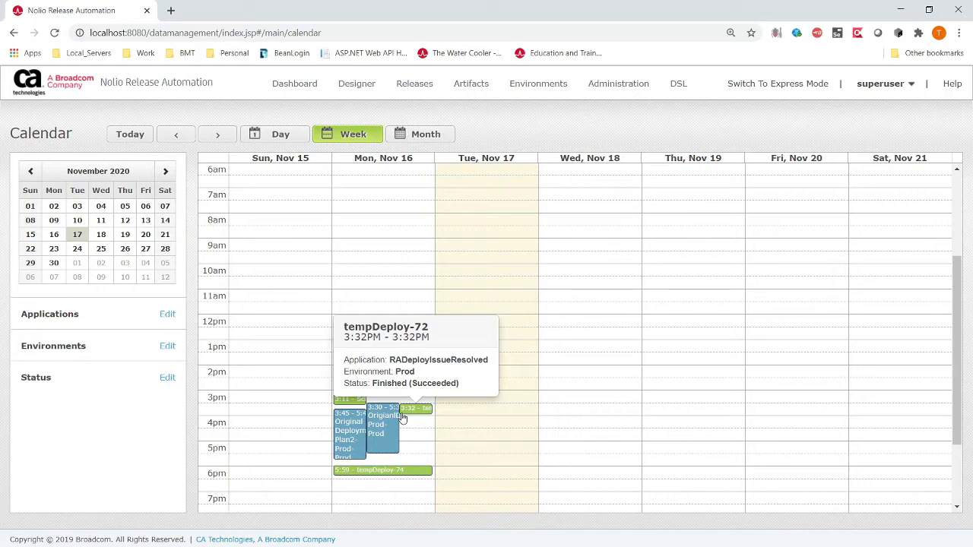
Go back to Demo_Project's deployment plans and display the deployment steps of ScheduleDeploy-74
click(364, 126)
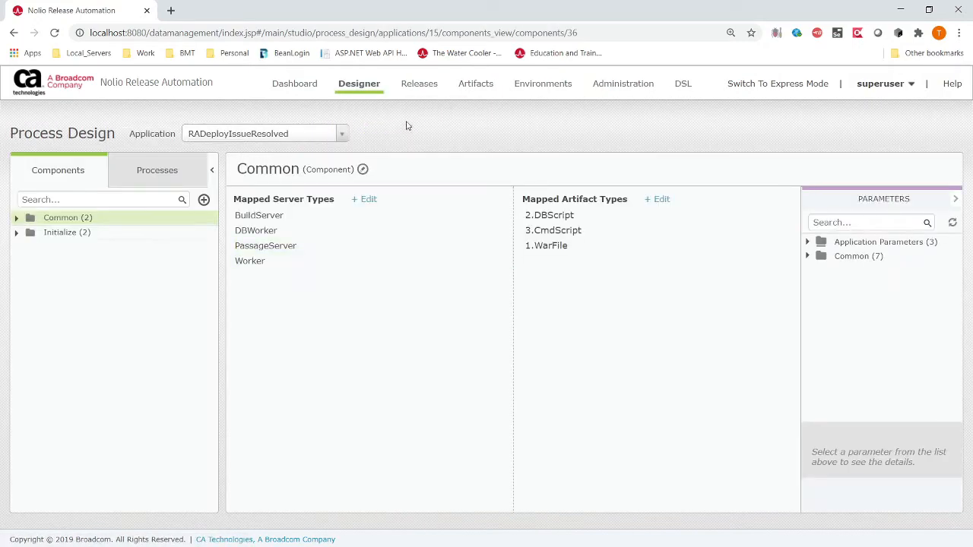
mouse_move(422, 87)
click(439, 127)
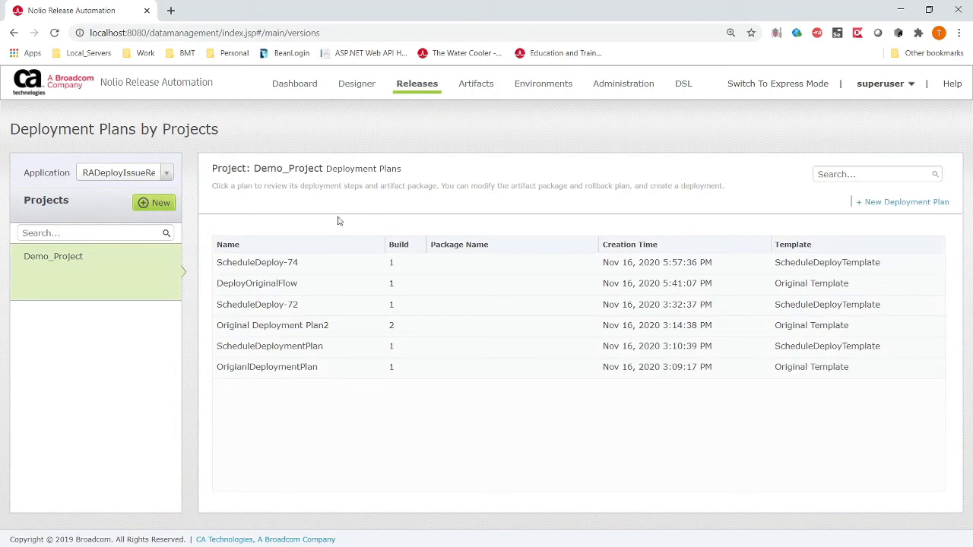
click(269, 263)
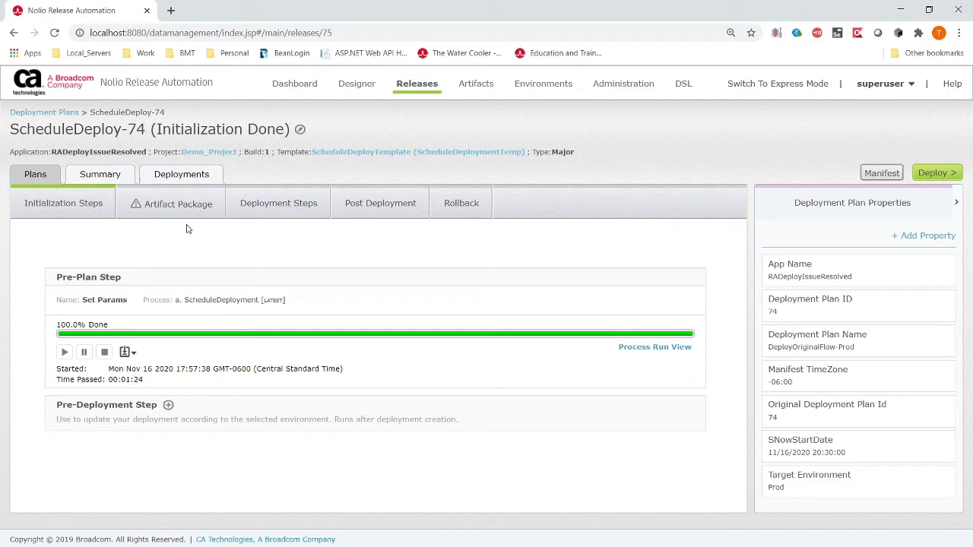
click(278, 205)
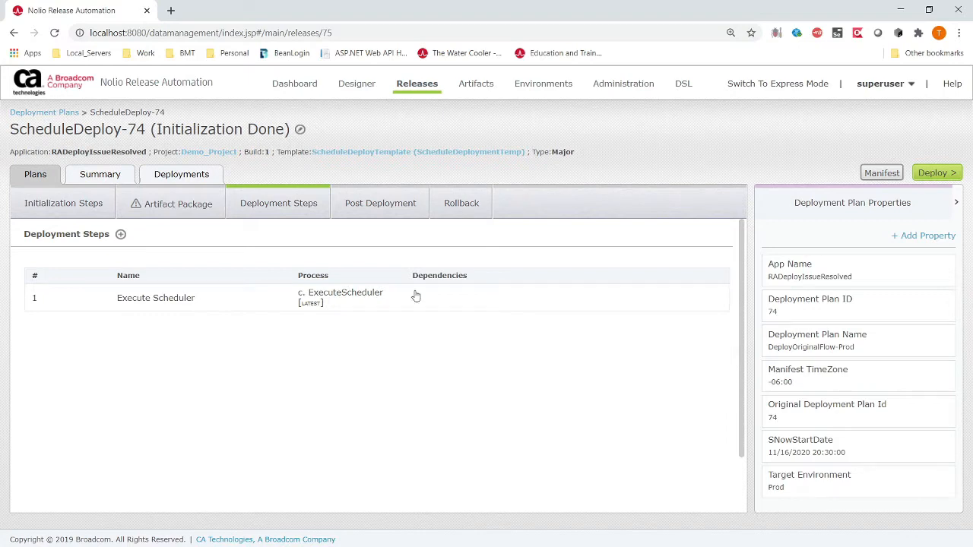
mouse_move(374, 87)
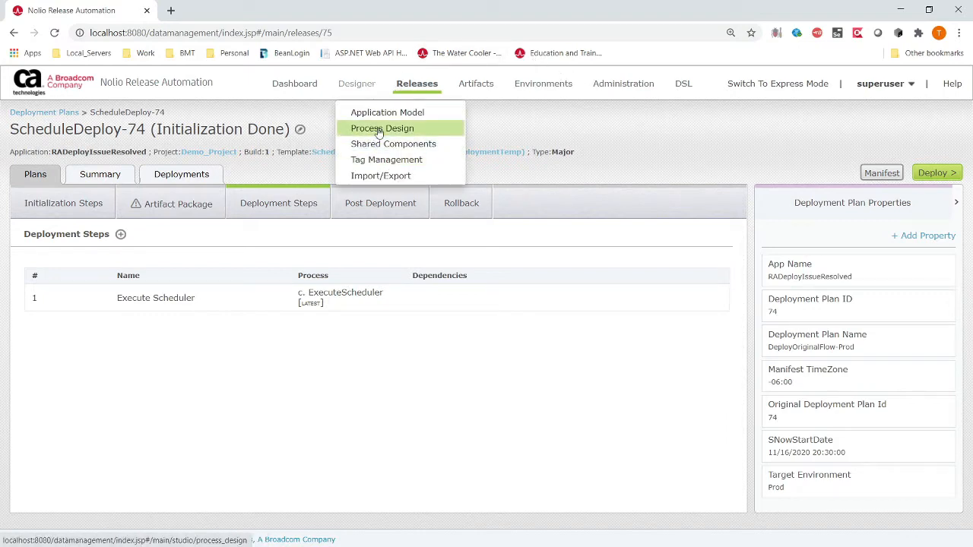
click(378, 133)
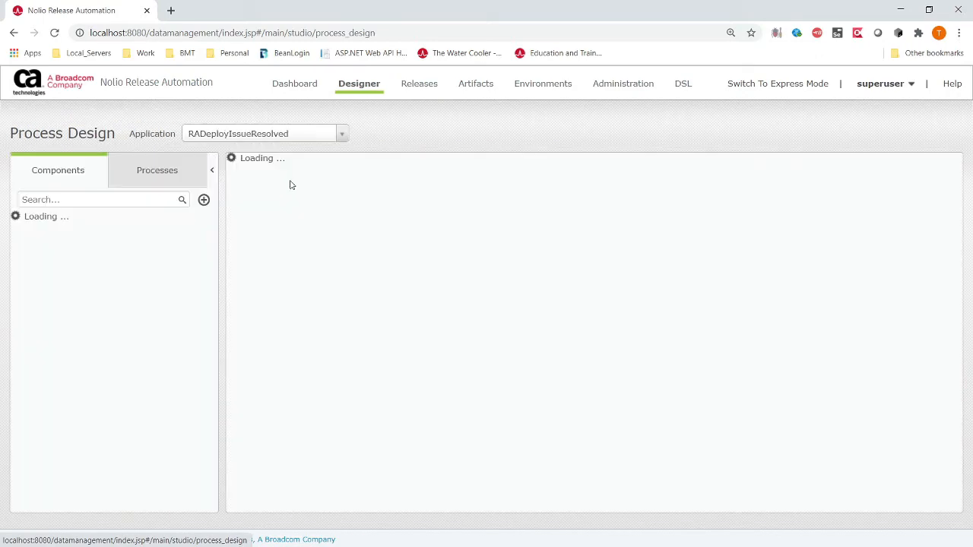
click(160, 177)
mouse_move(372, 90)
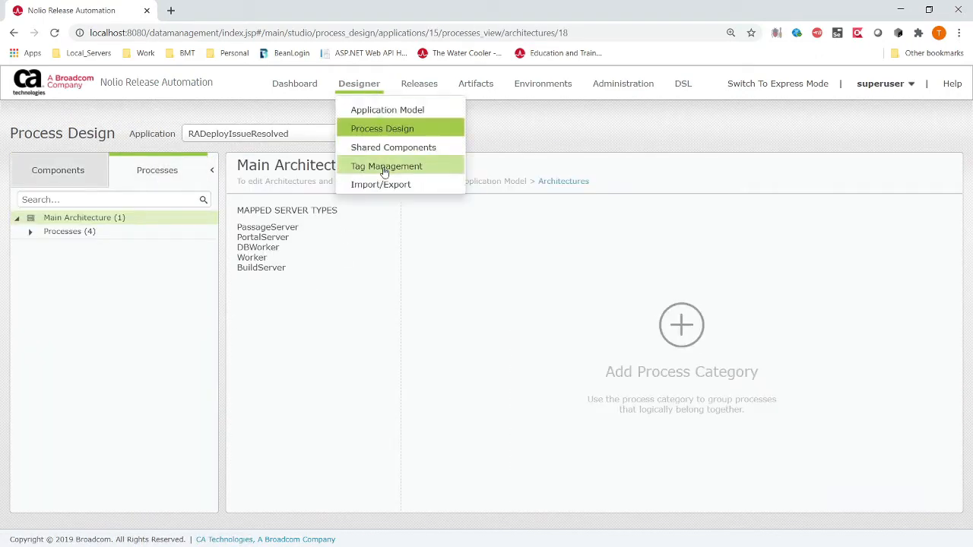
click(386, 110)
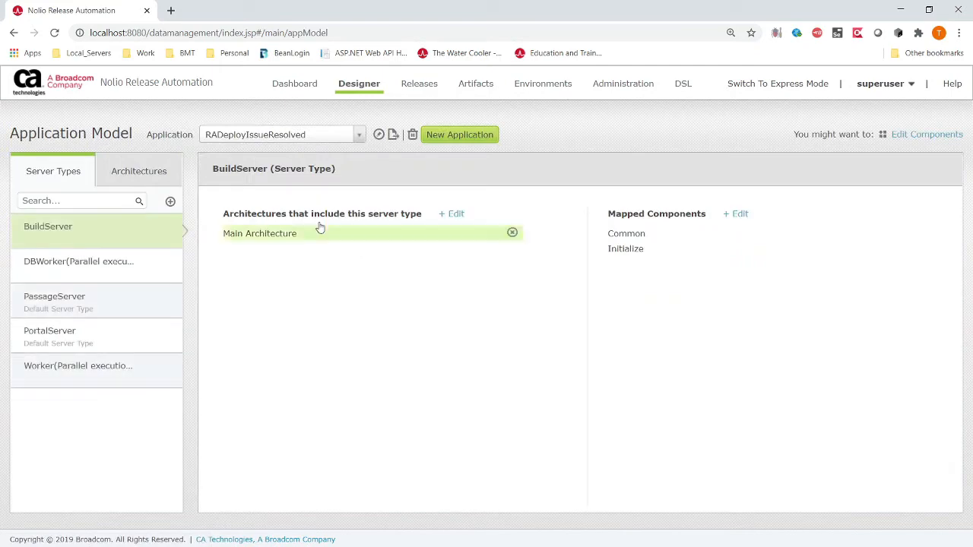
mouse_move(375, 96)
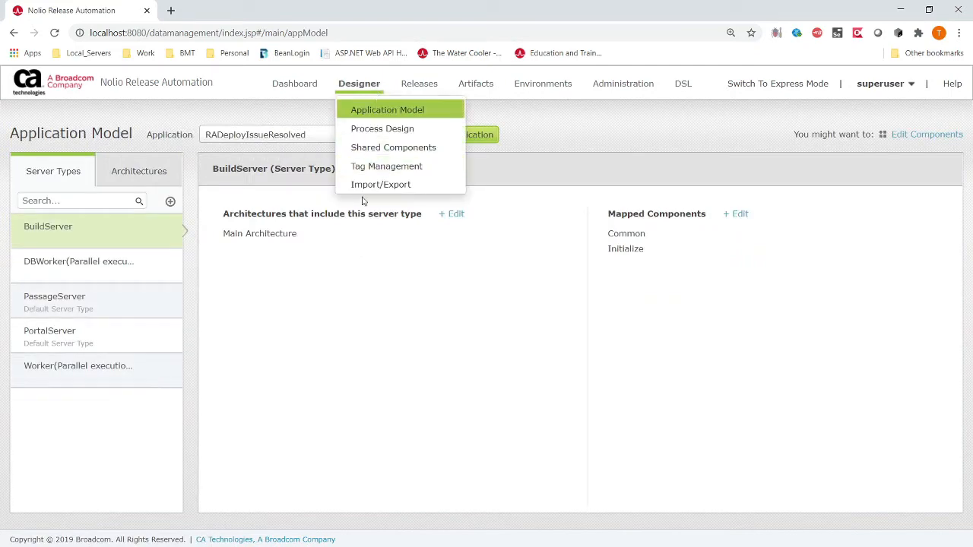
click(385, 128)
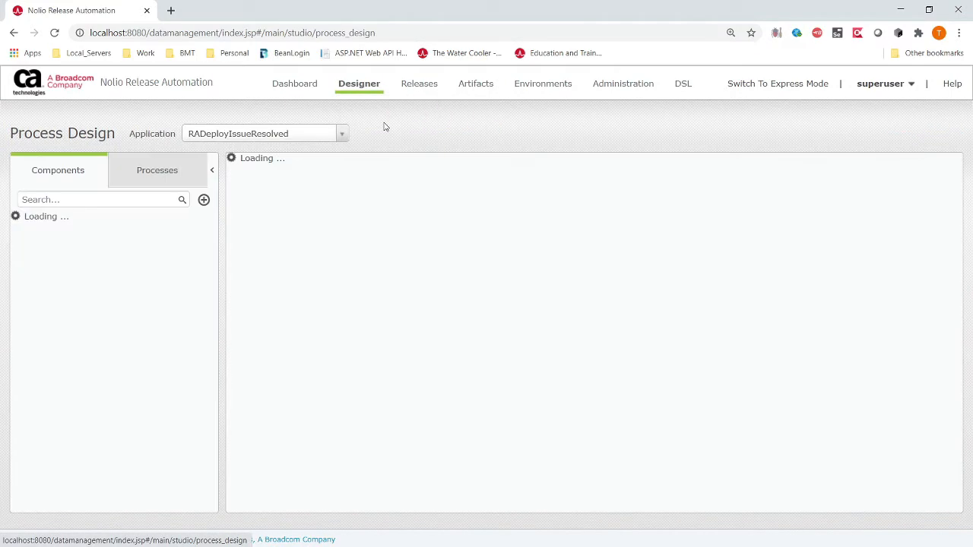
List the template categories with status All and open the initialization steps of Original Template
mouse_move(401, 95)
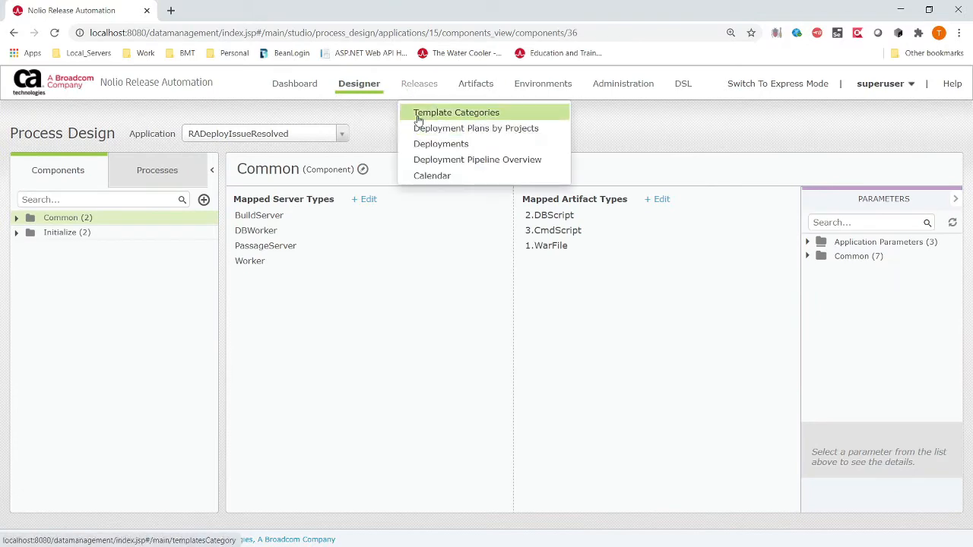
click(417, 120)
click(352, 163)
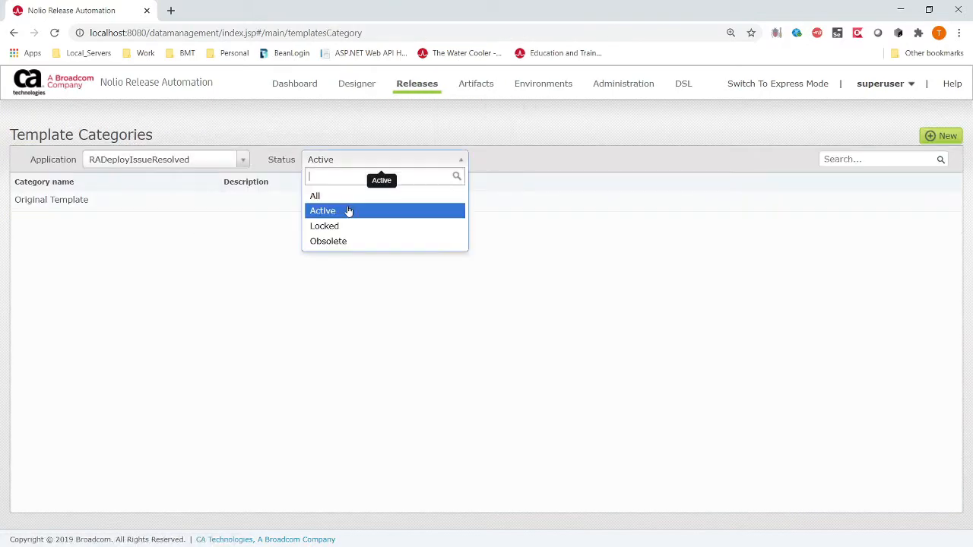
click(348, 197)
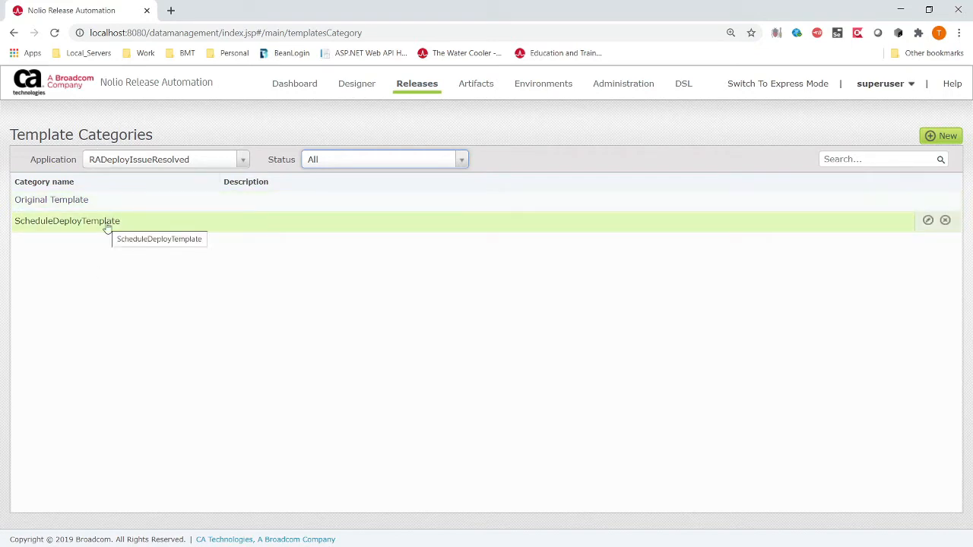
click(106, 204)
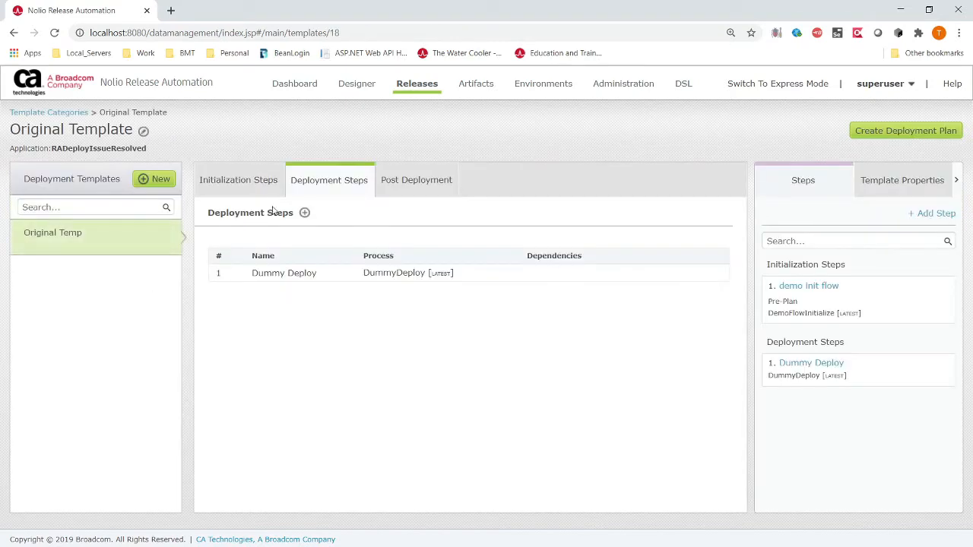
click(232, 183)
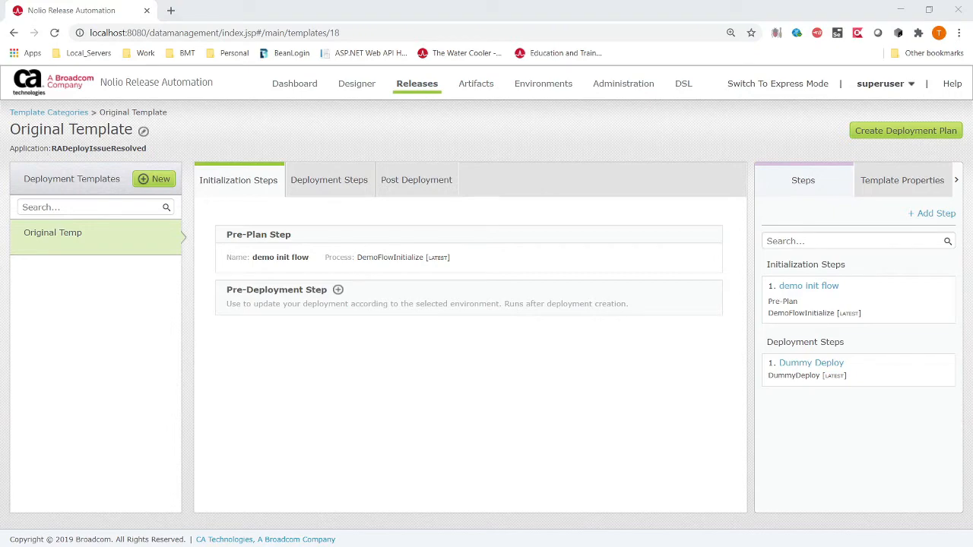
View the C:\CARA\working folder in File Explorer, then move its window out of view
drag(0, 267, 836, 130)
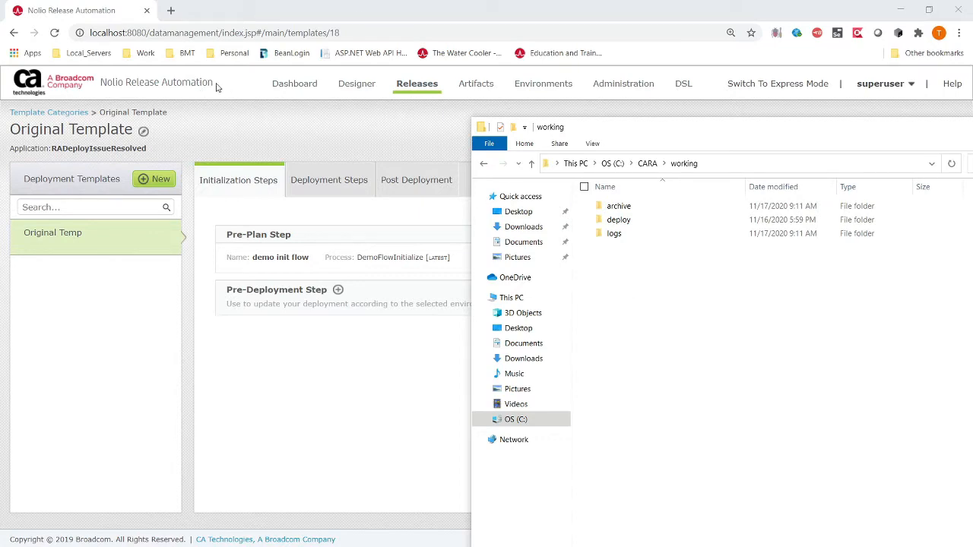
drag(925, 131, 0, 163)
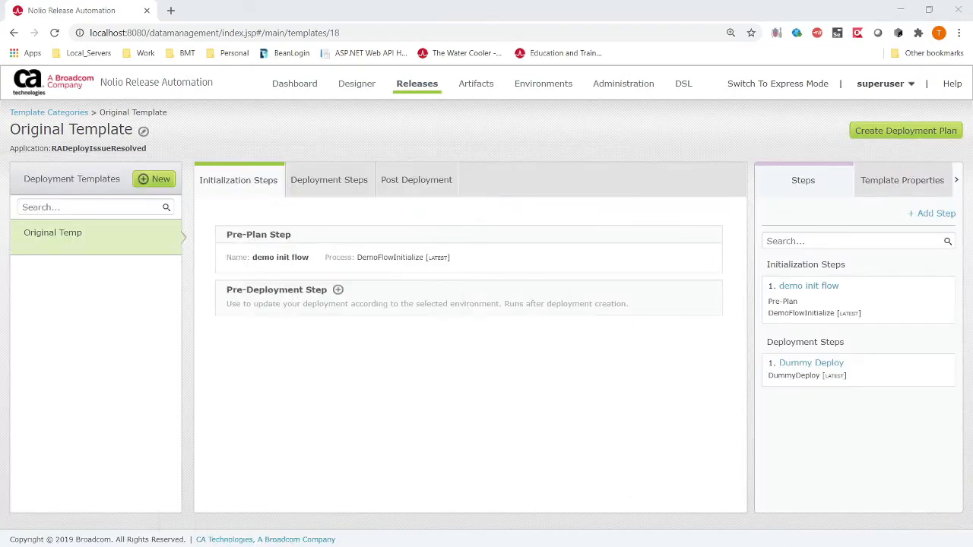
Open the DemoFlowInitialize process in Process Design and show the _deleteParametersFile action's inputs in a widened properties pane
mouse_move(357, 85)
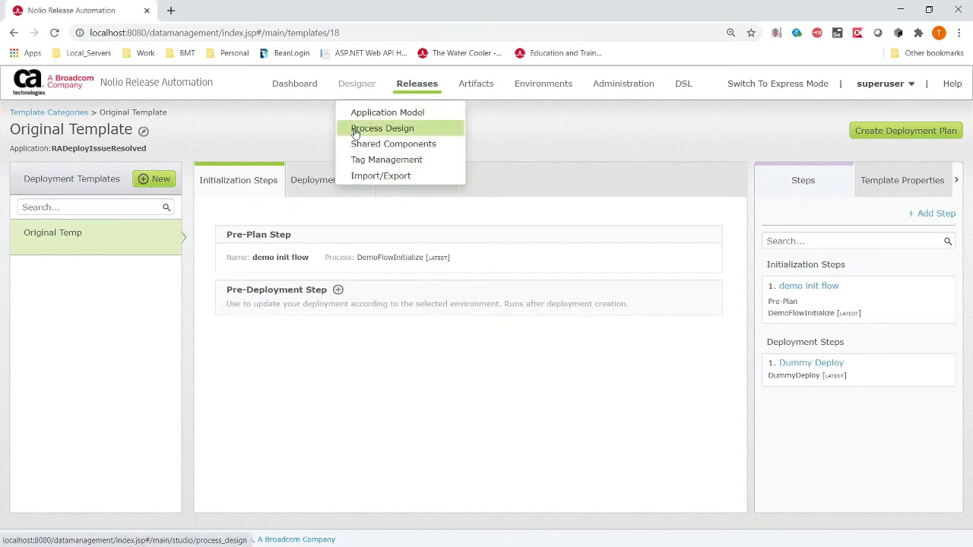
click(352, 128)
click(160, 179)
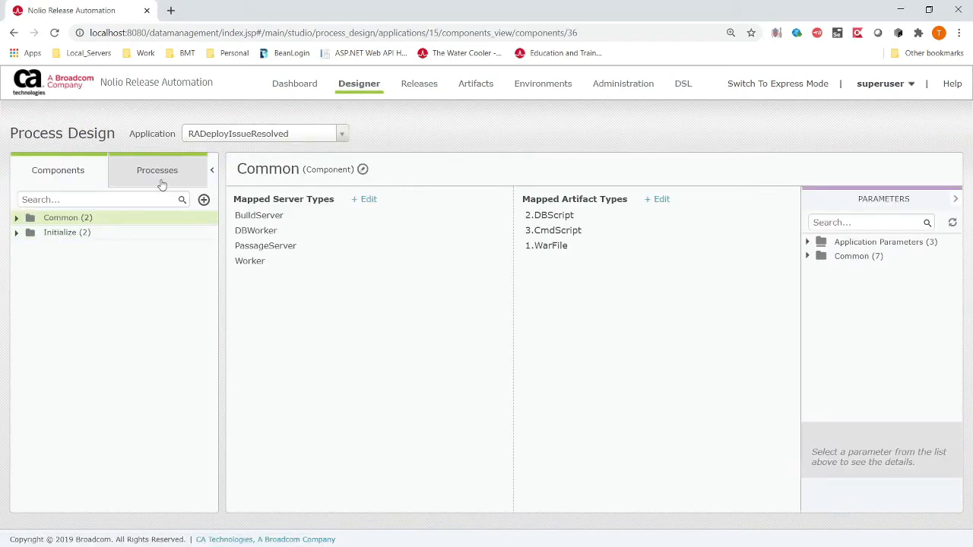
click(119, 236)
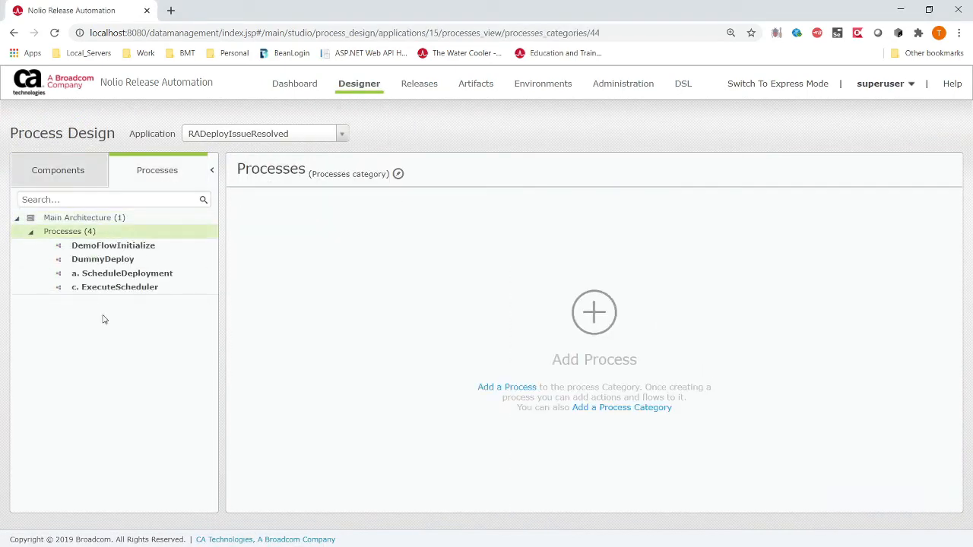
click(131, 247)
click(286, 314)
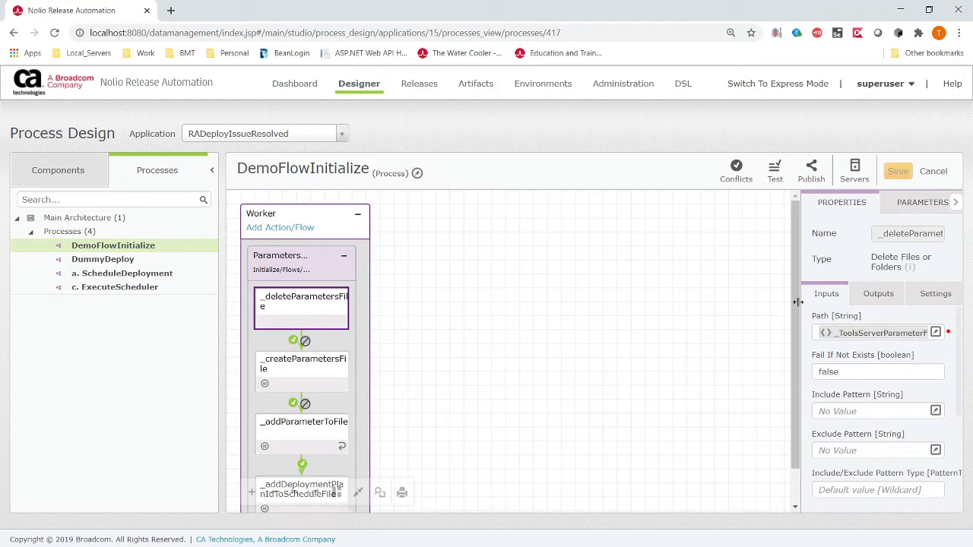
drag(793, 308, 632, 281)
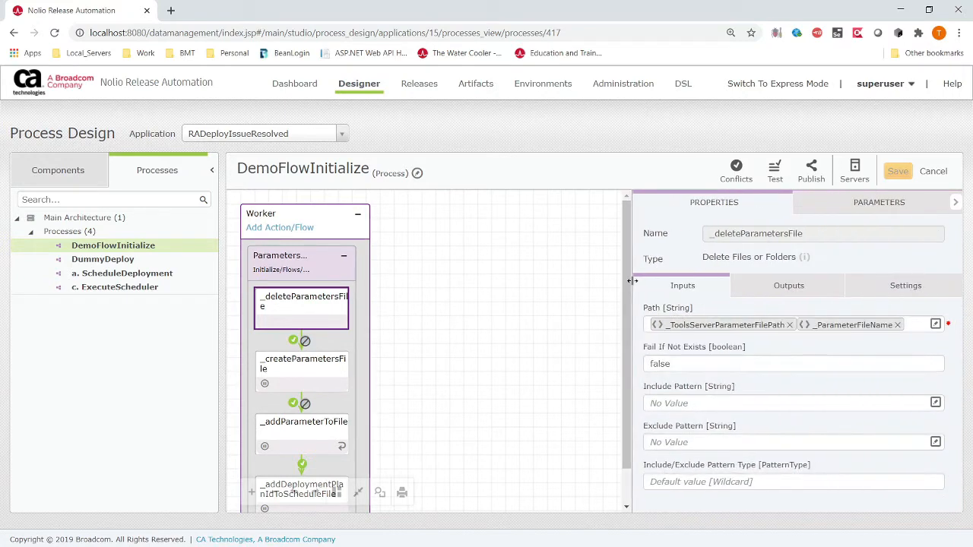
View the _ParameterFileName parameter used by the _deleteParametersFile and _createParametersFile actions, closing it without changes each time
click(845, 323)
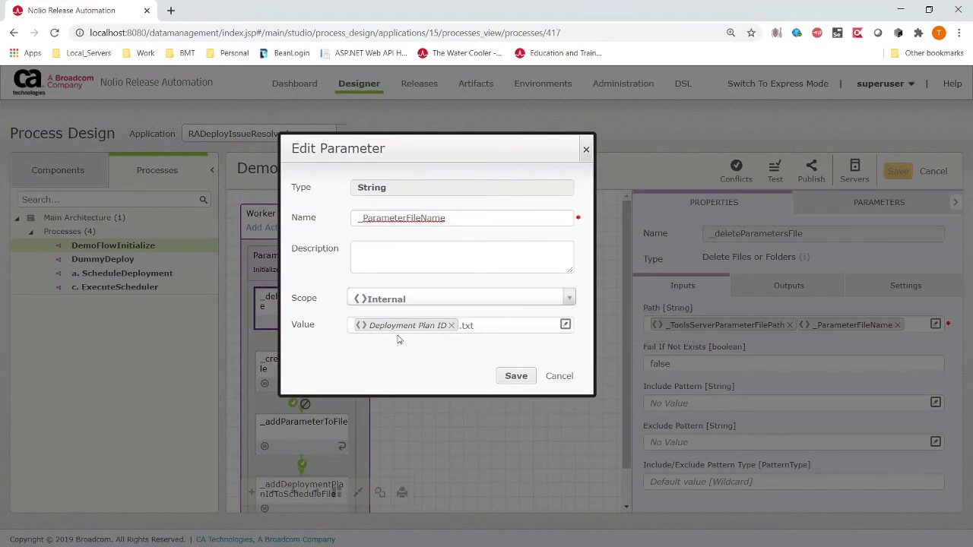
click(562, 379)
click(296, 371)
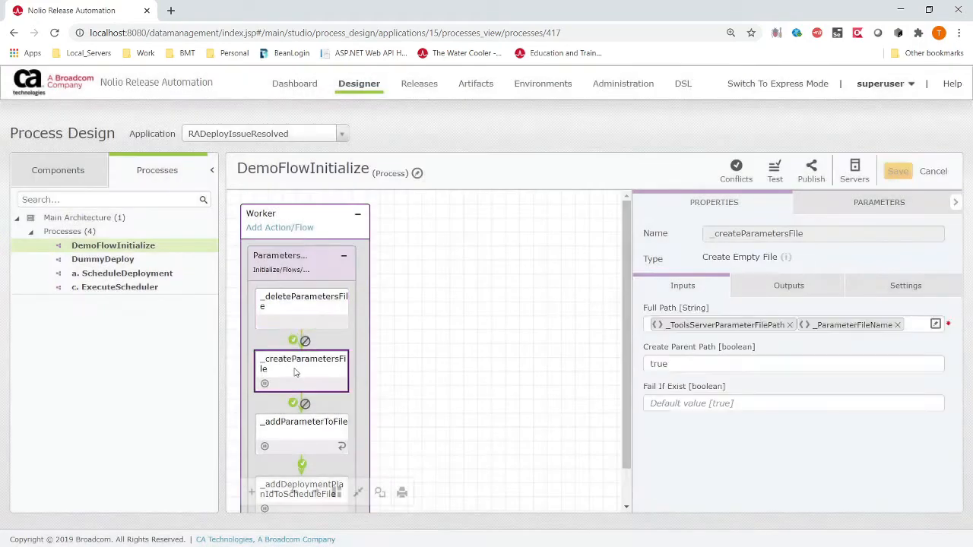
click(857, 328)
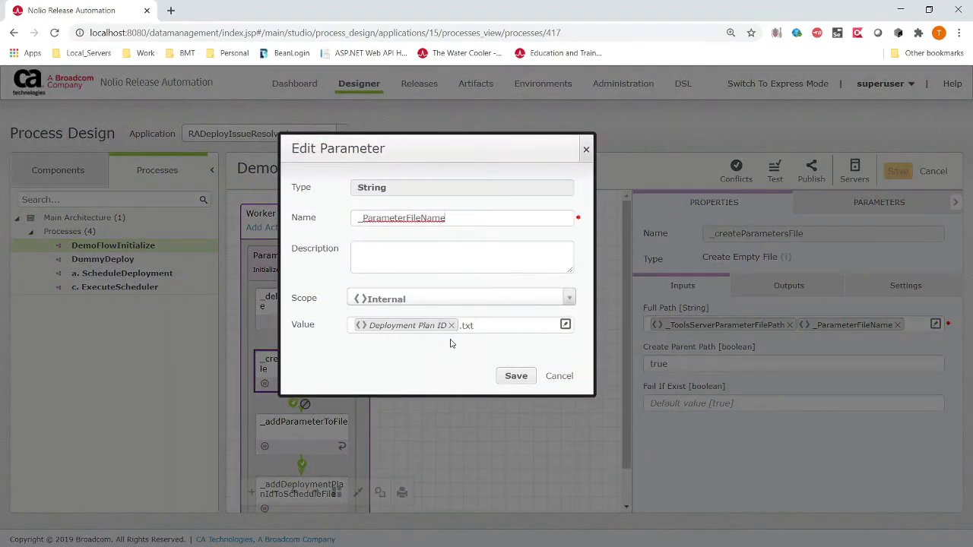
click(554, 377)
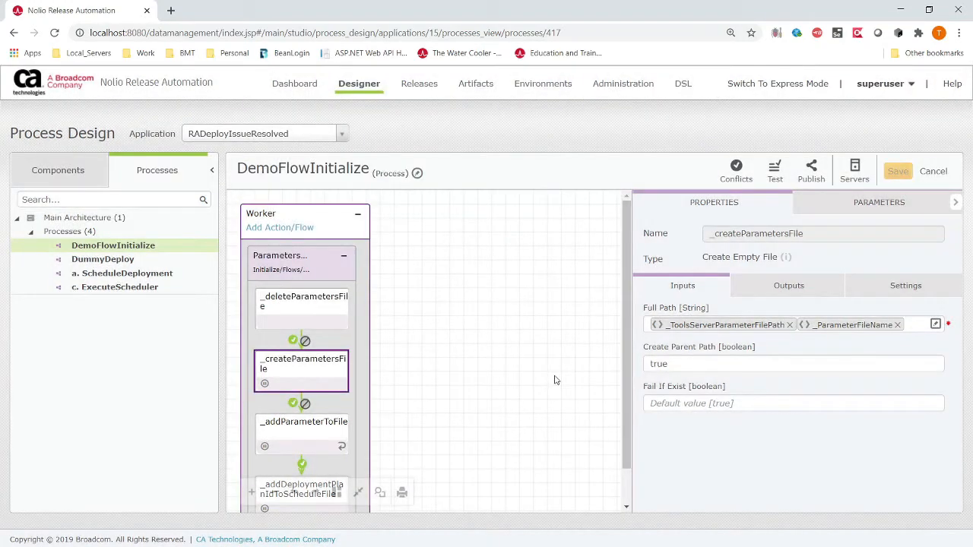
Examine the Text To Add expression of the _addParameterToFile action in a widened Expression Editor, then close it without saving
scroll(530, 376, down, 1)
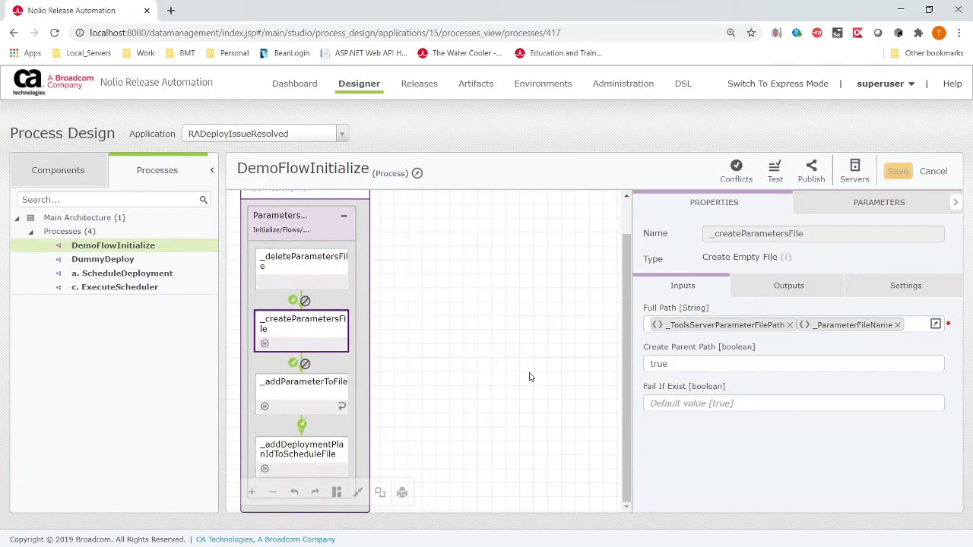
click(335, 393)
click(934, 364)
drag(532, 304, 301, 206)
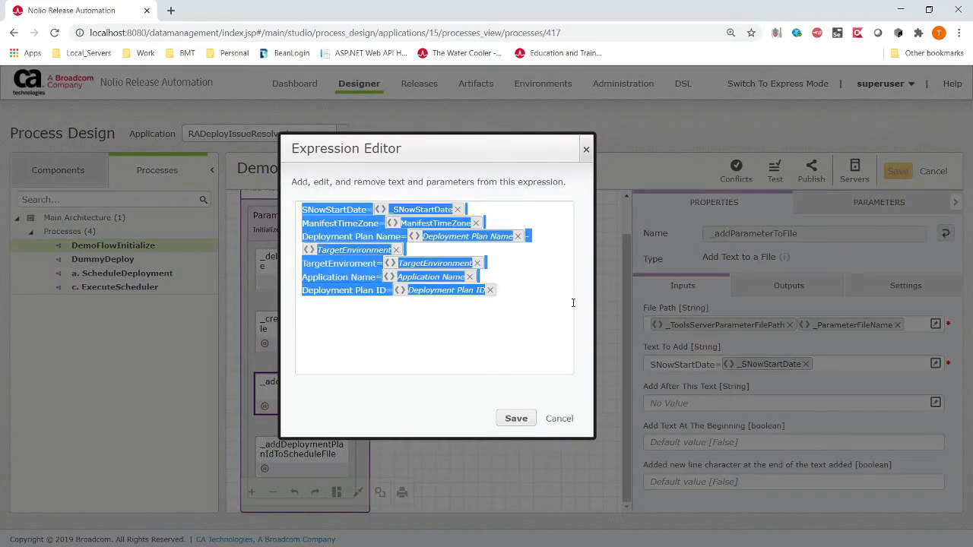
drag(595, 296, 720, 304)
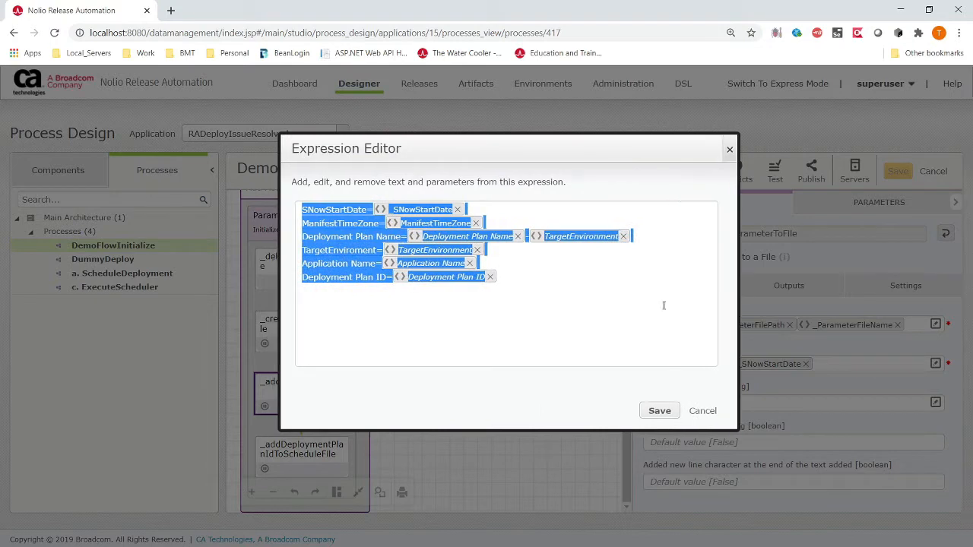
click(557, 269)
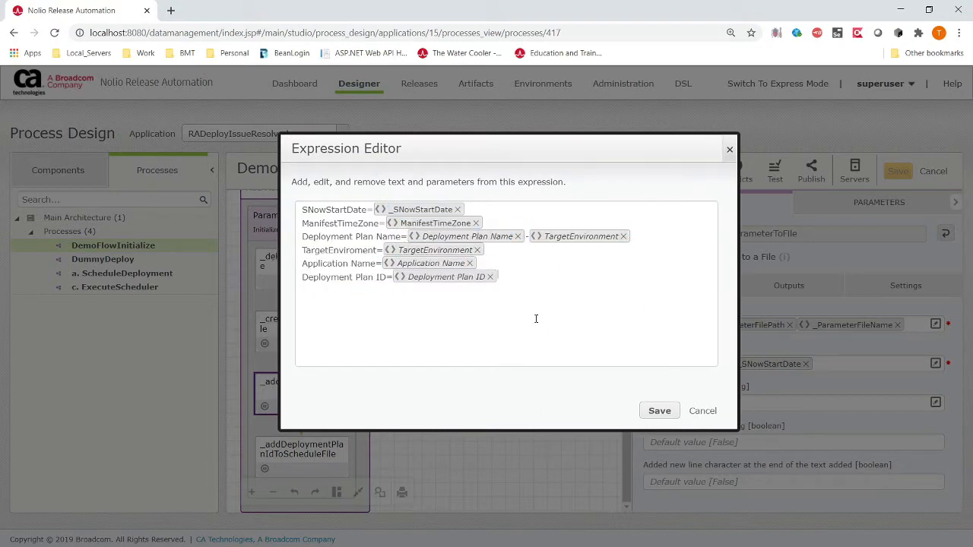
click(696, 415)
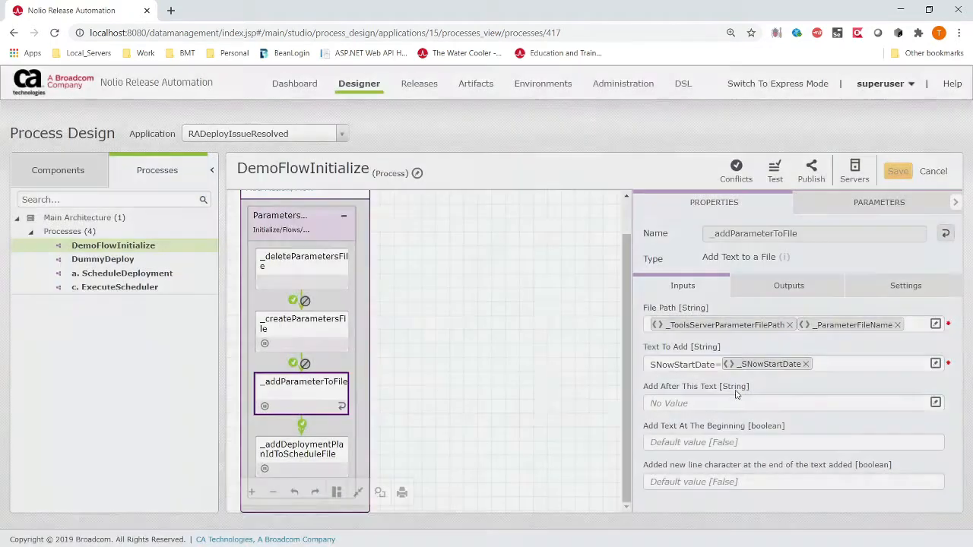
Inspect the _addParameterToFile action's File Path expression and its _ParameterFileName parameter, then close both without saving
click(935, 324)
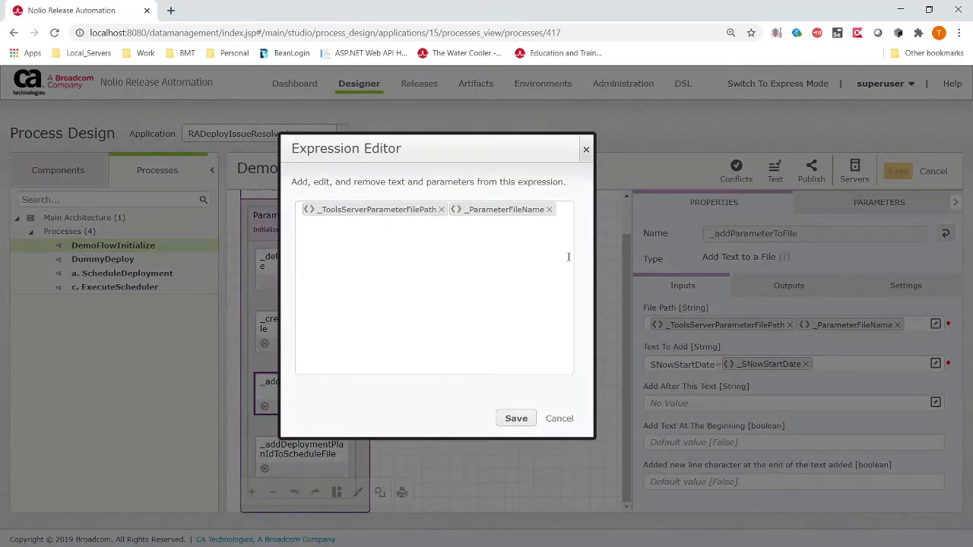
click(505, 215)
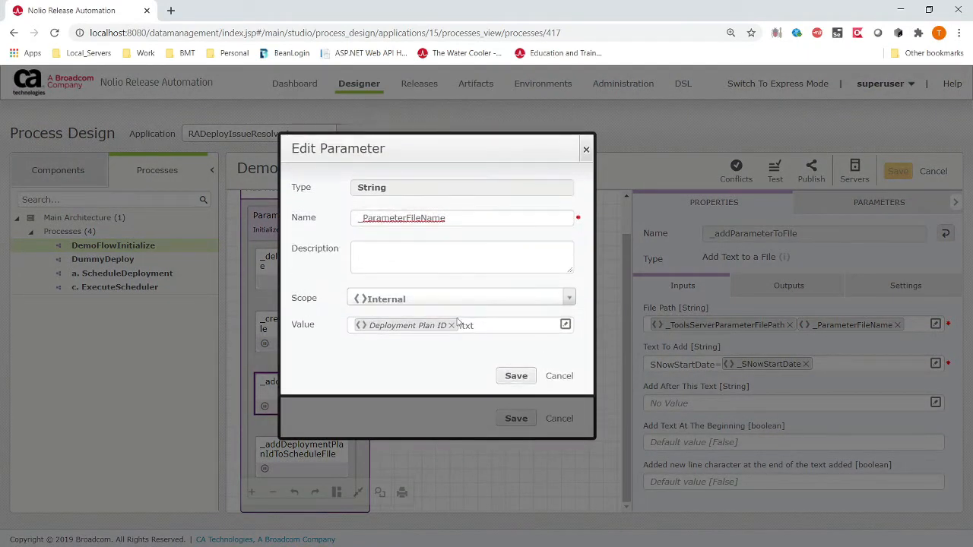
click(559, 376)
click(564, 420)
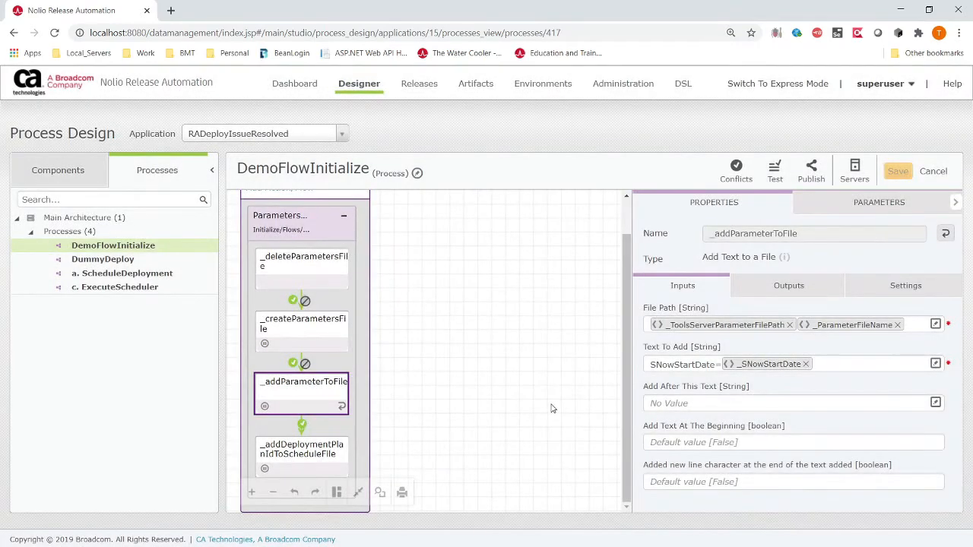
Inspect the value of the _ScheduleFileName parameter in the _addDeploymentPlanIdToScheduleFile action's file path, then close it without changes
click(316, 459)
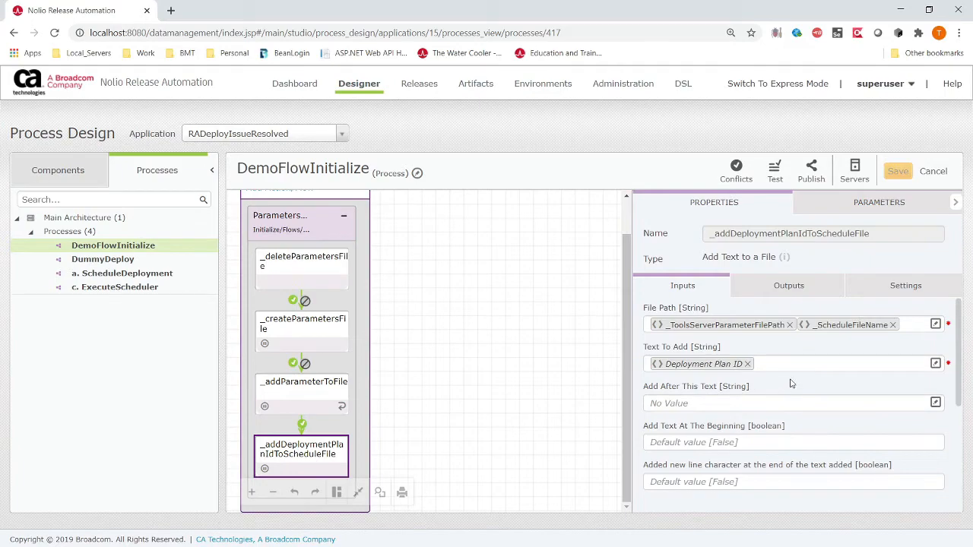
double_click(862, 329)
double_click(393, 324)
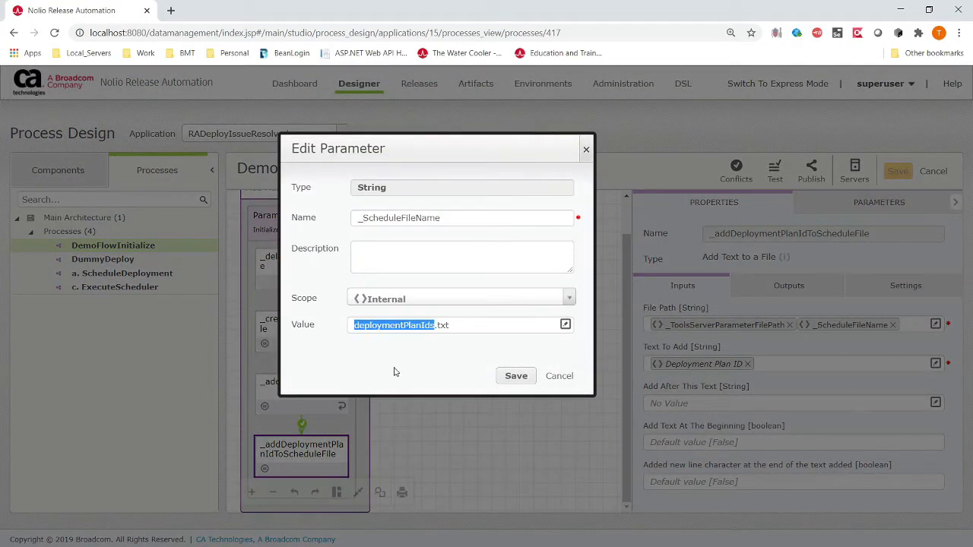
click(552, 376)
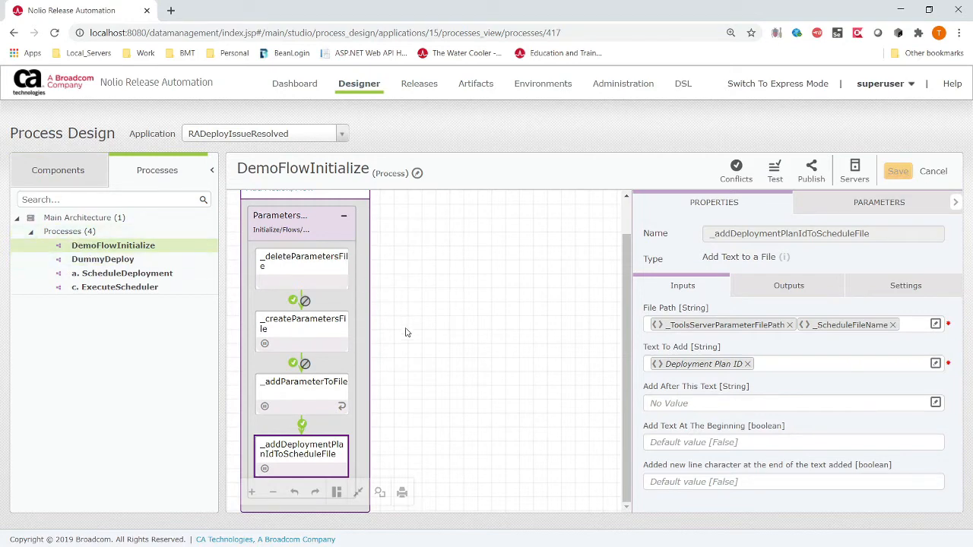
scroll(417, 338, up, 1)
Inspect the DummyDeploy action's file path in the DummyDeploy process, then revisit DemoFlowInitialize and return to DummyDeploy
click(144, 261)
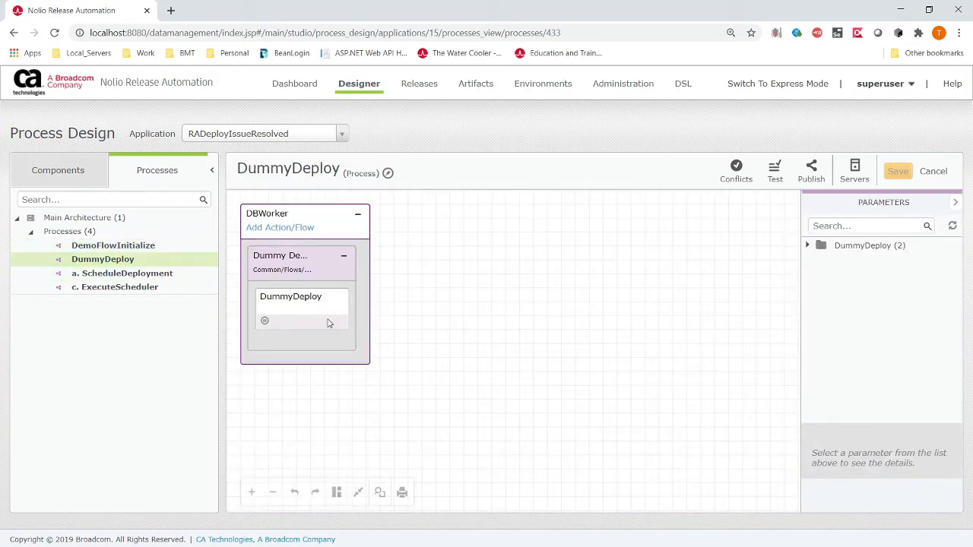
click(331, 322)
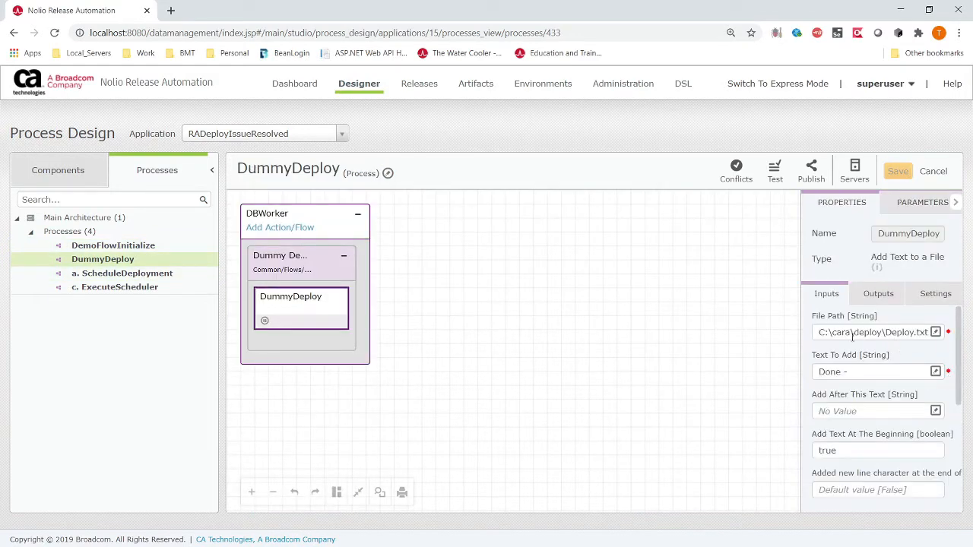
double_click(904, 333)
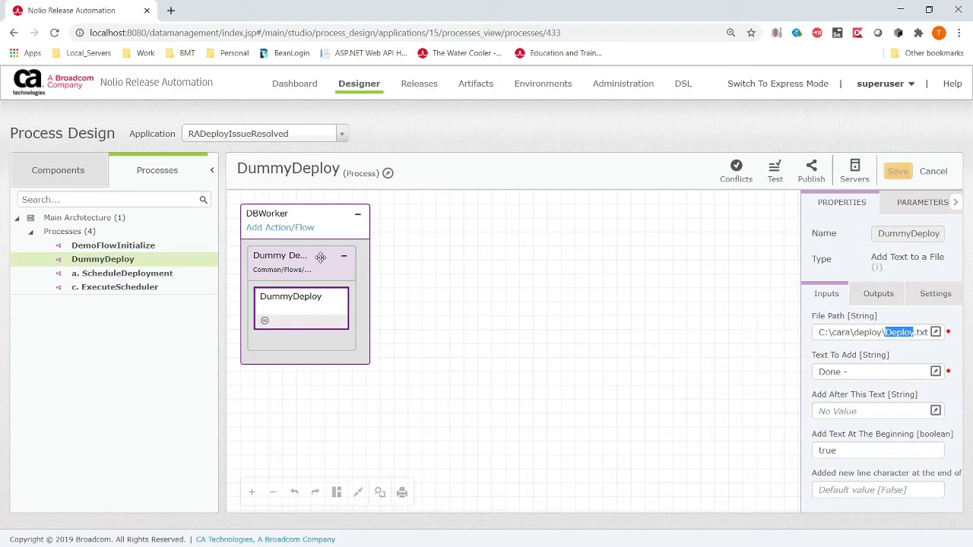
click(90, 246)
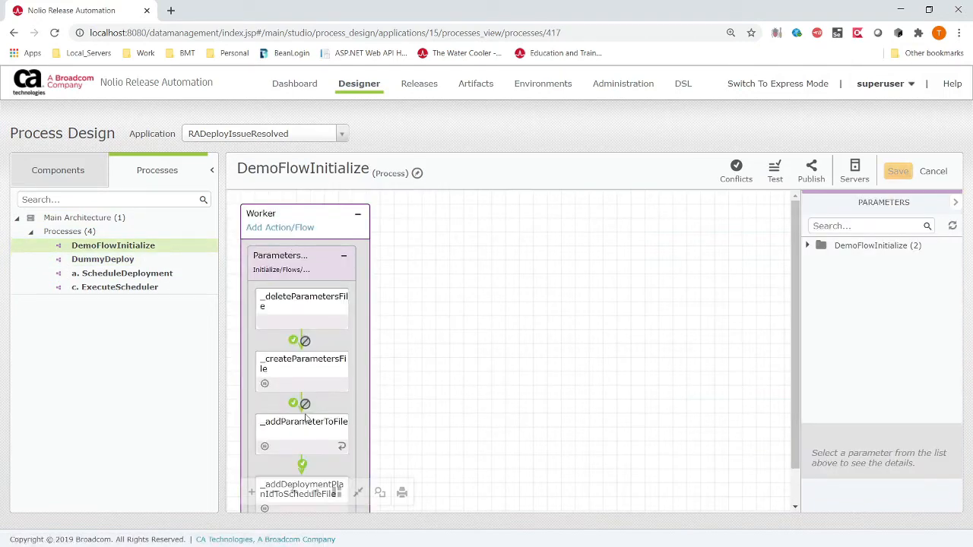
click(128, 265)
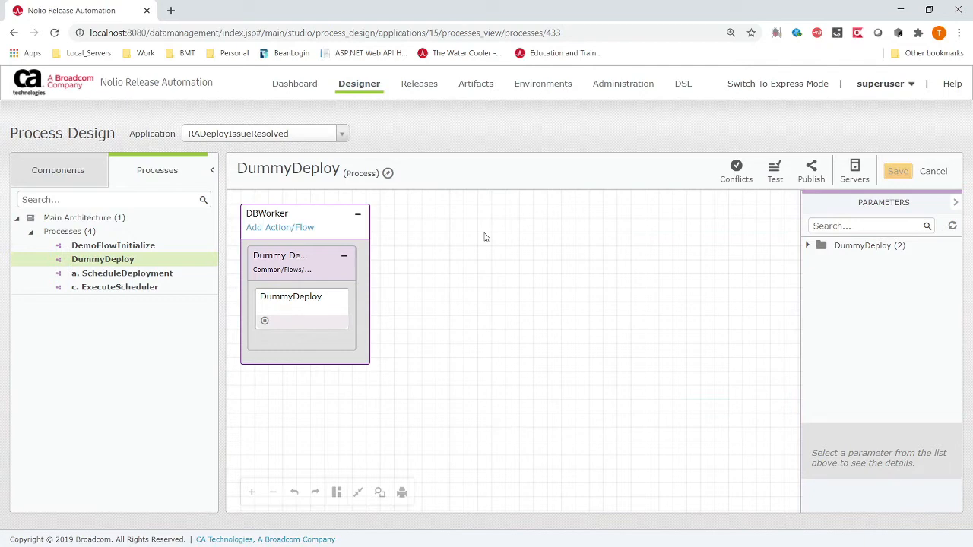
Open a. ScheduleDeployment and view the inputs of Find Files or Folders, Get File Details, Remove txt extention and Add Text to a File
click(118, 279)
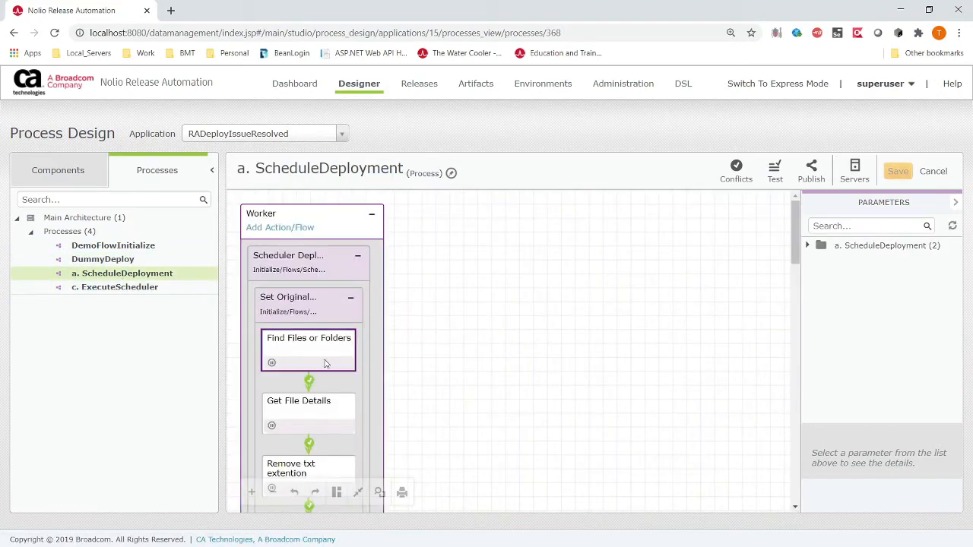
click(325, 364)
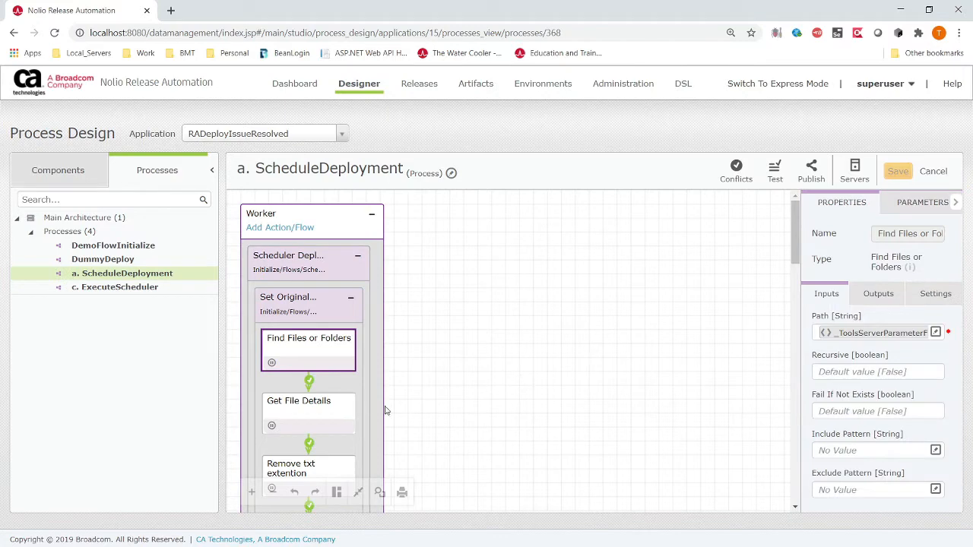
click(352, 411)
scroll(586, 341, down, 3)
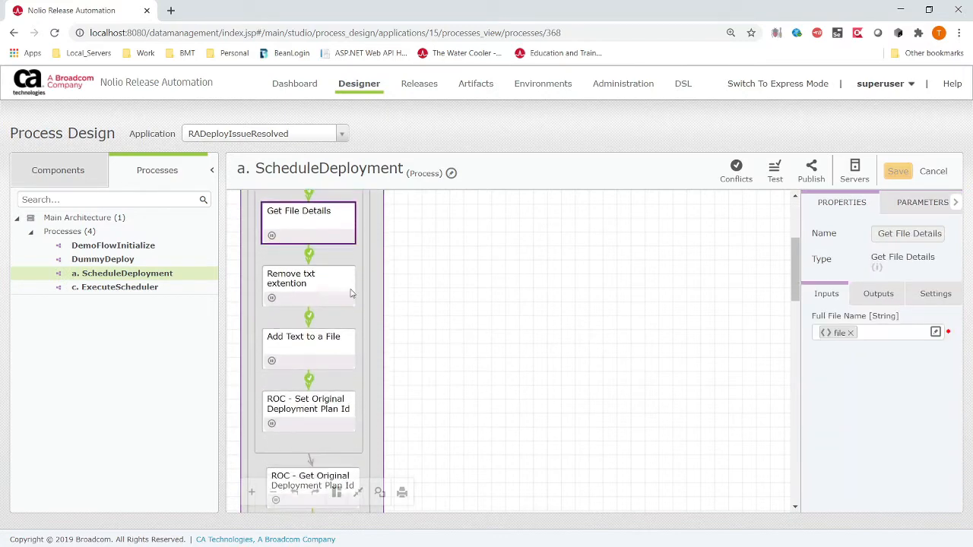
click(350, 293)
triple_click(860, 391)
click(310, 336)
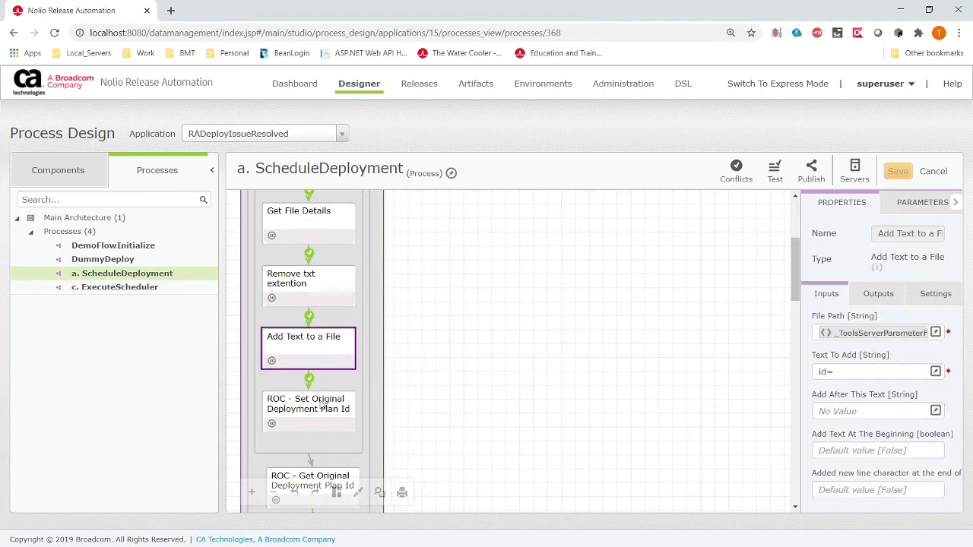
Inspect the ROC - Set Original Deployment Plan Id action's type and its _original_deployment_plan_id parameter, leaving the parameter unchanged
click(320, 412)
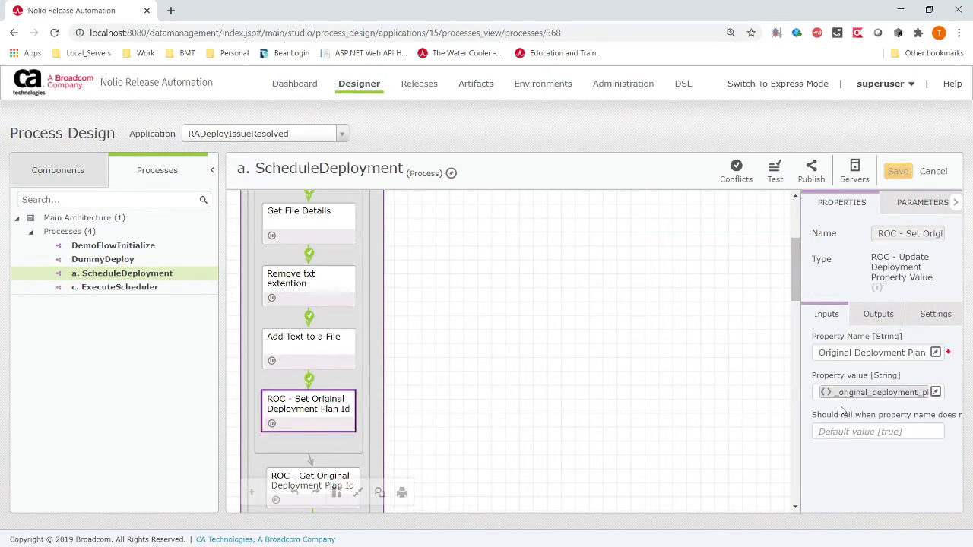
click(885, 395)
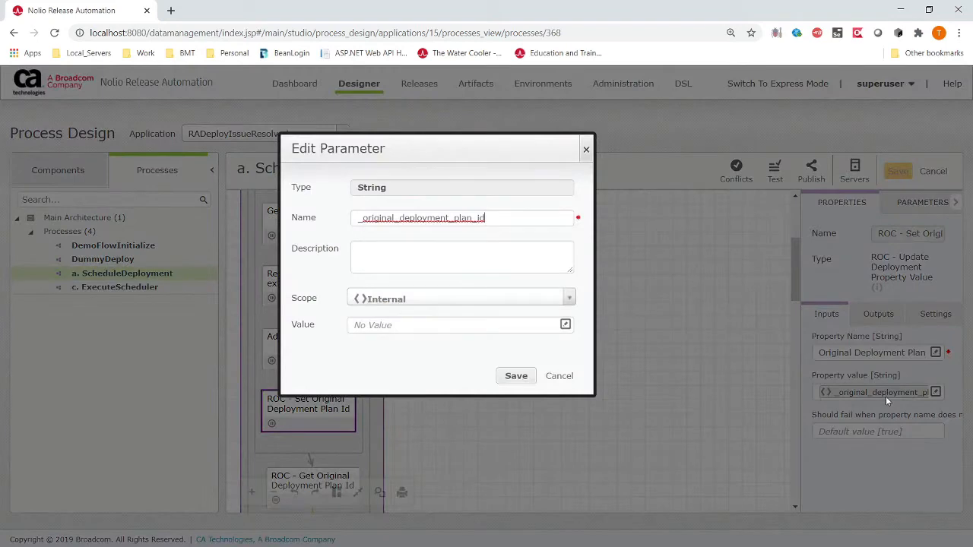
click(560, 378)
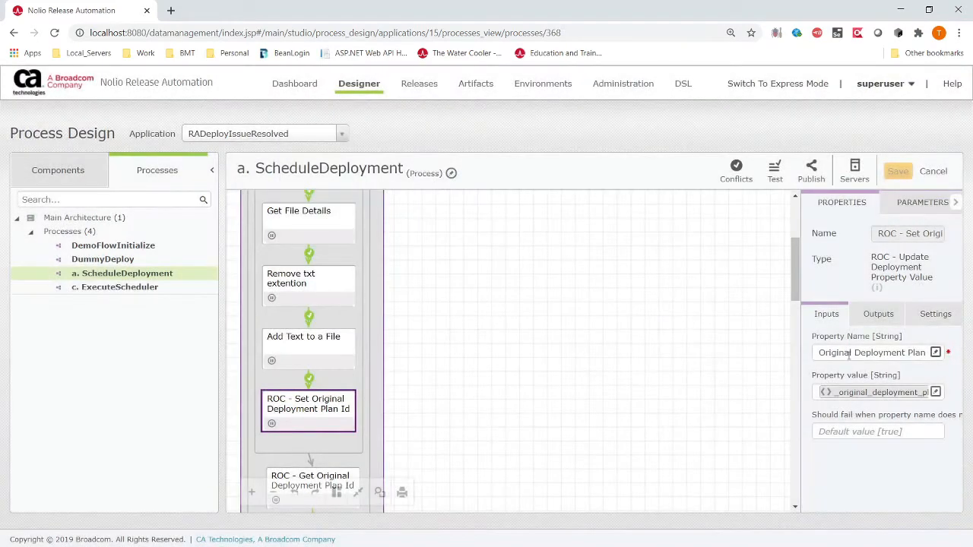
mouse_move(889, 258)
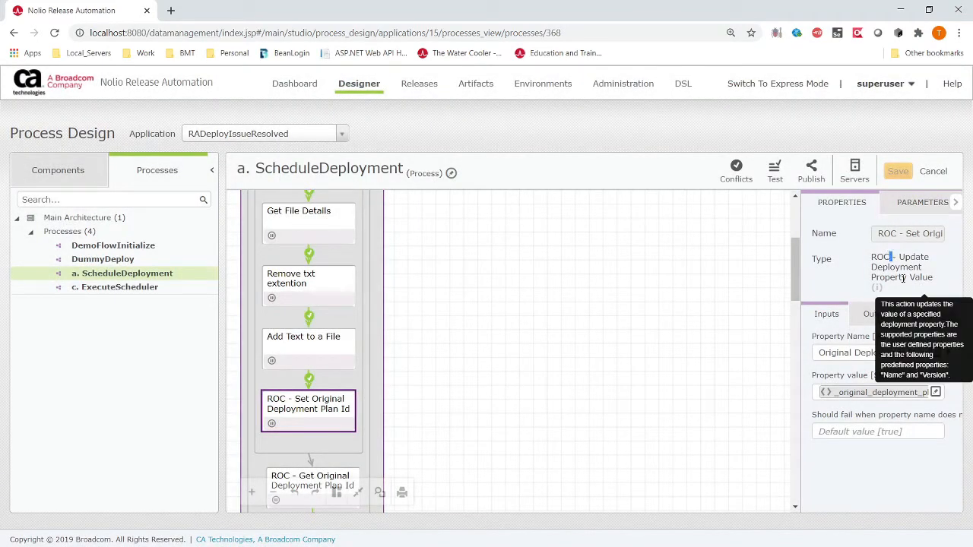
drag(937, 281, 866, 260)
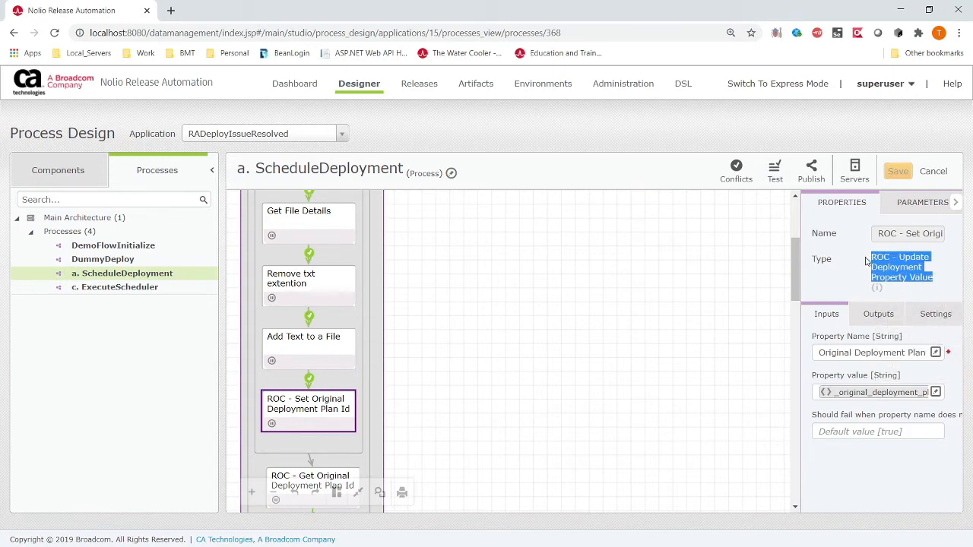
click(894, 290)
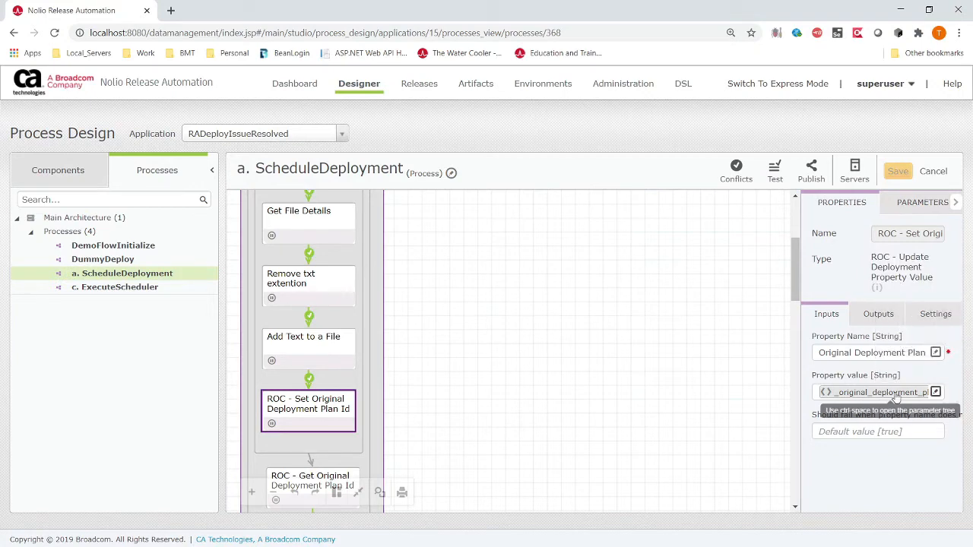
View the full Property Name expression of ROC - Set Original Deployment Plan Id in the Expression Editor and close it without saving
drag(818, 353, 934, 352)
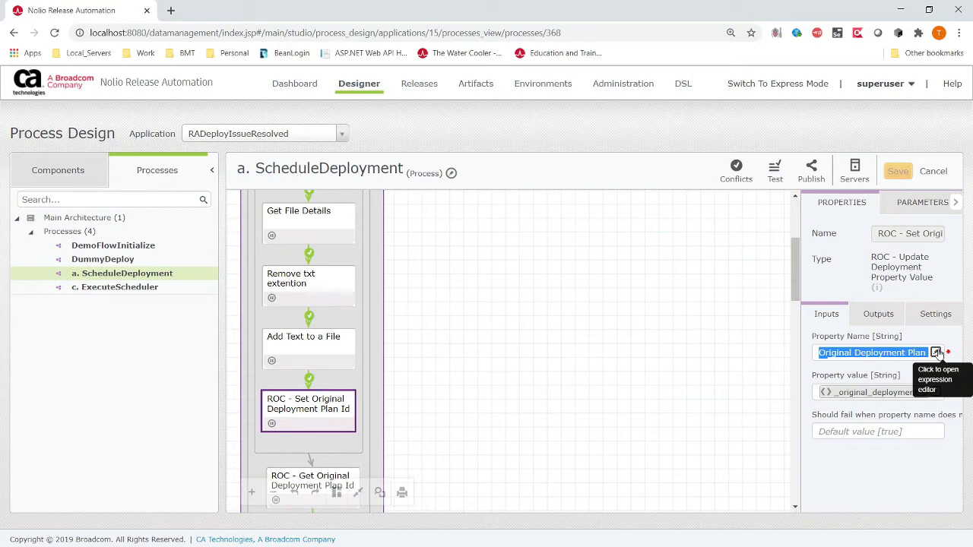
click(838, 344)
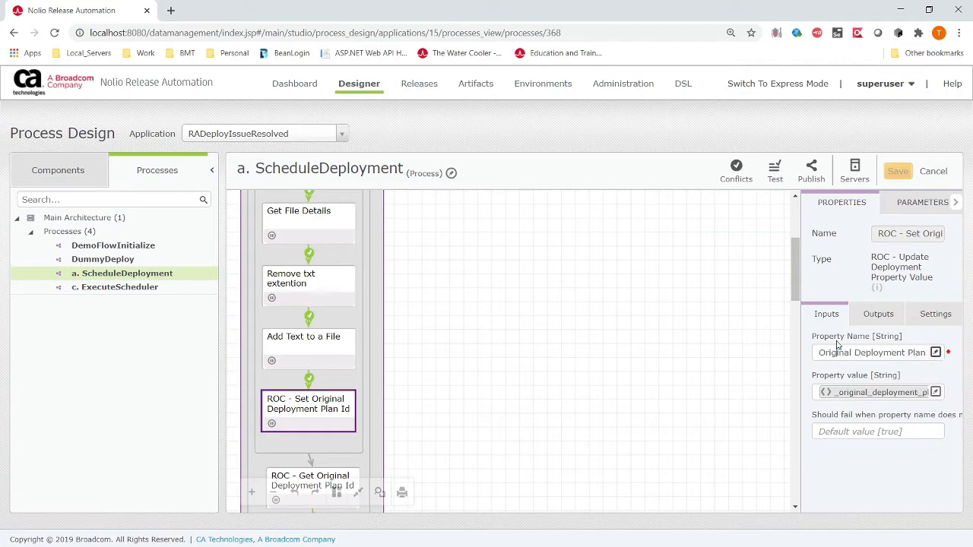
click(936, 354)
drag(433, 210, 301, 202)
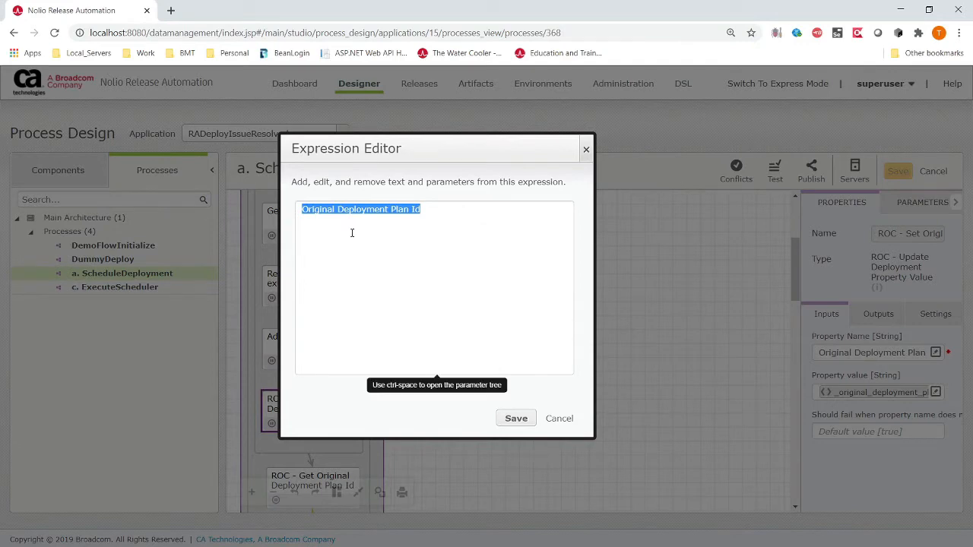
click(476, 272)
click(561, 420)
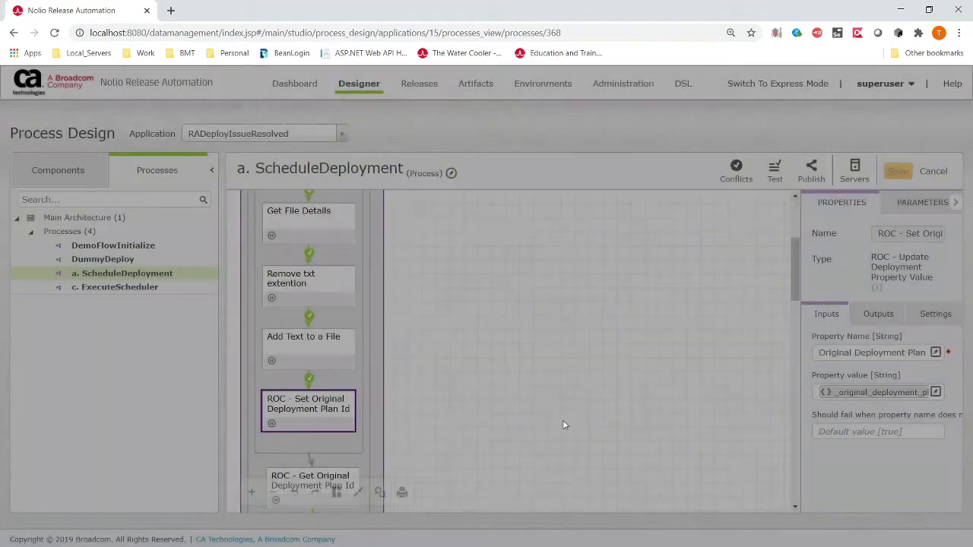
Show the inputs of the ROC - Get Original Deployment Plan Id action in the a. ScheduleDeployment process
scroll(413, 445, down, 3)
click(304, 296)
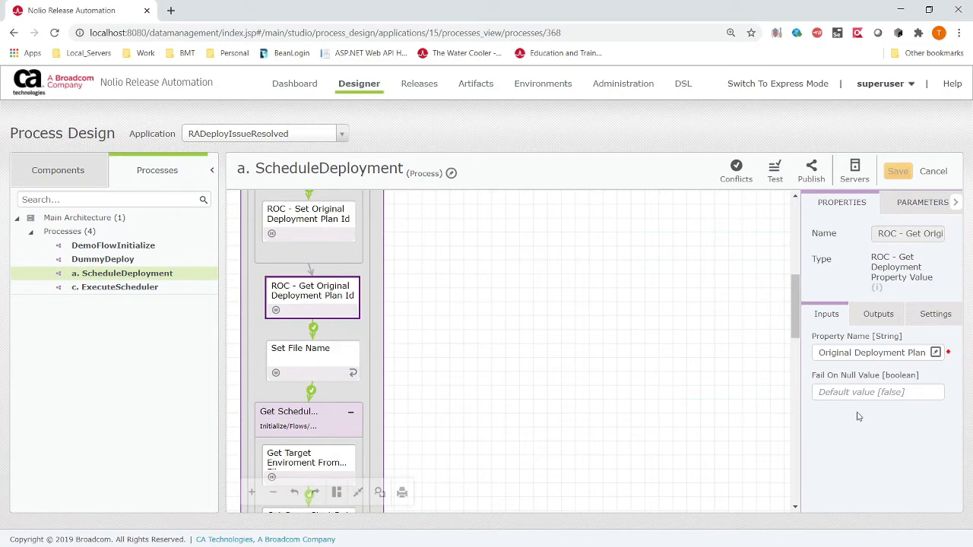
Review the outputs of ROC - Get Original Deployment Plan Id and the type, inputs and outputs of Set File Name, leaving its _original_deployment_plan_id parameter unedited
click(877, 314)
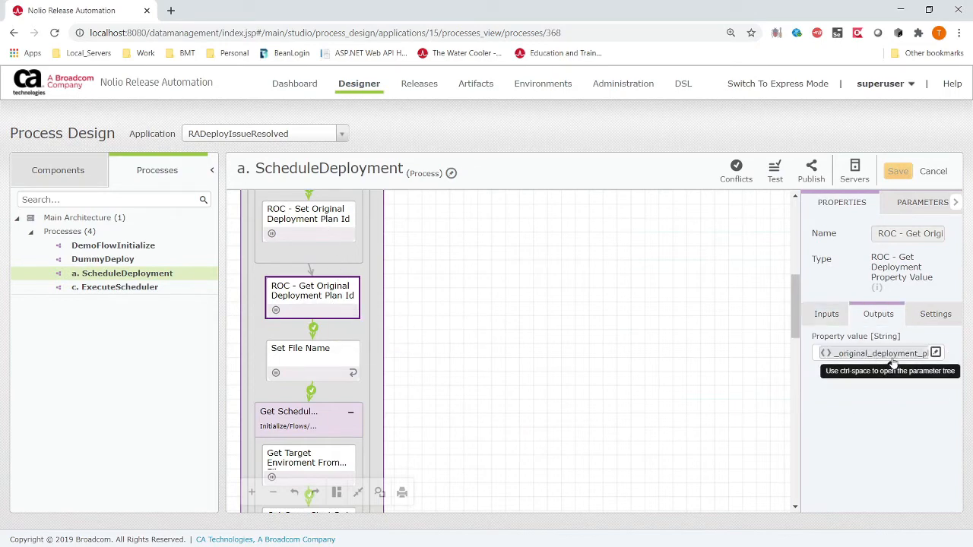
click(302, 363)
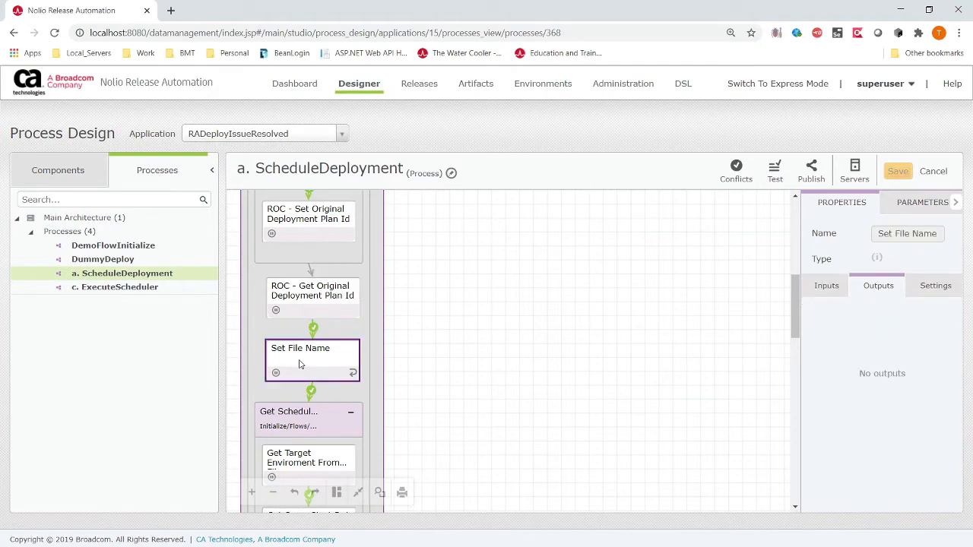
click(824, 296)
click(862, 335)
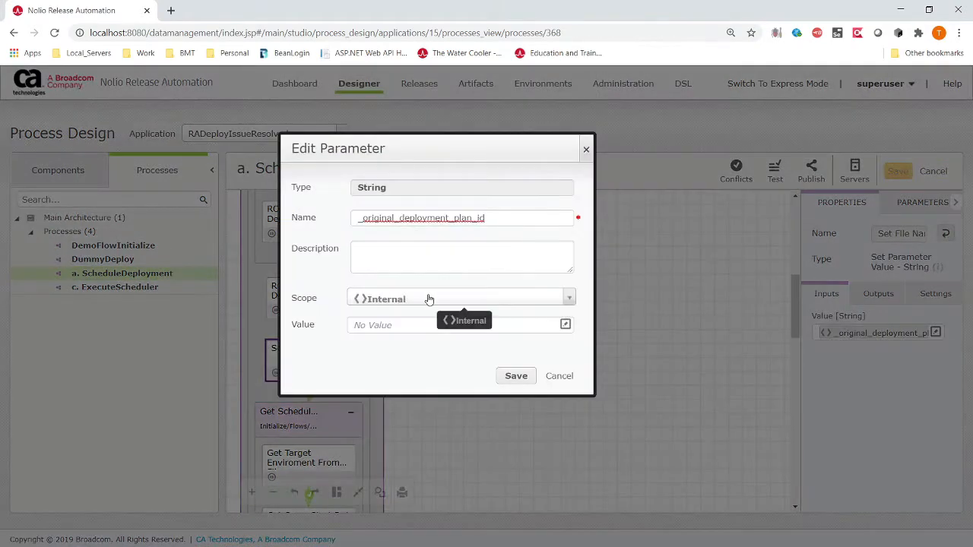
click(566, 380)
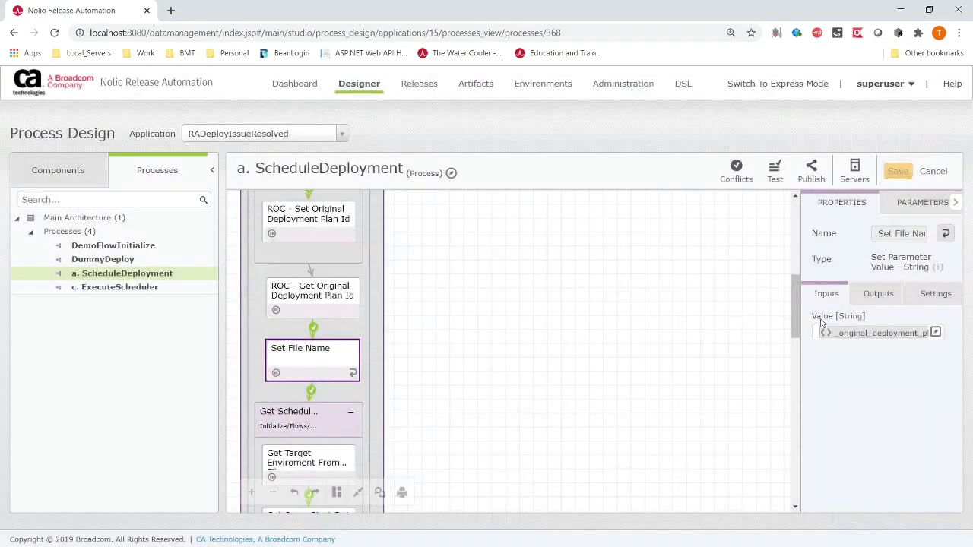
click(860, 301)
drag(882, 257, 932, 267)
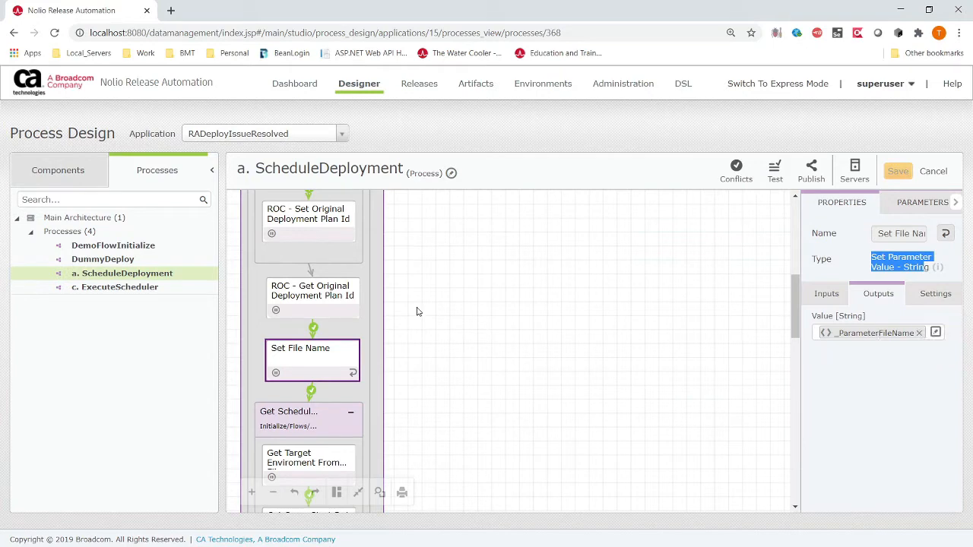
click(347, 299)
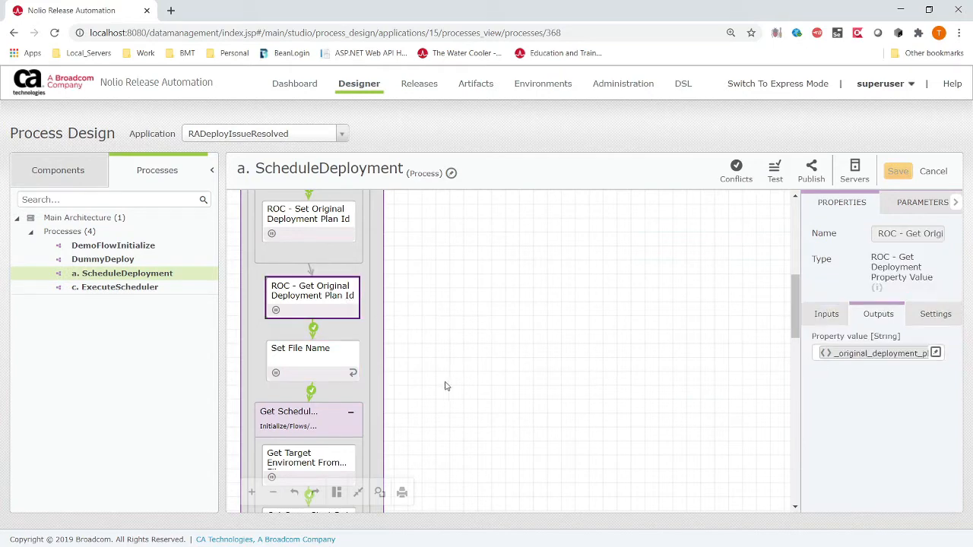
Show the full Script Block of Get Target Enviroment From File in a widened Expression Editor
scroll(419, 390, down, 5)
click(307, 274)
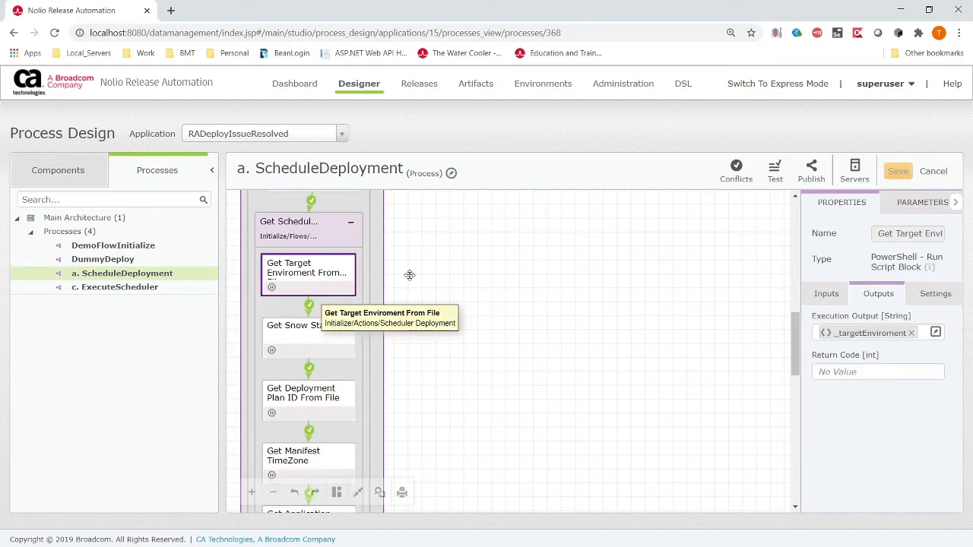
click(822, 298)
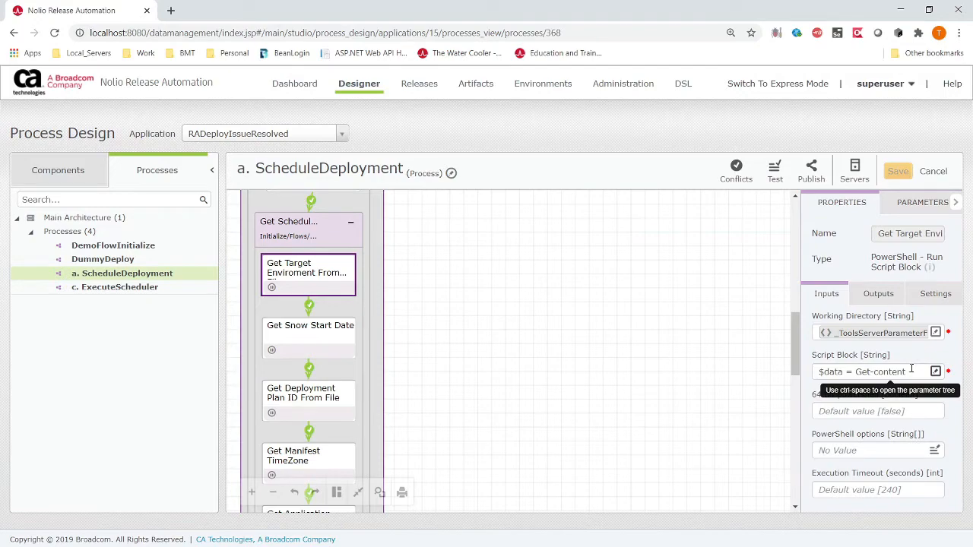
click(938, 371)
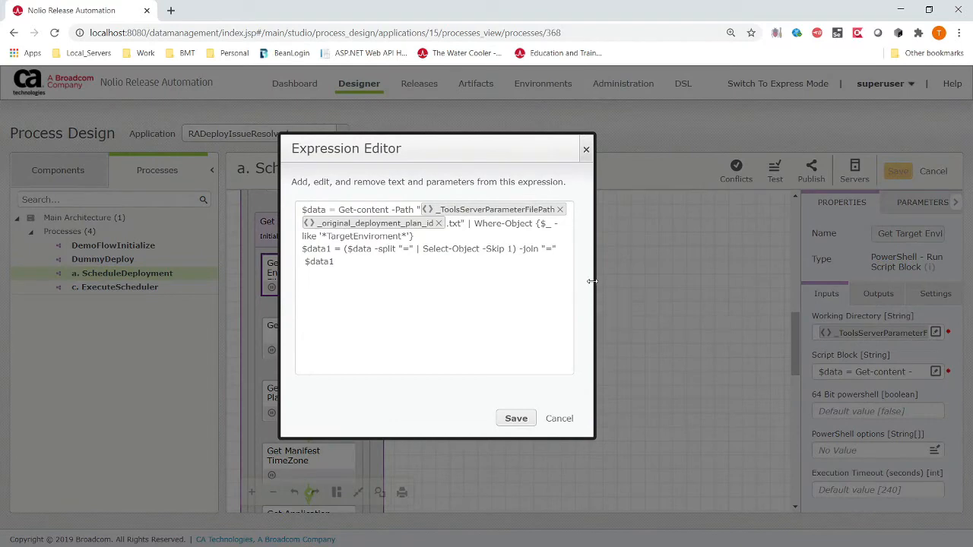
drag(592, 281, 832, 282)
drag(561, 139, 417, 130)
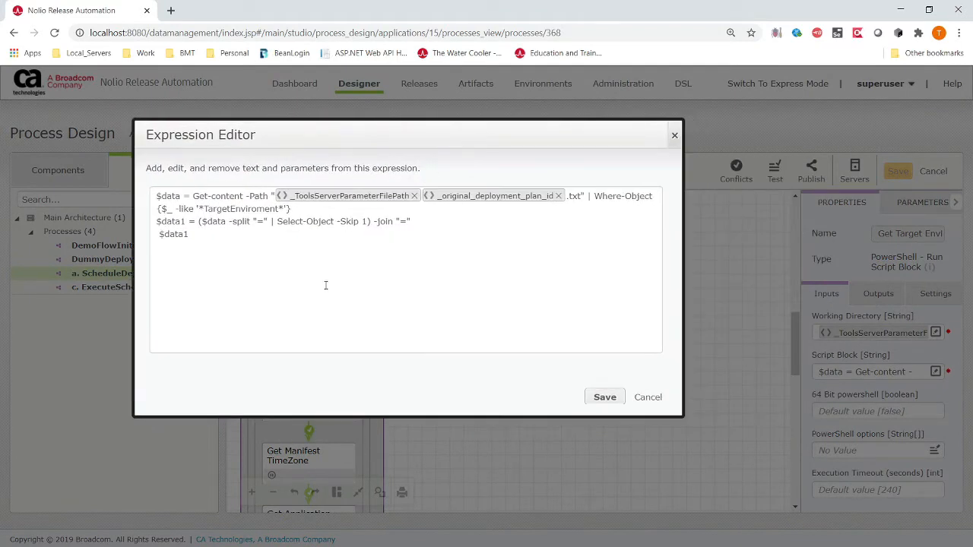
Inspect the _ToolsServerParameterFilePath and _original_deployment_plan_id parameters in the script's Get-content path without saving changes
double_click(230, 197)
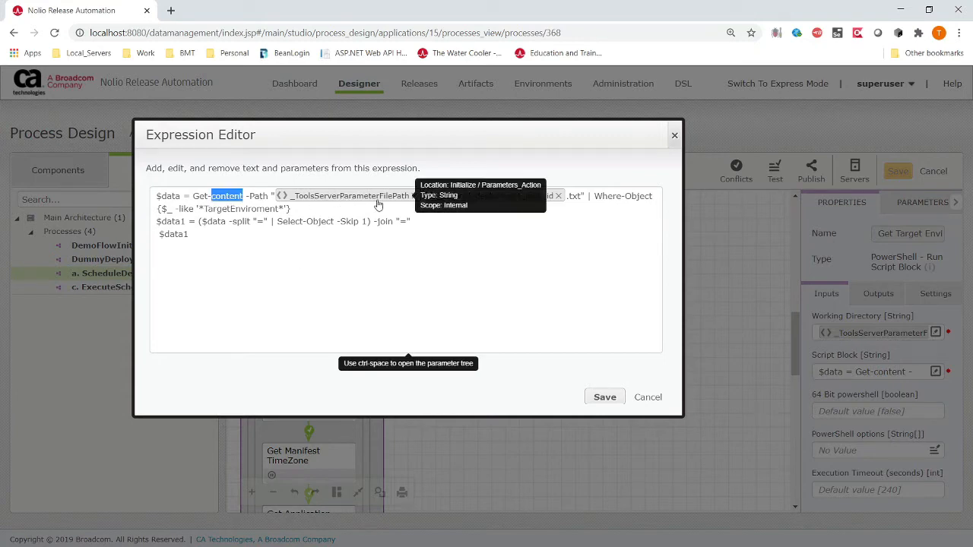
double_click(319, 197)
triple_click(407, 325)
click(559, 376)
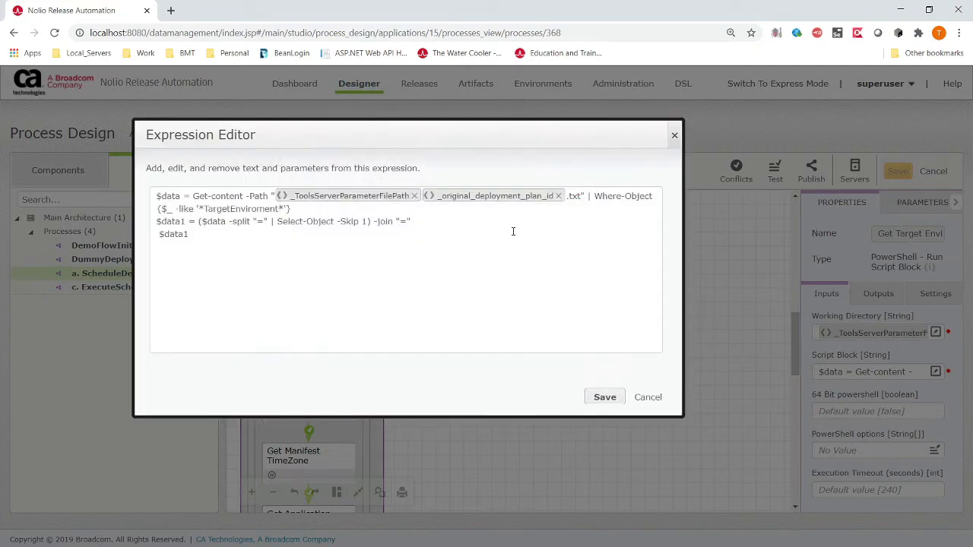
double_click(519, 199)
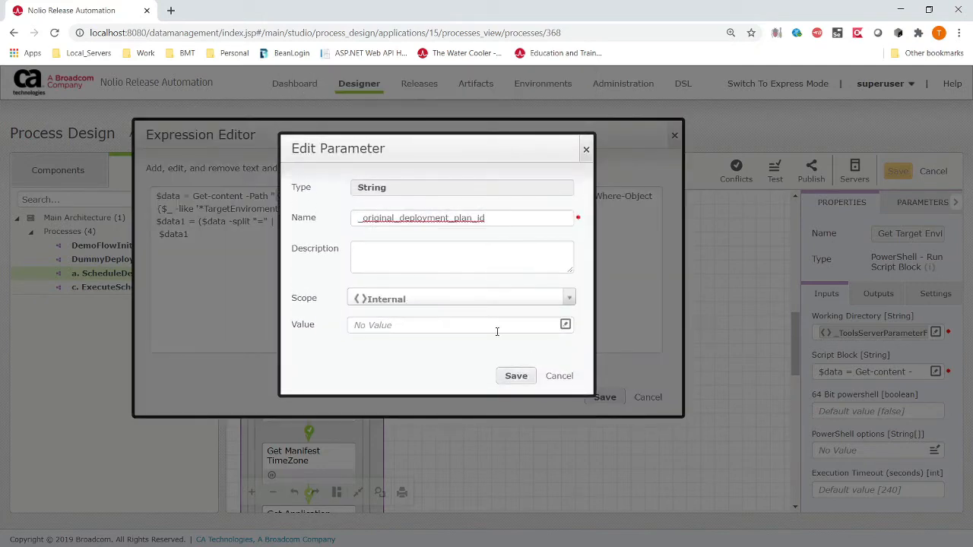
click(561, 376)
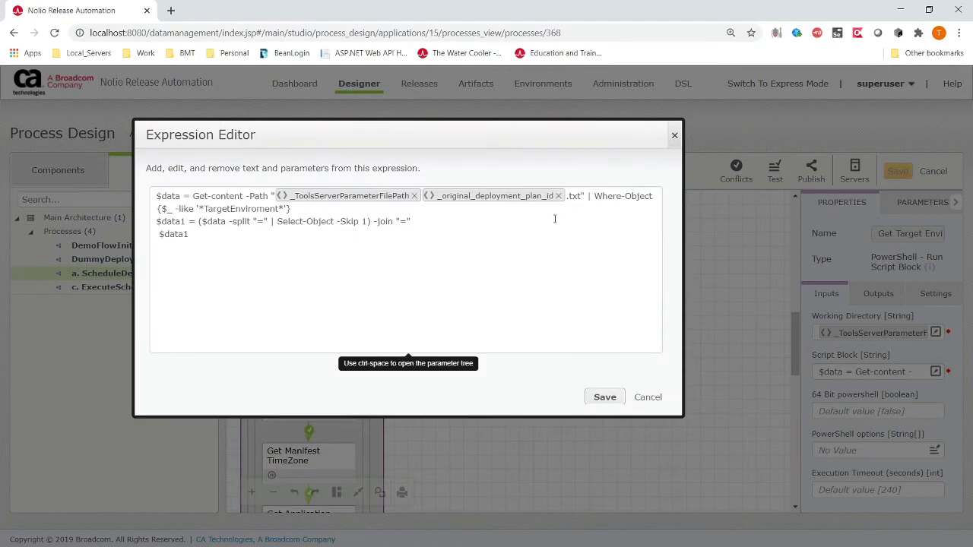
Examine the .txt extension and the Where-Object filter for TargetEnviroment in the script's Get-content statement
drag(581, 196, 566, 196)
double_click(607, 196)
double_click(241, 208)
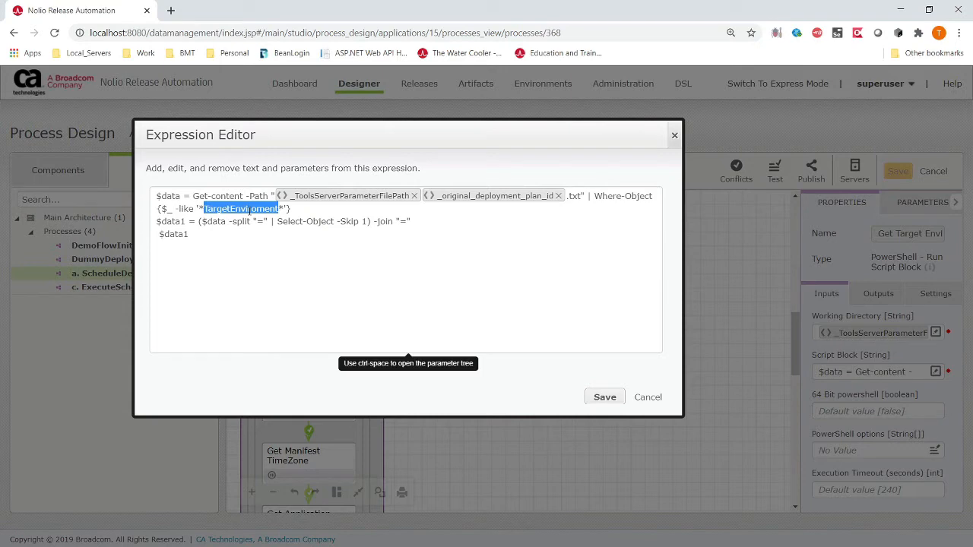
click(263, 252)
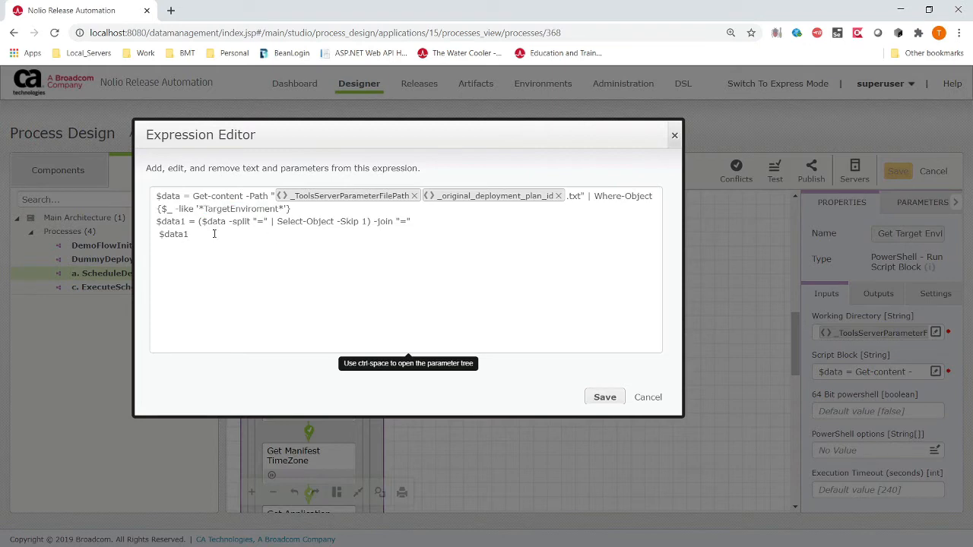
Examine how the script splits and joins the TargetEnviroment line into $data1, and close the Expression Editor without saving
double_click(261, 222)
drag(340, 221, 394, 223)
double_click(403, 223)
double_click(178, 236)
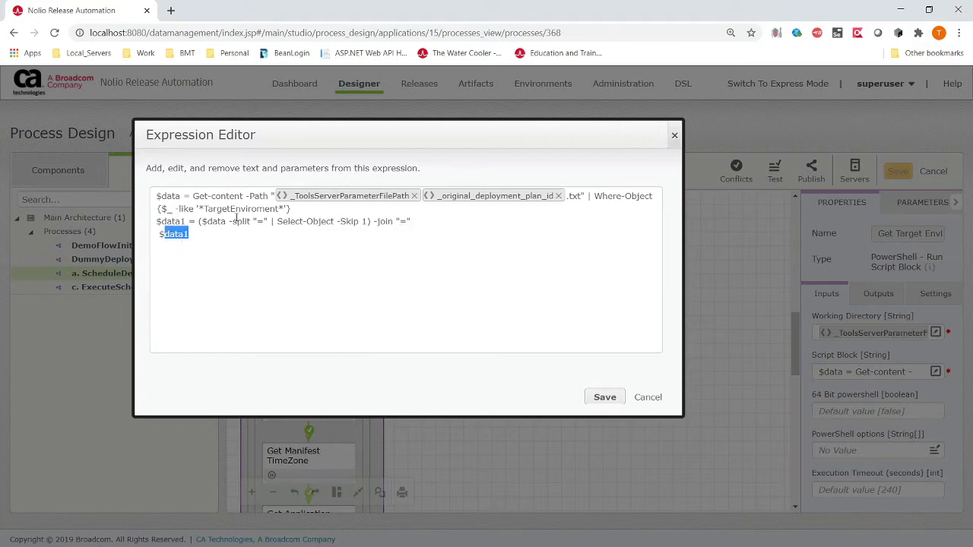
double_click(241, 209)
double_click(180, 234)
click(194, 239)
double_click(244, 209)
drag(205, 239, 155, 196)
click(645, 398)
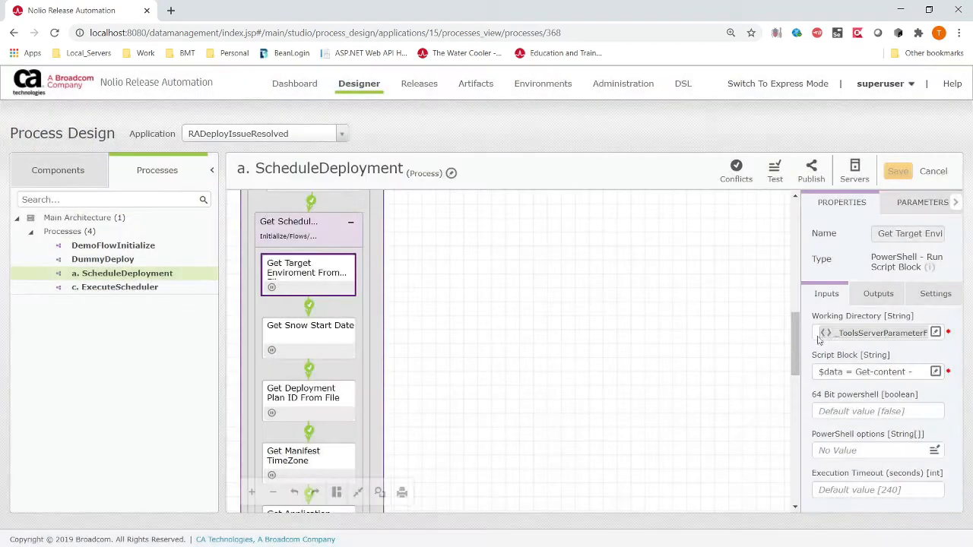
Check the outputs of Get Target Enviroment From File and browse the following Get actions through Get Deployment Plan Name From File
click(878, 294)
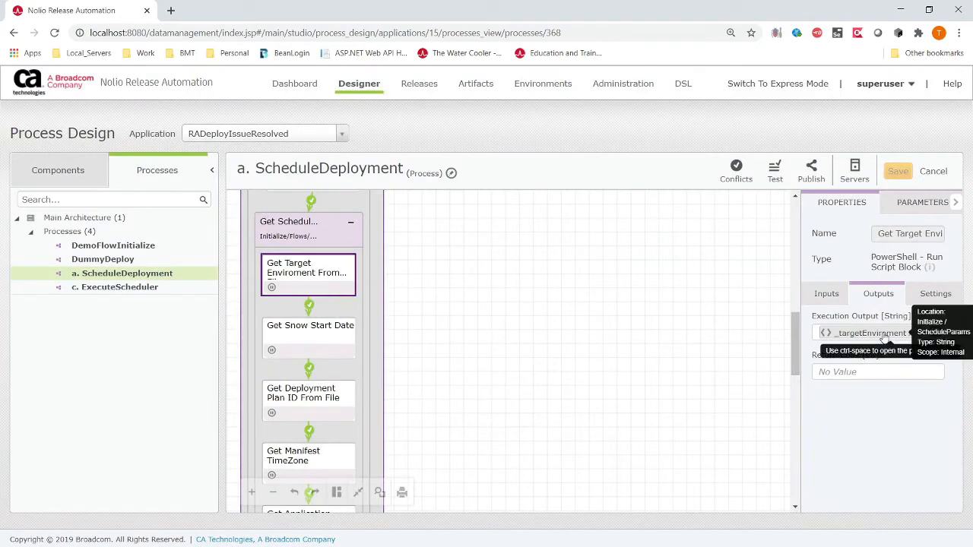
click(842, 290)
click(302, 357)
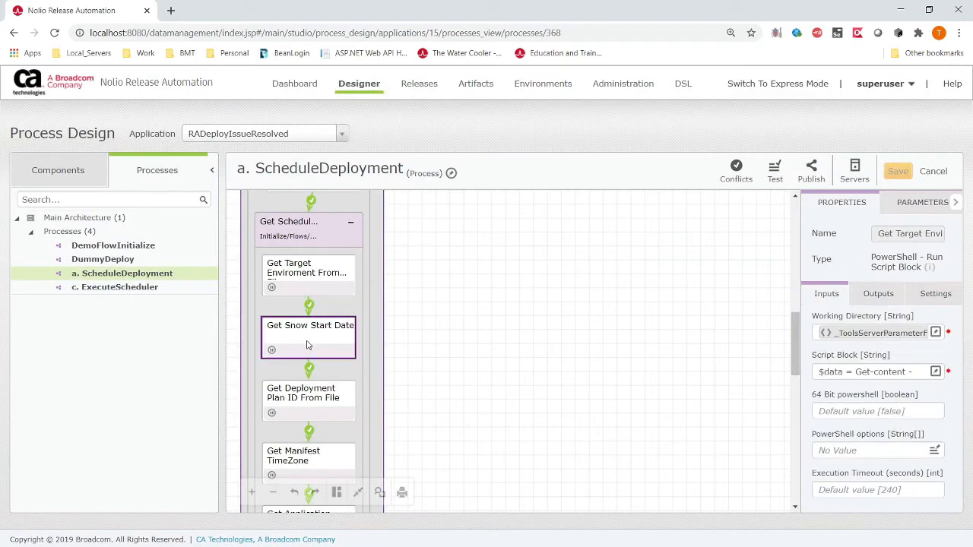
click(322, 416)
click(314, 397)
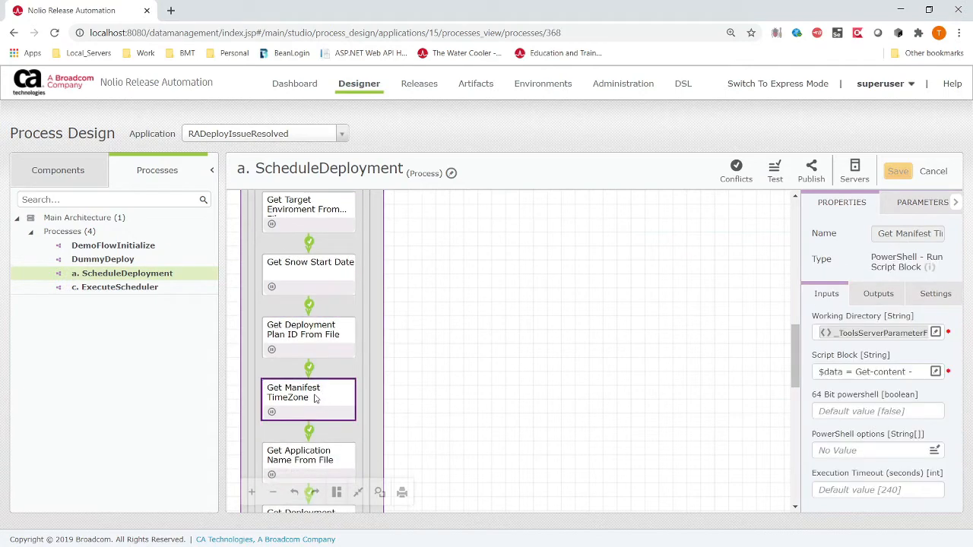
click(302, 332)
click(309, 389)
click(311, 351)
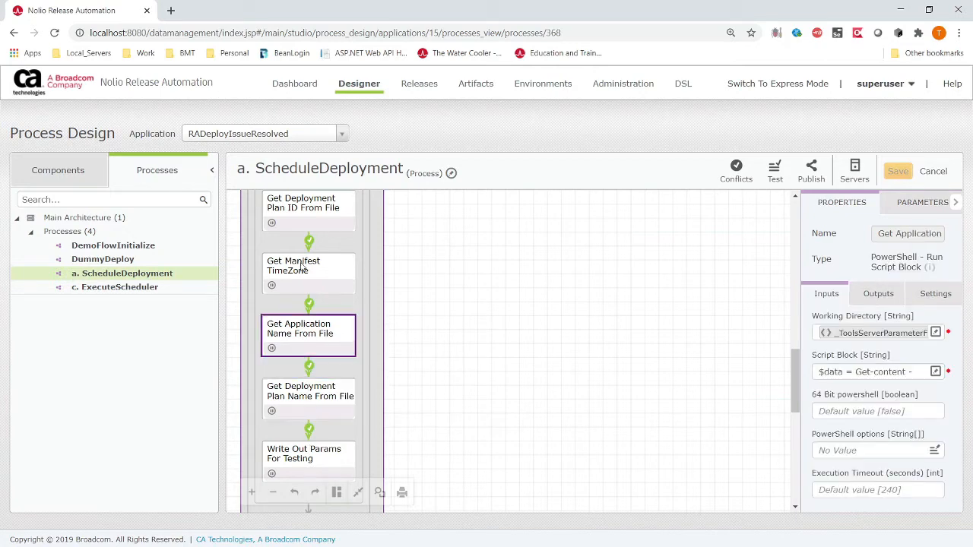
click(303, 266)
click(305, 387)
View the full Text To Add expression of the Write Out Params For Testing action and close it without saving
click(302, 460)
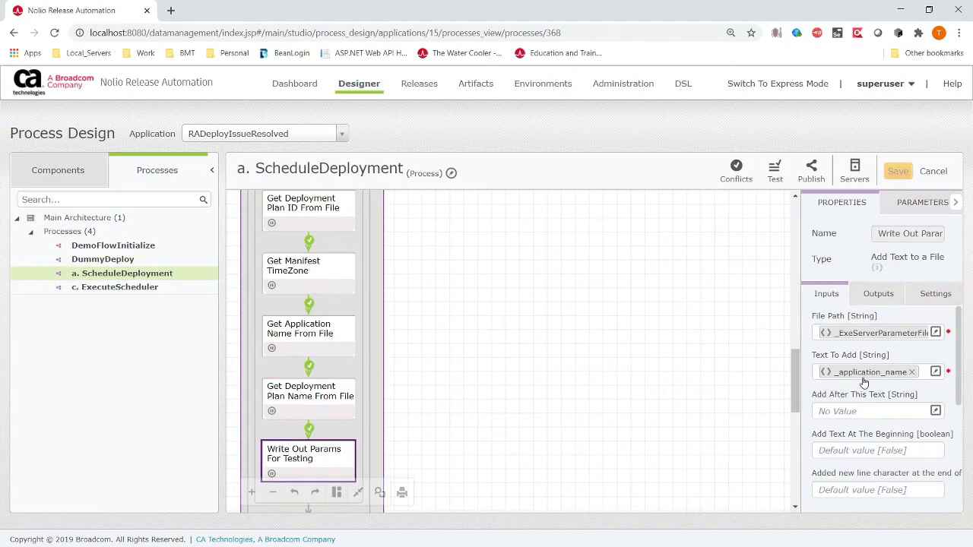
click(935, 372)
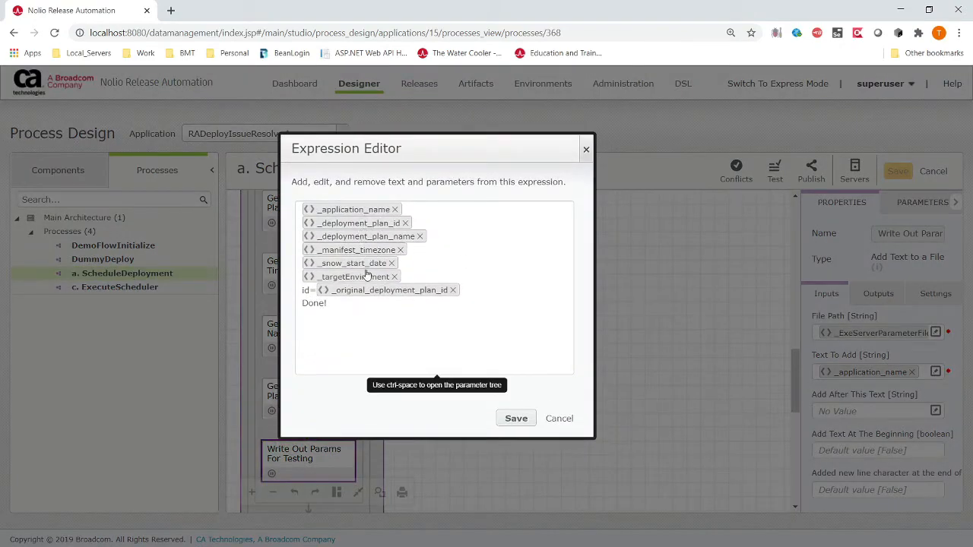
click(560, 419)
Inspect the Property Name input of the ROC - Set Target Environment action in the process
scroll(714, 393, down, 5)
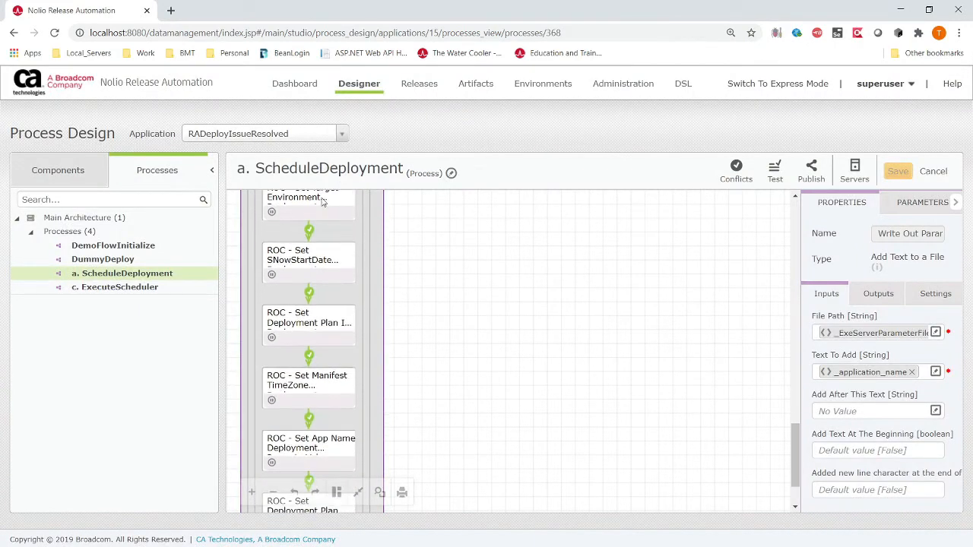
click(320, 202)
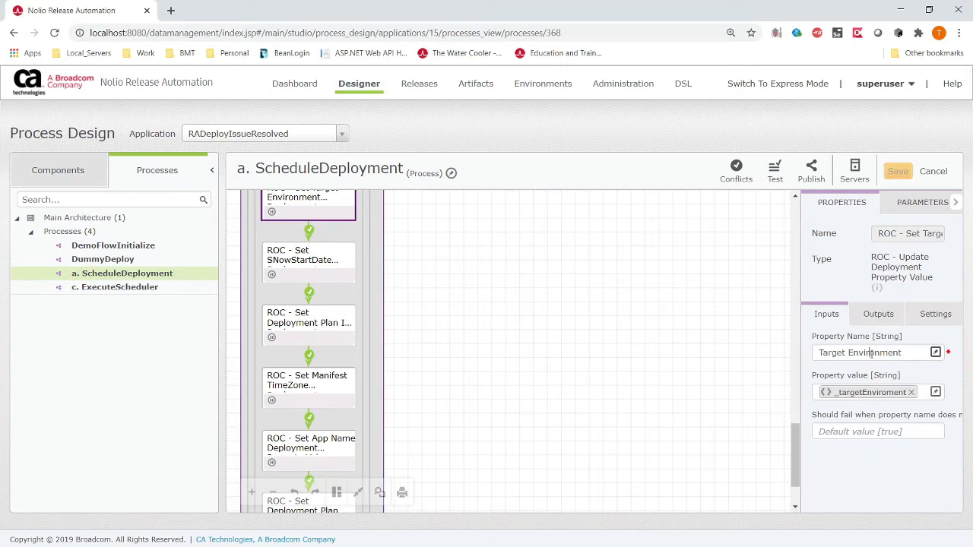
double_click(870, 353)
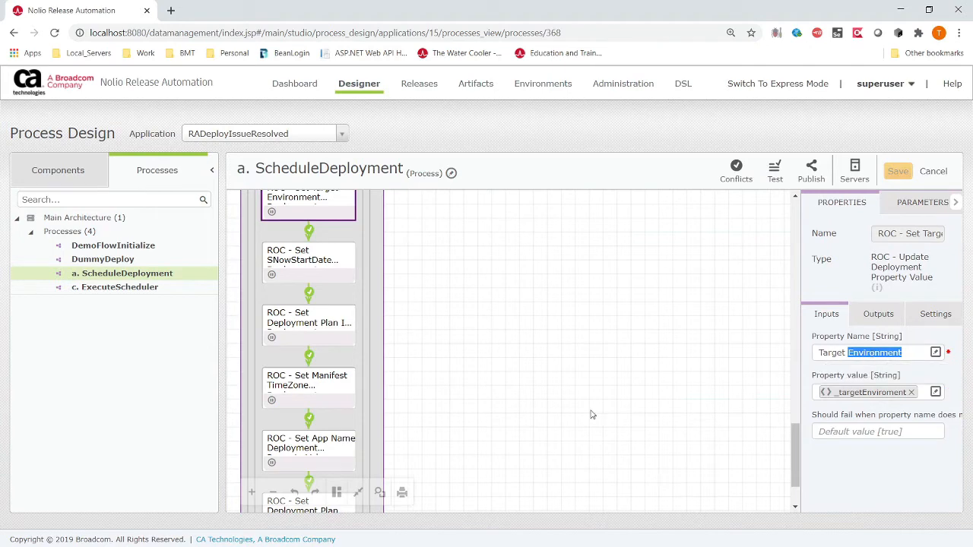
Review the process flow again and view the inputs of the ROC - Set actions for SNowStartDate and Deployment Plan Name
scroll(429, 363, up, 10)
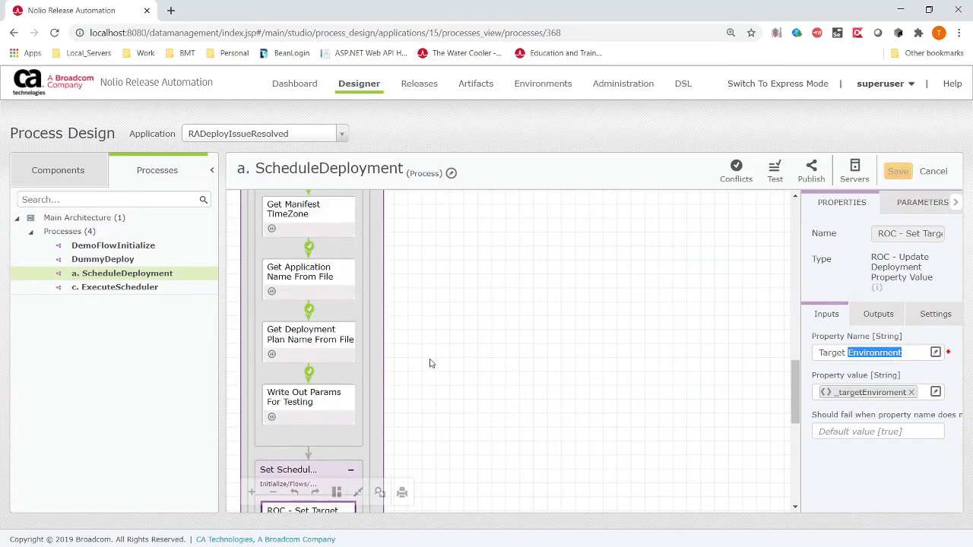
scroll(429, 363, up, 10)
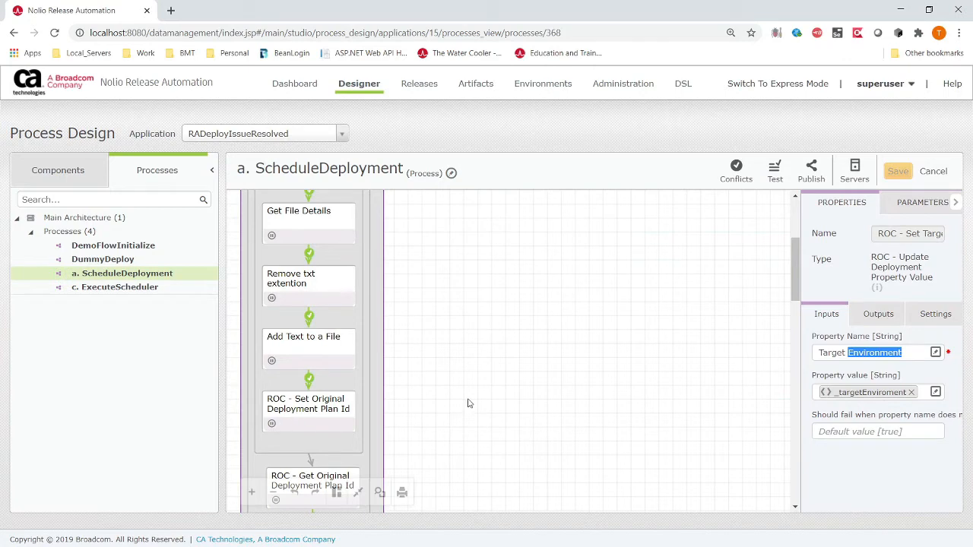
scroll(455, 395, down, 10)
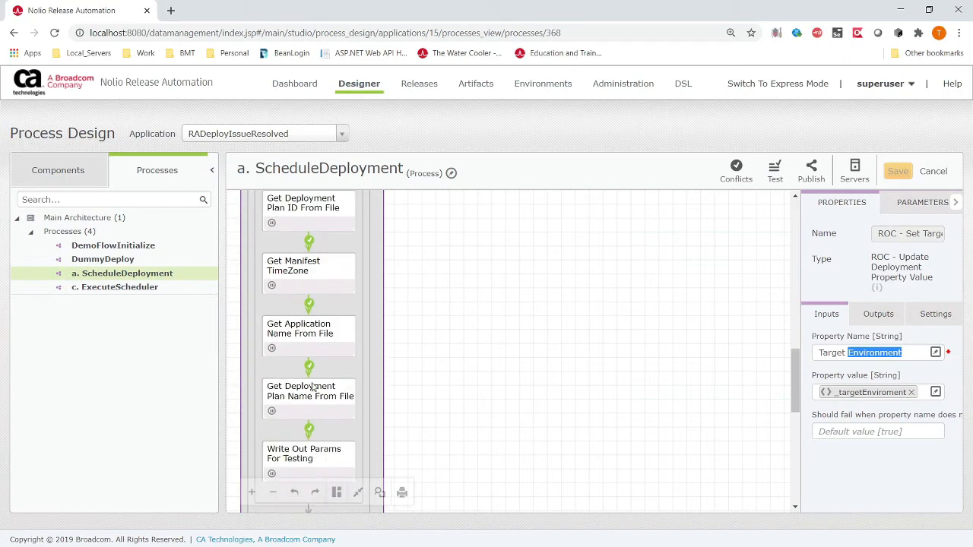
scroll(445, 393, down, 5)
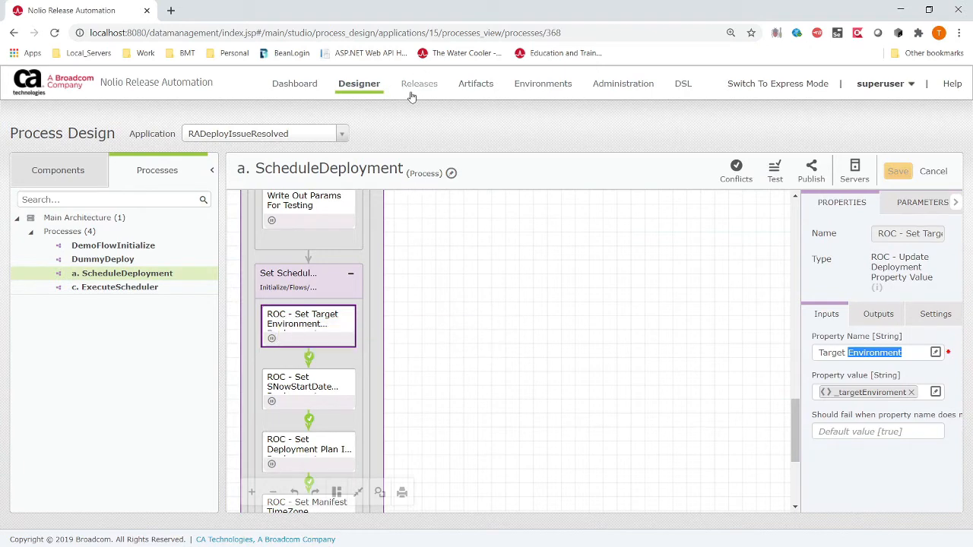
click(291, 393)
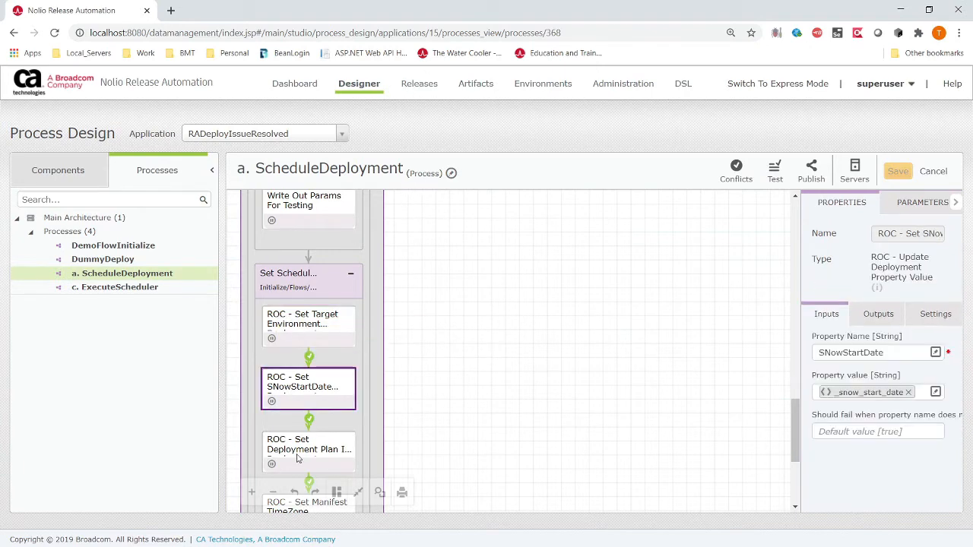
scroll(402, 410, down, 5)
click(293, 439)
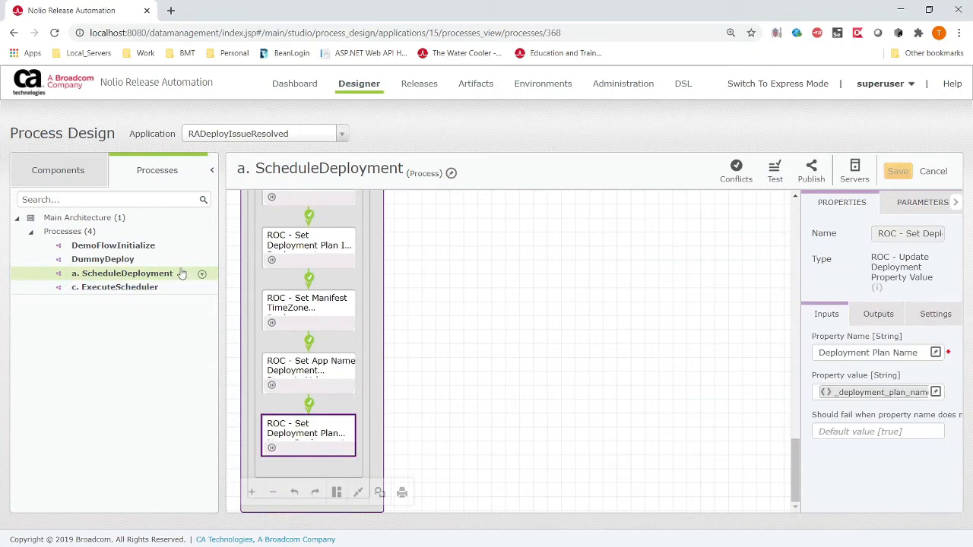
Open the template categories of RADeployIssueResolved and set the status filter to All
mouse_move(431, 87)
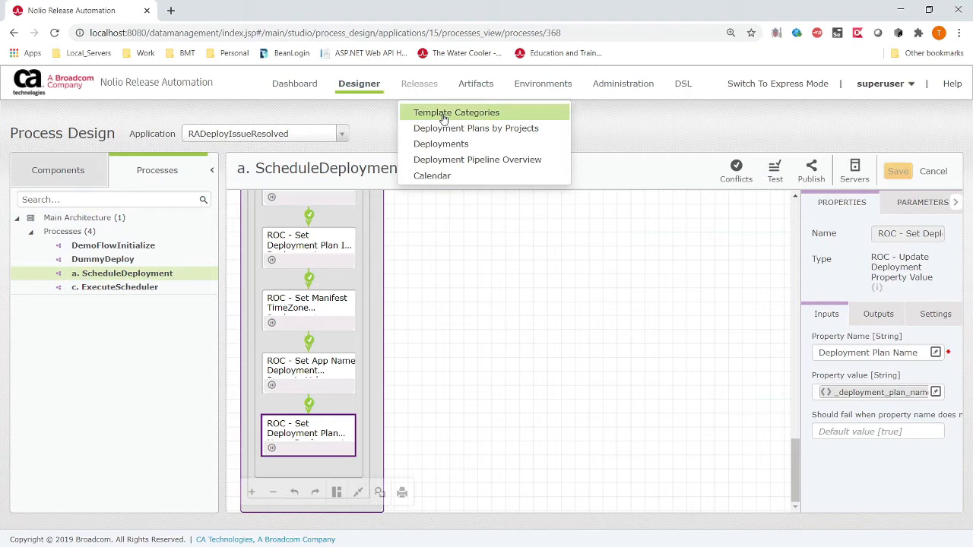
click(441, 114)
click(462, 159)
click(387, 196)
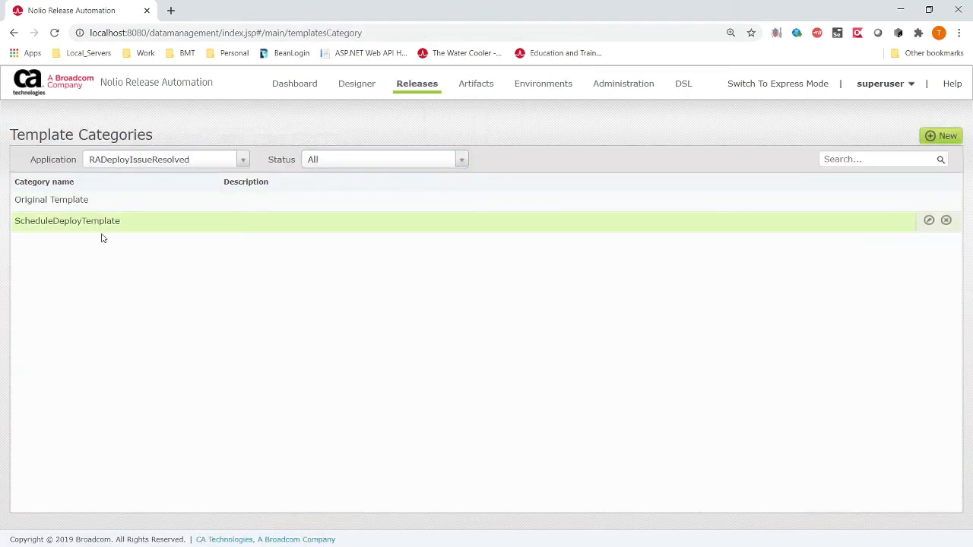
View the template properties of ScheduleDeployTemplate, and open the c. ExecuteScheduler process in Process Design
click(99, 227)
click(889, 187)
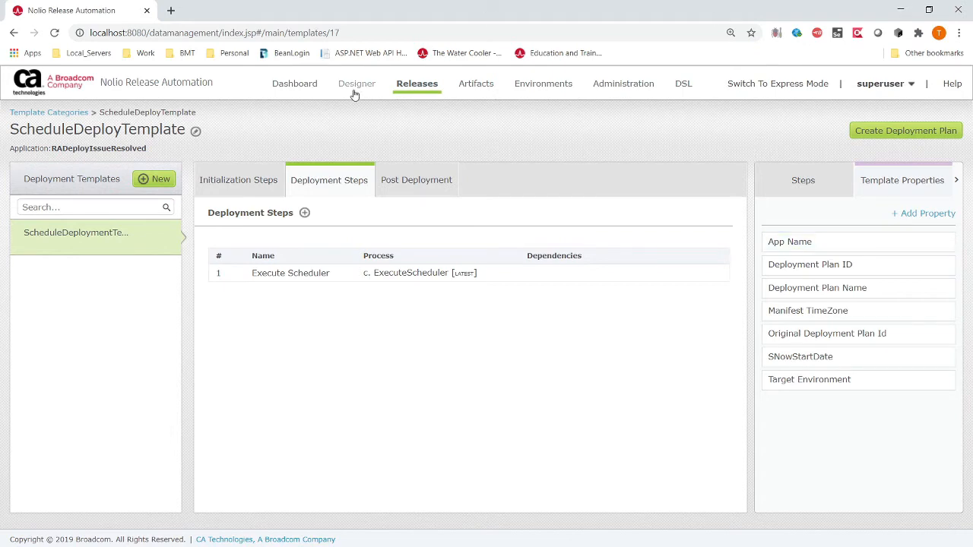
mouse_move(355, 91)
click(361, 126)
click(148, 186)
click(114, 233)
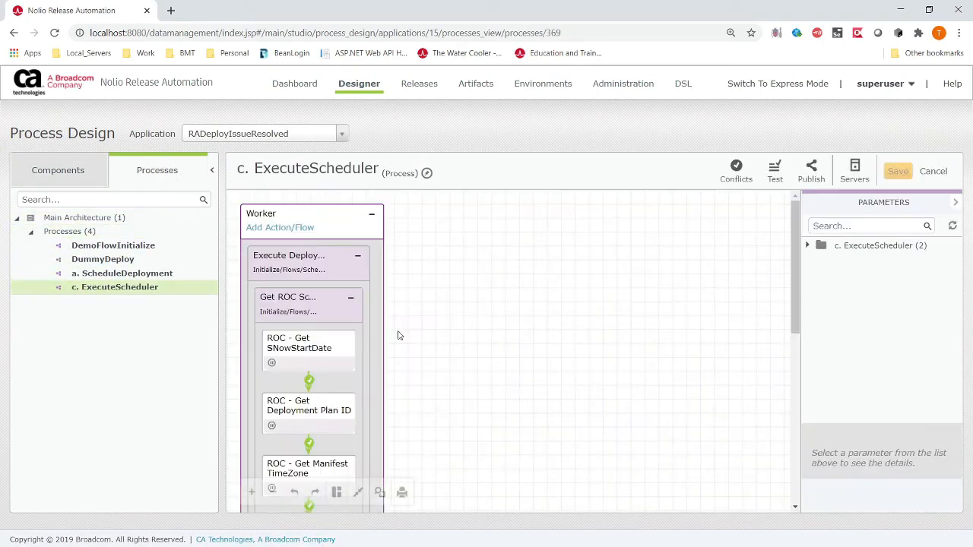
Return to the template categories of RADeployIssueResolved and show categories of all statuses
mouse_move(418, 84)
click(417, 127)
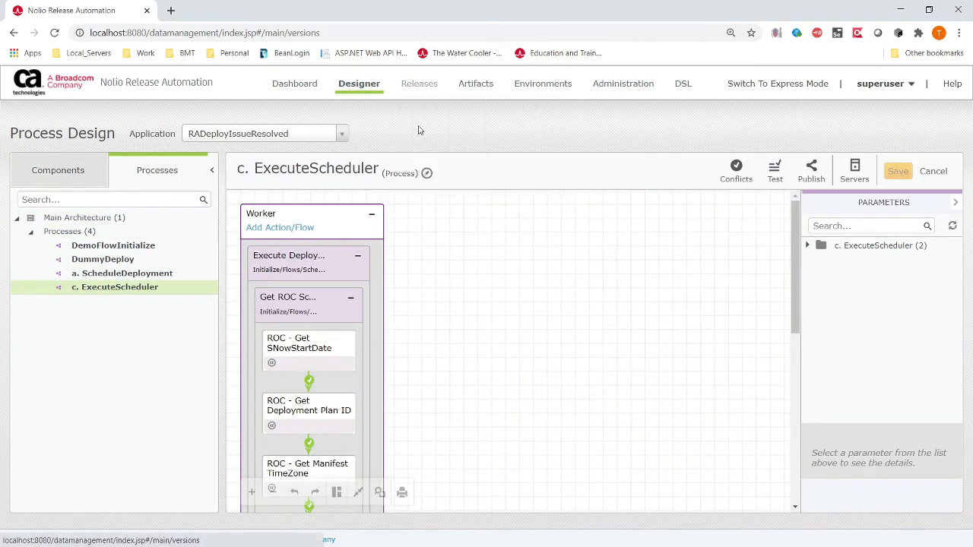
click(424, 108)
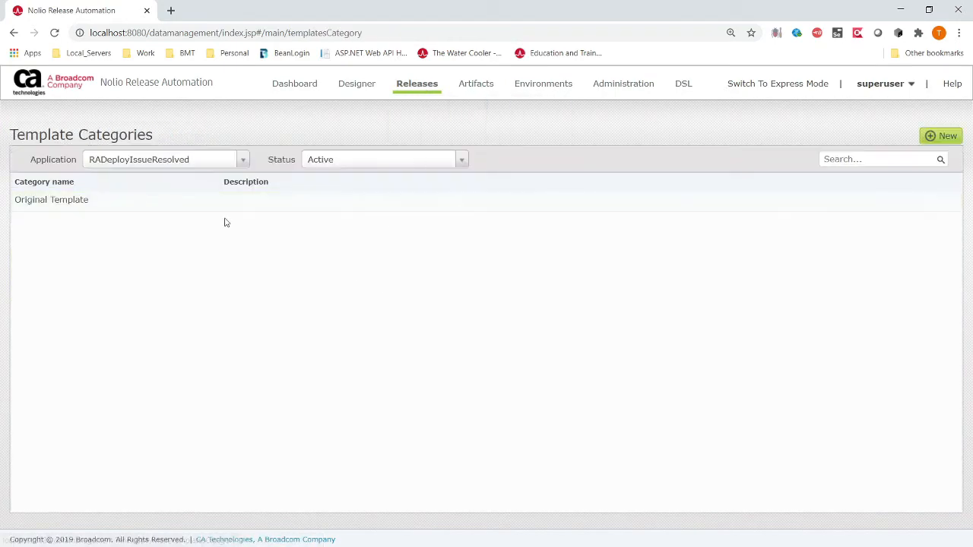
click(336, 162)
click(315, 195)
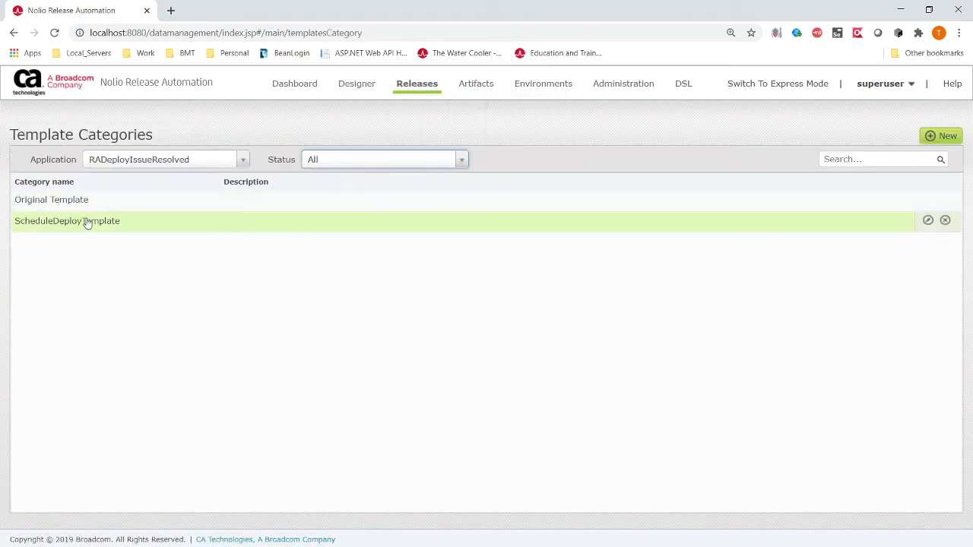
Open ScheduleDeployTemplate and review the processes assigned to its initialization steps and deployment steps
click(88, 221)
click(240, 193)
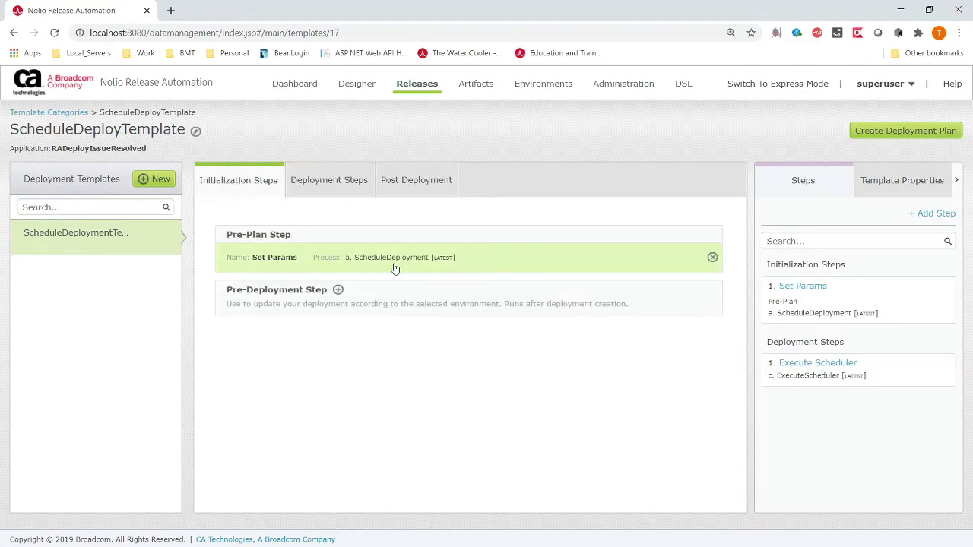
click(359, 182)
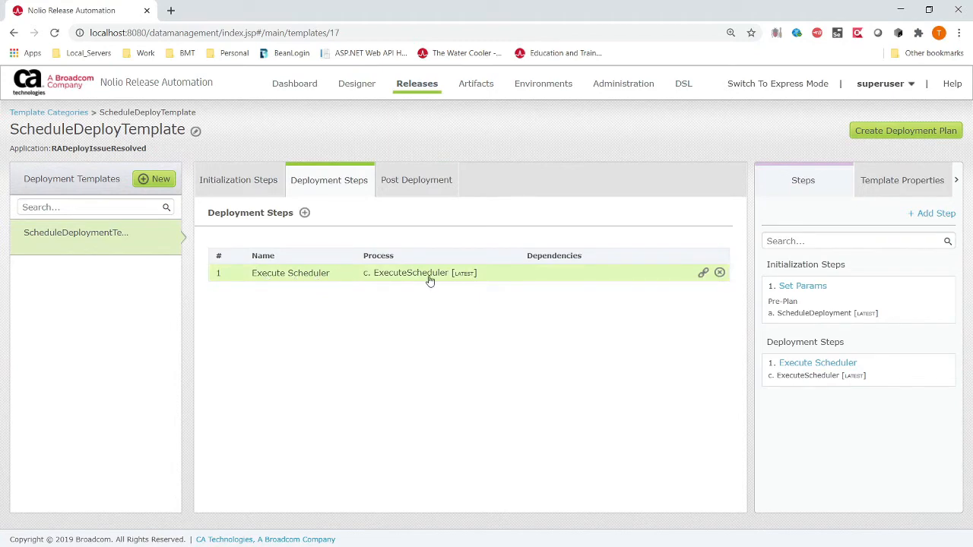
Open the c. ExecuteScheduler process in Process Design and view the inputs of the ROC - Get SNowStartDate action
mouse_move(358, 85)
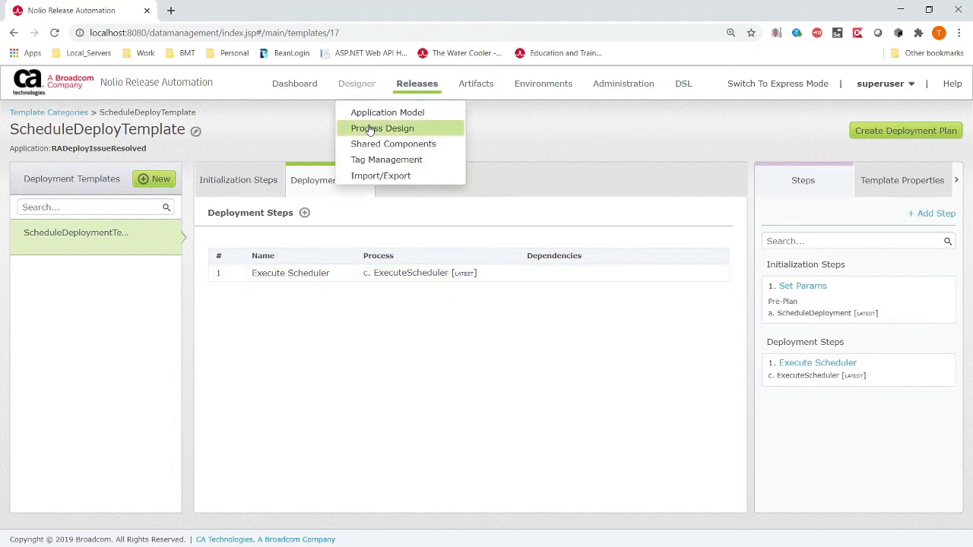
click(370, 131)
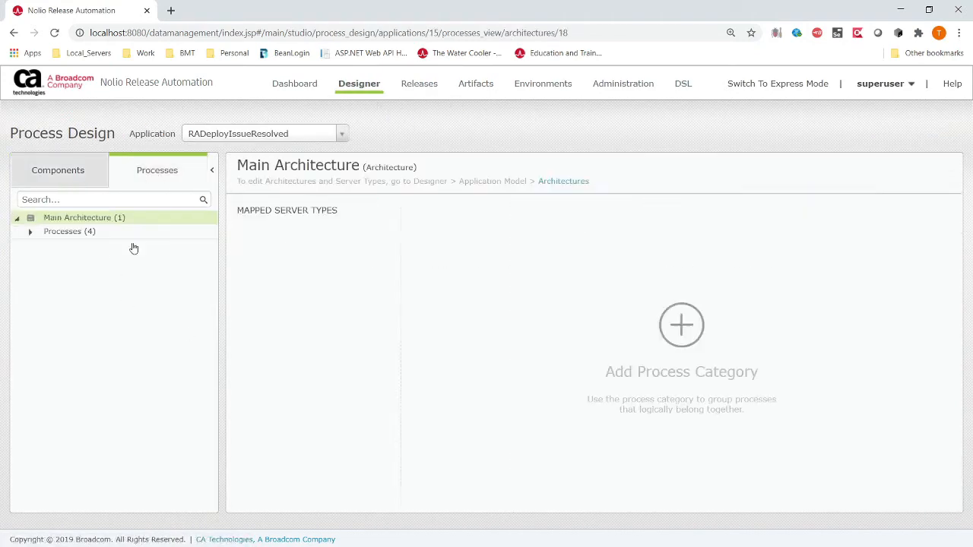
click(70, 237)
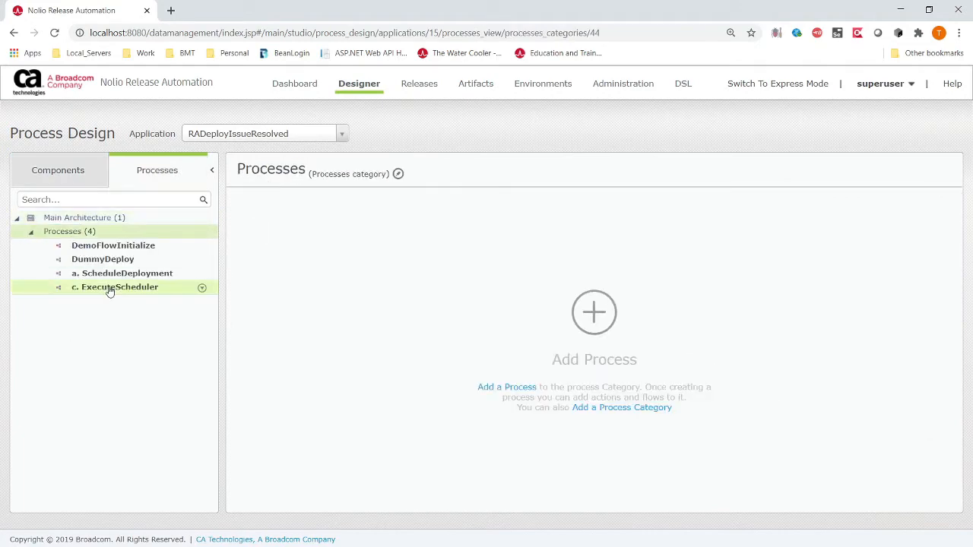
click(109, 288)
click(312, 345)
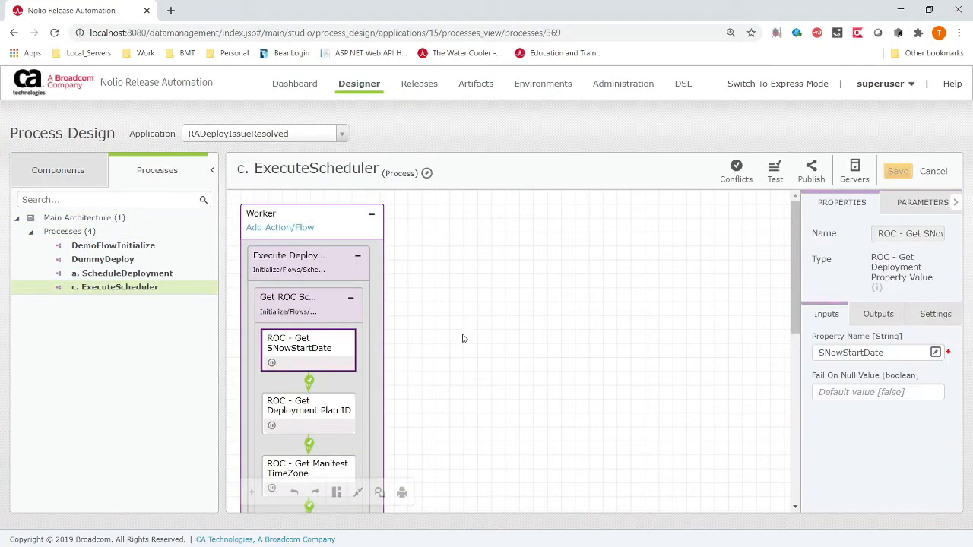
Inspect the Property Name input and the Property value output of the ROC - Get App Name action
scroll(581, 312, down, 1)
scroll(585, 310, down, 2)
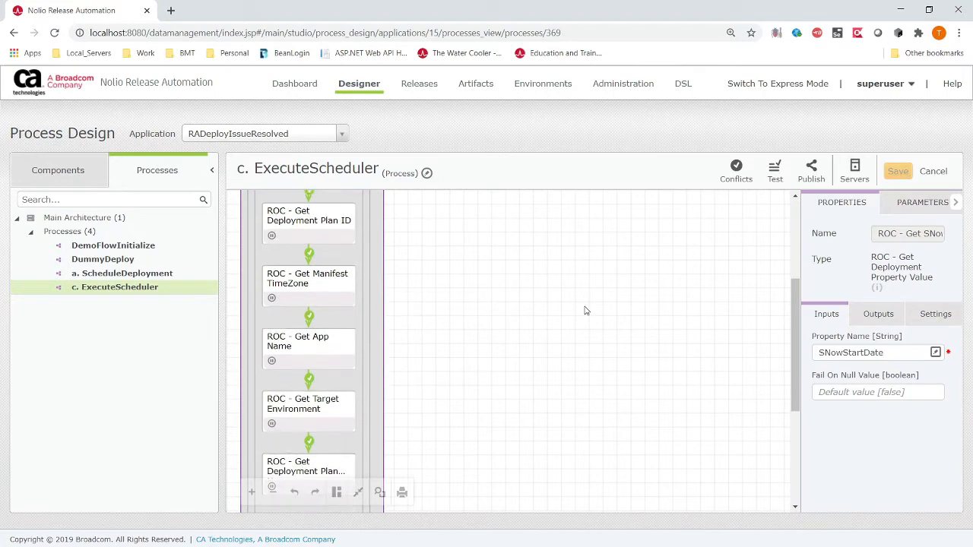
click(311, 295)
click(321, 357)
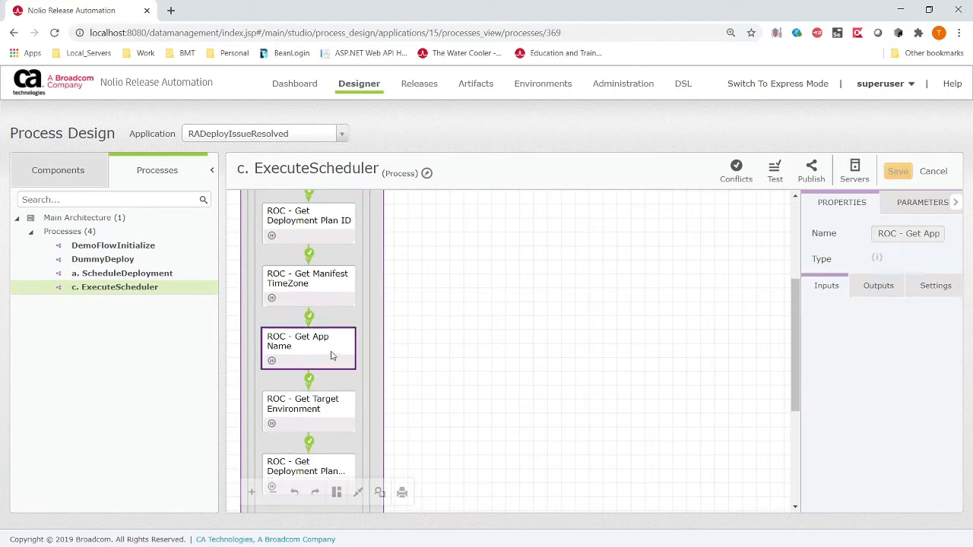
click(868, 318)
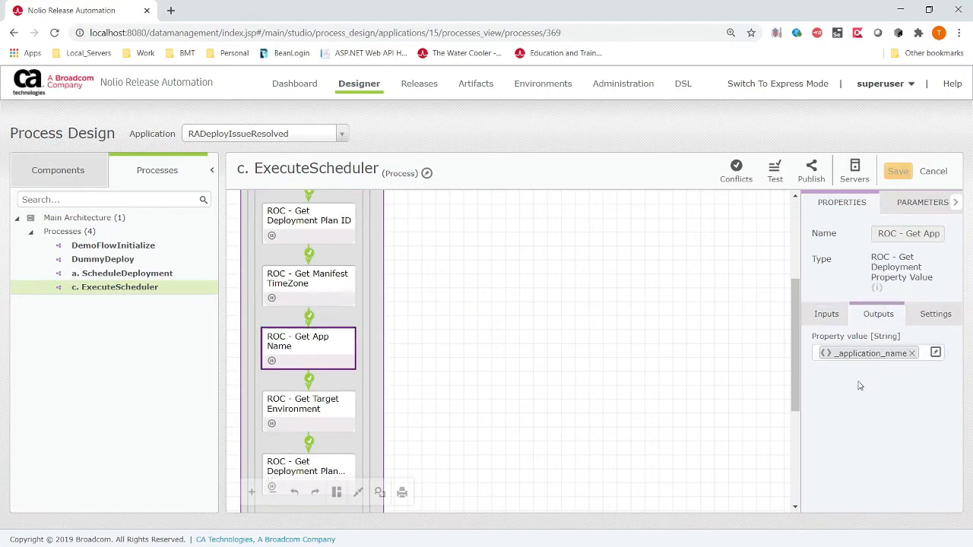
click(831, 317)
triple_click(867, 351)
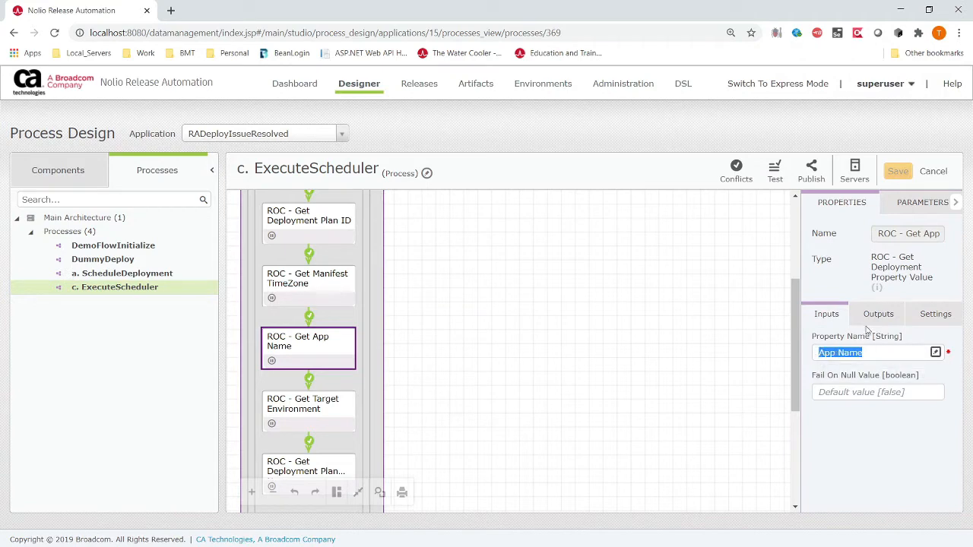
click(887, 315)
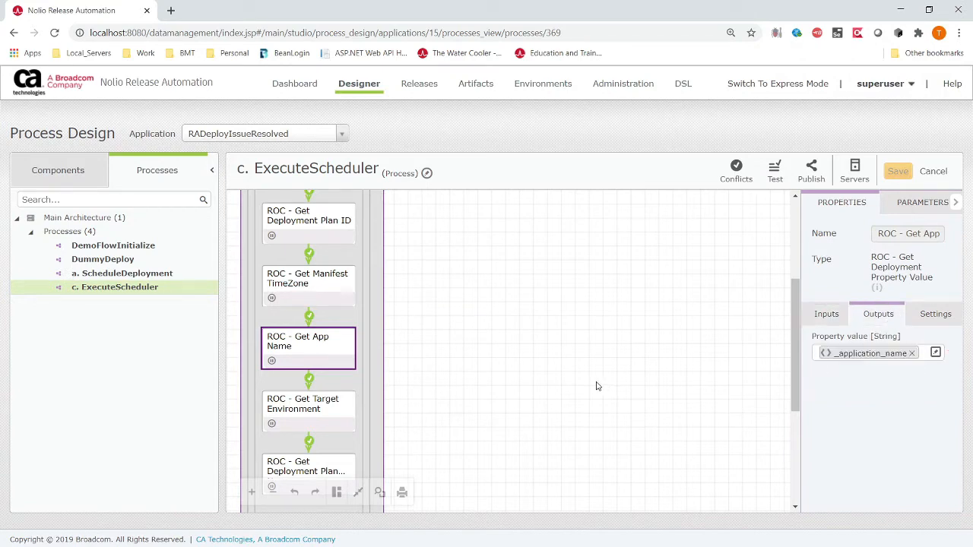
Look through the _Test2FixScheduledDate, _Test2ScheduleDeployment and _Test2CreateDeploymentToTargetEnv actions and check the action type of the deployment creation
scroll(541, 372, down, 5)
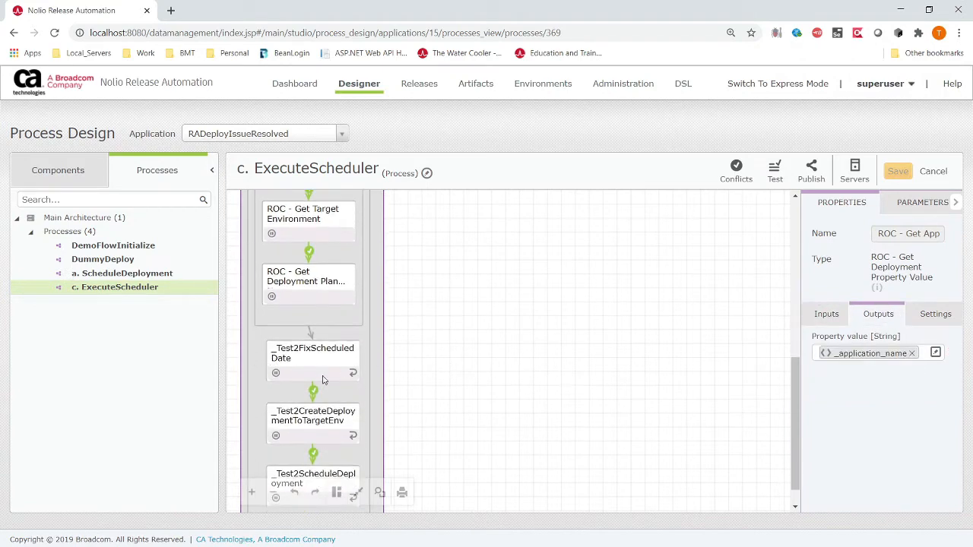
click(318, 370)
scroll(409, 356, down, 1)
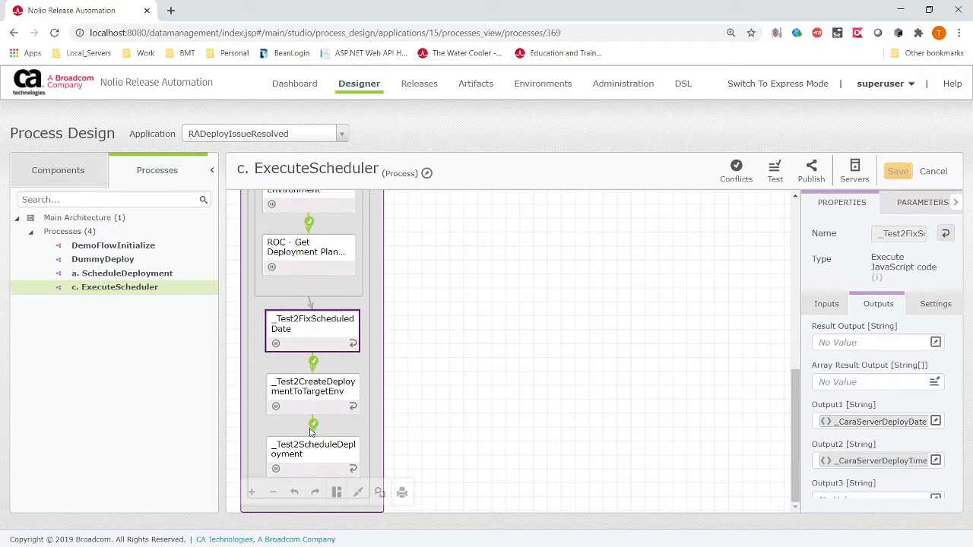
click(302, 456)
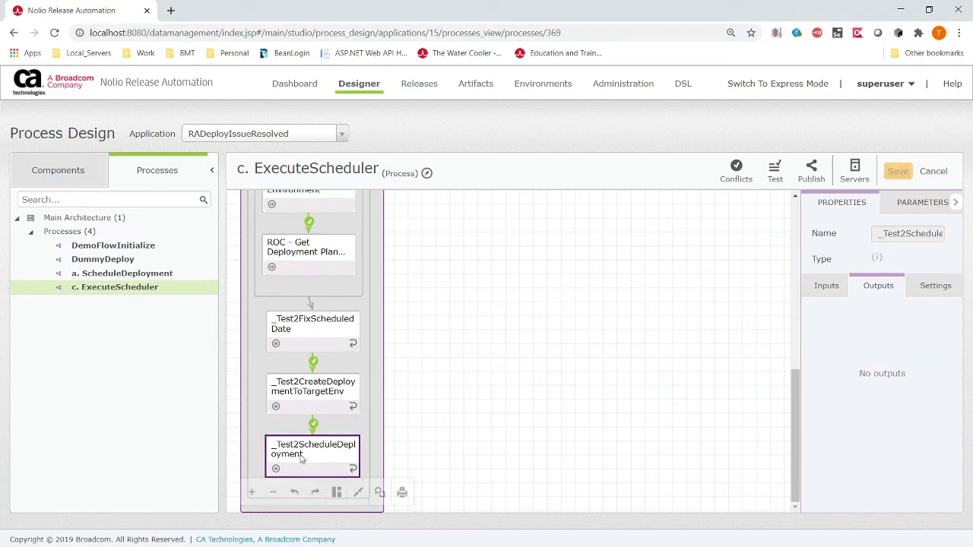
click(322, 406)
click(320, 343)
click(325, 382)
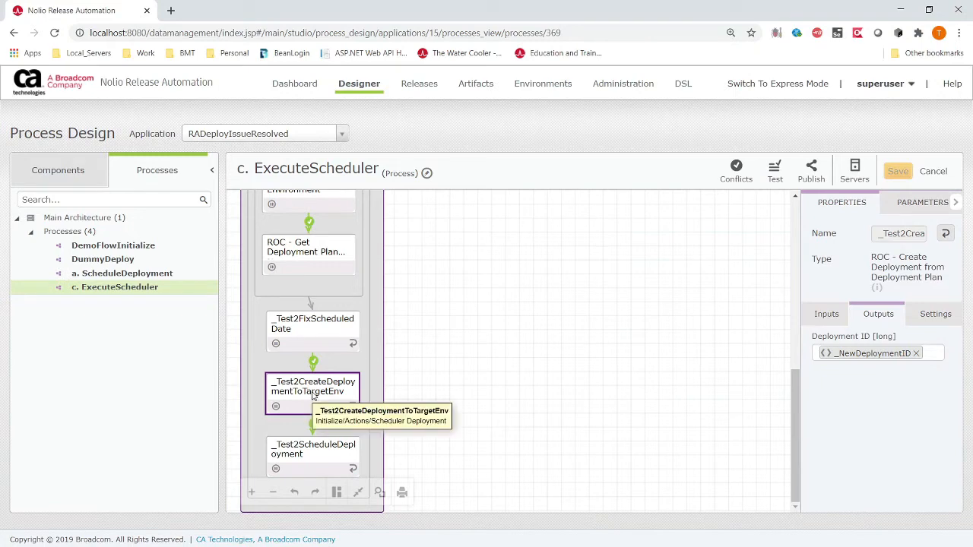
drag(872, 257, 942, 285)
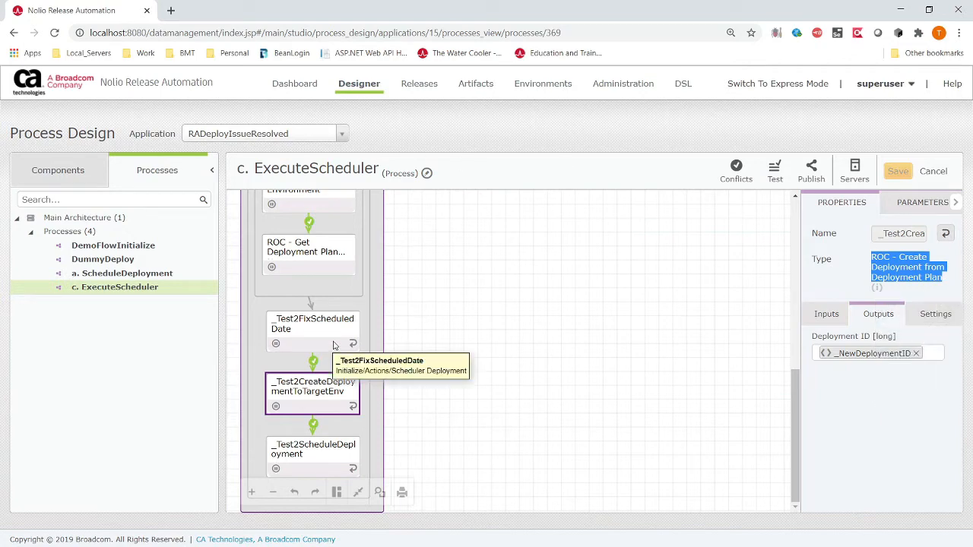
click(916, 268)
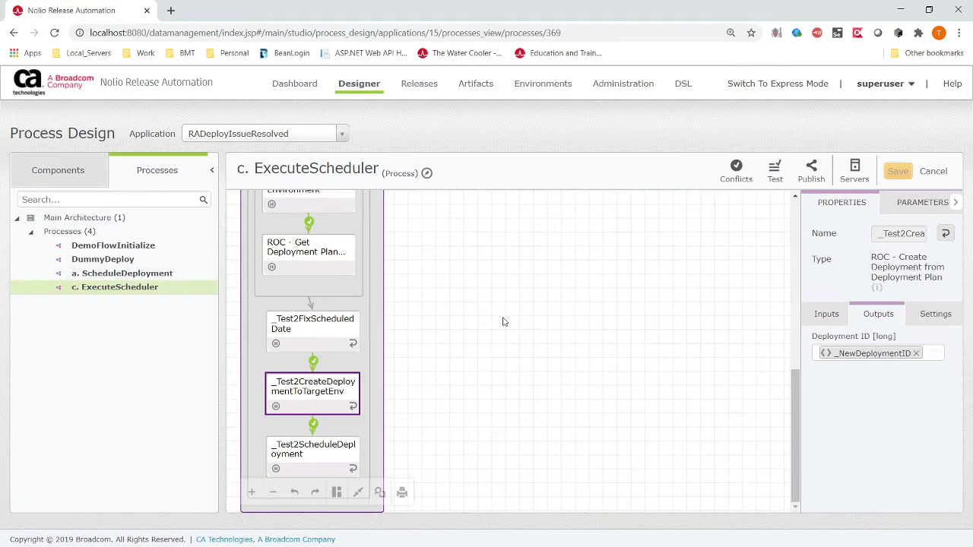
Inspect the script and other inputs of the _Test2FixScheduledDate action and its outputs
click(352, 334)
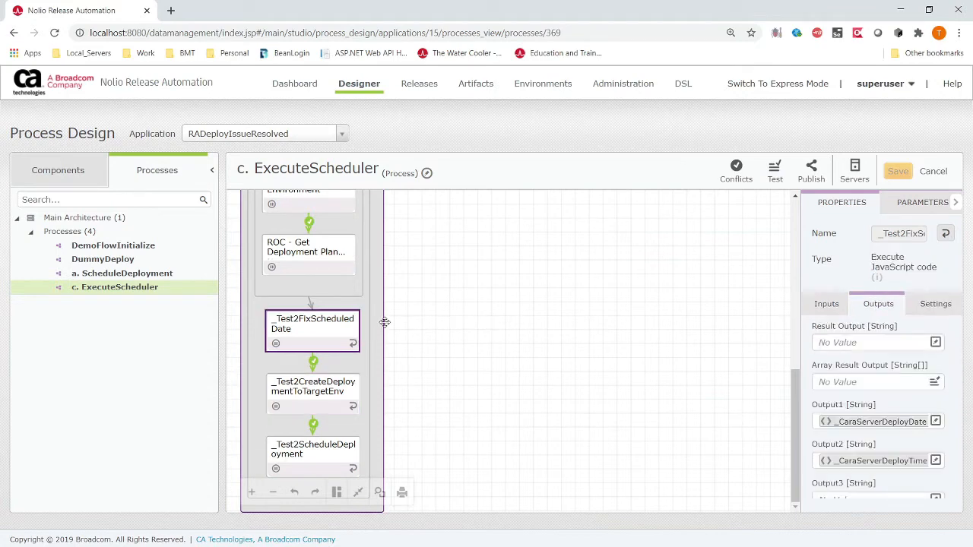
click(826, 304)
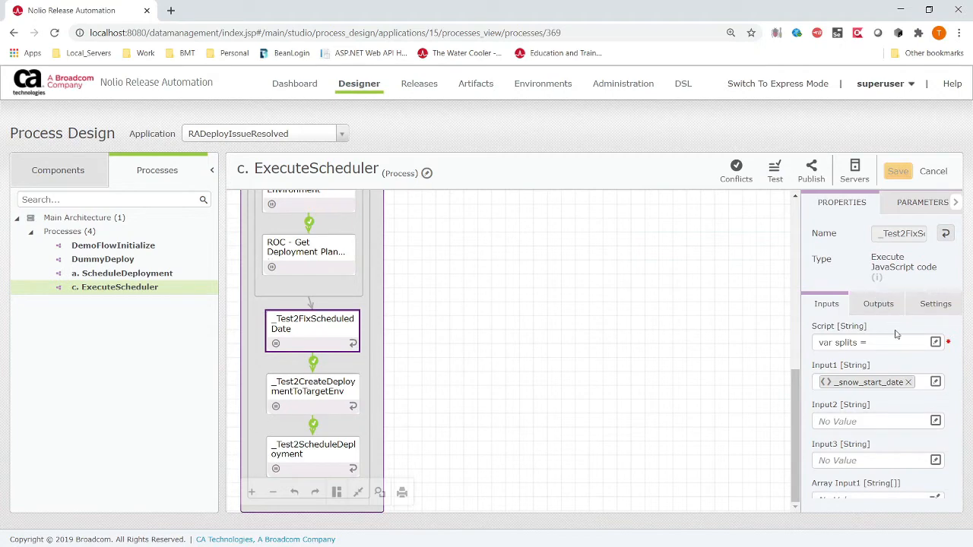
drag(868, 343, 828, 343)
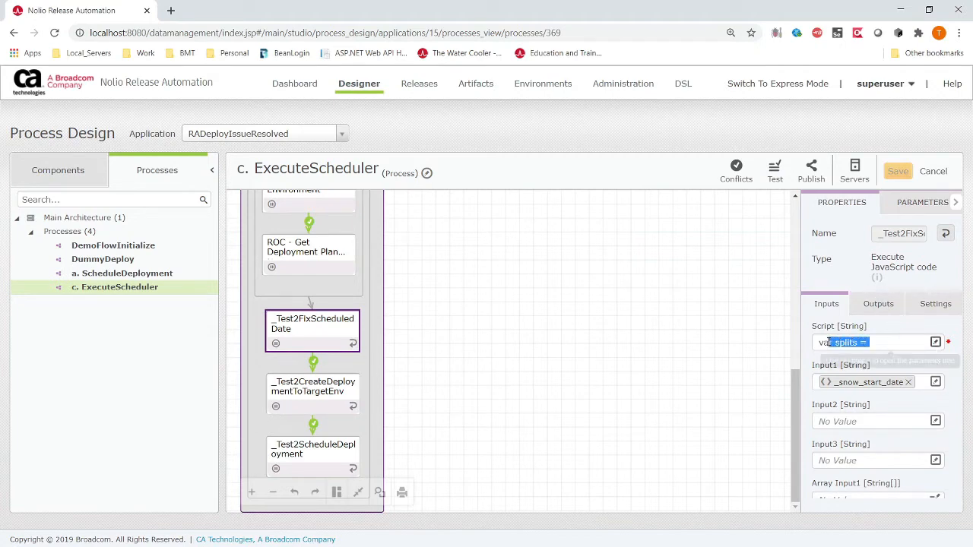
click(877, 303)
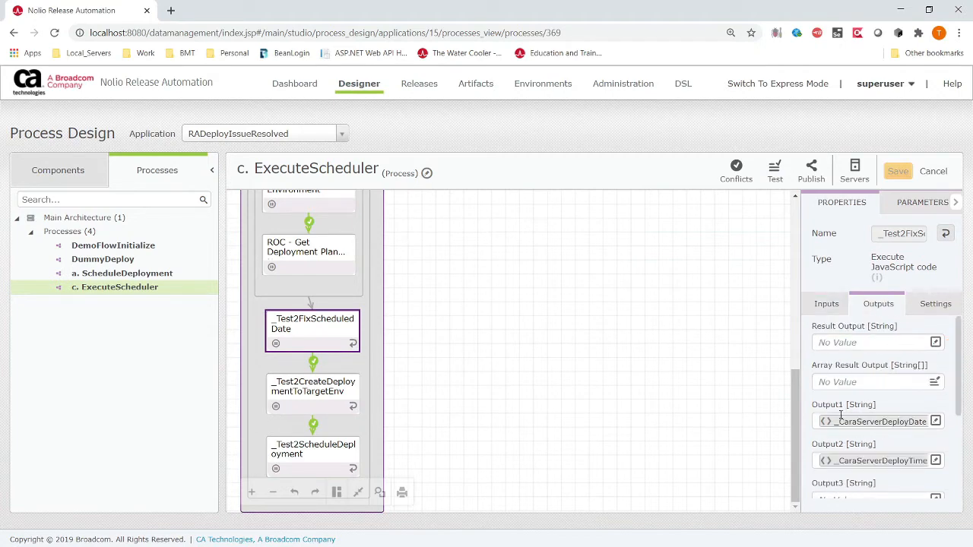
Review all inputs of the _Test2CreateDeploymentToTargetEnv action and its Deployment ID output
click(295, 386)
click(824, 318)
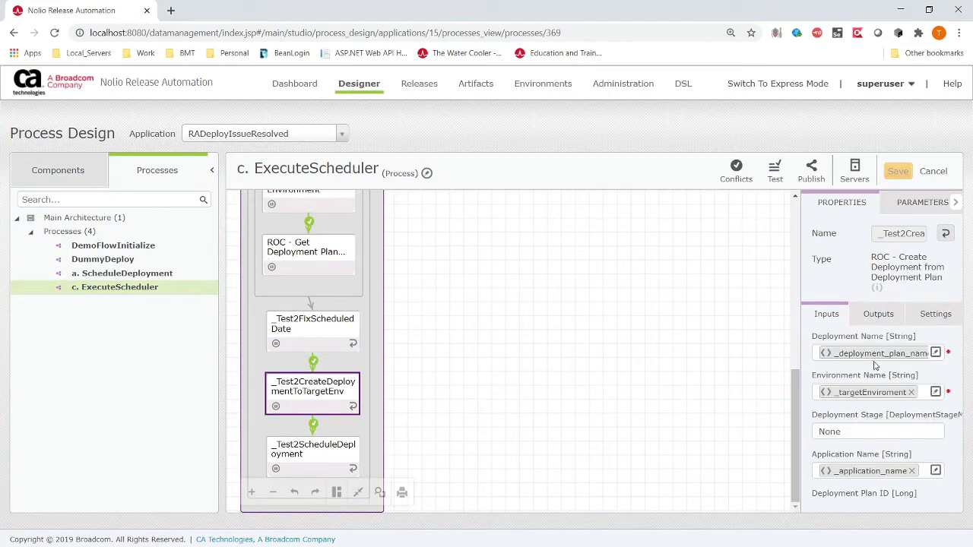
scroll(893, 456, down, 2)
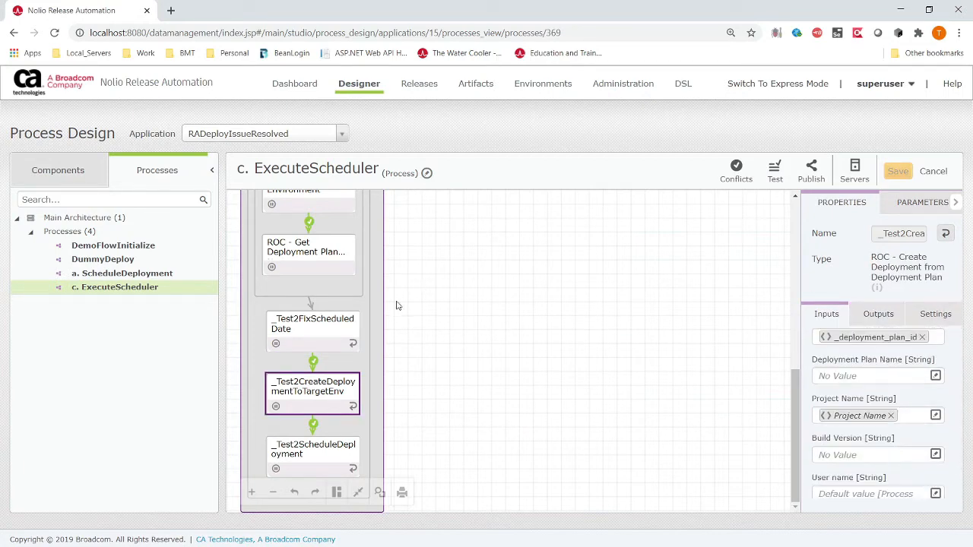
scroll(870, 386, down, 2)
scroll(871, 386, up, 4)
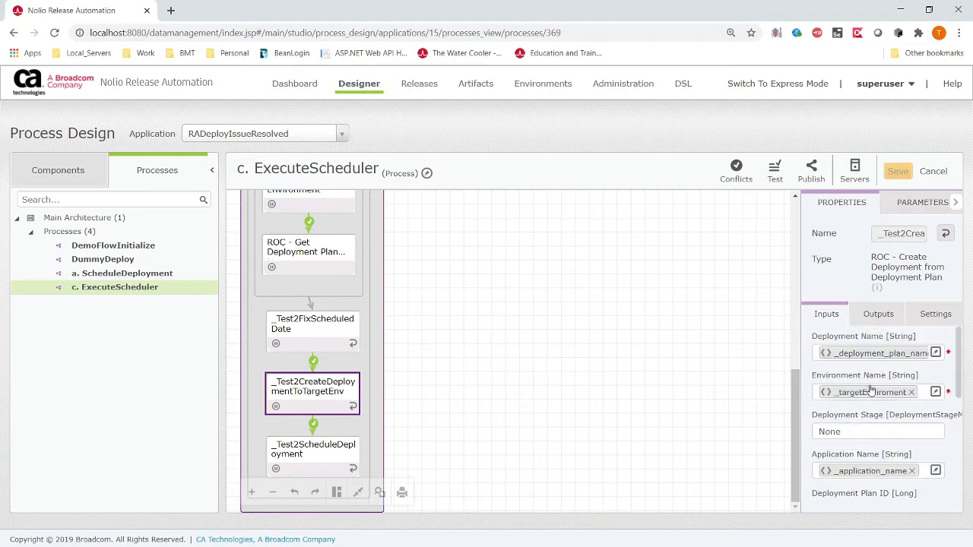
click(877, 313)
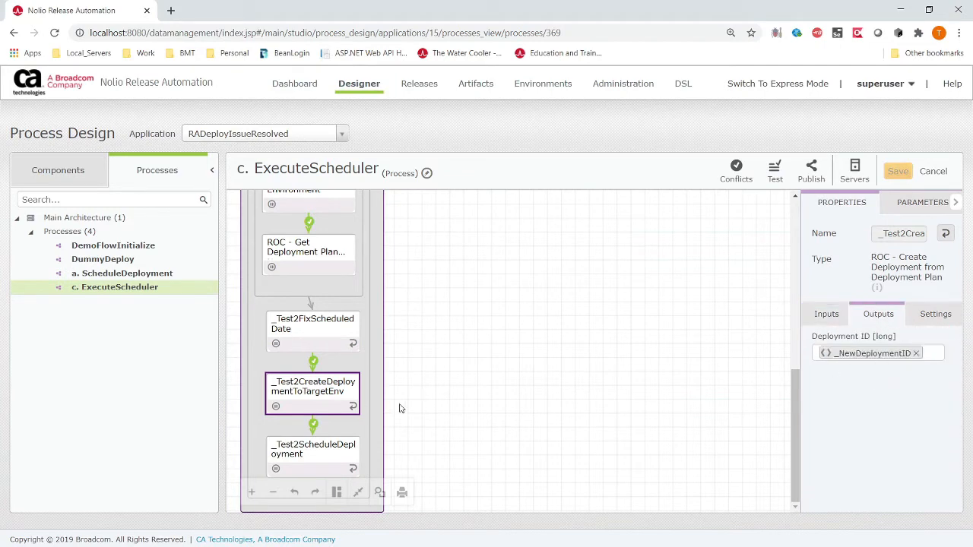
View the full URI expression of the _Test2ScheduleDeployment REST action and close it without saving
click(323, 456)
click(826, 294)
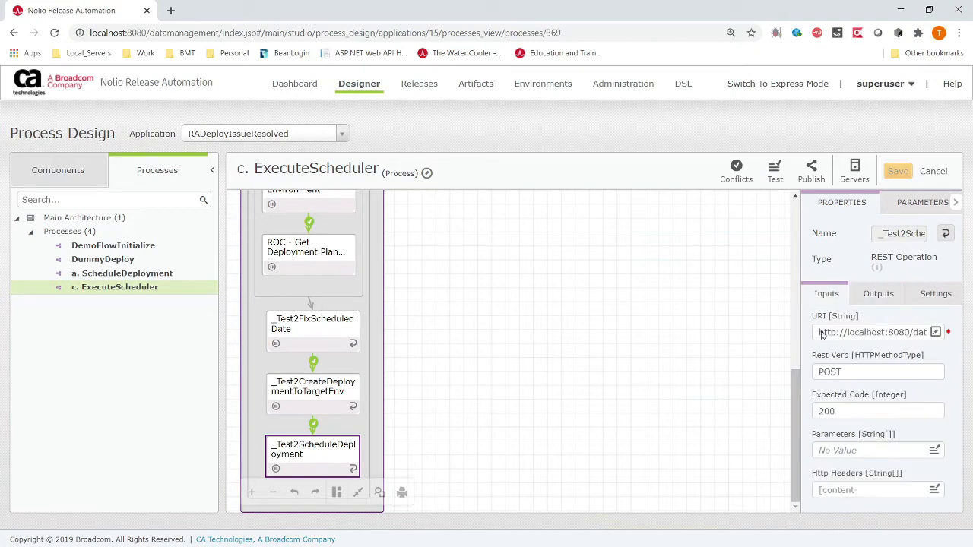
click(934, 332)
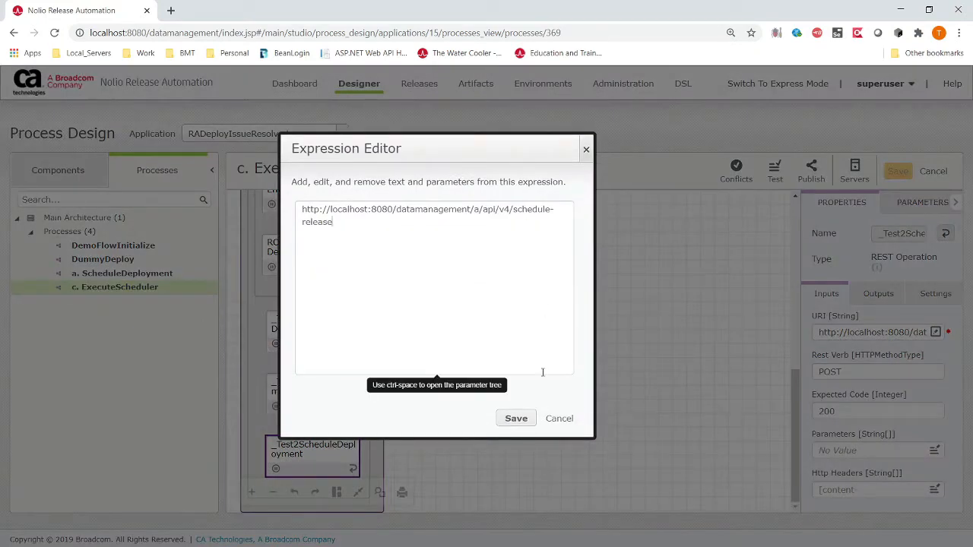
click(560, 417)
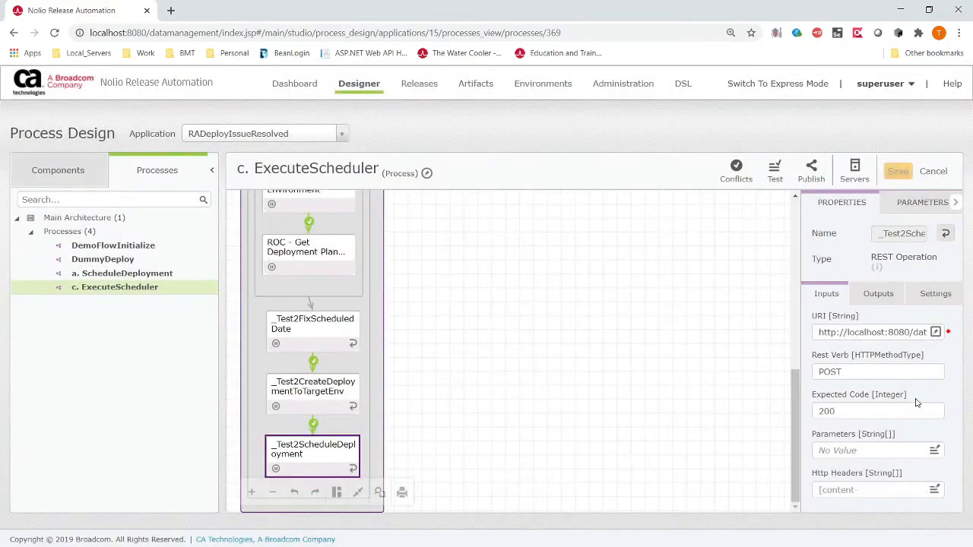
View the Body expression of the _Test2ScheduleDeployment REST action, including its estimated duration, and close it without saving
scroll(916, 403, down, 1)
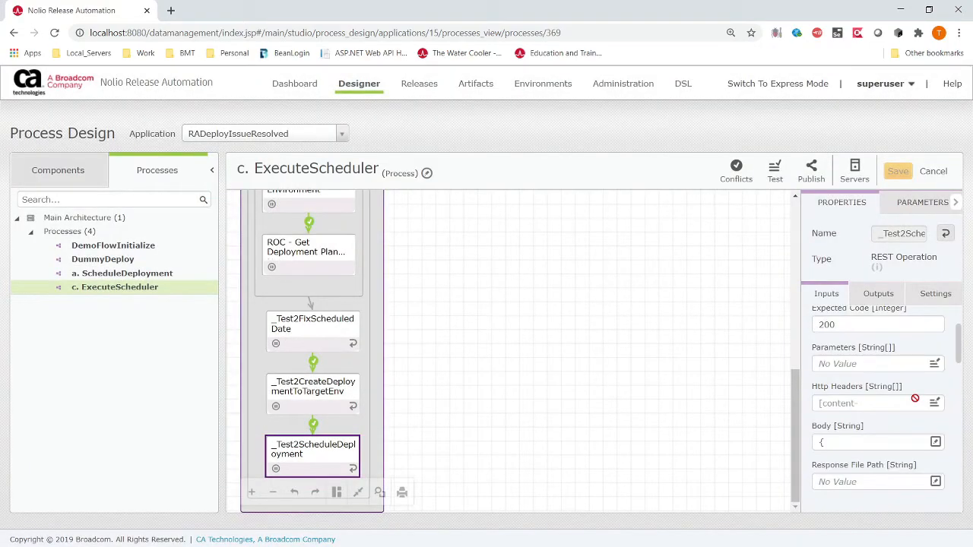
click(936, 442)
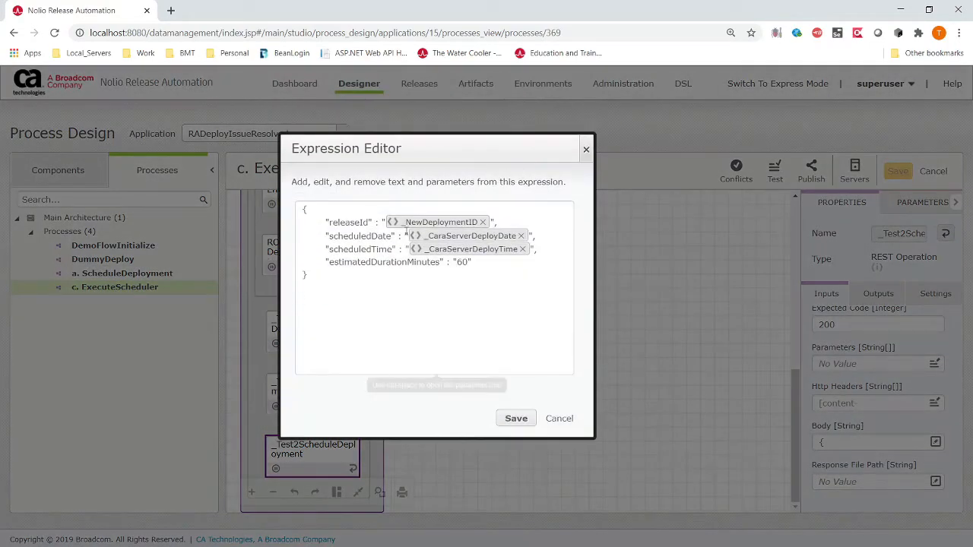
drag(428, 157, 596, 149)
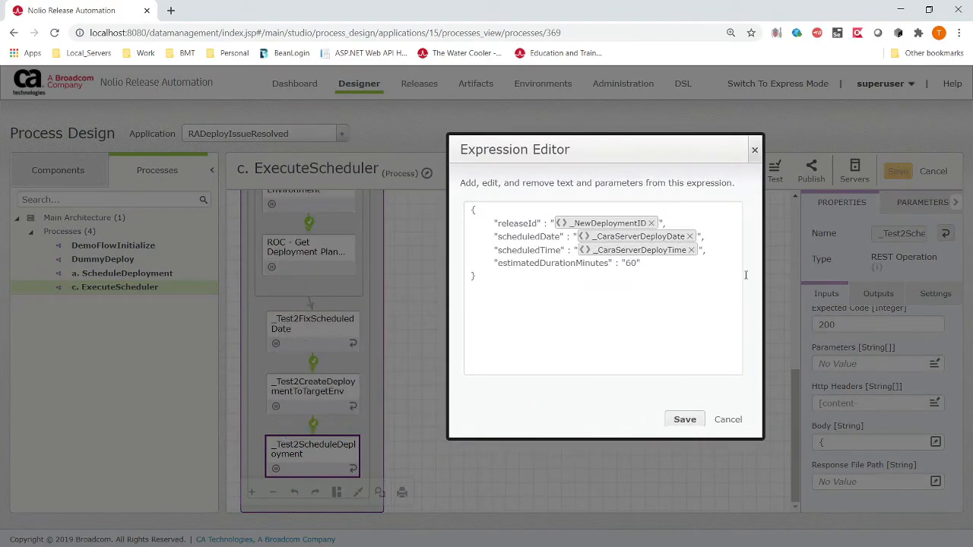
double_click(630, 264)
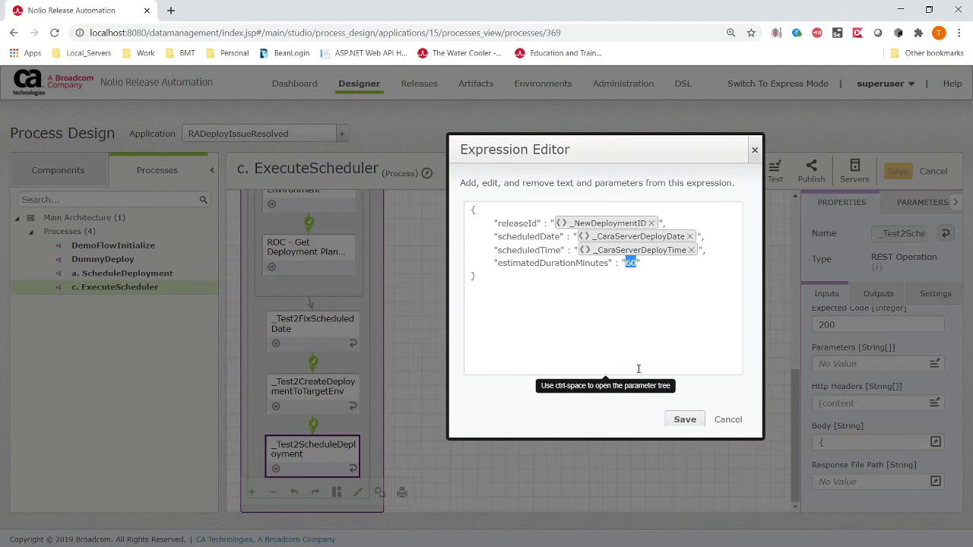
click(735, 429)
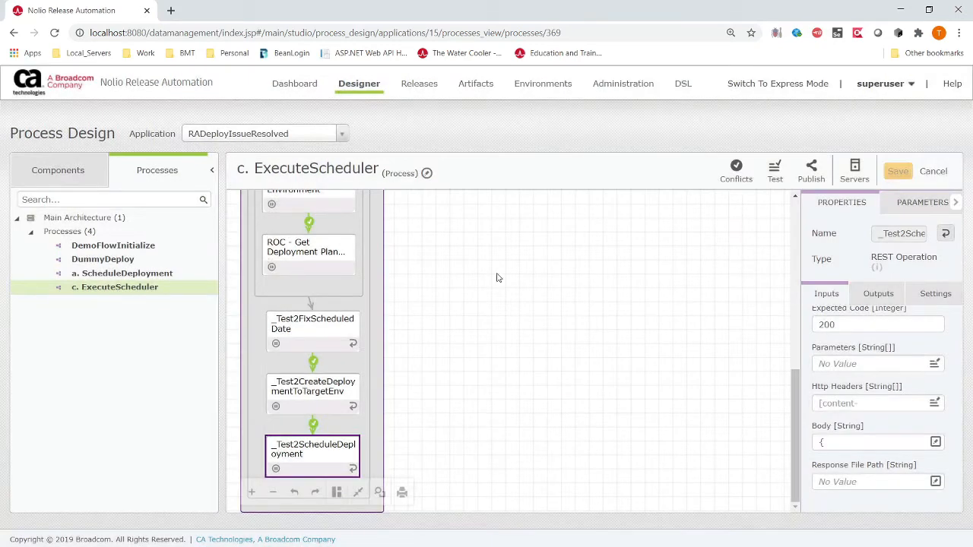
Open the Original Template category of RADeployIssueResolved and review its initialization and deployment steps
mouse_move(362, 83)
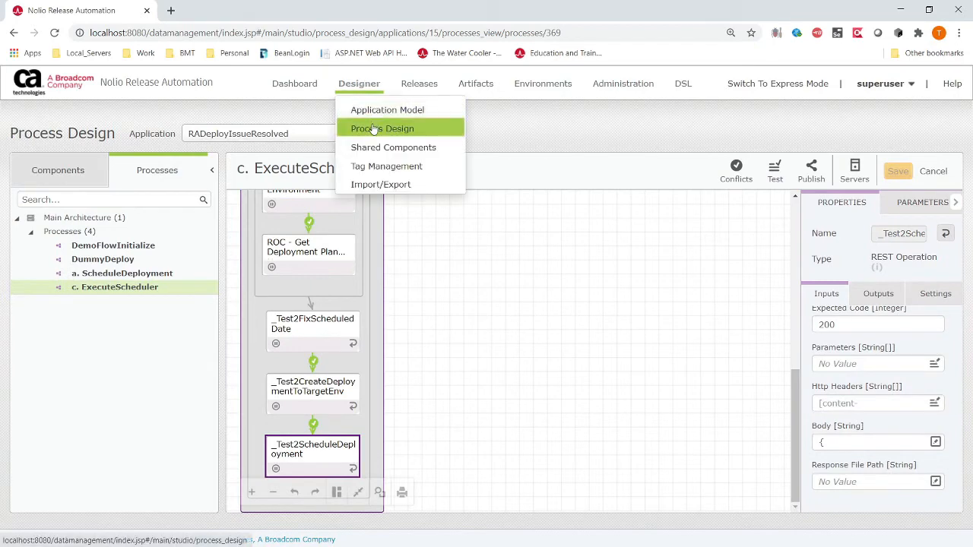
mouse_move(419, 83)
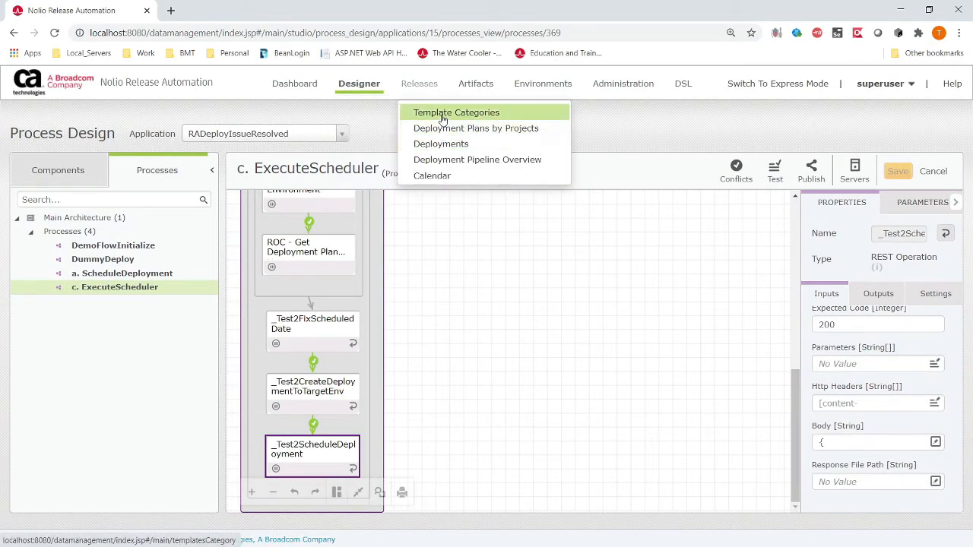
click(443, 114)
click(348, 167)
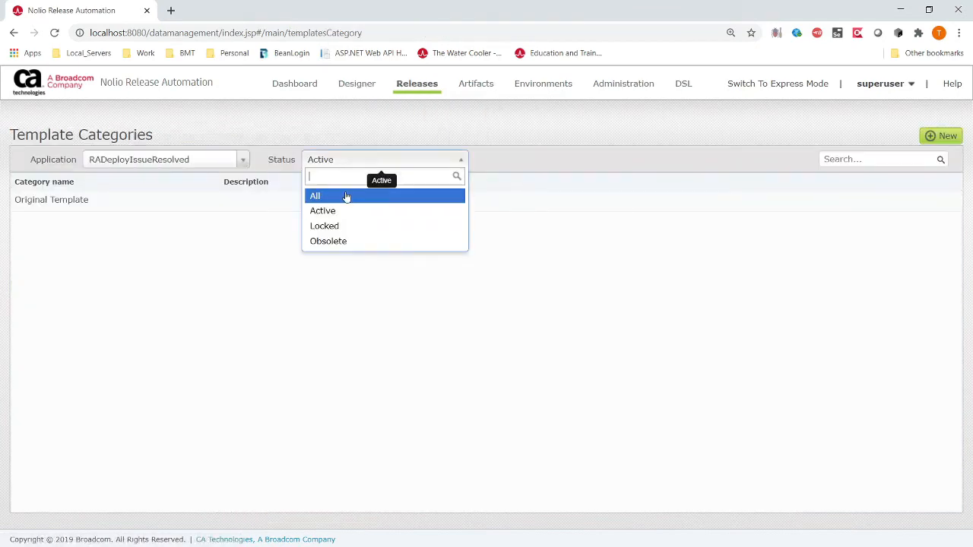
click(345, 197)
click(45, 202)
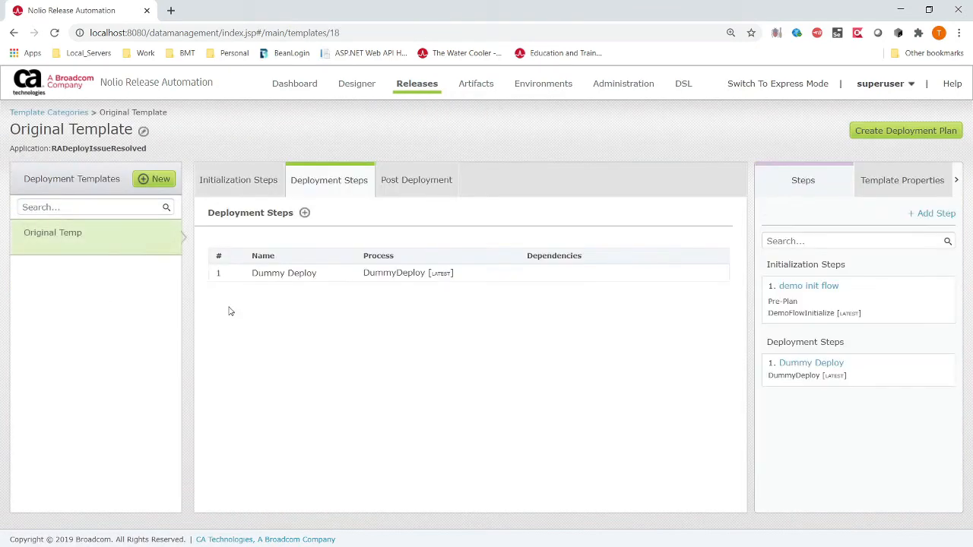
click(238, 183)
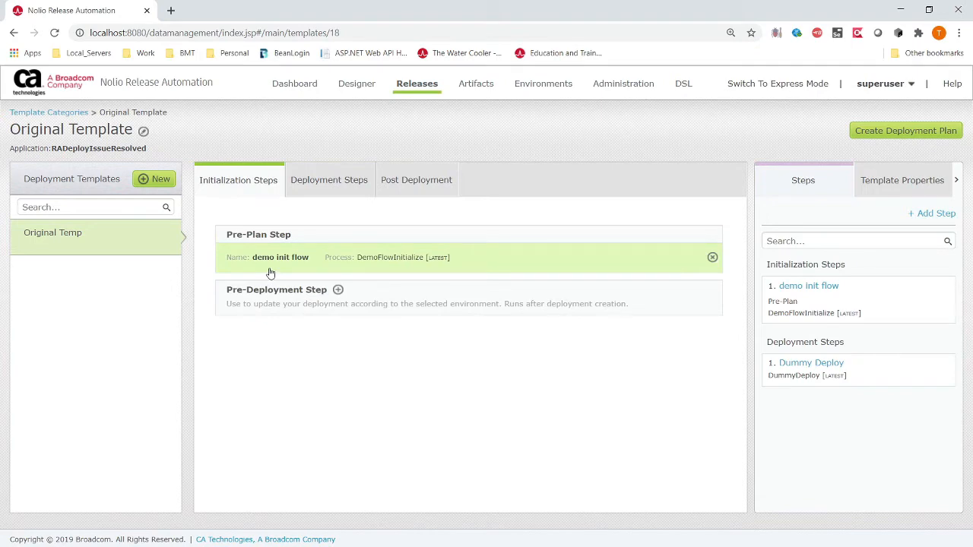
click(341, 174)
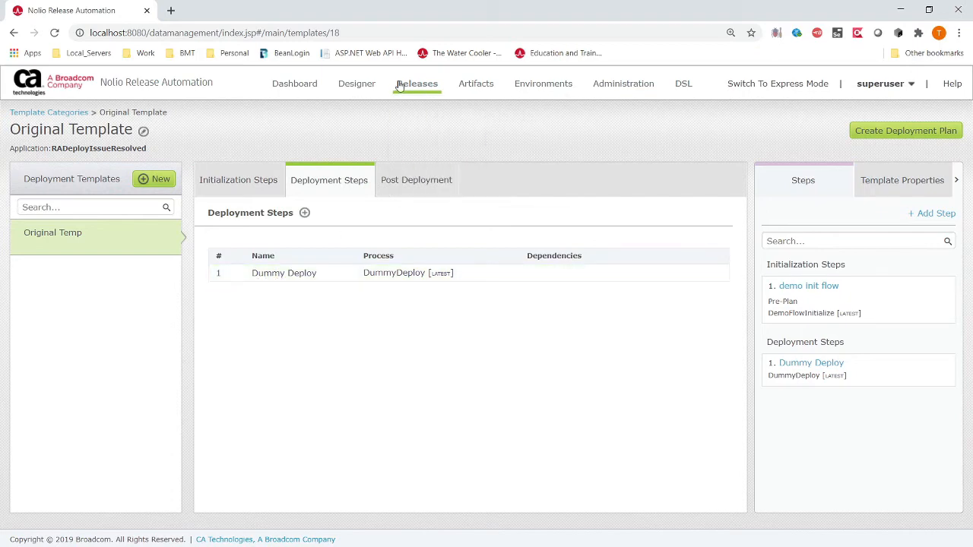
List template categories of all statuses and review ScheduleDeployTemplate's initialization steps, deployment steps and template properties
click(412, 107)
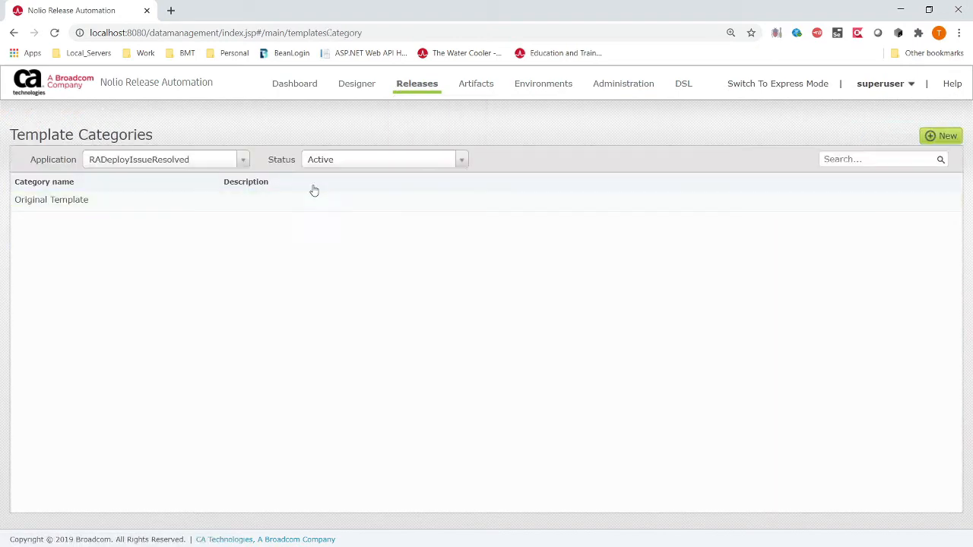
click(335, 164)
click(340, 197)
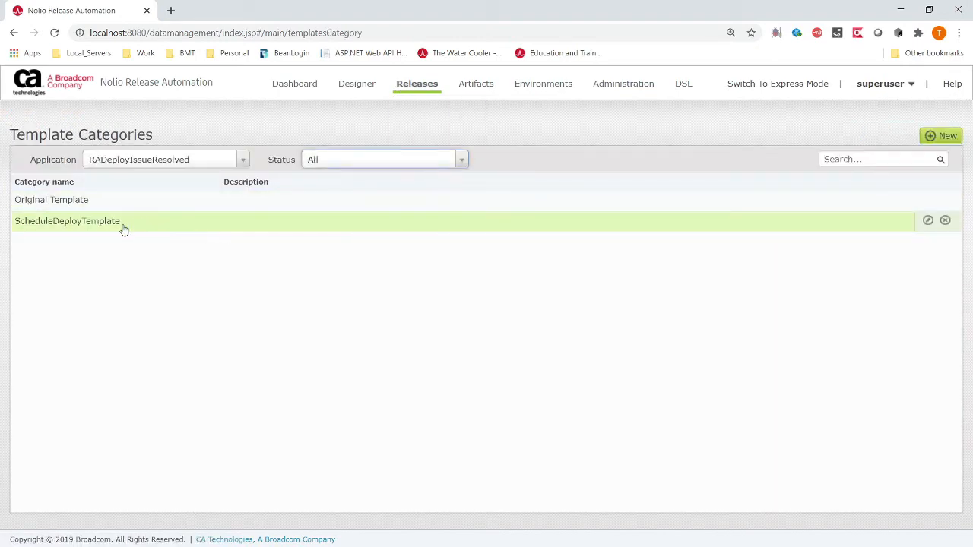
click(82, 222)
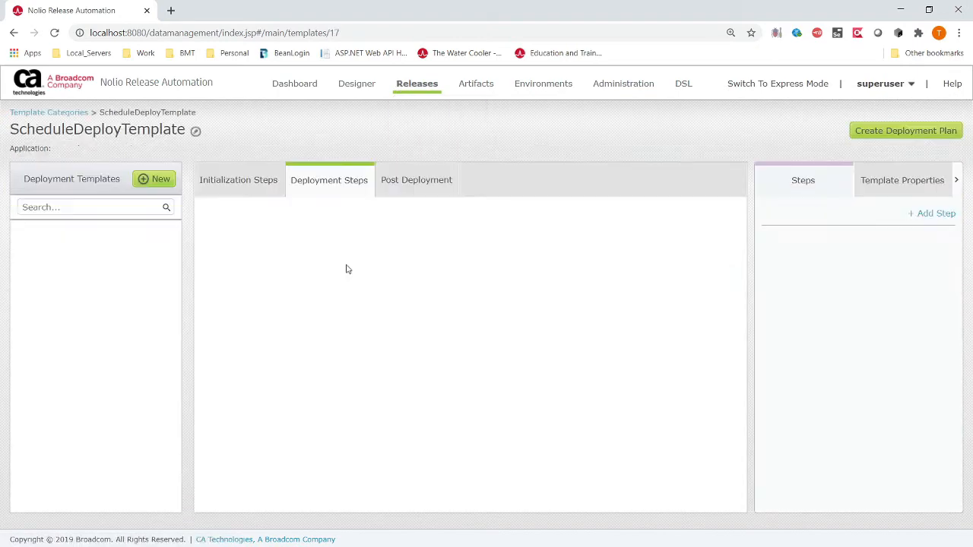
click(250, 190)
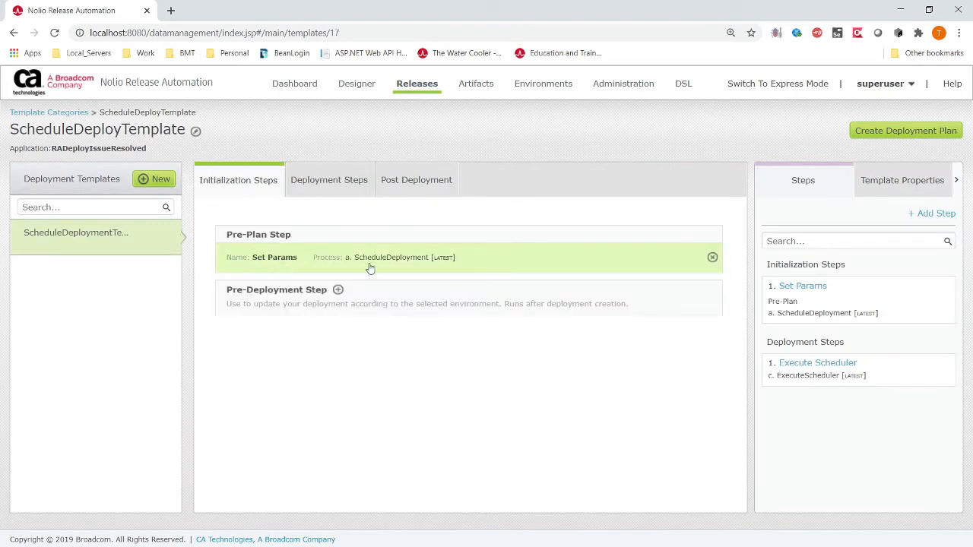
click(904, 181)
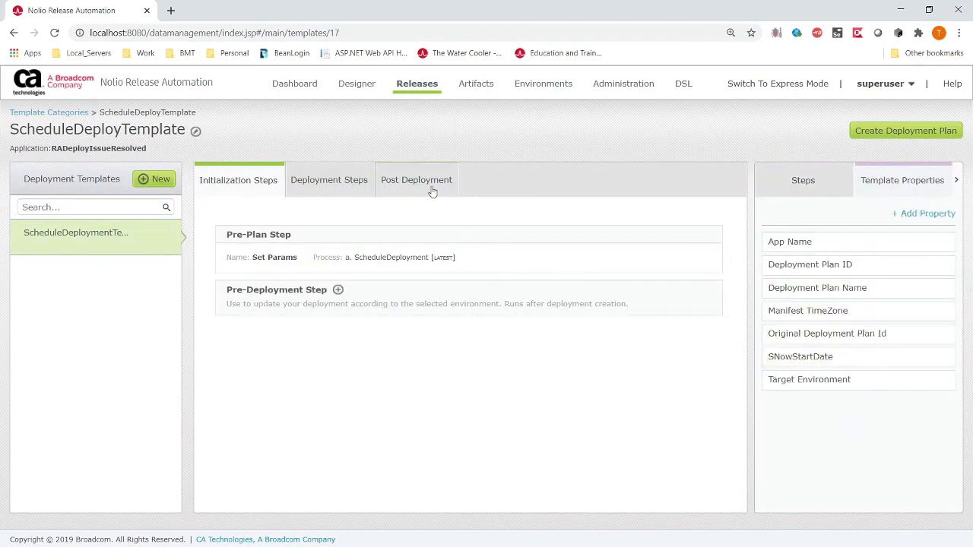
click(345, 180)
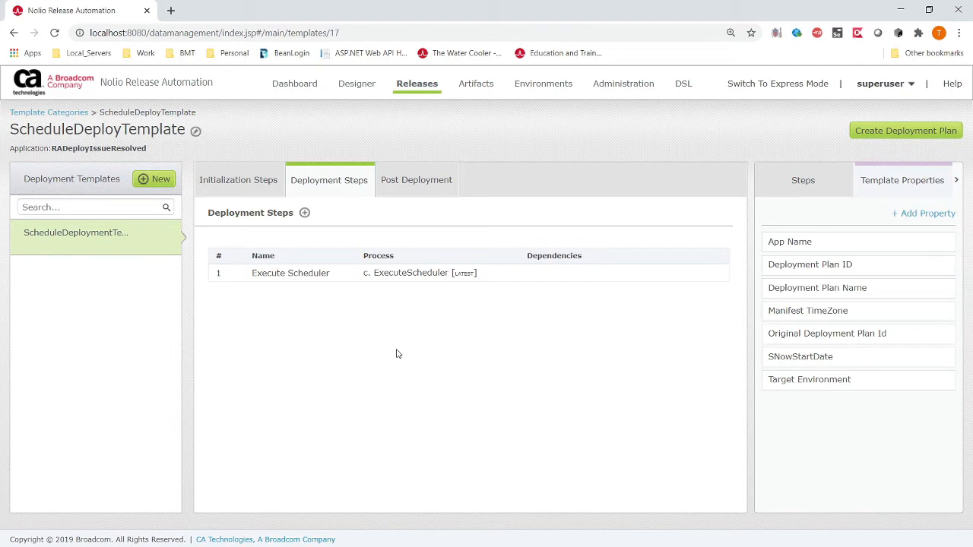
click(254, 186)
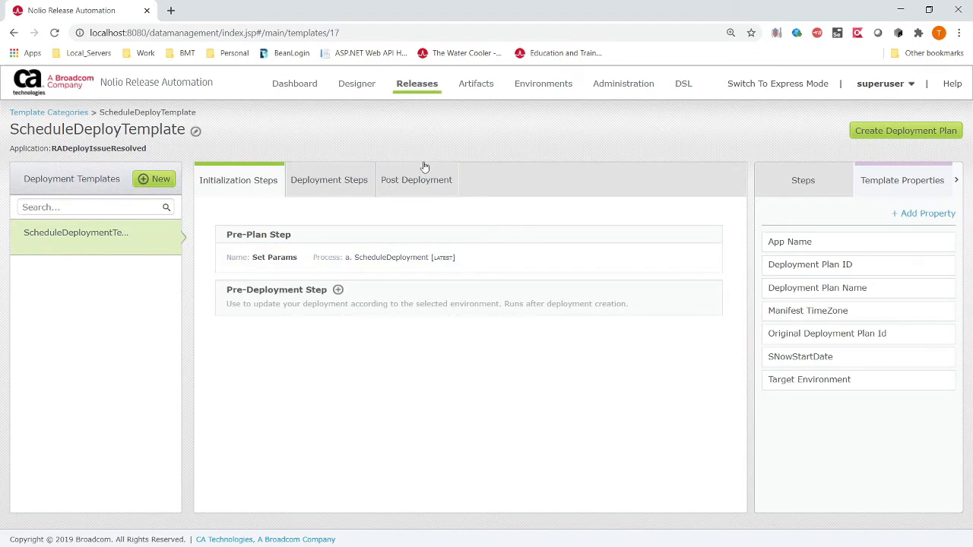
Create a deployment plan from the Original Template category named OriginalDeployment2 with build 1, using Demo_Project and the Original Temp template
key(alt+Left)
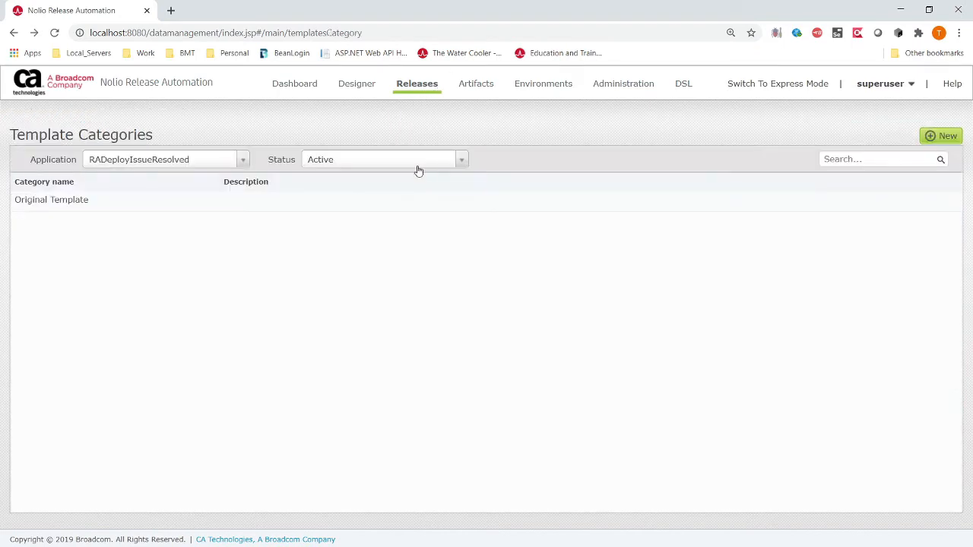
click(279, 206)
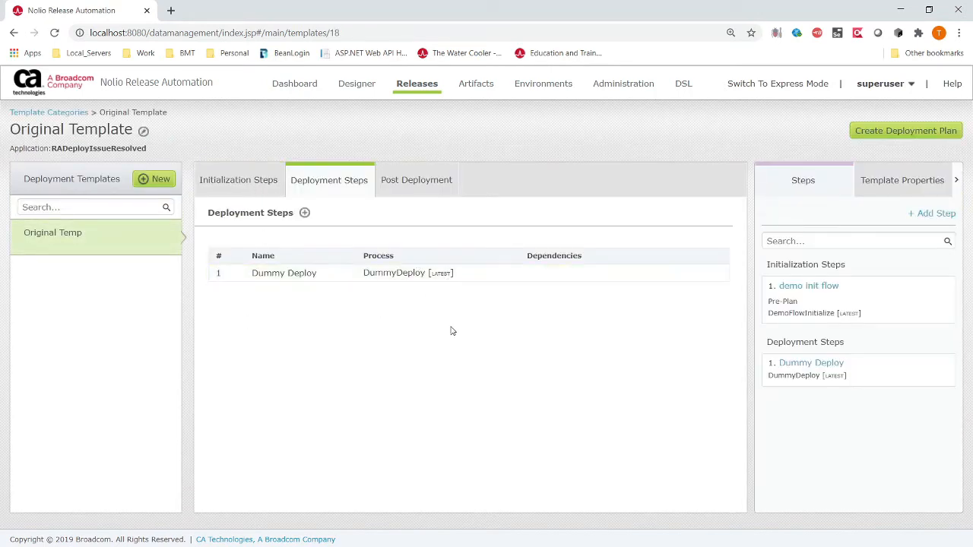
click(894, 132)
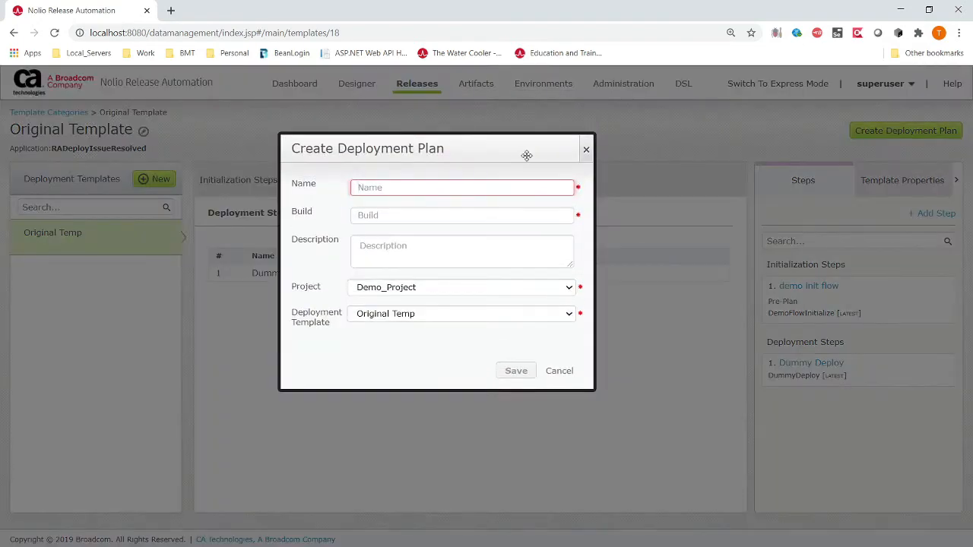
text(Origina)
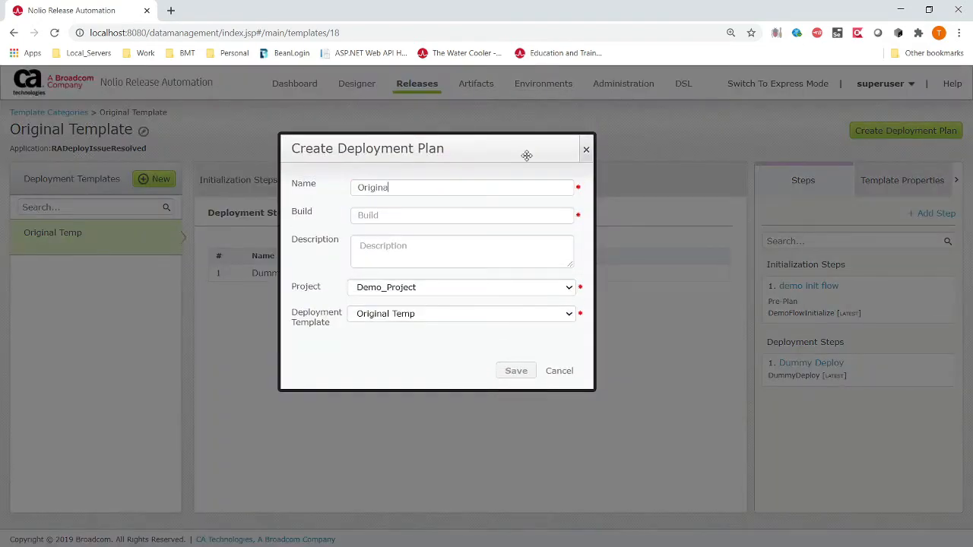
text(lDeployment2)
key(Tab)
text(1)
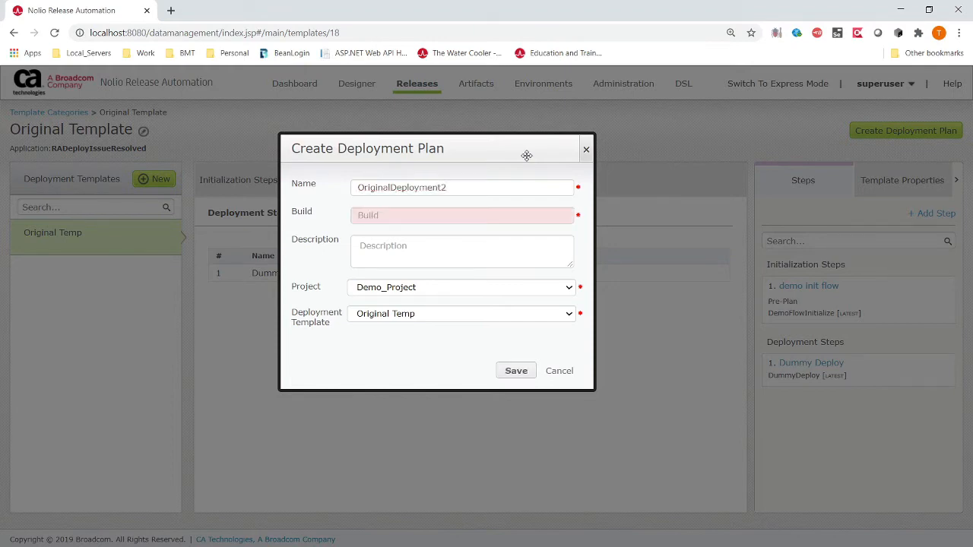
click(531, 375)
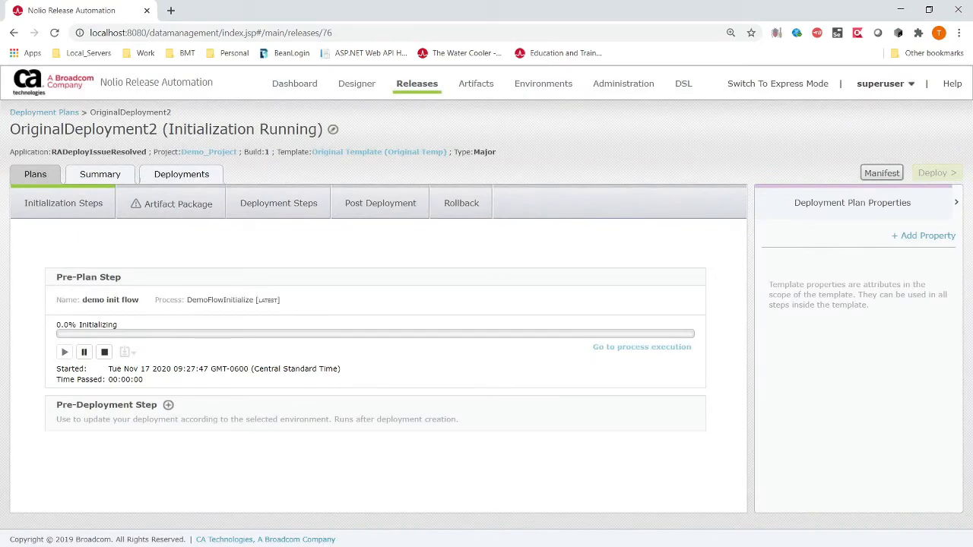
Watch the C:\CARA\working folder in File Explorer during plan initialization and check the contents of deploymentPlanIds.txt
drag(2, 183, 740, 89)
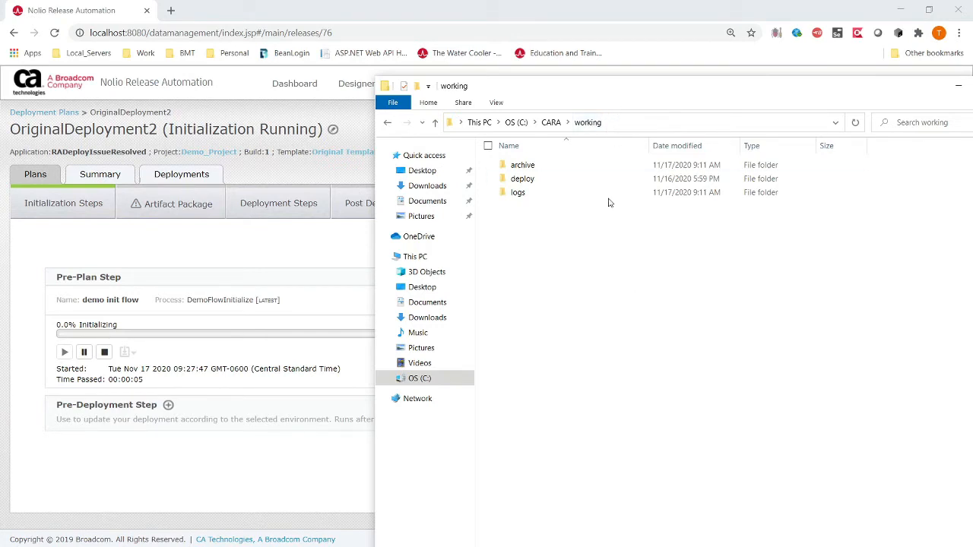
drag(571, 86, 645, 86)
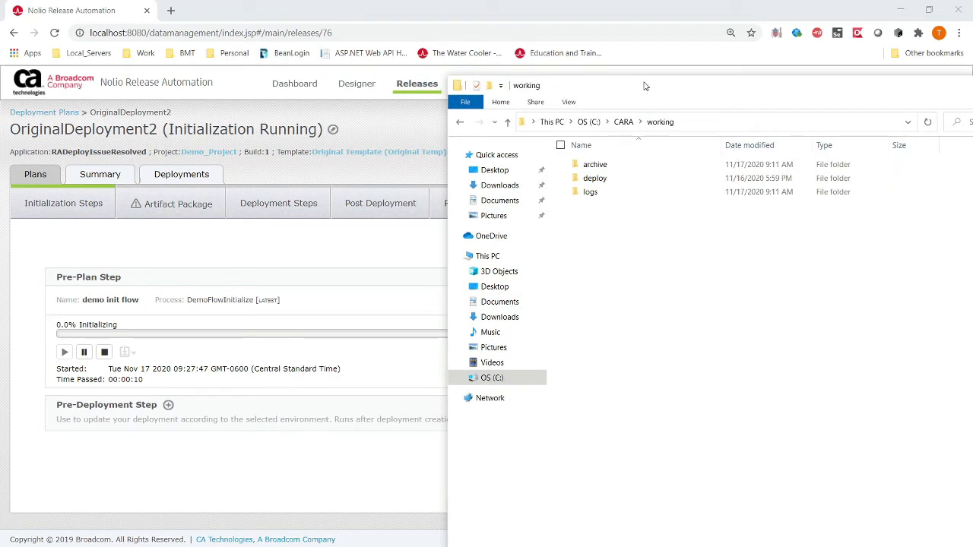
drag(608, 96, 668, 93)
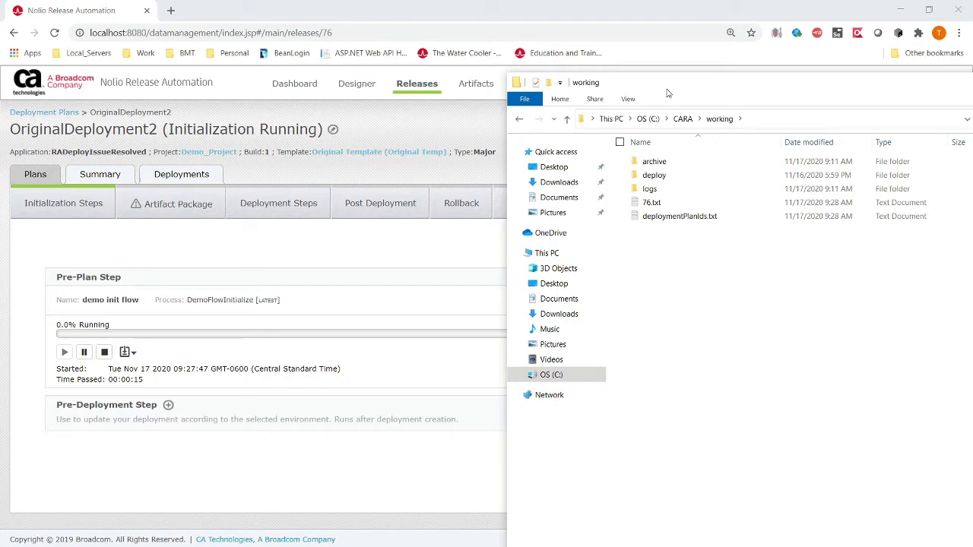
drag(667, 93, 426, 120)
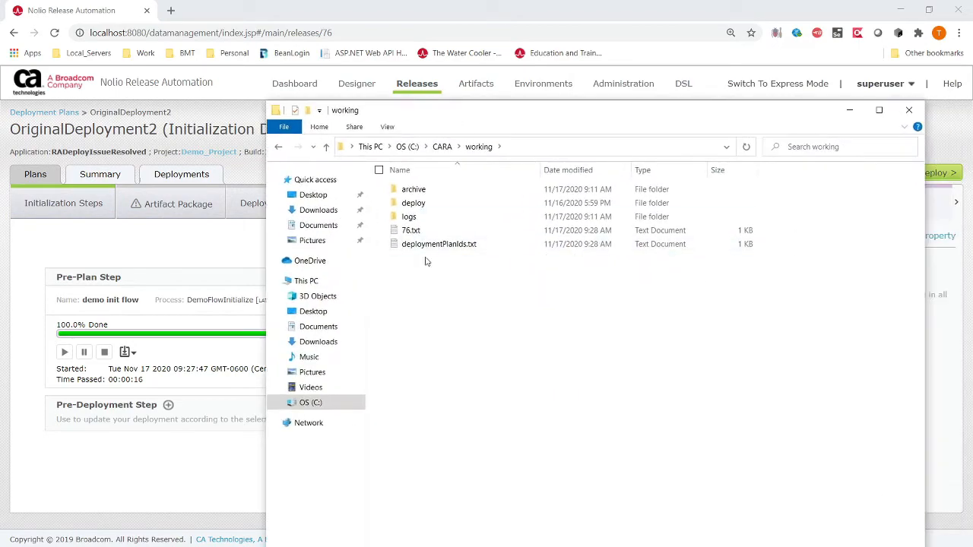
double_click(432, 246)
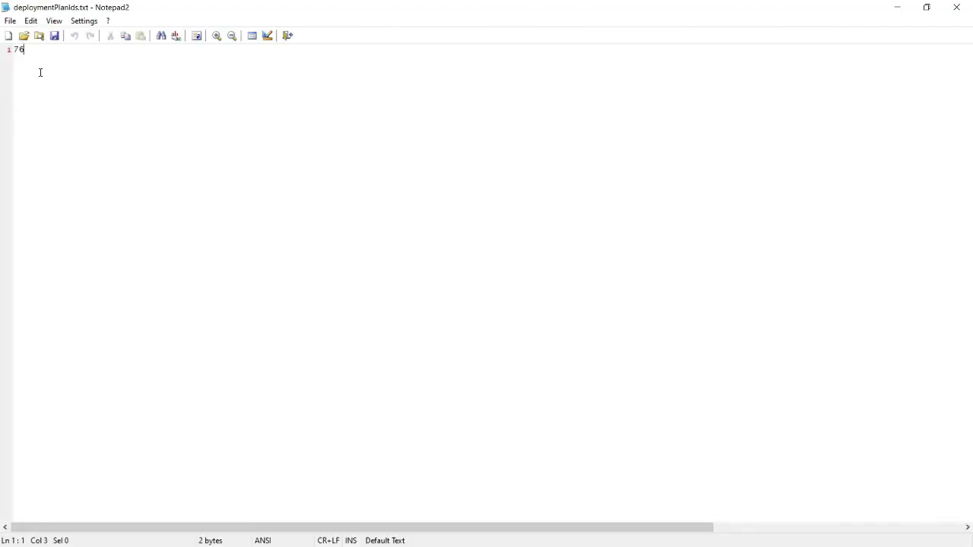
click(956, 7)
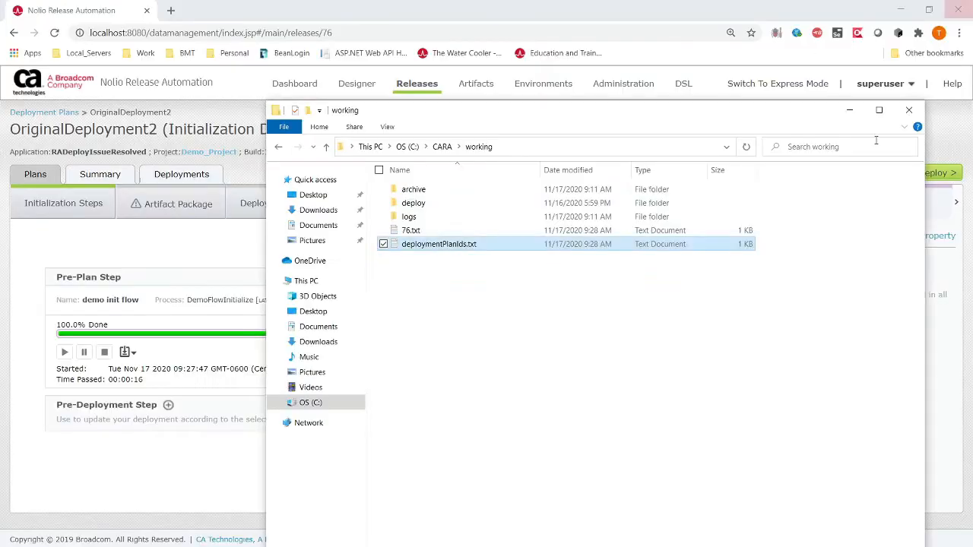
Open 76.txt from the working folder and set SNowStartDate to 11/17/2020 10:30:00
double_click(521, 232)
click(345, 210)
drag(126, 104, 14, 57)
click(131, 92)
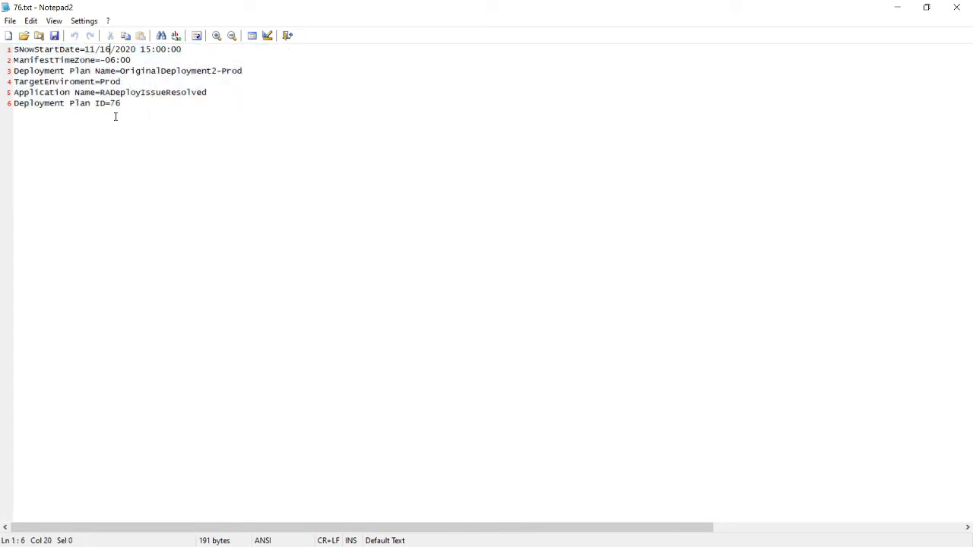
key(BackSpace)
text(7)
key(Right)
key(Right)
key(shift+Right)
key(shift+Right)
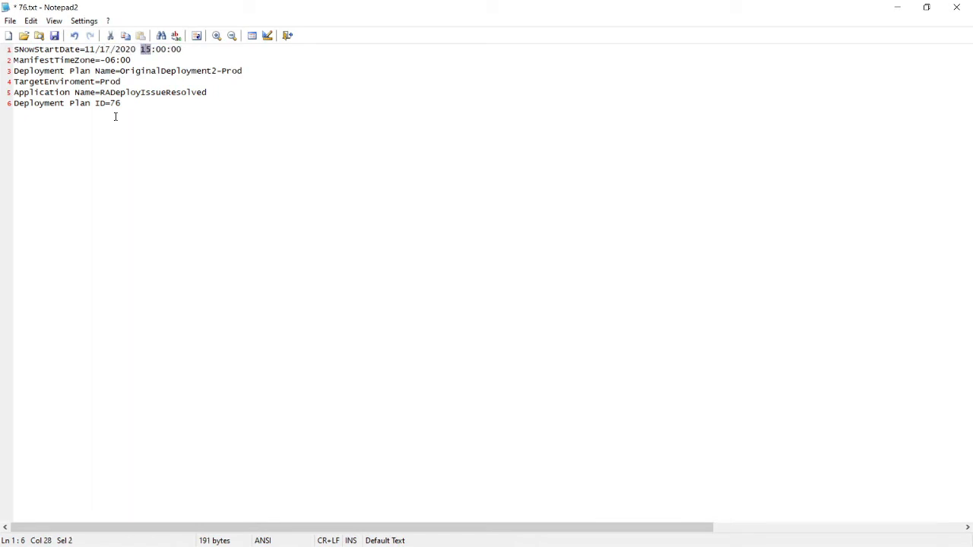
text(10)
key(shift+Right)
key(shift+Right)
text(30)
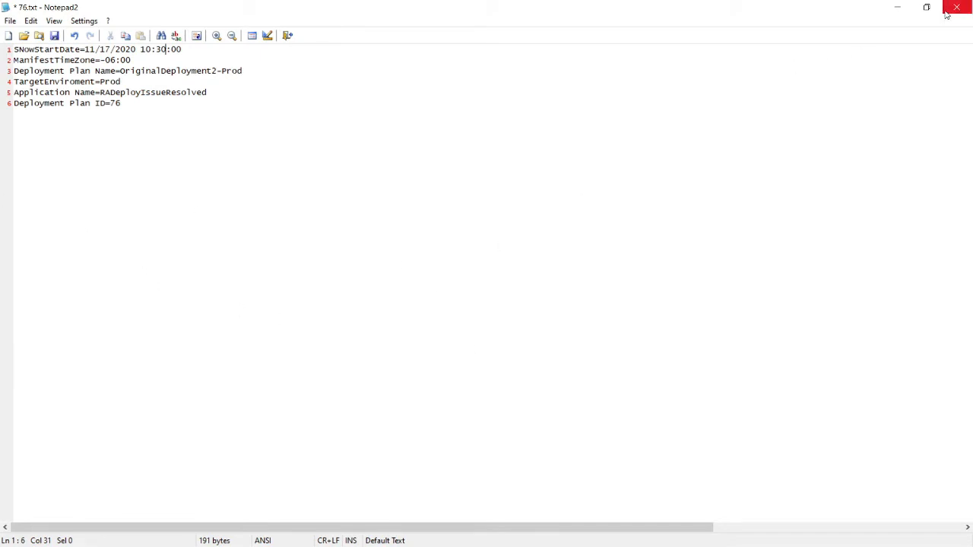
Review the plan name, target environment, application and plan ID entries in 76.txt, and close the file with its changes saved
drag(122, 71, 99, 92)
click(217, 107)
click(240, 71)
click(195, 195)
click(117, 104)
drag(189, 52, 35, 59)
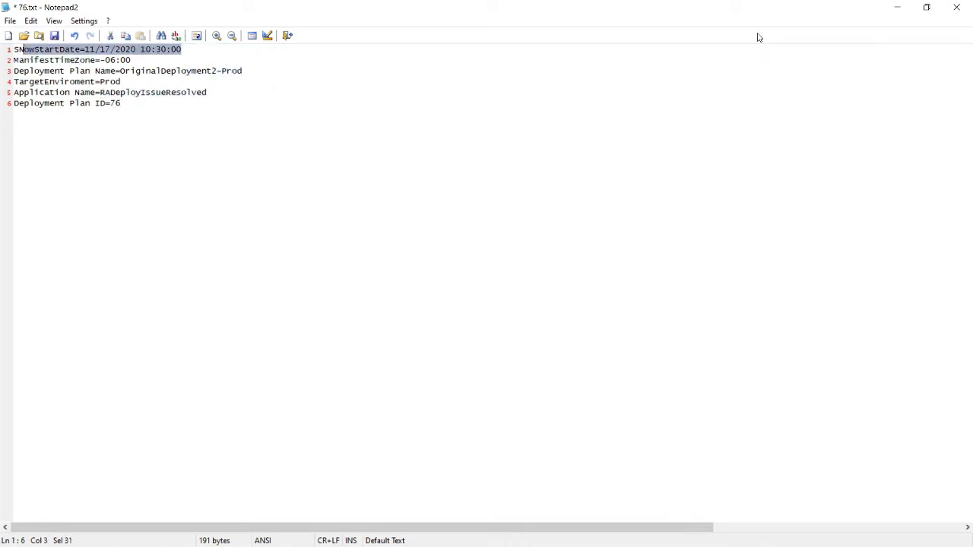
click(956, 7)
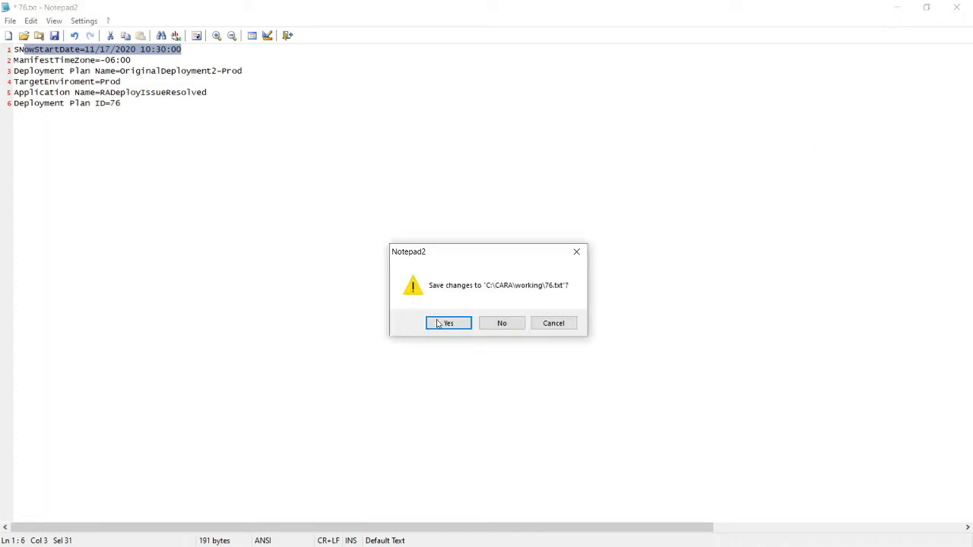
click(437, 325)
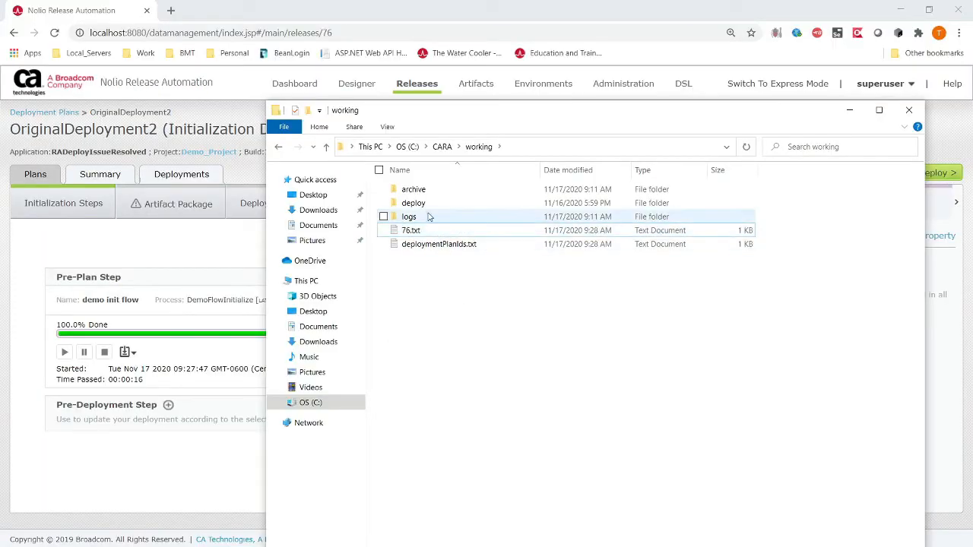
Check the contents of the logs, deploy and archive folders inside the working folder, and minimize File Explorer
double_click(426, 217)
key(alt+Left)
double_click(414, 203)
key(alt+Left)
double_click(417, 189)
key(alt+Left)
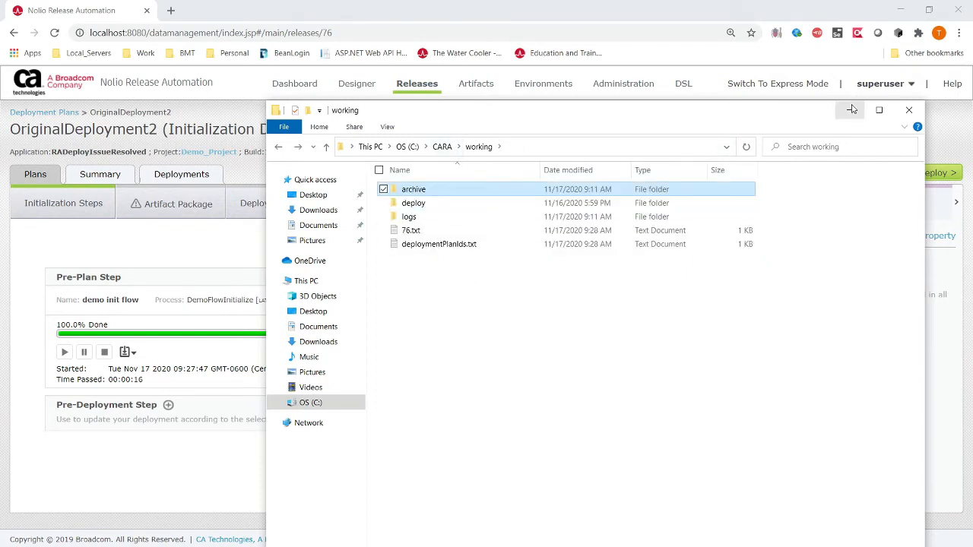
click(849, 110)
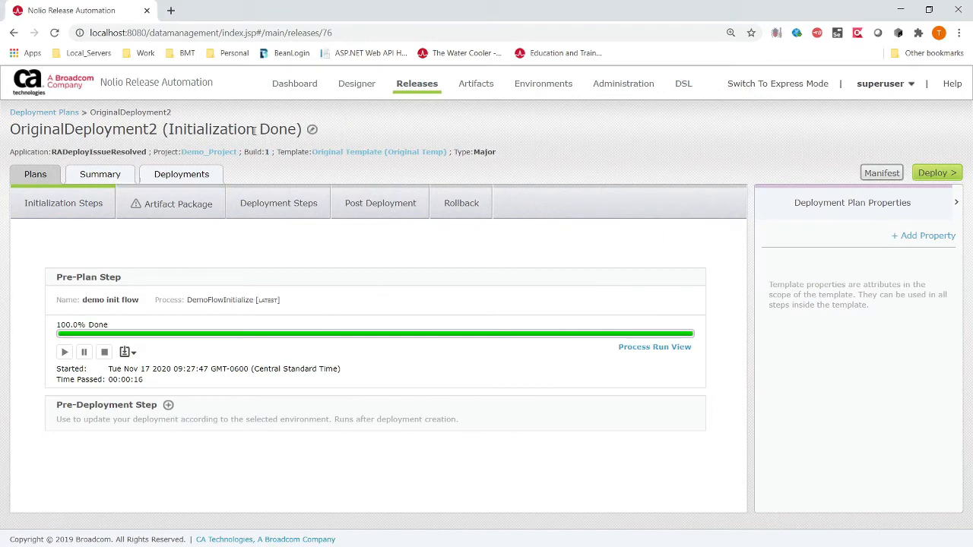
Open OriginalDeployment2 from Deployment Plans by Projects and check its deployments list, returning to its plan steps
click(422, 82)
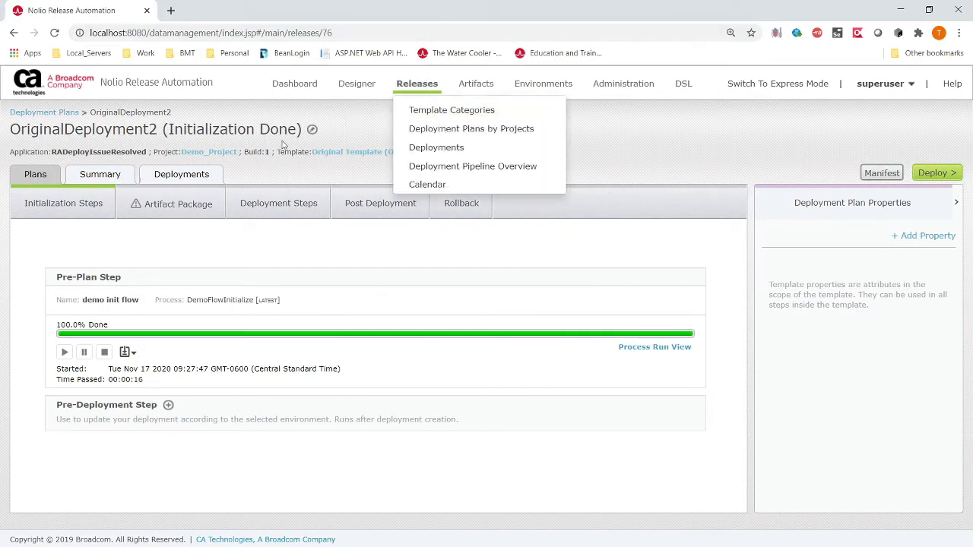
click(449, 131)
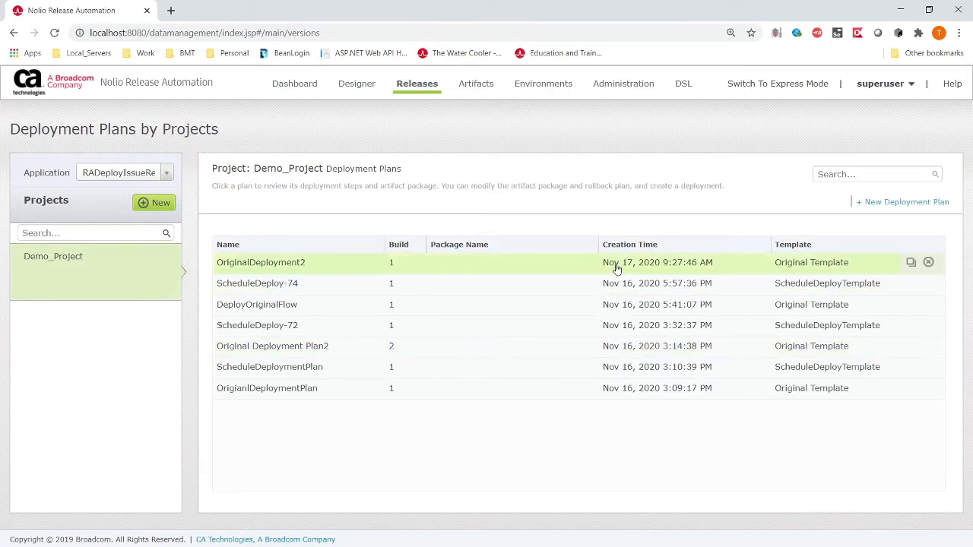
click(272, 265)
click(184, 176)
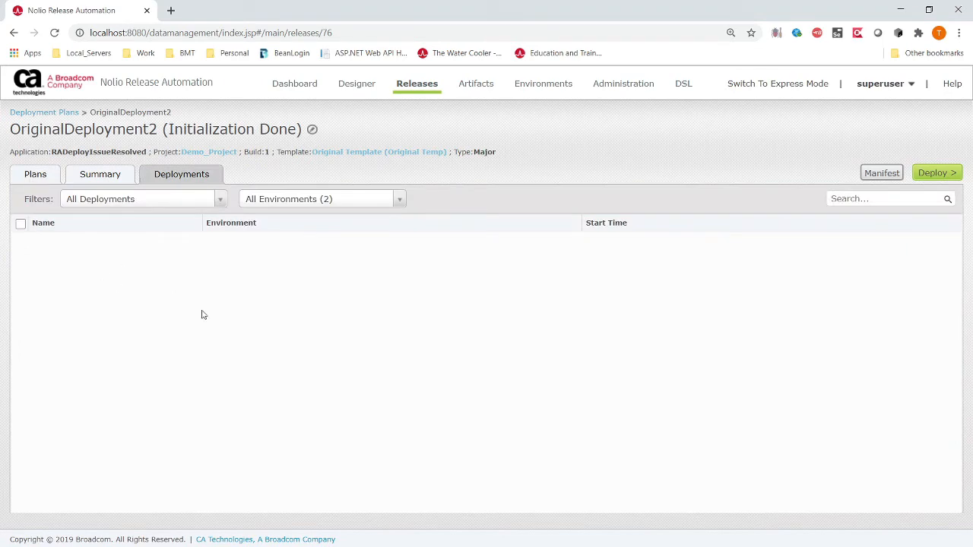
click(34, 174)
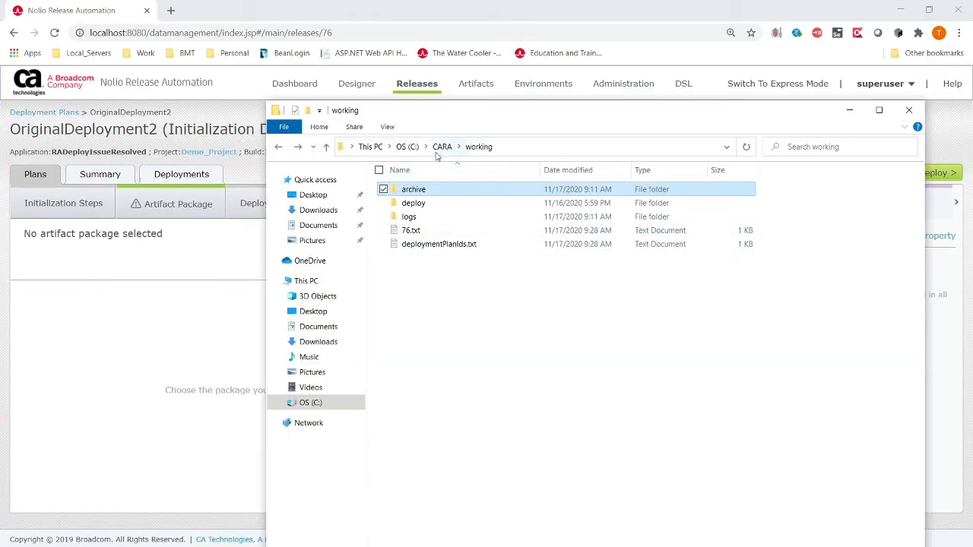
Open williams_ra.bat from C:\CARA\Scripts in Notepad2 and examine the lines that set and check the deploymentPlanIds.txt path
click(438, 149)
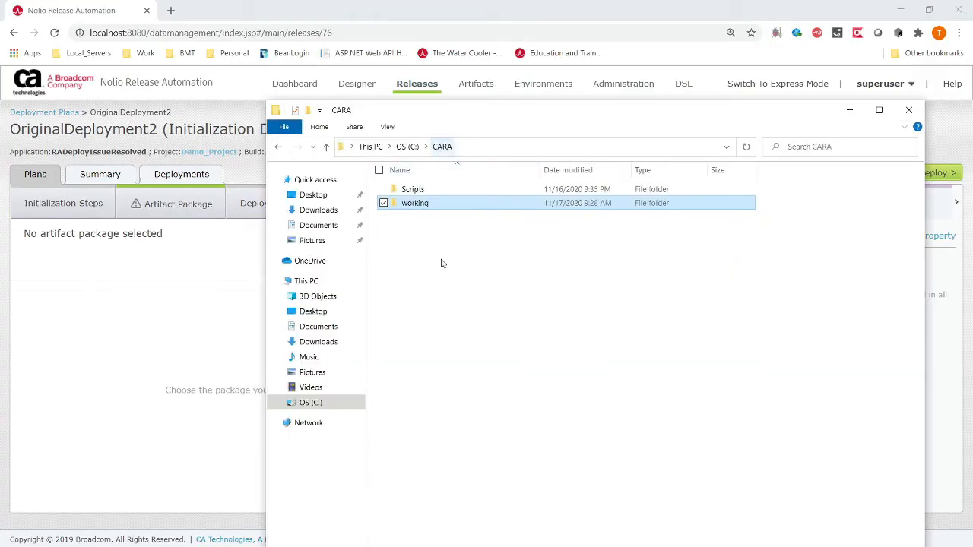
double_click(441, 189)
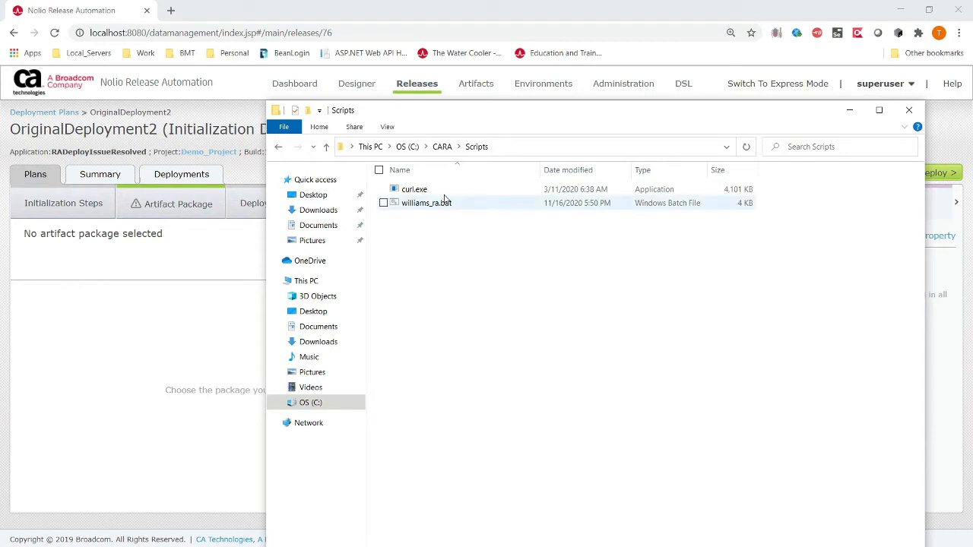
click(443, 193)
right_click(442, 206)
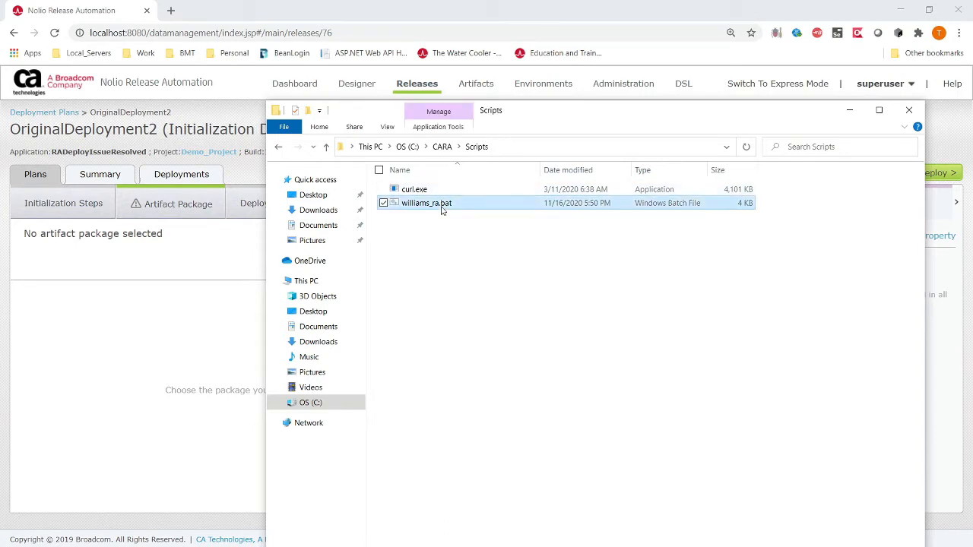
click(297, 244)
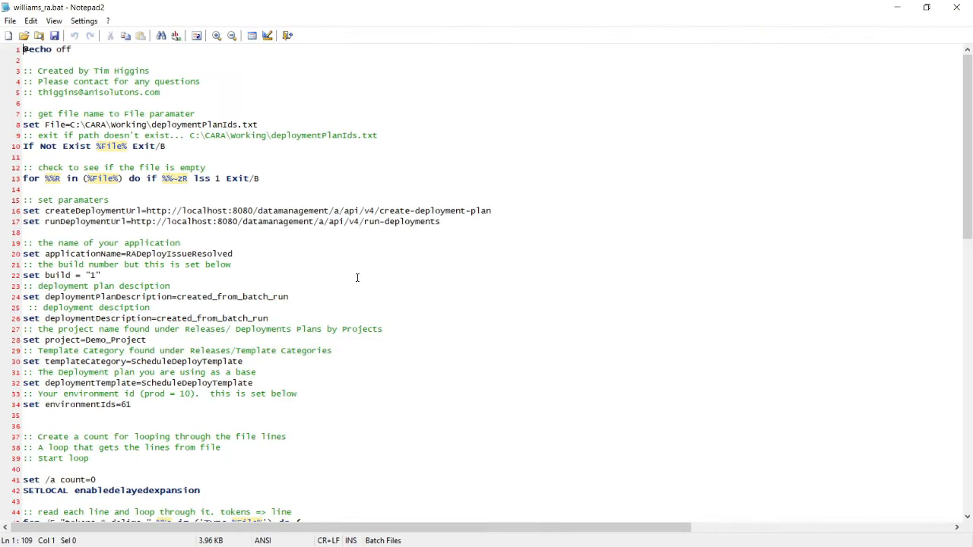
click(240, 225)
drag(78, 135, 216, 124)
drag(501, 20, 260, 149)
click(491, 243)
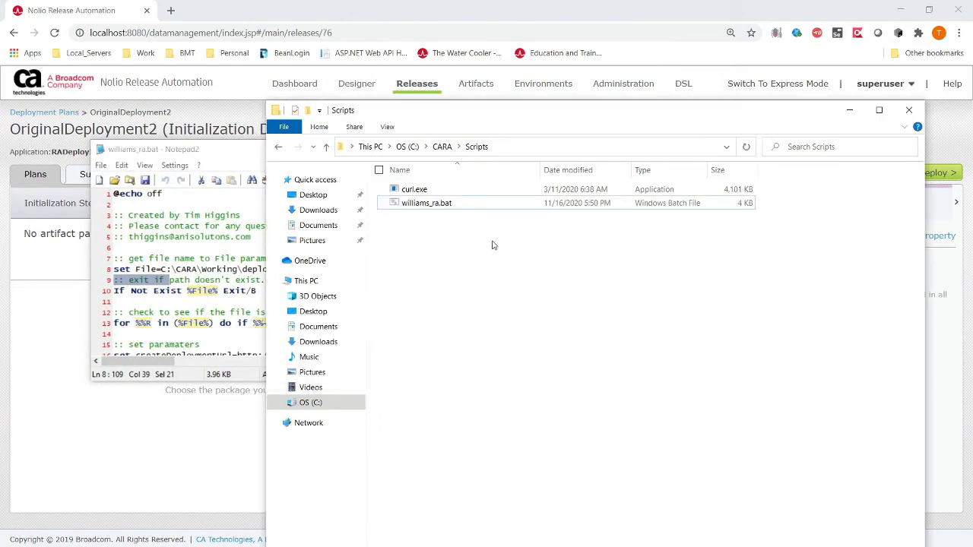
Open deploymentPlanIds.txt from the working folder to check its plan ID, and close it
key(alt+Up)
double_click(460, 208)
double_click(460, 244)
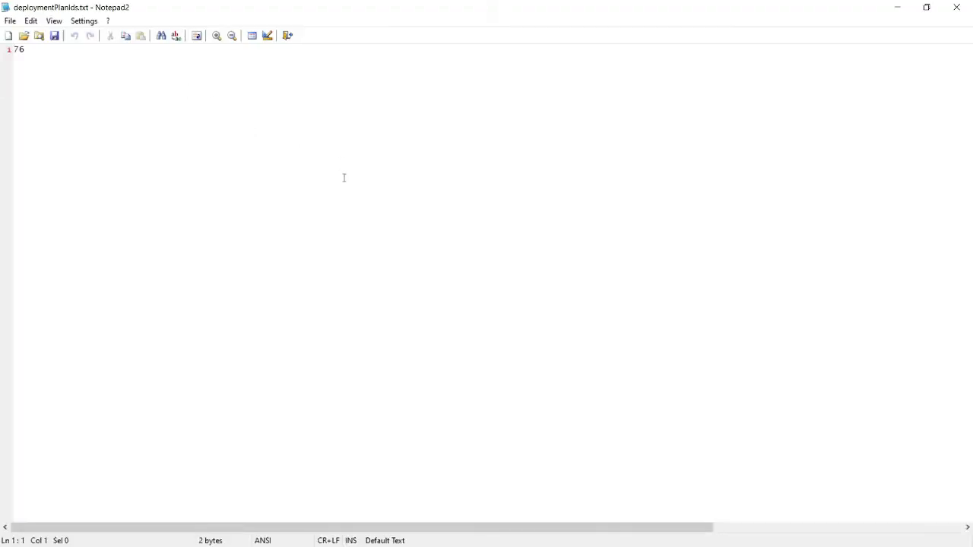
click(959, 8)
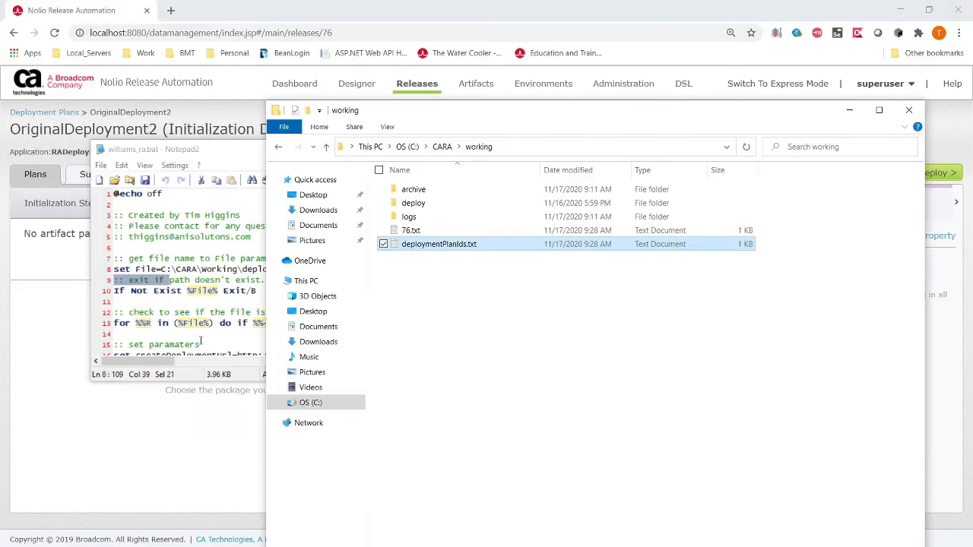
Examine the file existence and empty-file checks and the create-deployment-plan and run-deployments URLs in williams_ra.bat
click(386, 149)
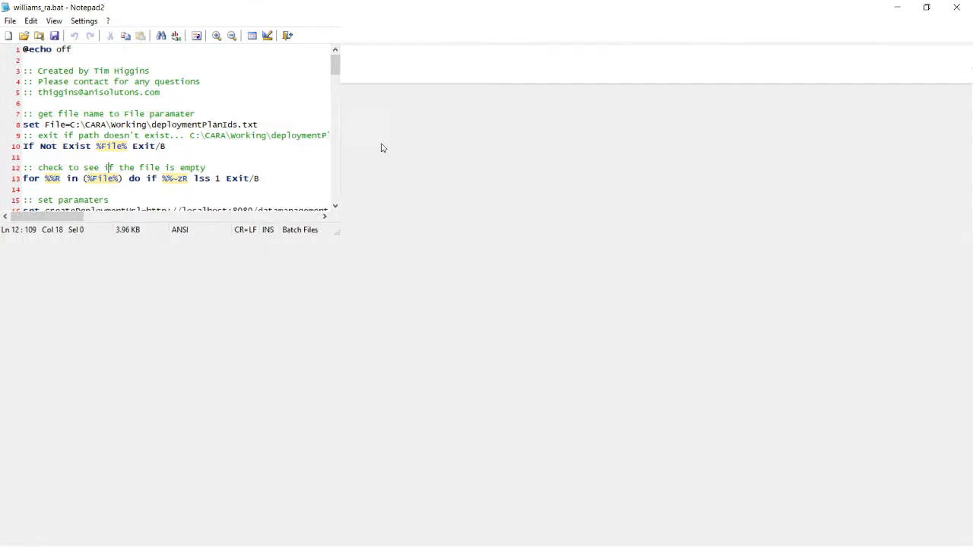
drag(39, 146, 280, 176)
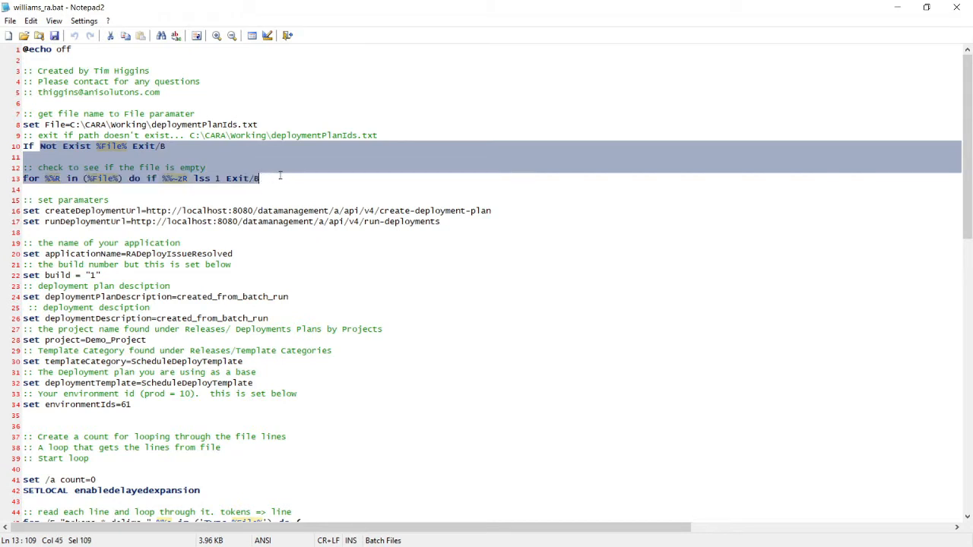
click(250, 212)
drag(448, 222, 237, 234)
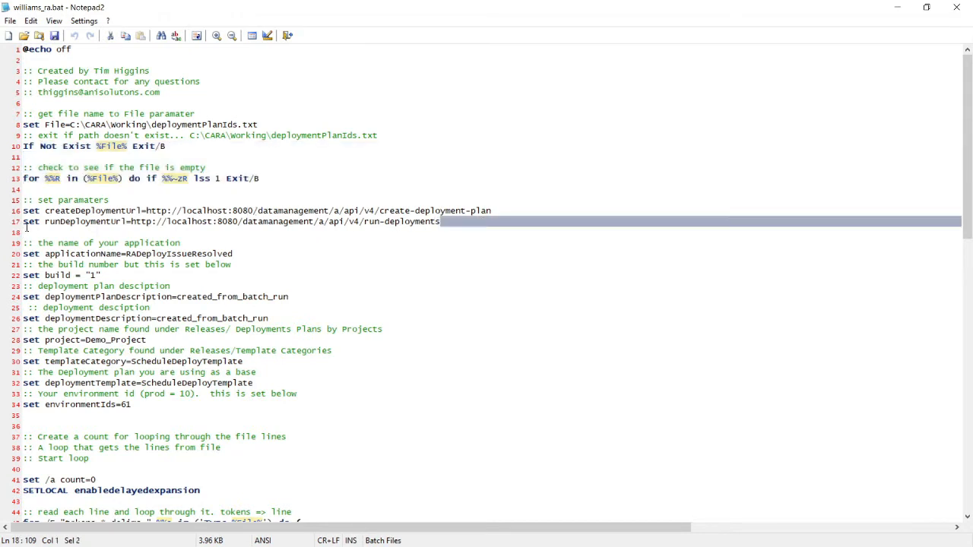
drag(29, 231, 13, 212)
click(534, 235)
drag(503, 211, 379, 213)
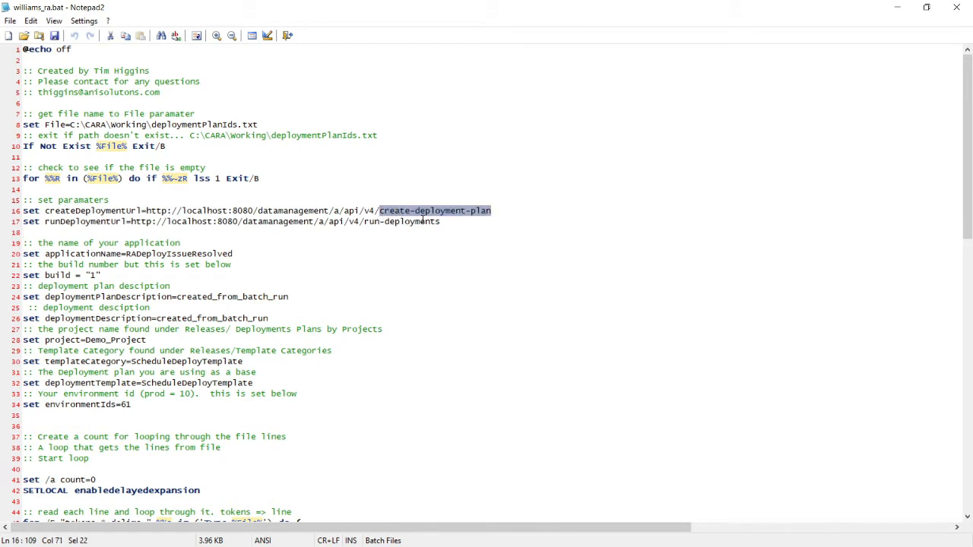
drag(448, 222, 360, 224)
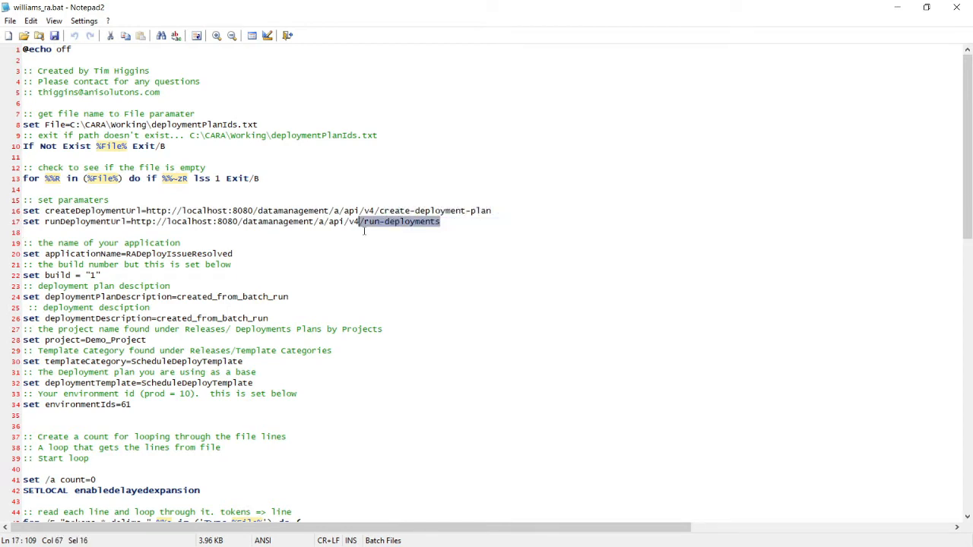
Switch to Nolio Release Automation, open its REST API (Swagger) page and look through the API sections
key(alt+Tab)
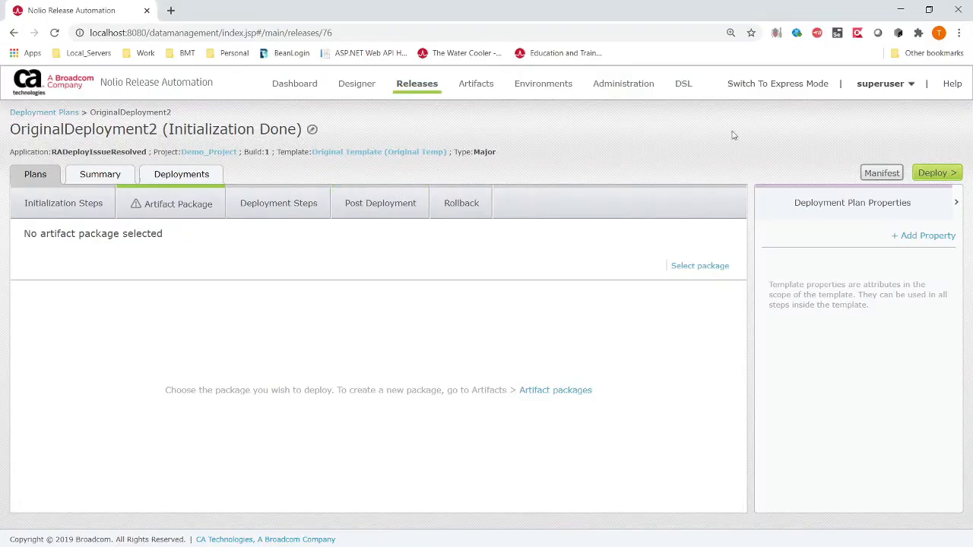
click(951, 84)
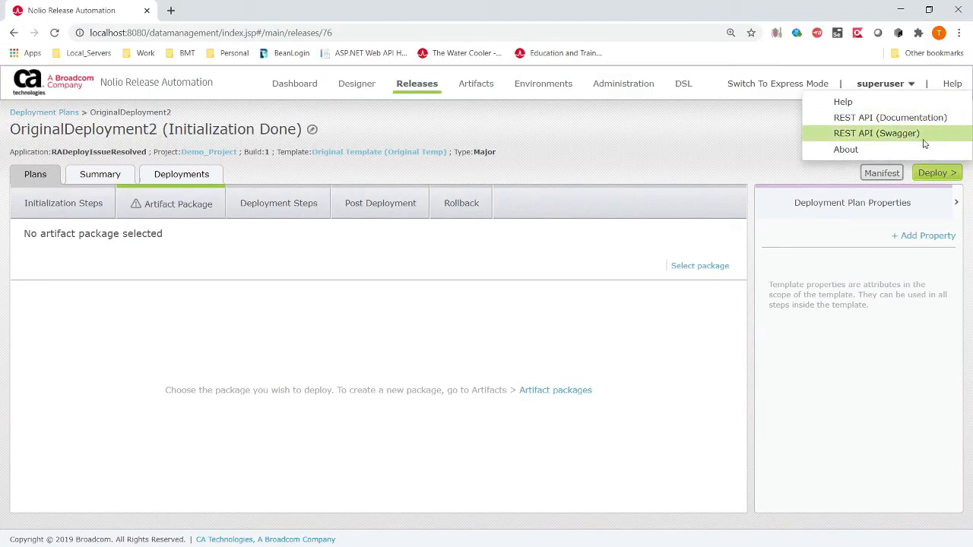
click(917, 134)
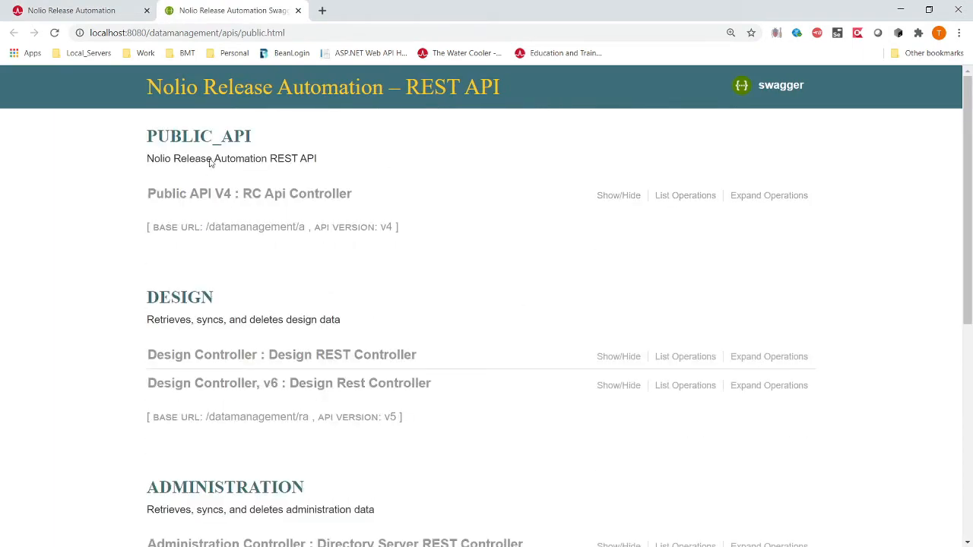
double_click(208, 136)
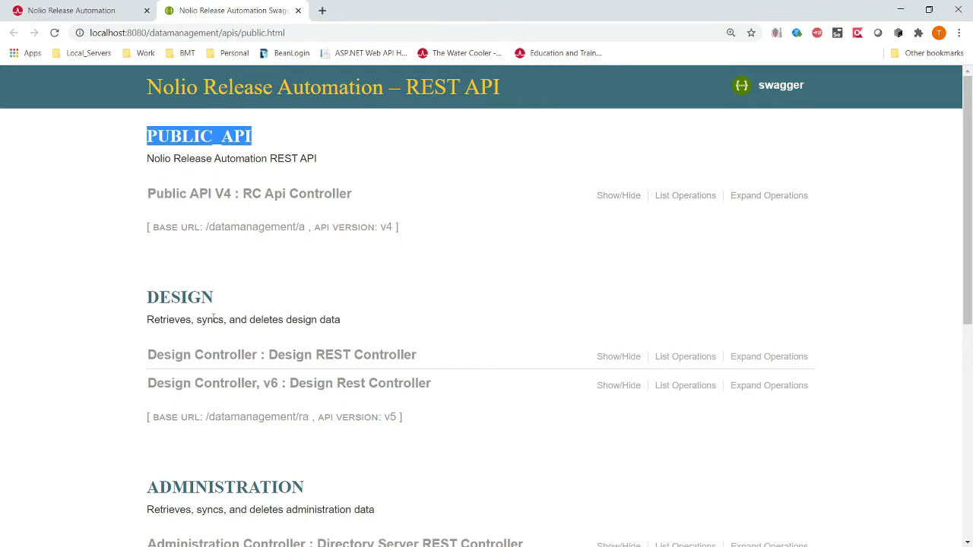
scroll(280, 437, down, 5)
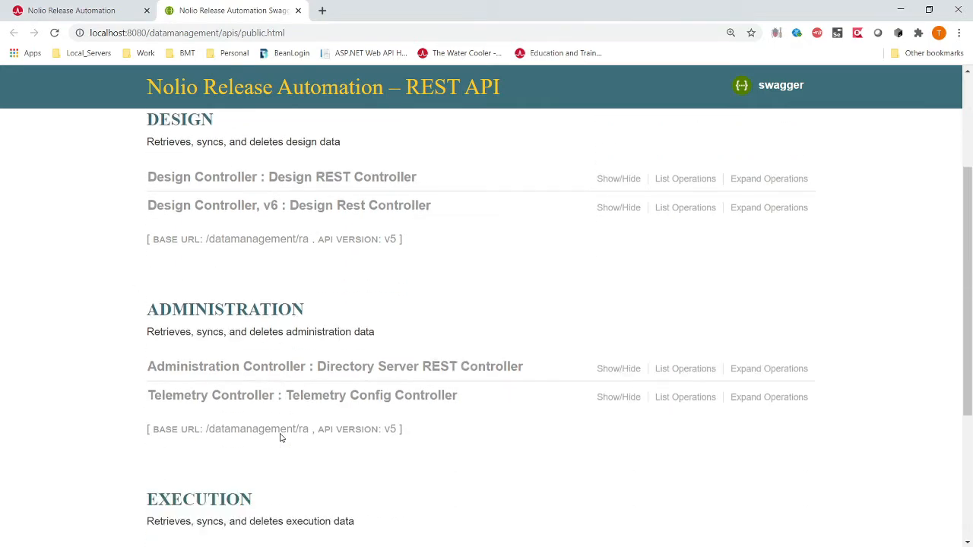
scroll(245, 360, up, 5)
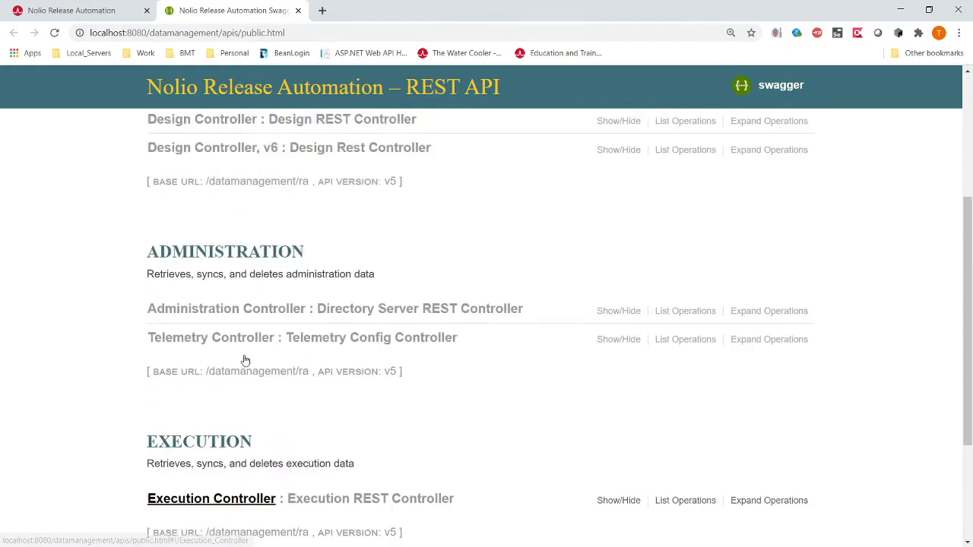
scroll(231, 380, down, 5)
scroll(263, 304, up, 5)
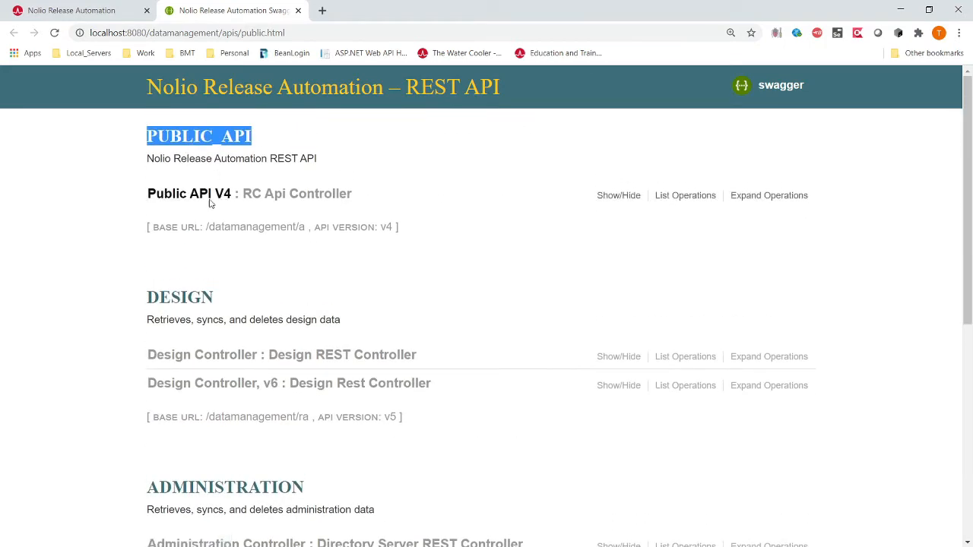
Expand the Public API V4 operations and look through the available endpoints
click(207, 195)
scroll(367, 308, down, 3)
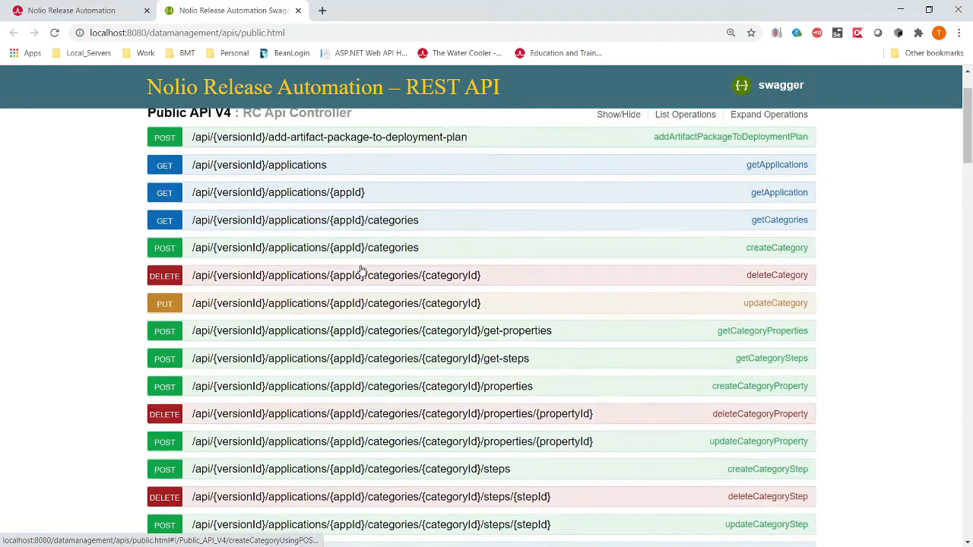
scroll(368, 308, down, 3)
scroll(335, 259, up, 6)
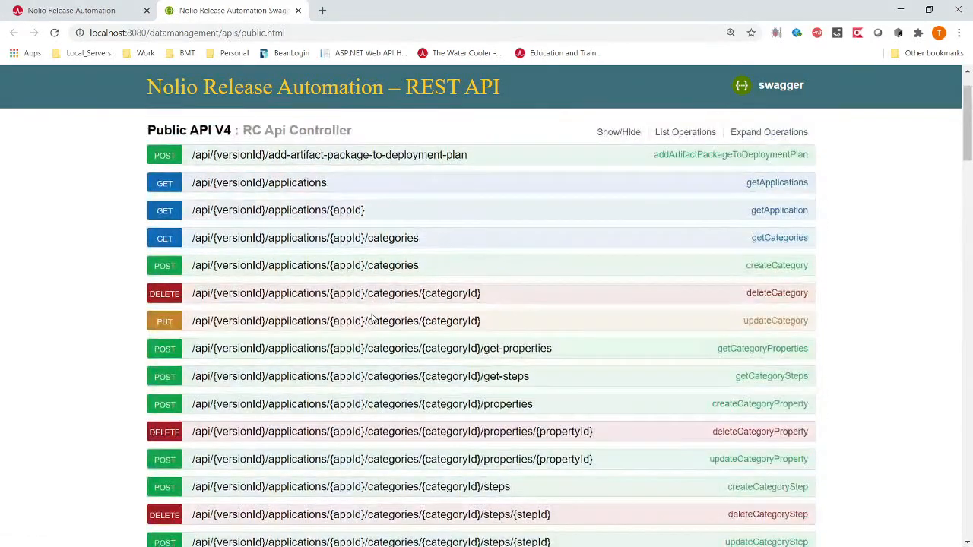
Try out the getApplications request of Public API V4 with versionId set to v4
click(295, 191)
scroll(300, 380, down, 3)
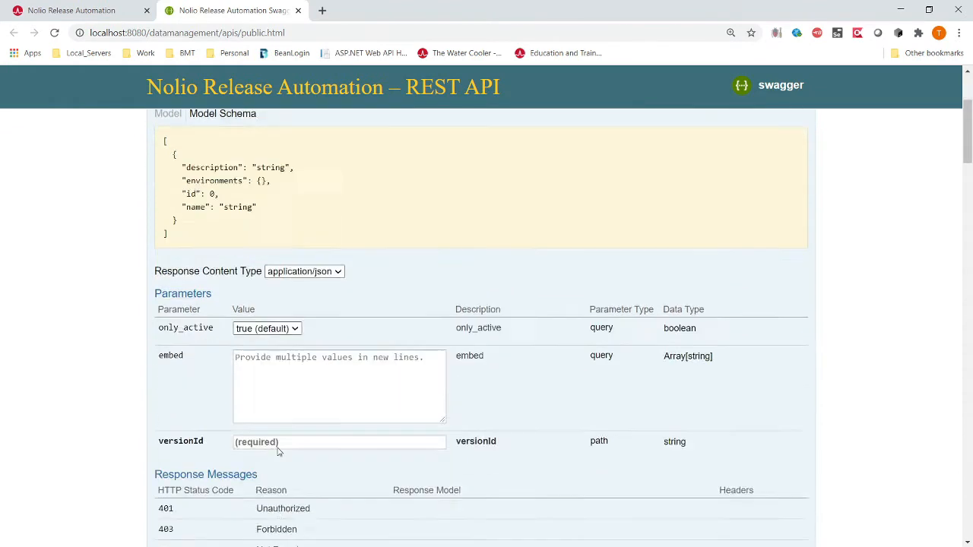
click(300, 371)
text(v4)
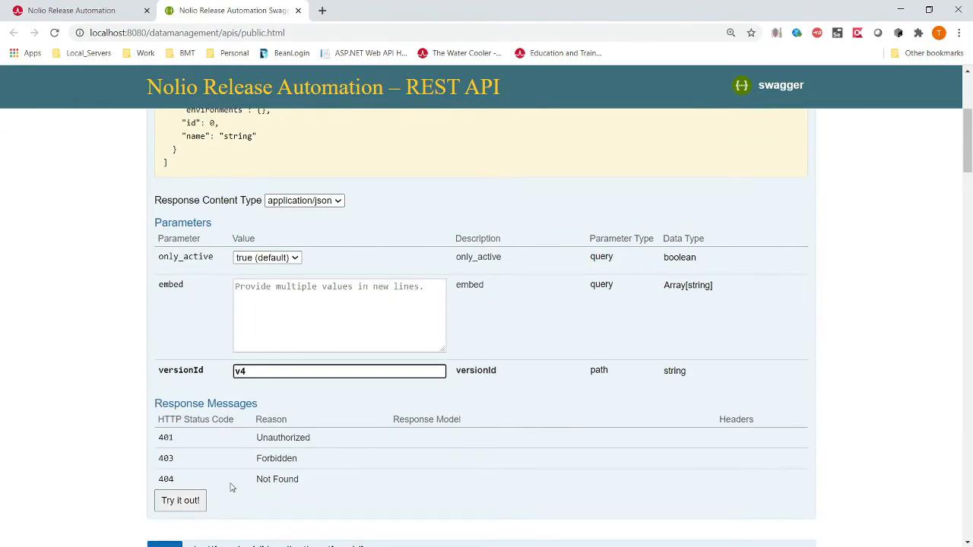
click(194, 500)
scroll(388, 413, down, 3)
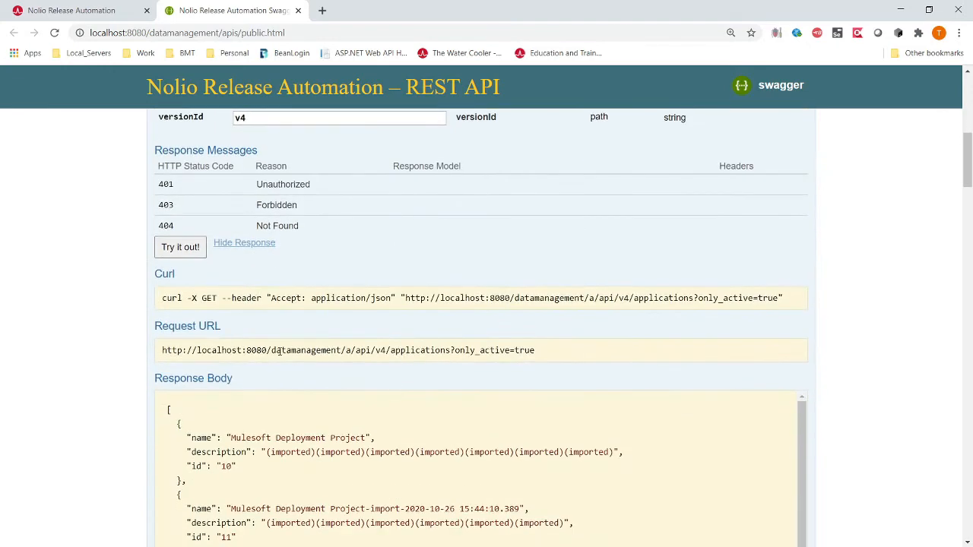
Examine the application names and IDs in the getApplications response body and the request URL
drag(168, 402, 319, 538)
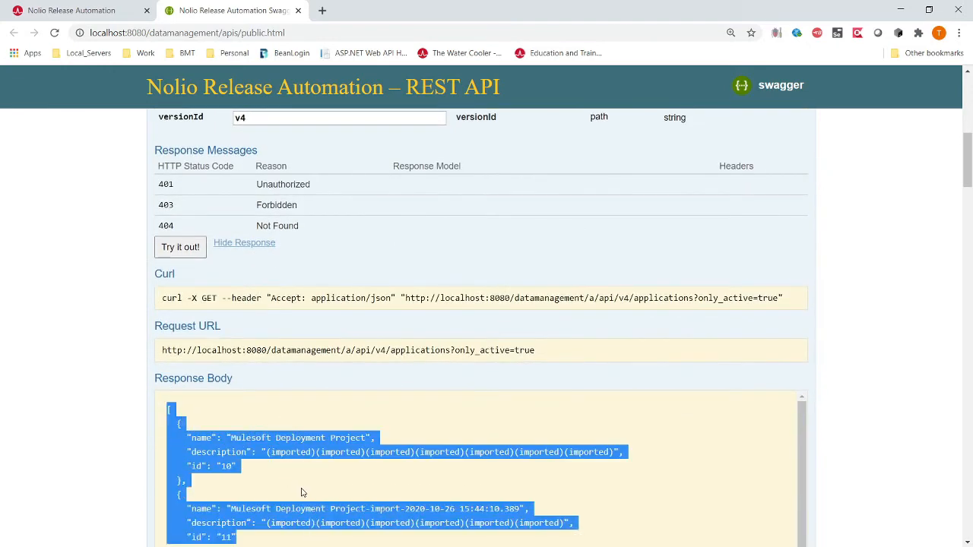
click(302, 467)
scroll(274, 448, down, 2)
double_click(225, 411)
scroll(257, 425, up, 1)
drag(540, 351, 147, 352)
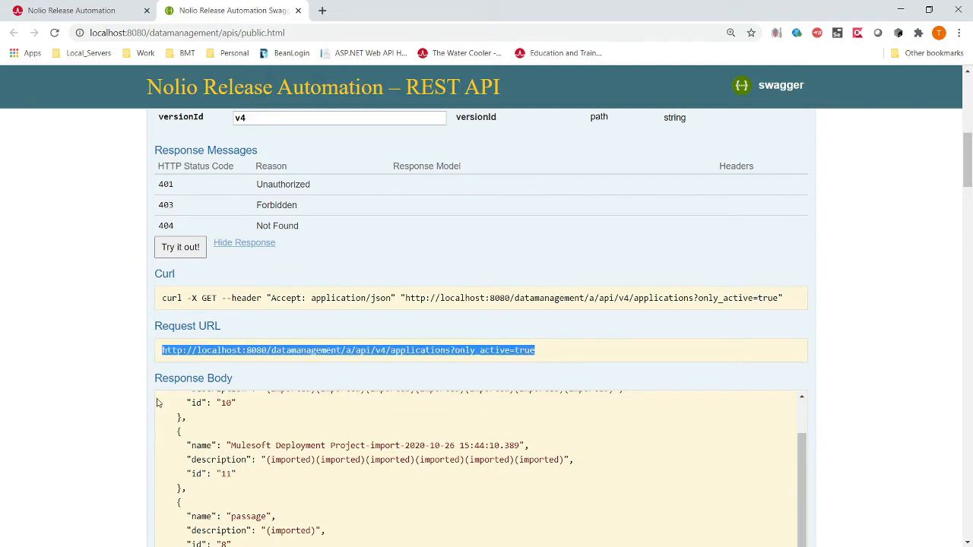
Open the API Strong website, apistrong.com, in a new browser tab
click(320, 12)
text(api)
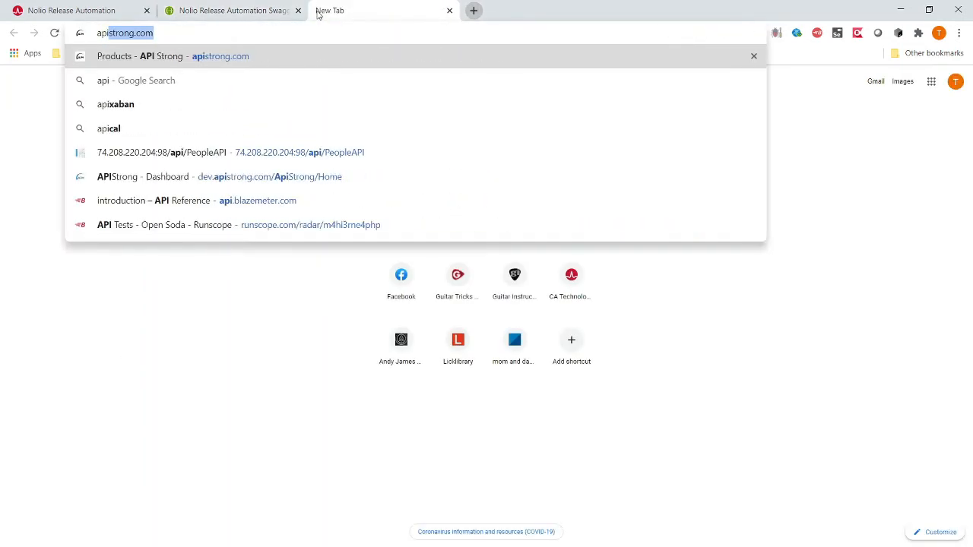
key(Return)
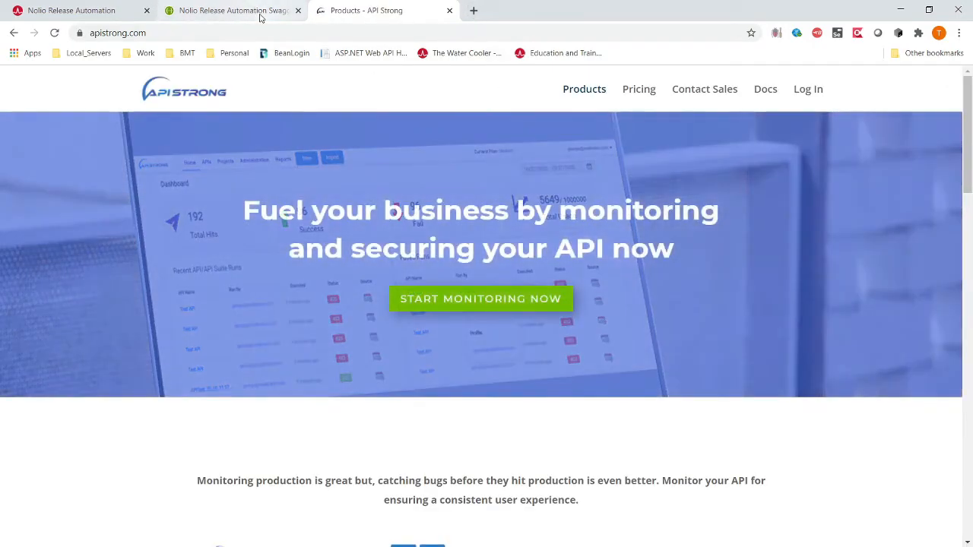
Return to the Nolio REST API page and examine the full Curl command of the getApplications request
click(260, 11)
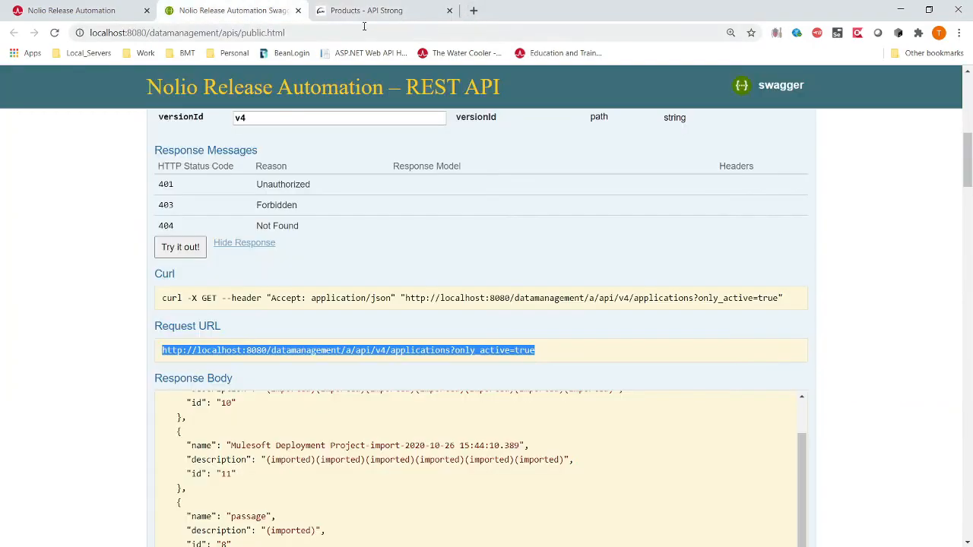
click(163, 298)
drag(163, 297, 790, 304)
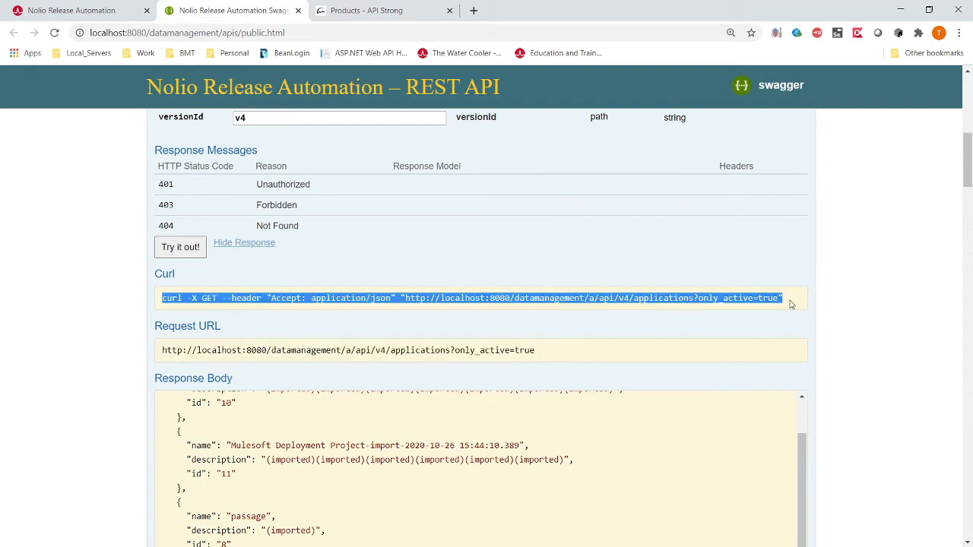
Switch to williams_ra.bat in Notepad2 and examine the deployment URL variables and the parameter block below them
click(119, 13)
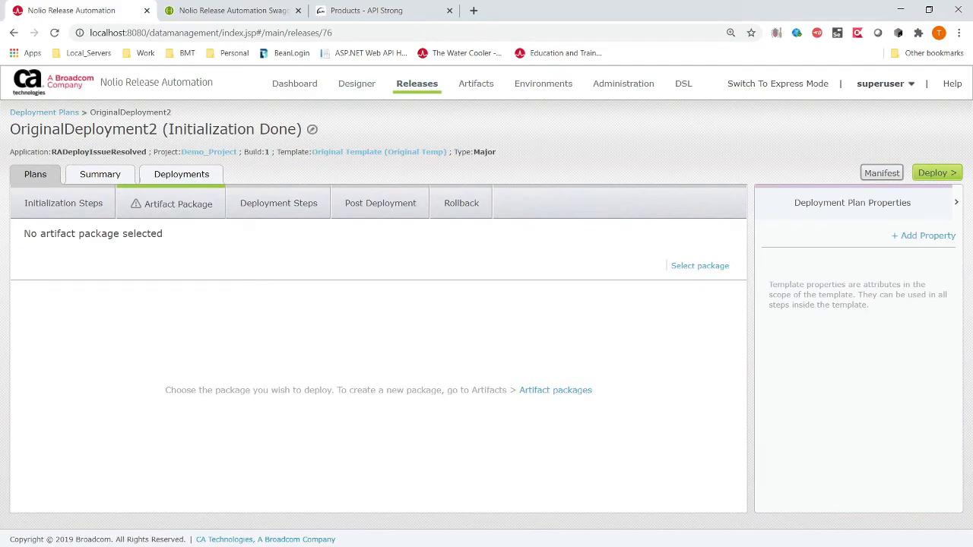
key(alt+Tab)
click(425, 286)
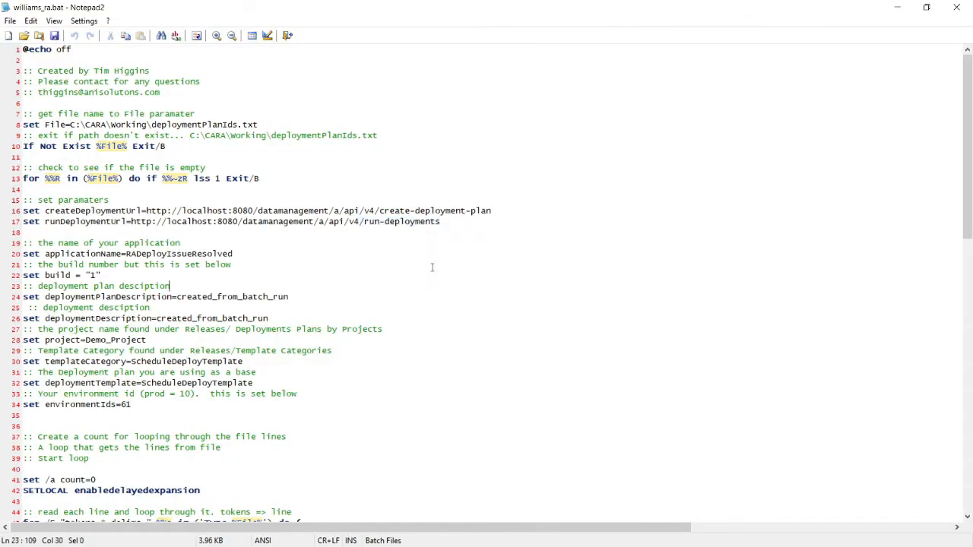
drag(439, 221, 23, 211)
drag(114, 233, 152, 415)
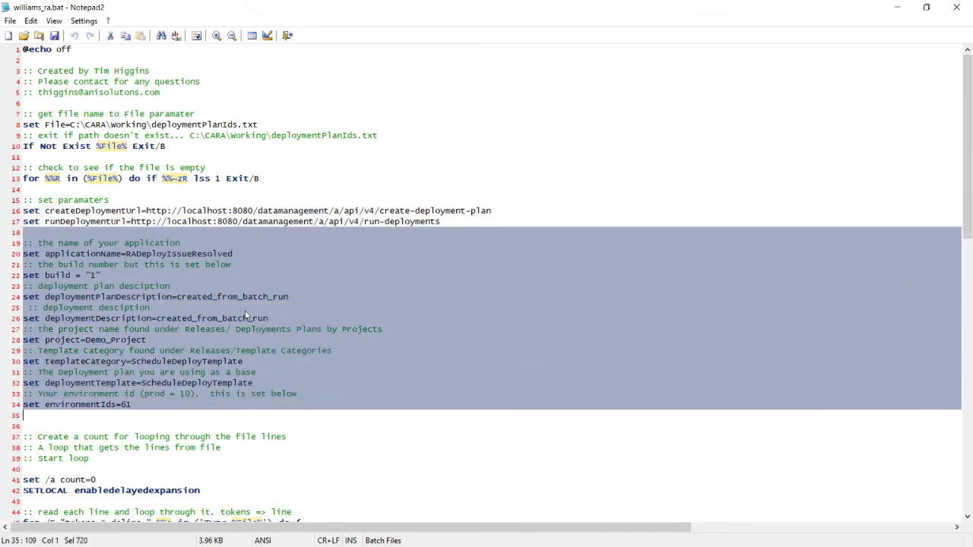
Examine the script's application name, build, deployment plan description, project and environment ID parameters
double_click(213, 255)
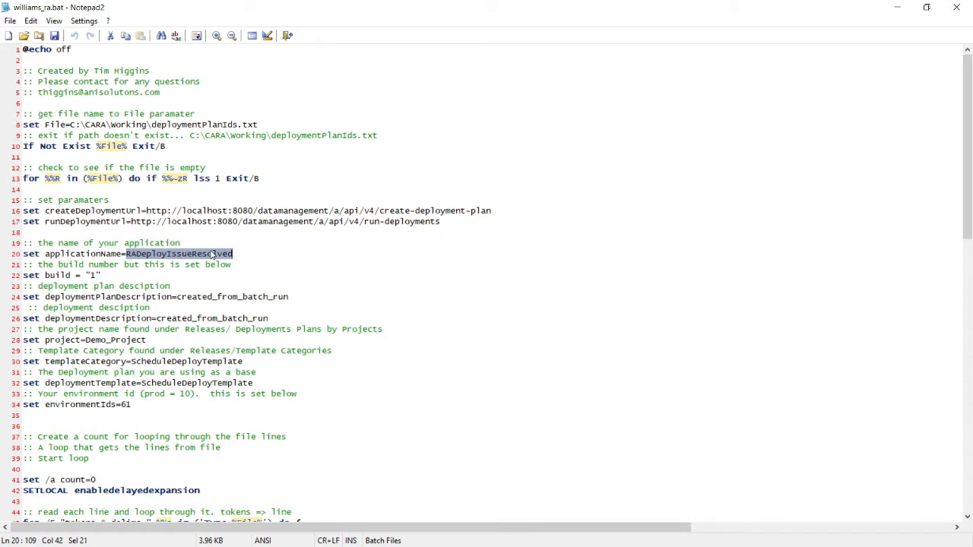
double_click(92, 275)
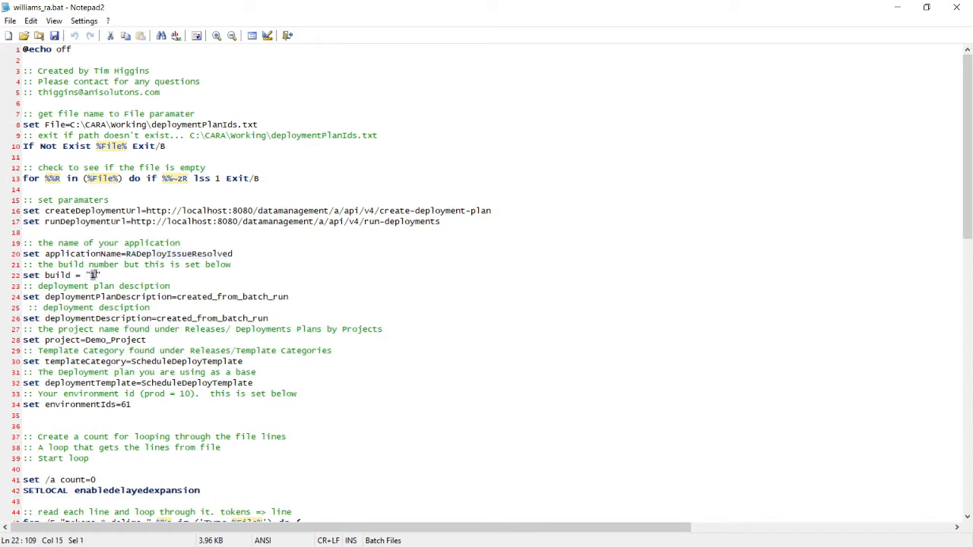
double_click(155, 297)
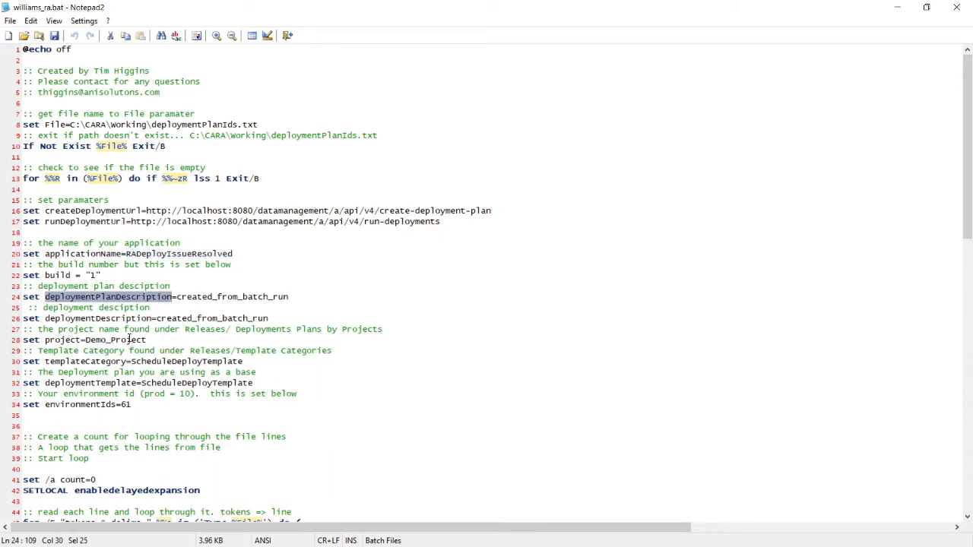
double_click(135, 329)
drag(156, 406, 116, 407)
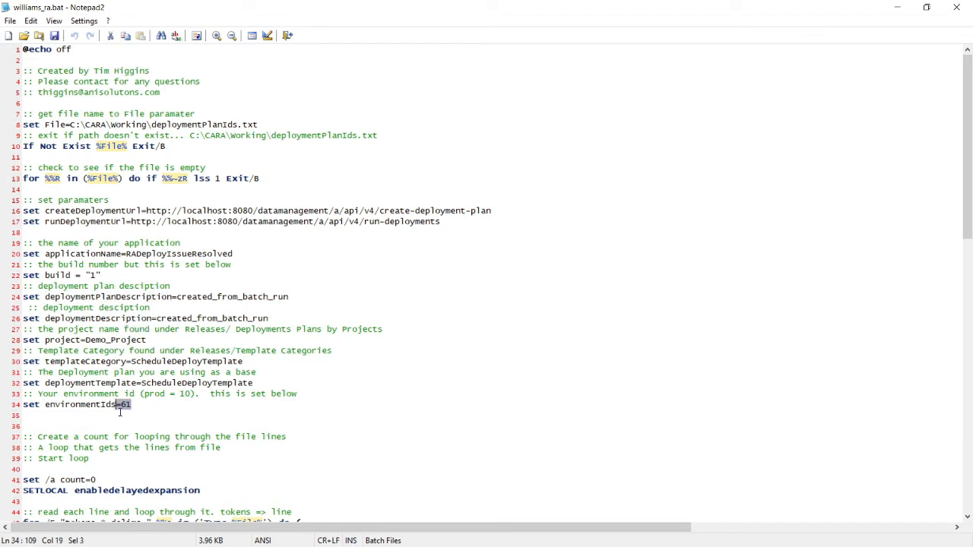
click(139, 408)
drag(137, 408, 121, 406)
Examine the template category and deployment template parameters together with their explanatory comments
scroll(208, 389, down, 3)
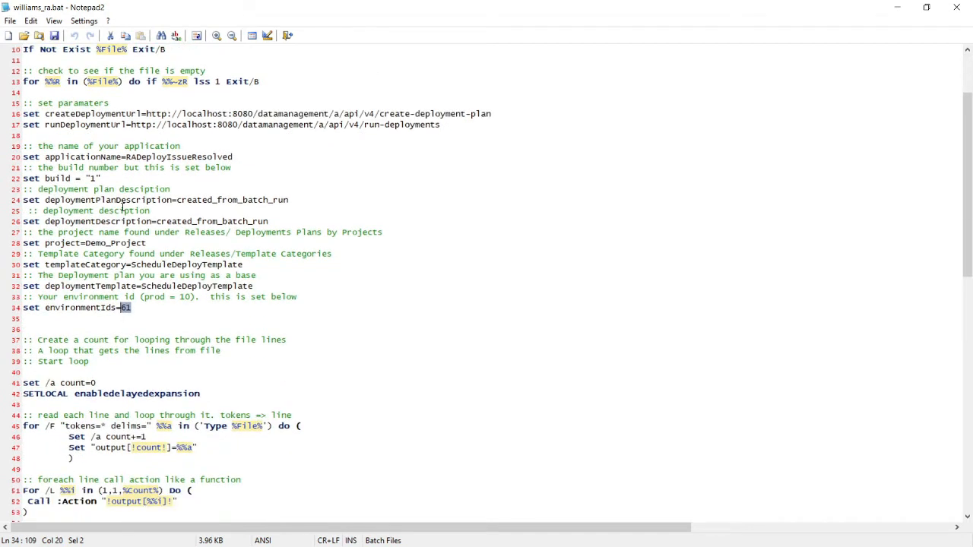
double_click(194, 256)
double_click(193, 275)
double_click(230, 287)
Examine the loops that read each line of the file and call the Action function for it
scroll(228, 292, down, 2)
drag(66, 307, 211, 448)
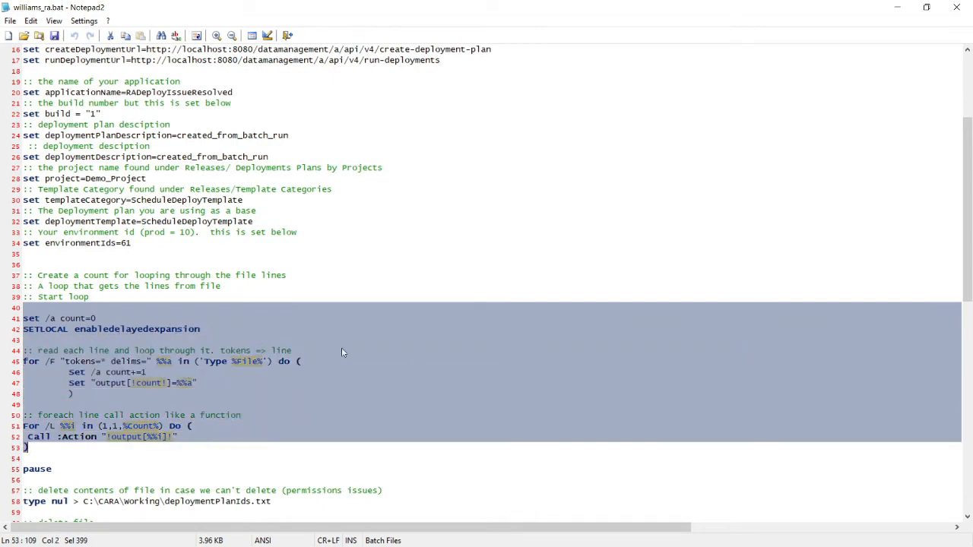
double_click(92, 362)
scroll(212, 394, down, 1)
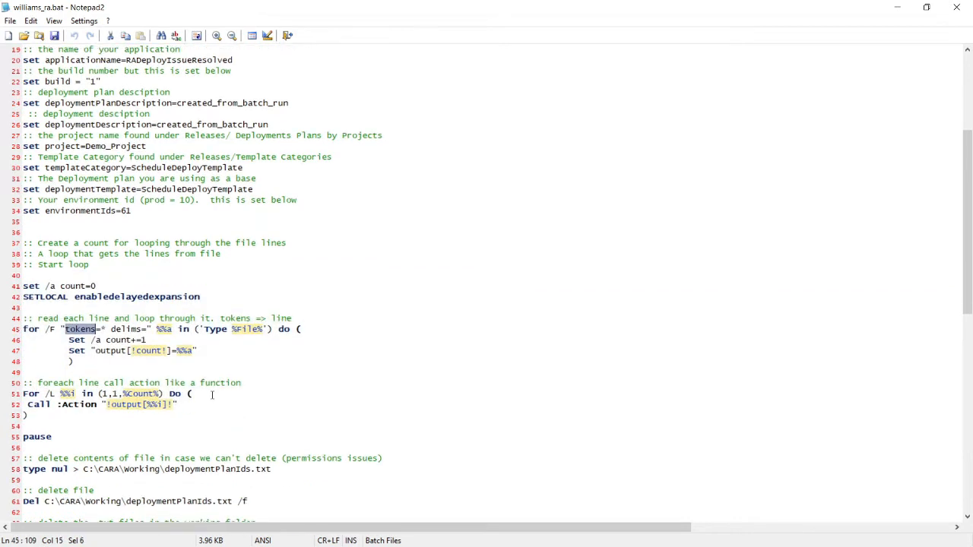
double_click(79, 405)
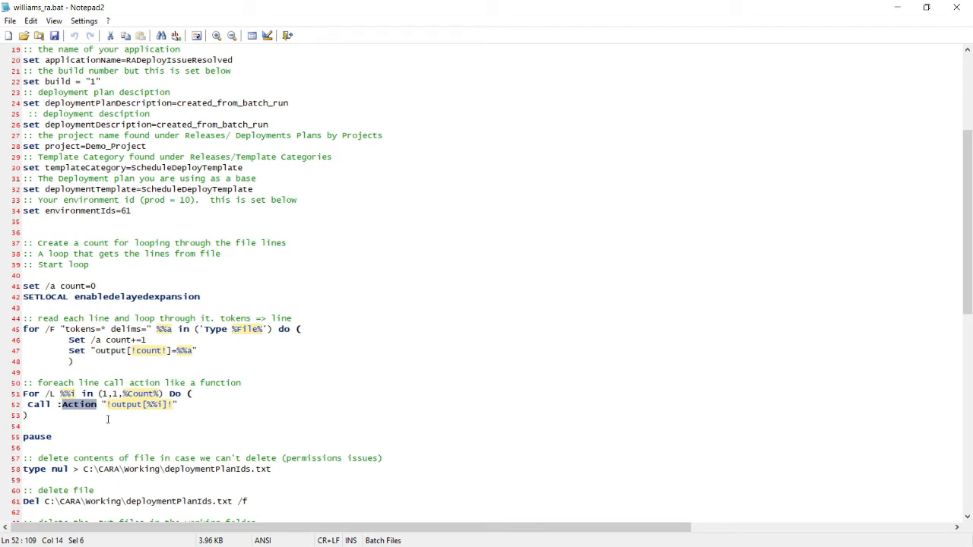
Review the file cleanup commands after the loops and locate the :Action label that starts the function
scroll(108, 419, down, 5)
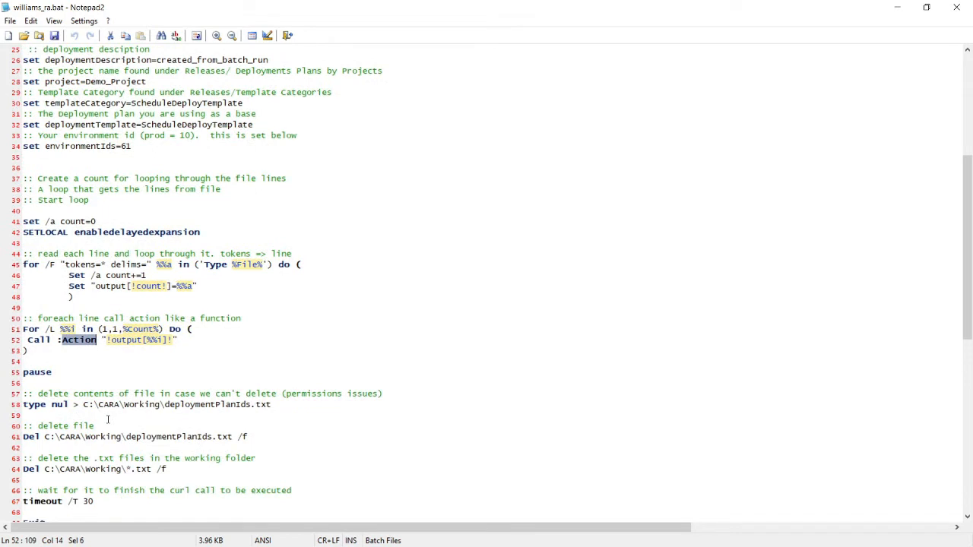
scroll(108, 419, down, 3)
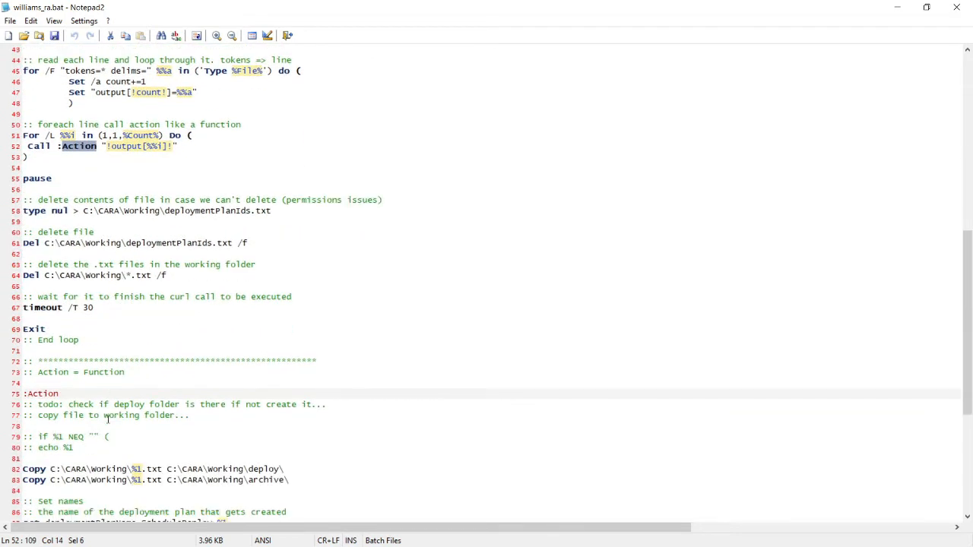
scroll(108, 420, down, 2)
click(32, 320)
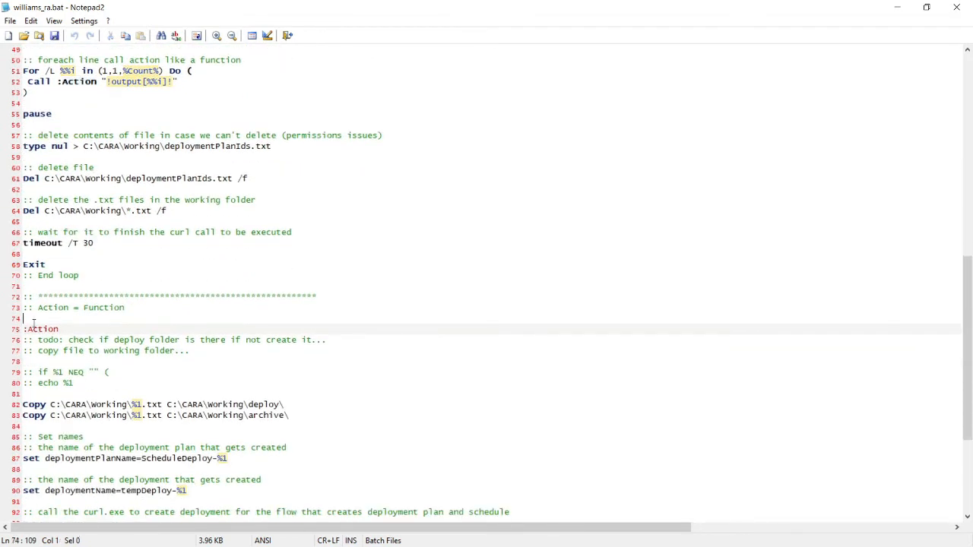
double_click(33, 328)
Examine the two Copy commands that send the plan's text file from the Working folder to deploy and archive
scroll(89, 343, down, 1)
drag(52, 372, 162, 372)
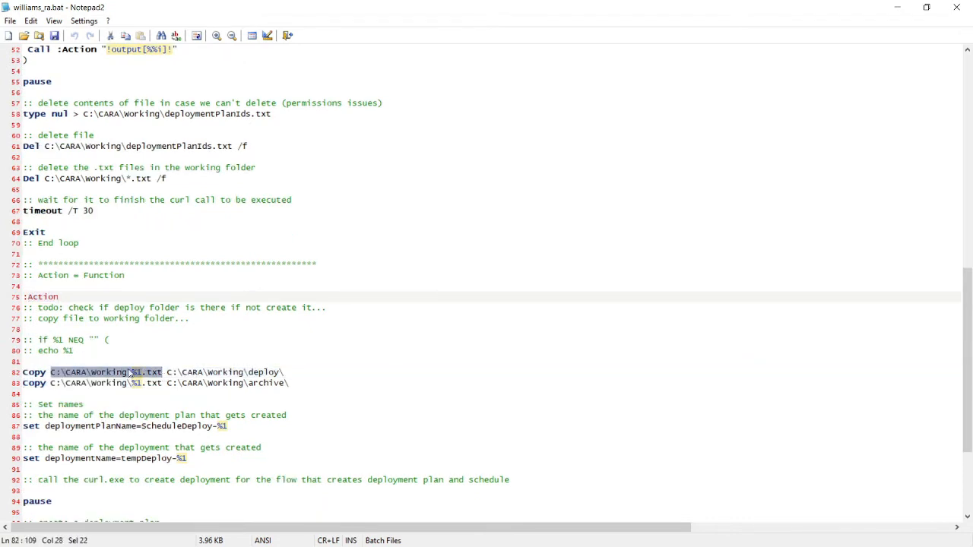
click(130, 371)
double_click(116, 372)
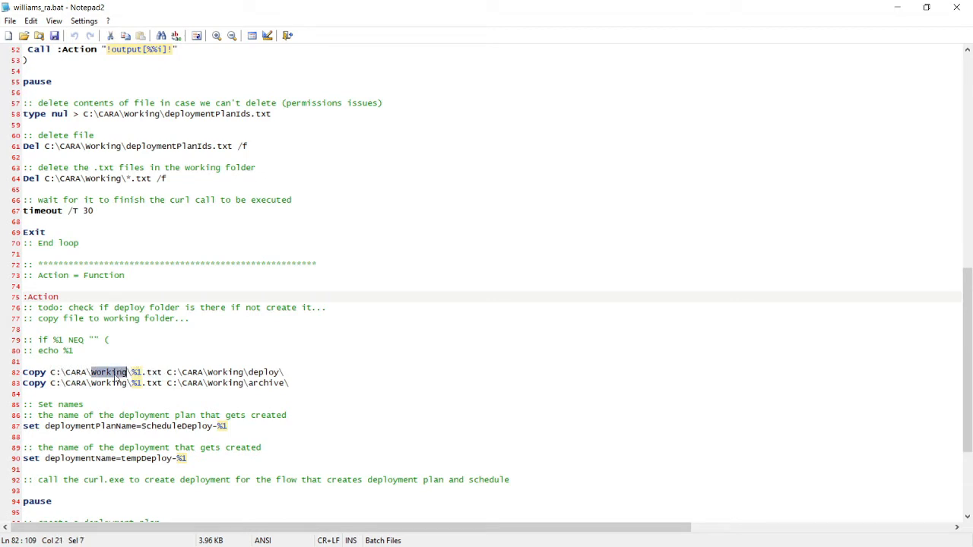
double_click(272, 372)
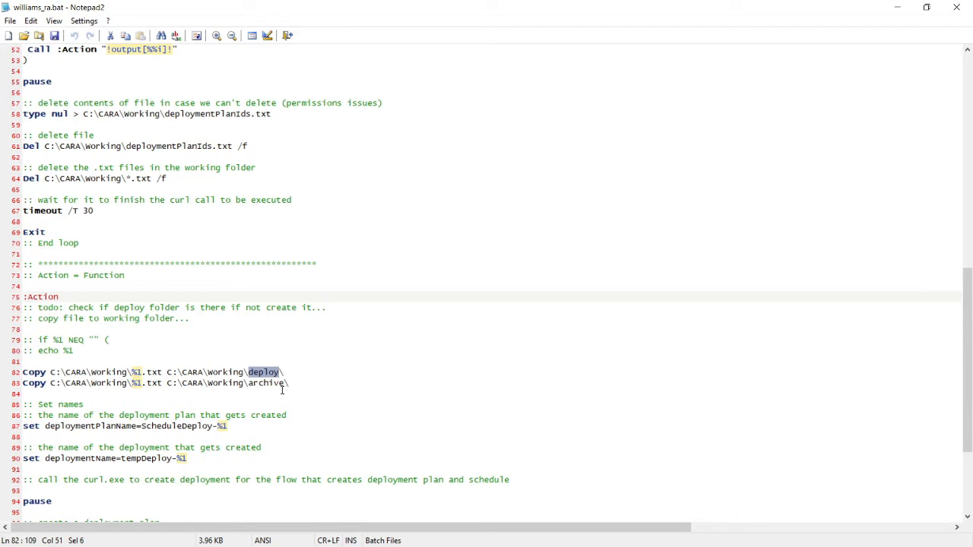
double_click(276, 384)
drag(300, 380, 23, 373)
Switch to the CARA working folder in File Explorer and check 76.txt and the deploy subfolder
key(alt+Tab)
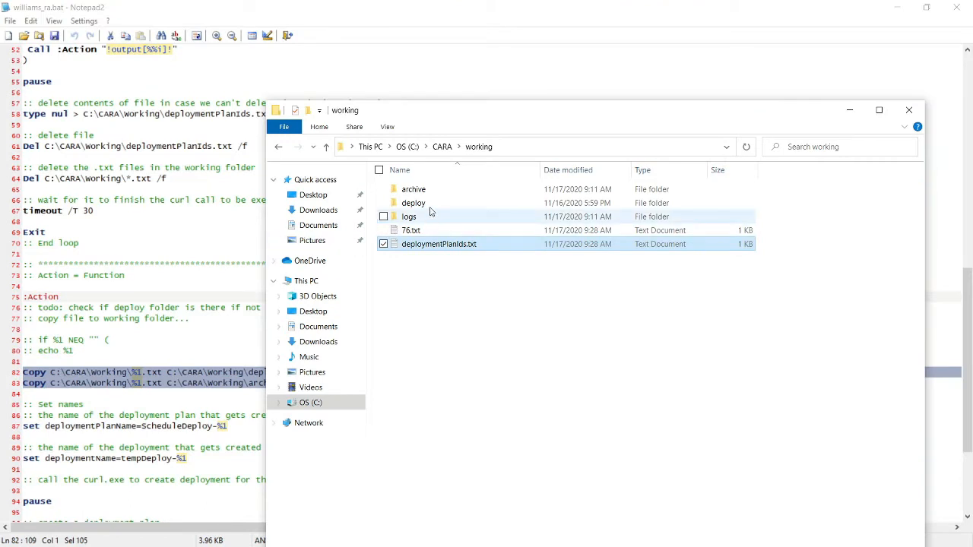
click(429, 209)
double_click(430, 209)
key(alt+Left)
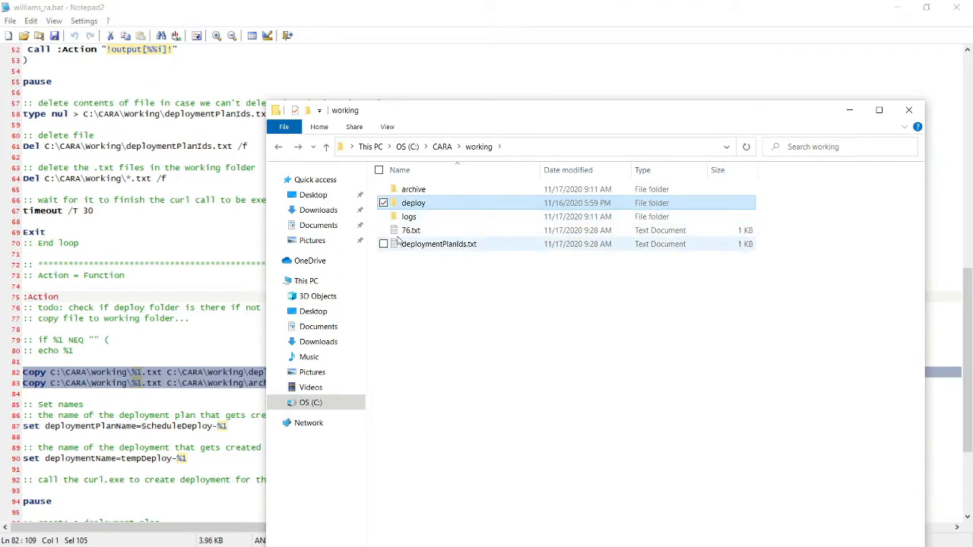
click(417, 232)
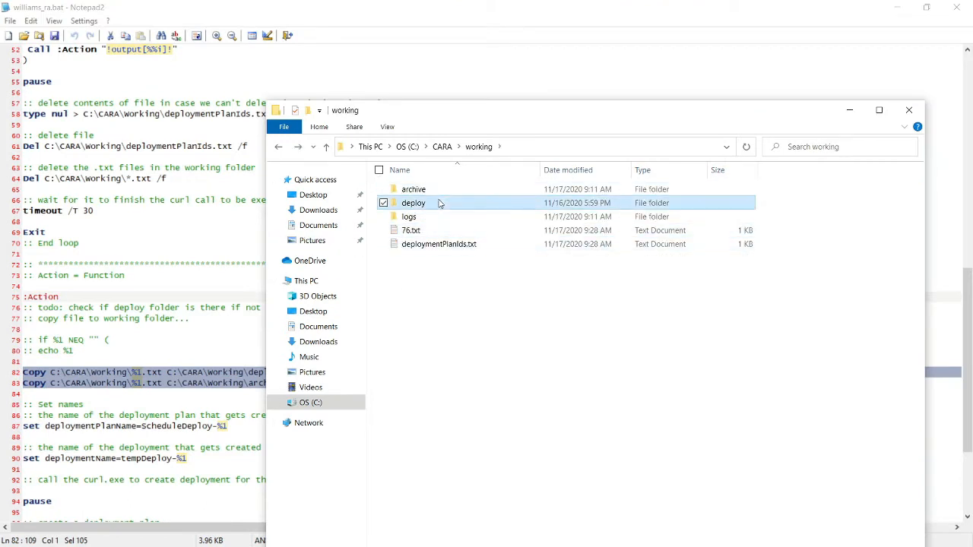
double_click(435, 203)
key(alt+Left)
Return to williams_ra.bat and examine the deploymentPlanName variable with its ScheduleDeploy prefix and %1 suffix
click(108, 278)
scroll(187, 416, down, 2)
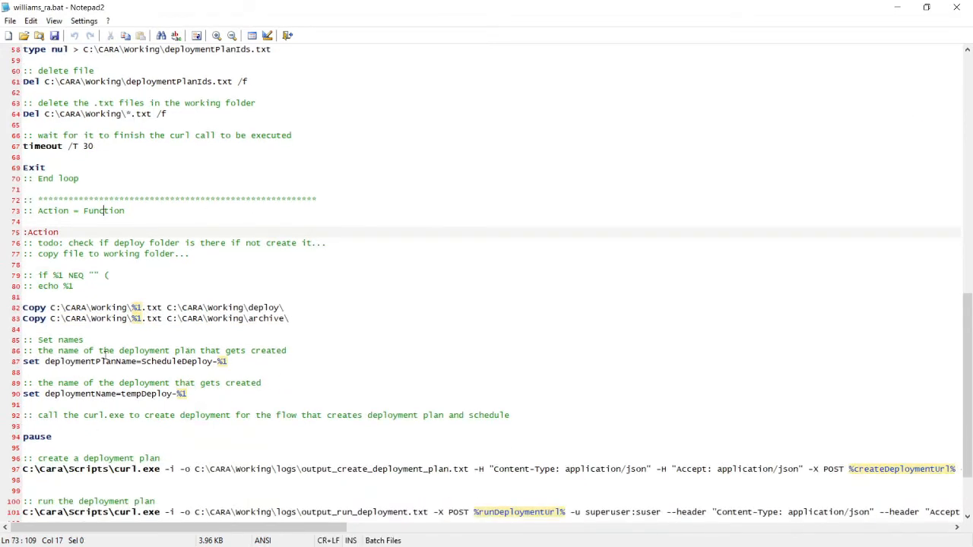
double_click(103, 362)
double_click(187, 362)
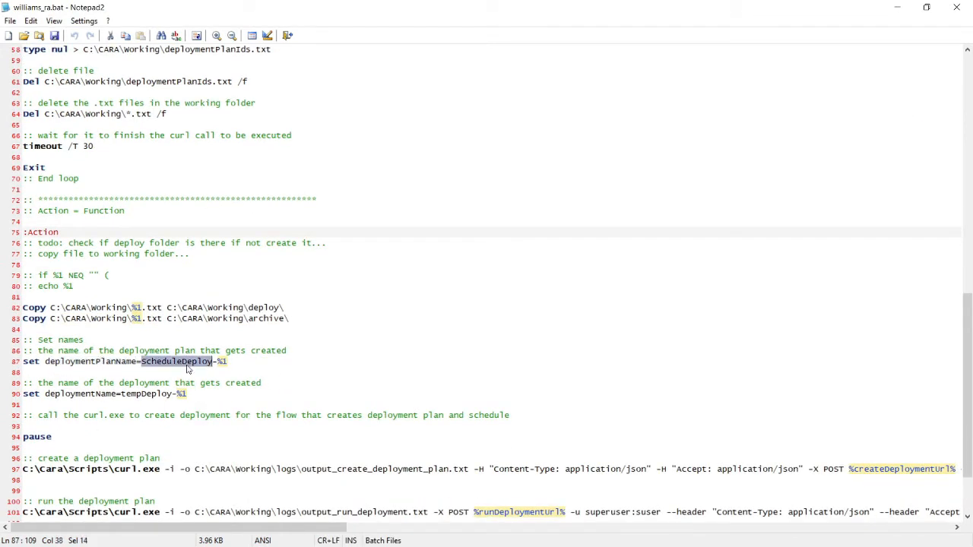
double_click(240, 364)
key(shift+Left)
key(shift+Left)
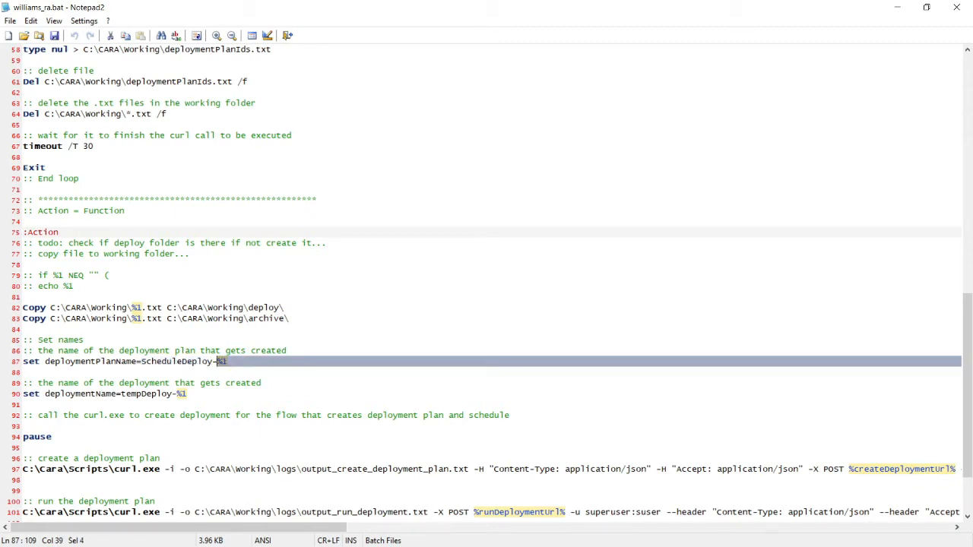
Open deploymentPlanIds.txt from the working folder, examine the ID it contains and close the file
key(alt+Tab)
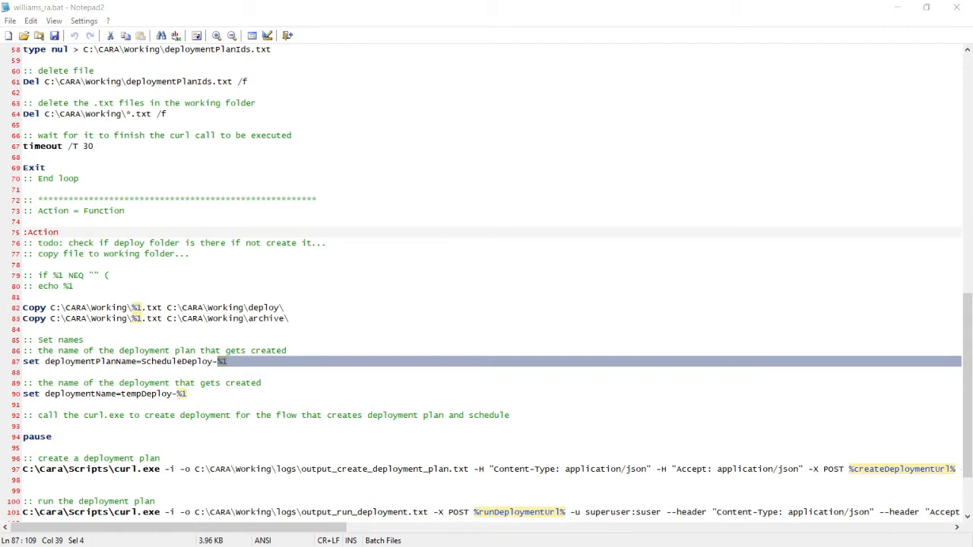
double_click(430, 251)
drag(108, 67, 9, 47)
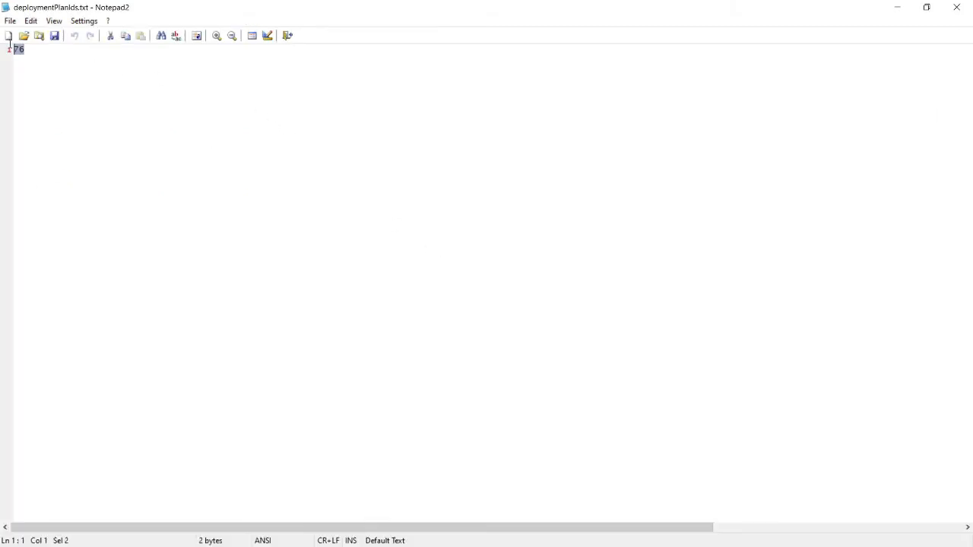
click(954, 8)
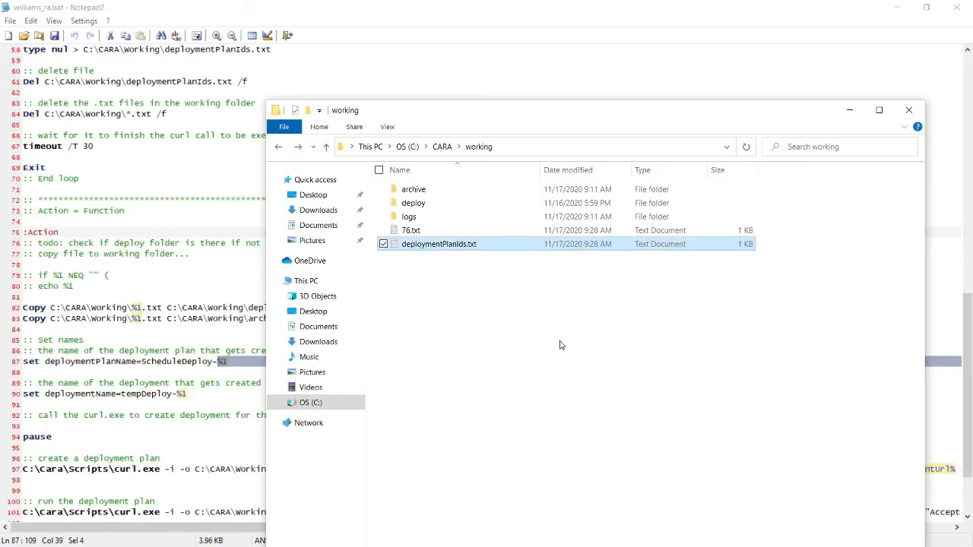
Compare the ScheduleDeploy-%1 deployment plan name with the tempDeploy-%1 deployment name in williams_ra.bat
click(228, 364)
drag(228, 363, 212, 363)
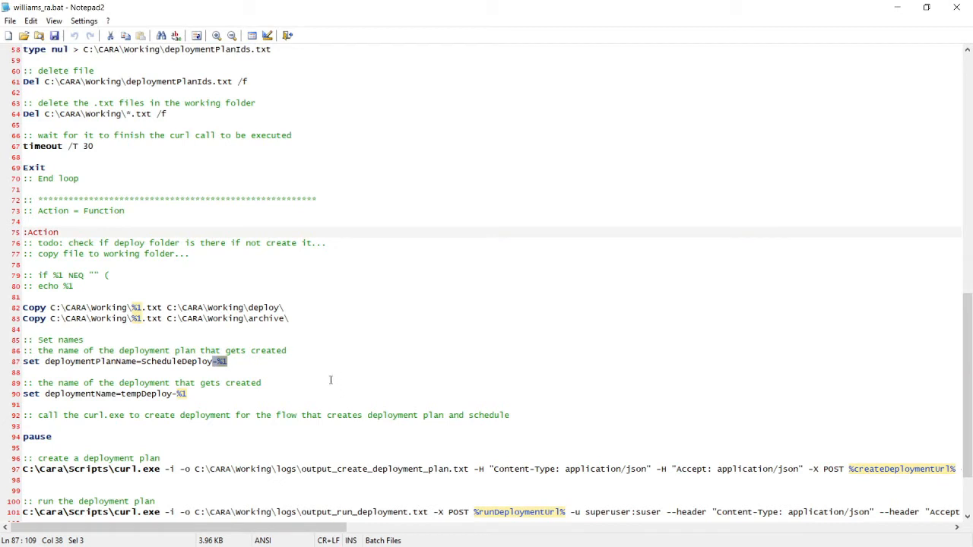
double_click(228, 351)
drag(221, 403, 166, 395)
double_click(177, 361)
double_click(163, 394)
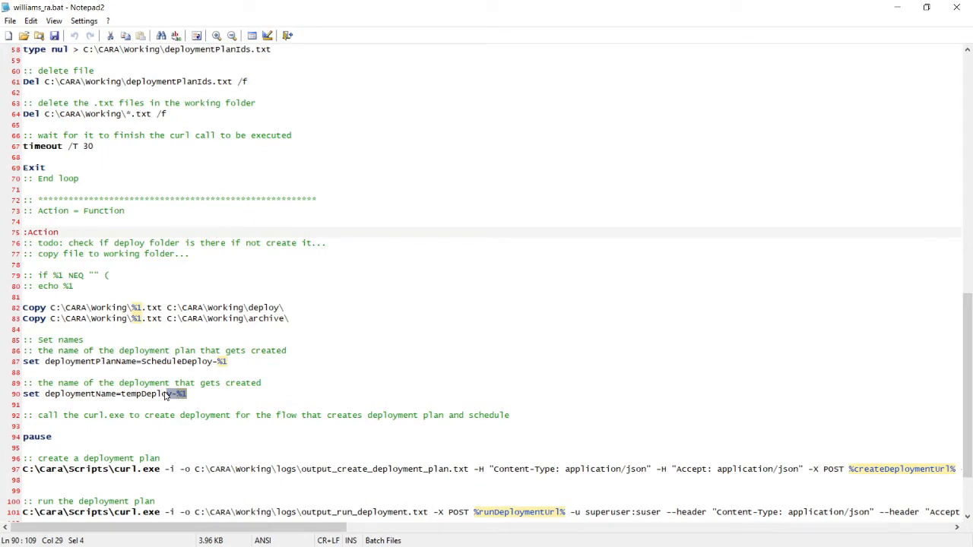
Recheck the ID in deploymentPlanIds.txt, close the file and select the matching 76.txt in the working folder
key(alt+Tab)
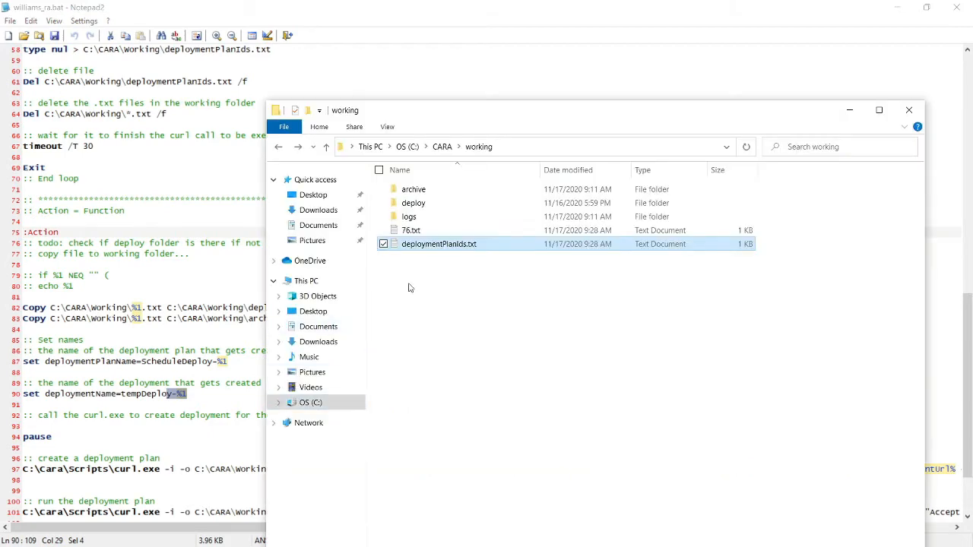
double_click(490, 246)
click(6, 50)
click(956, 7)
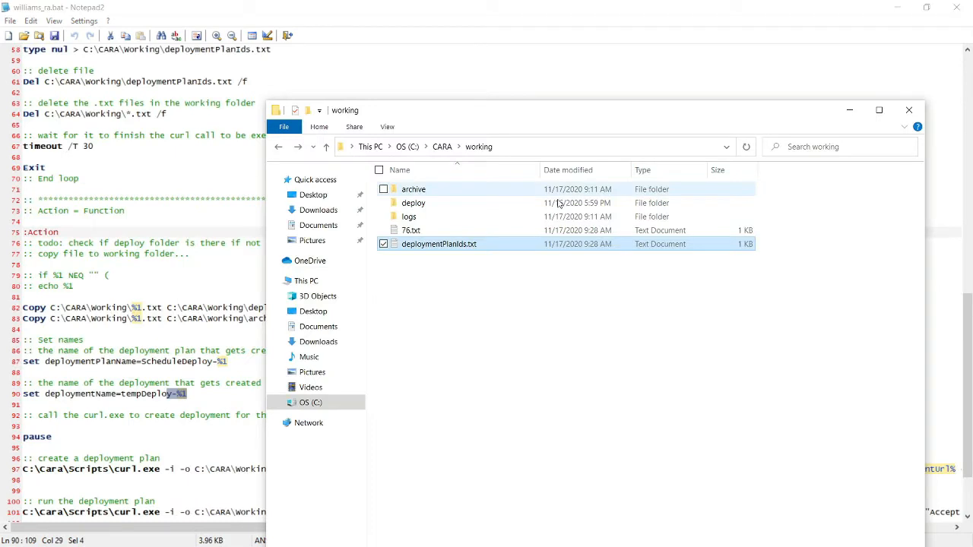
click(463, 232)
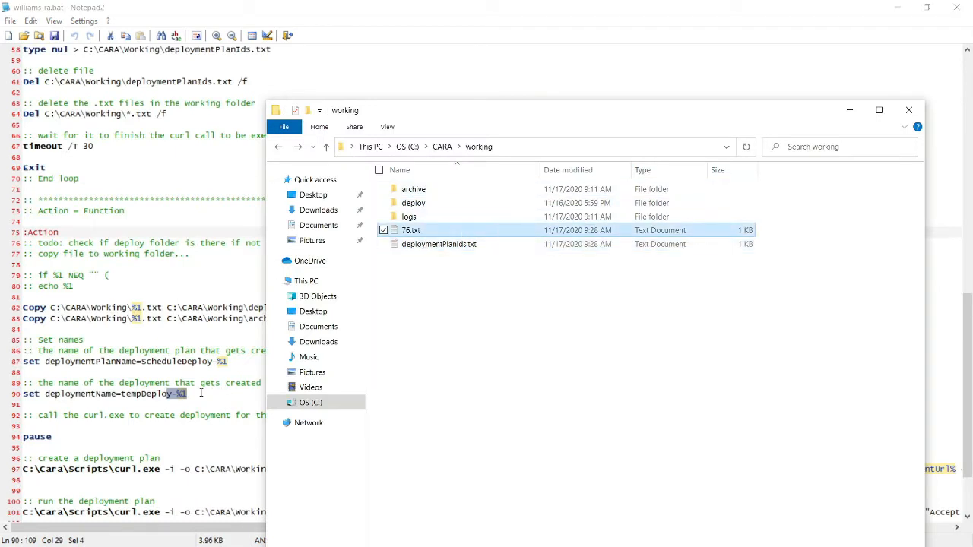
Return to williams_ra.bat and highlight the -%1 suffix of the ScheduleDeploy deployment plan name
click(213, 393)
key(Up)
key(Up)
key(Up)
key(shift+Left)
key(shift+Left)
key(shift+Left)
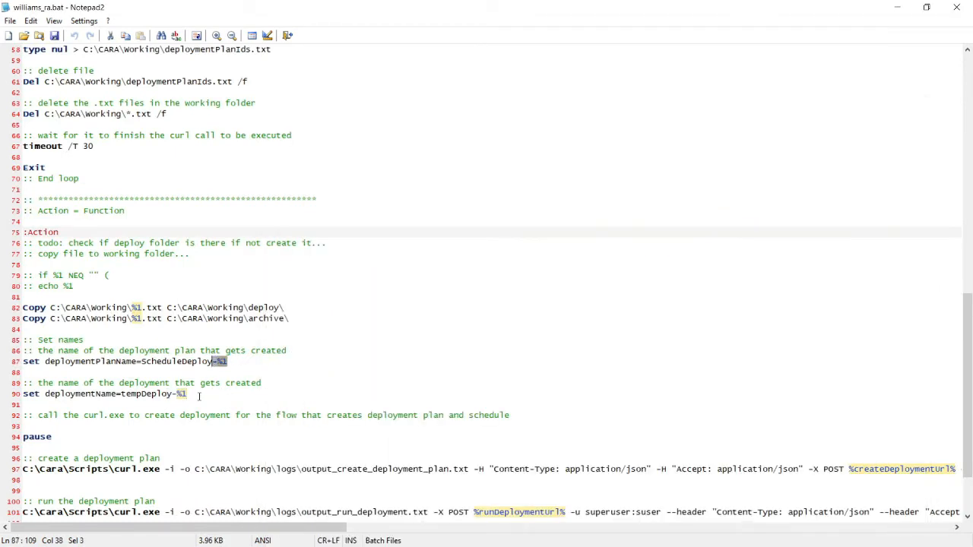
Examine the full curl commands in the Action function that create and run the deployment plan
scroll(205, 394, down, 3)
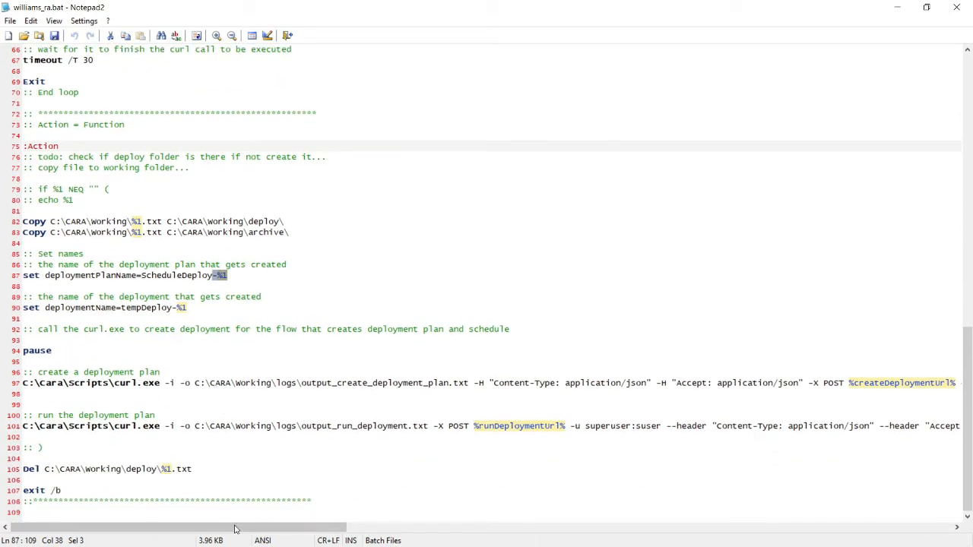
drag(236, 527, 866, 540)
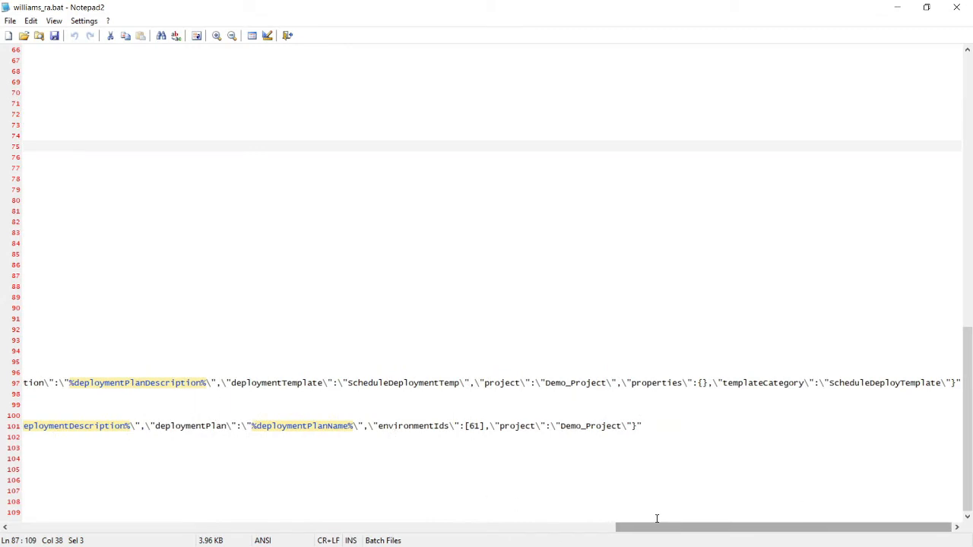
drag(658, 528, 3, 529)
click(135, 362)
click(101, 415)
key(shift+End)
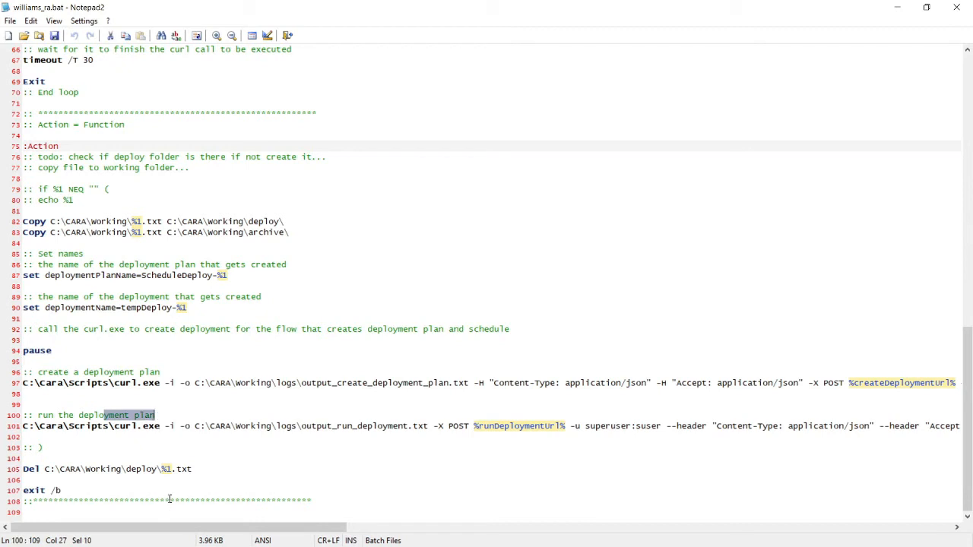
Highlight the Del command for deploy\%1.txt in the script and open the deploy folder inside working
drag(200, 468, 13, 472)
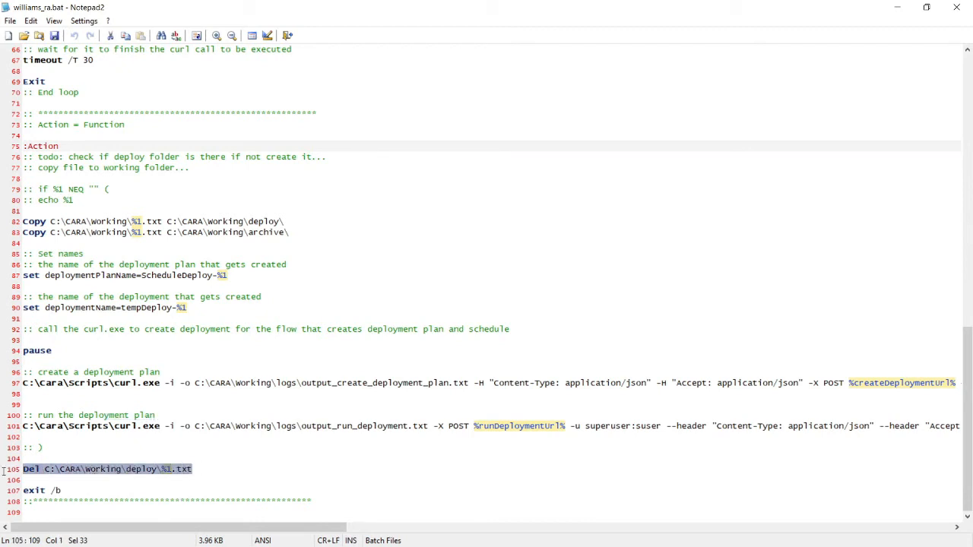
key(alt+Tab)
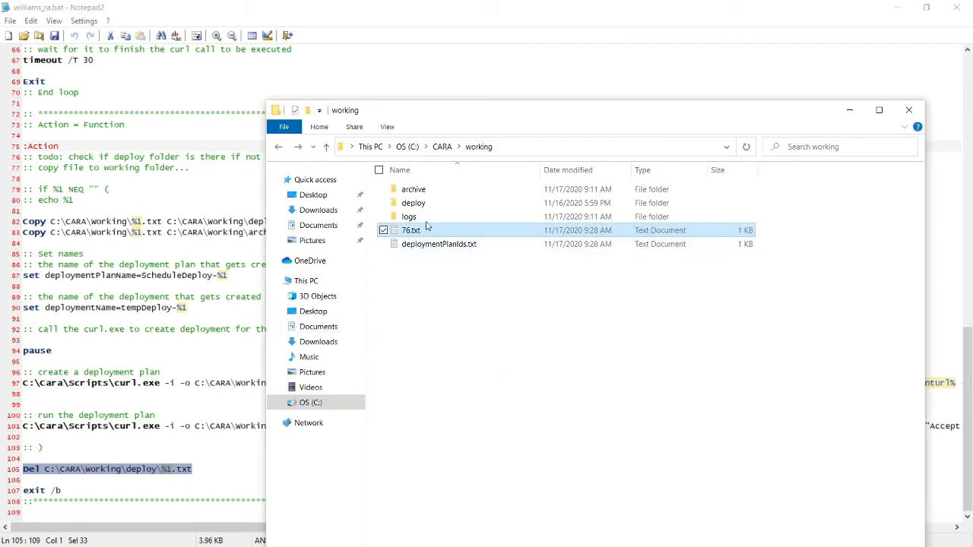
double_click(441, 204)
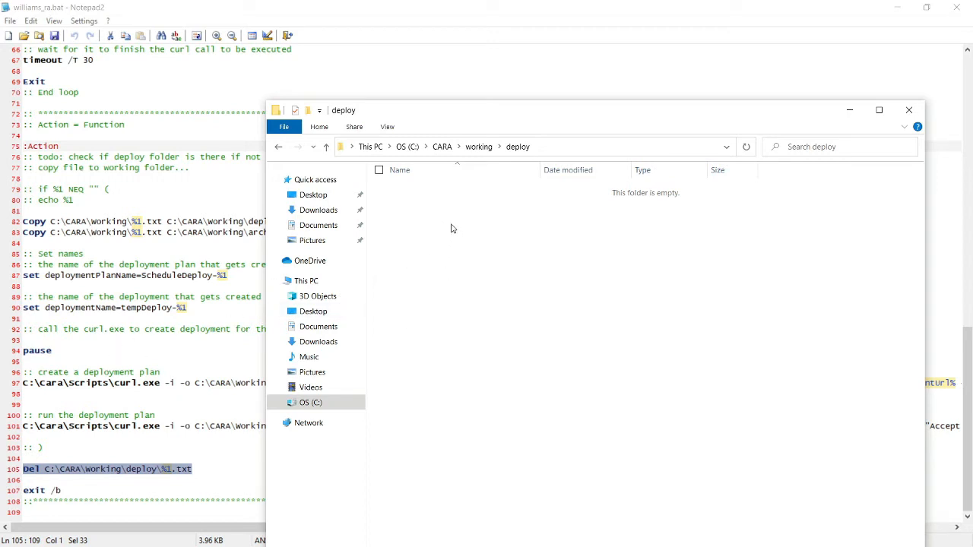
Return to williams_ra.bat and examine the type nul command that clears the contents of deploymentPlanIds.txt
click(149, 242)
scroll(150, 258, up, 5)
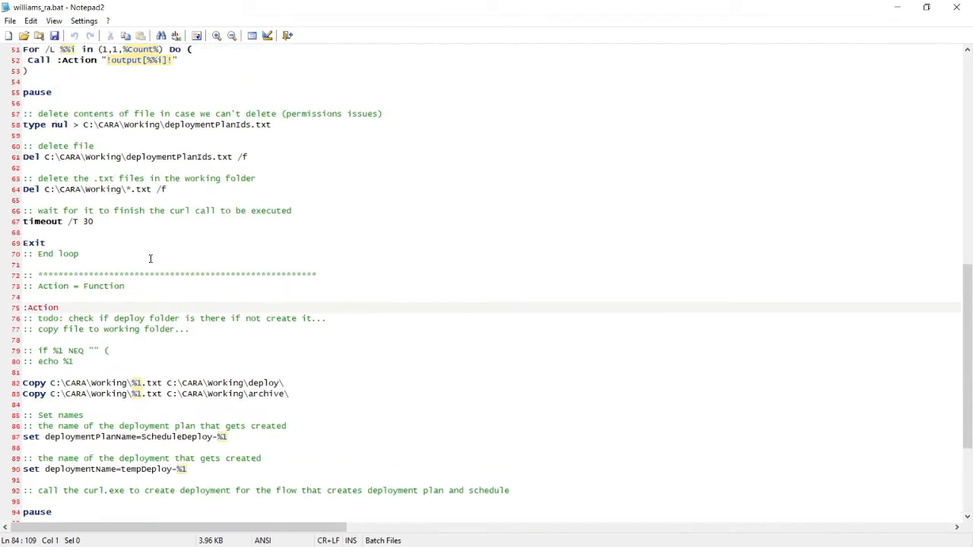
scroll(114, 304, up, 2)
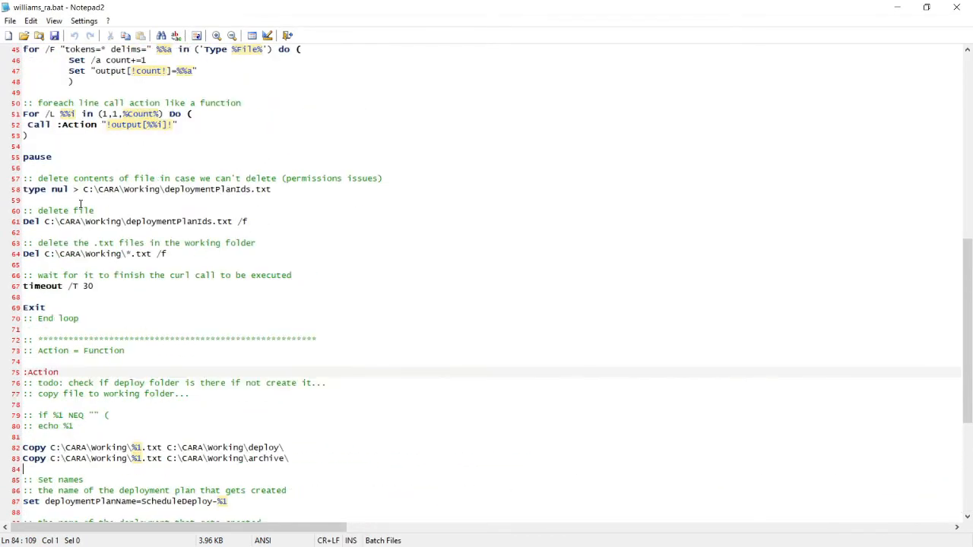
drag(277, 178, 297, 201)
click(237, 192)
double_click(237, 192)
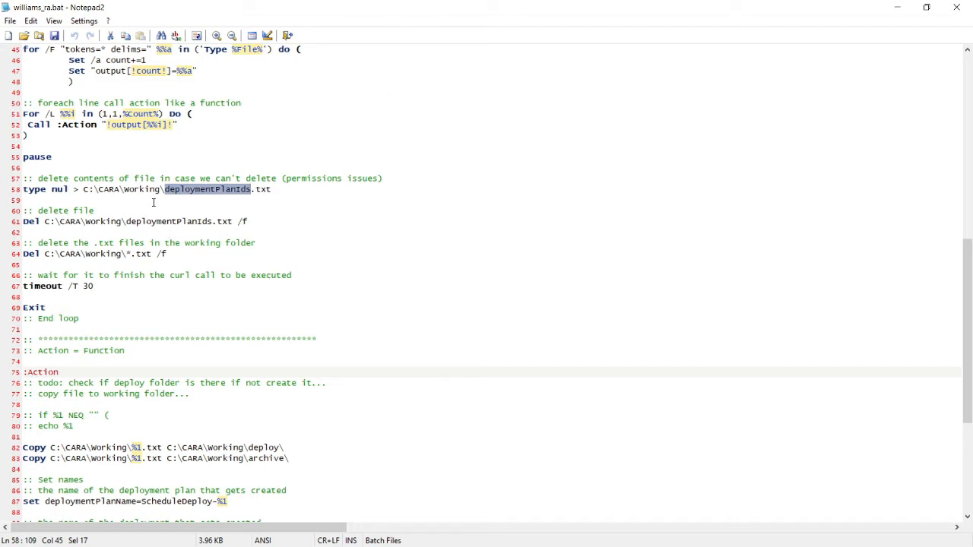
Examine the Del commands that remove deploymentPlanIds.txt and all .txt files from the working folder
drag(153, 202, 281, 224)
click(144, 233)
drag(115, 243, 245, 263)
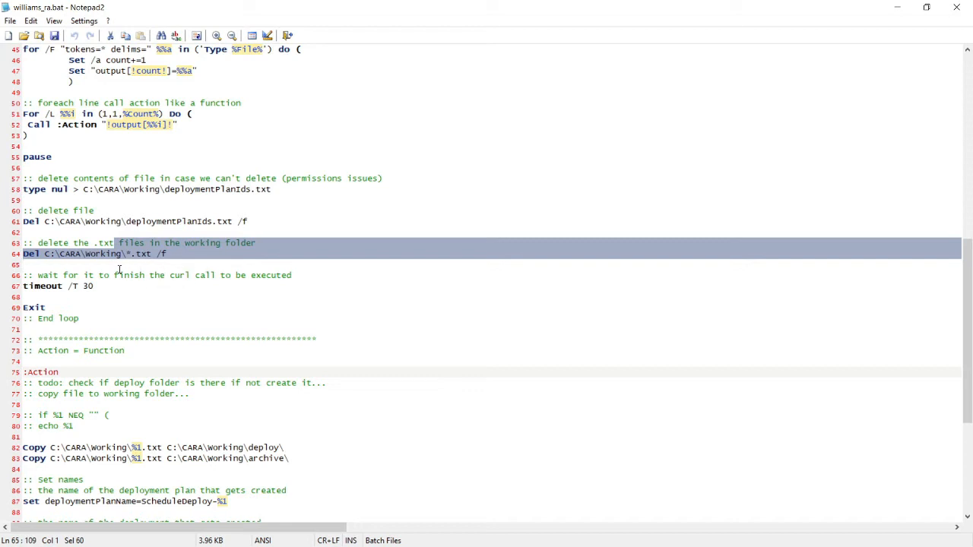
click(19, 253)
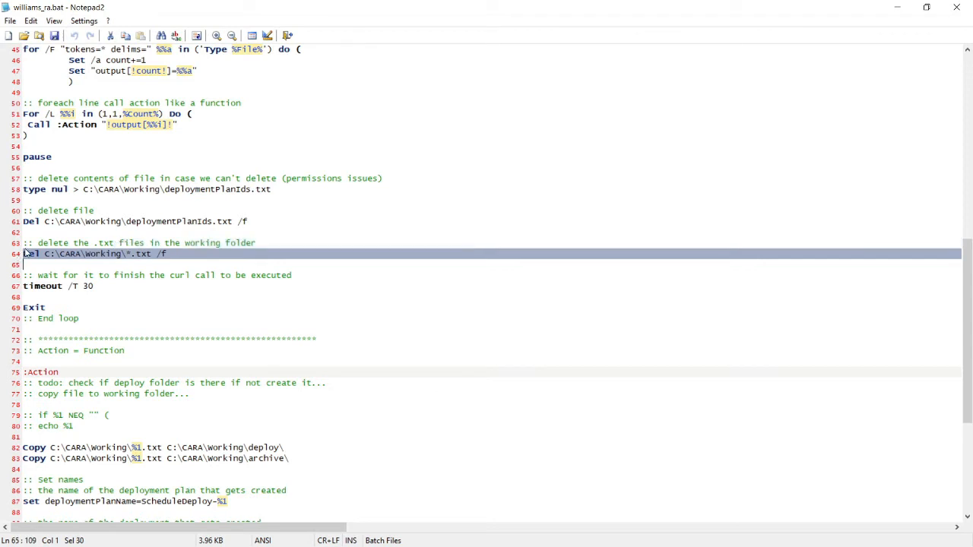
drag(31, 245, 23, 243)
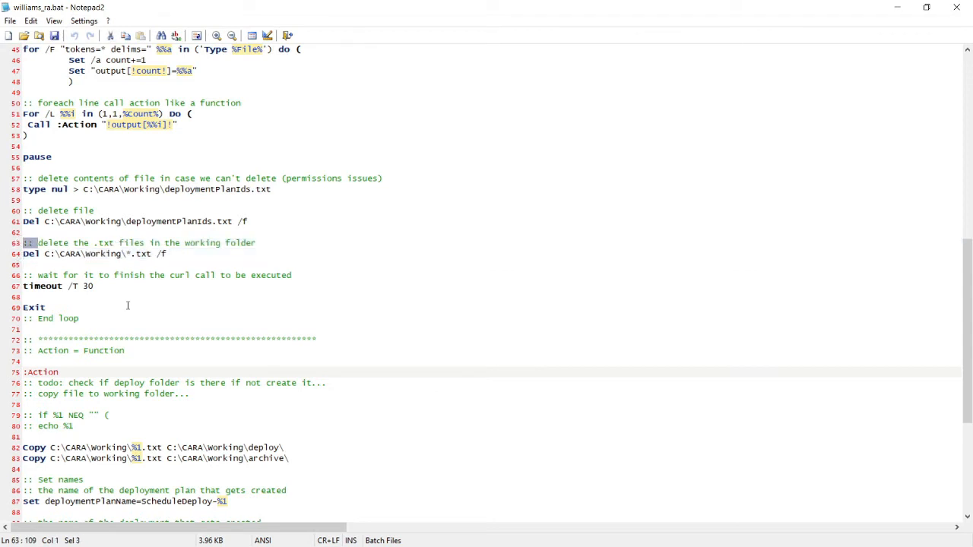
Examine the timeout /T 30 command, the Exit line and the pause command after the Action call loop
click(23, 372)
drag(37, 276, 31, 275)
drag(92, 288, 15, 290)
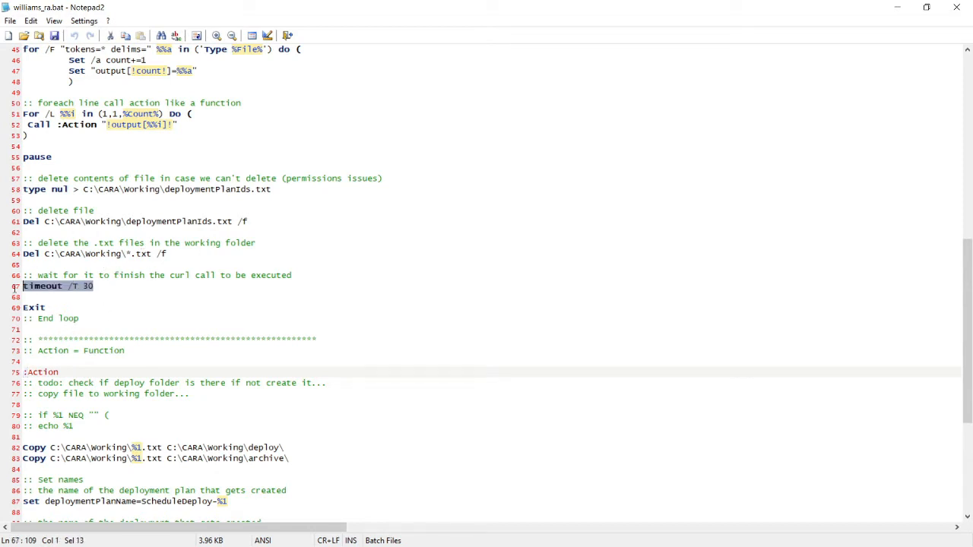
click(121, 297)
drag(95, 287, 6, 361)
click(96, 288)
double_click(139, 276)
click(127, 305)
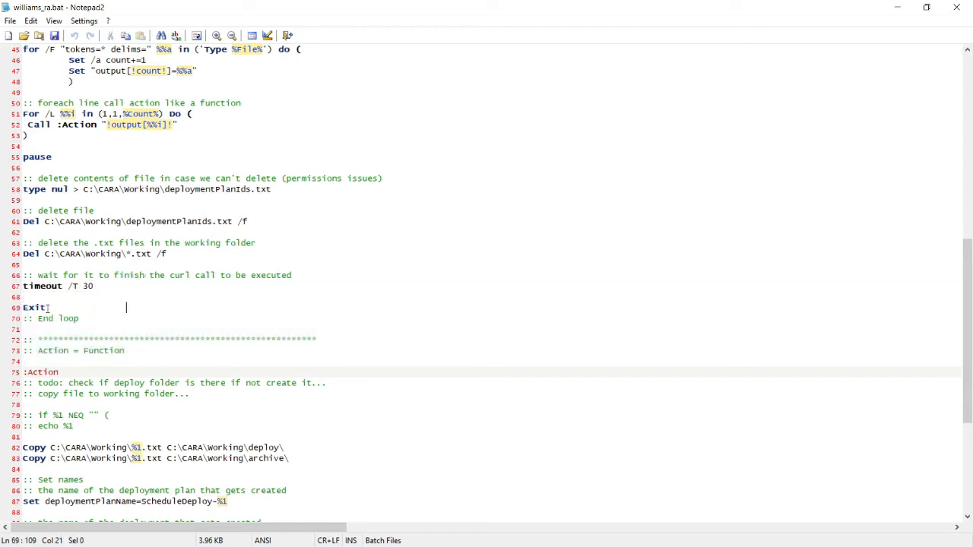
shift+click(47, 307)
double_click(44, 159)
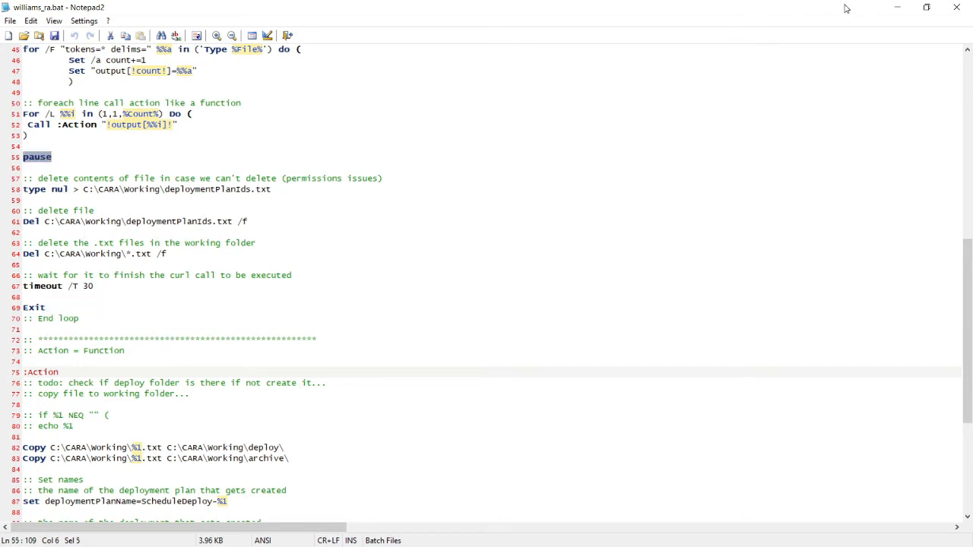
Switch to Nolio Release Automation and open the a. ScheduleDeployment process of the RADeployIssueResolved application in the Designer
click(897, 7)
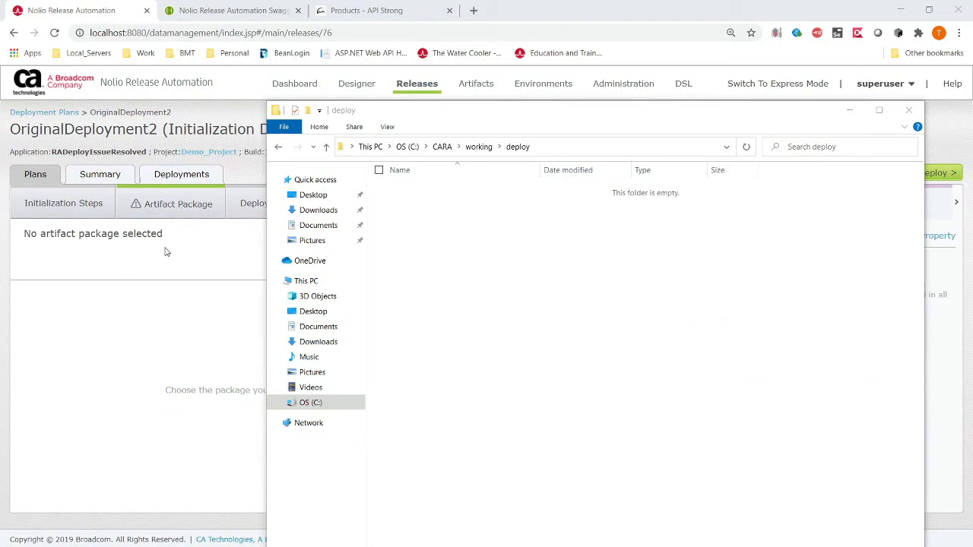
click(154, 275)
click(365, 85)
click(379, 128)
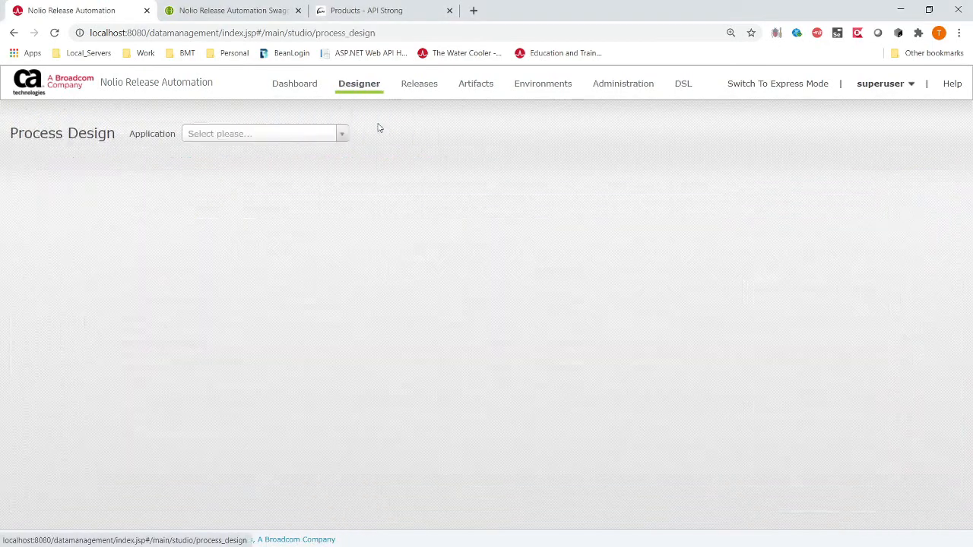
click(158, 181)
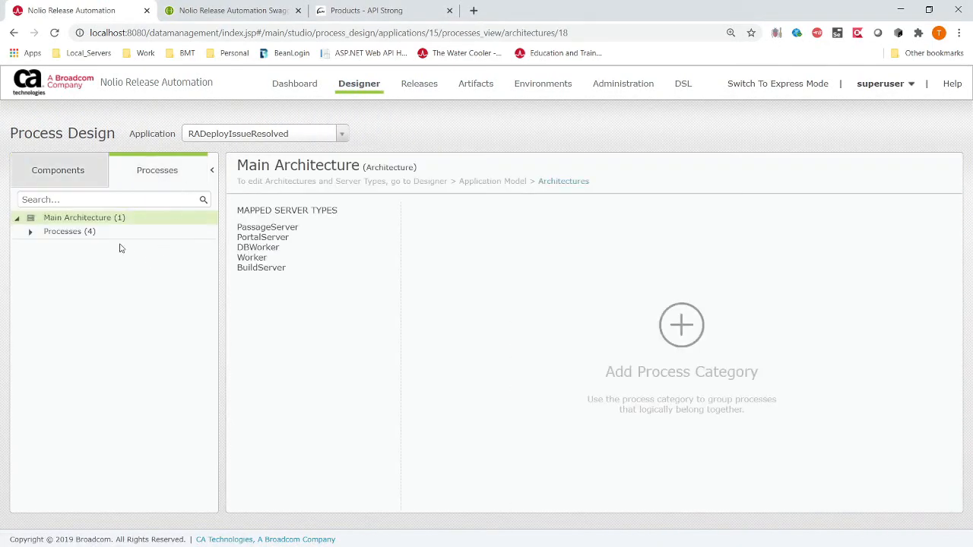
click(117, 232)
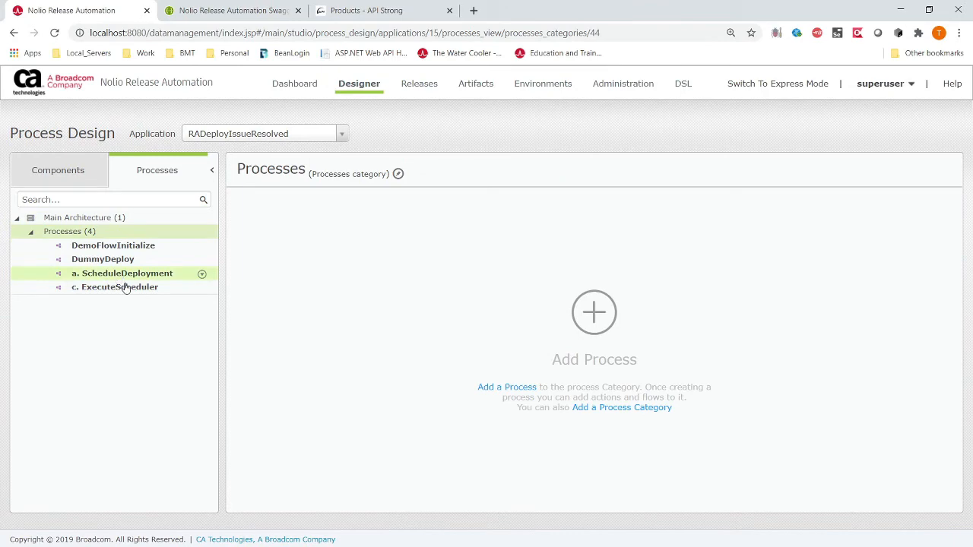
click(120, 275)
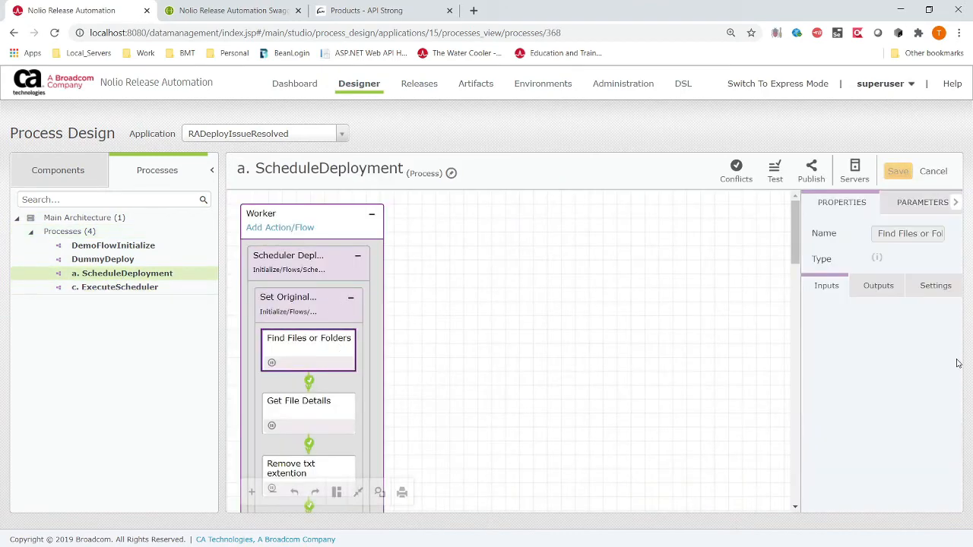
Widen the properties area and examine the Find Files or Folders path, the Get File Details input and the remaining process actions
drag(799, 330, 565, 339)
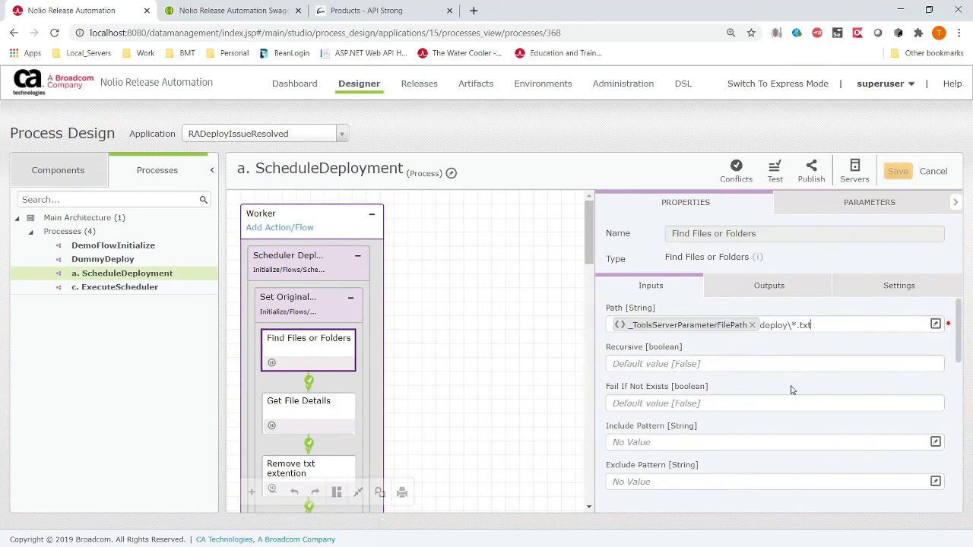
drag(786, 325, 810, 323)
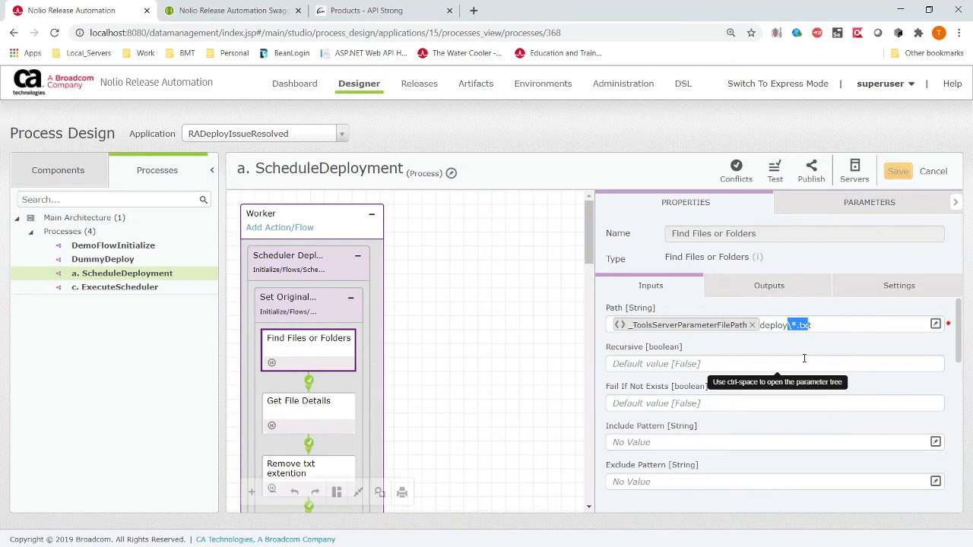
click(331, 423)
scroll(363, 436, down, 1)
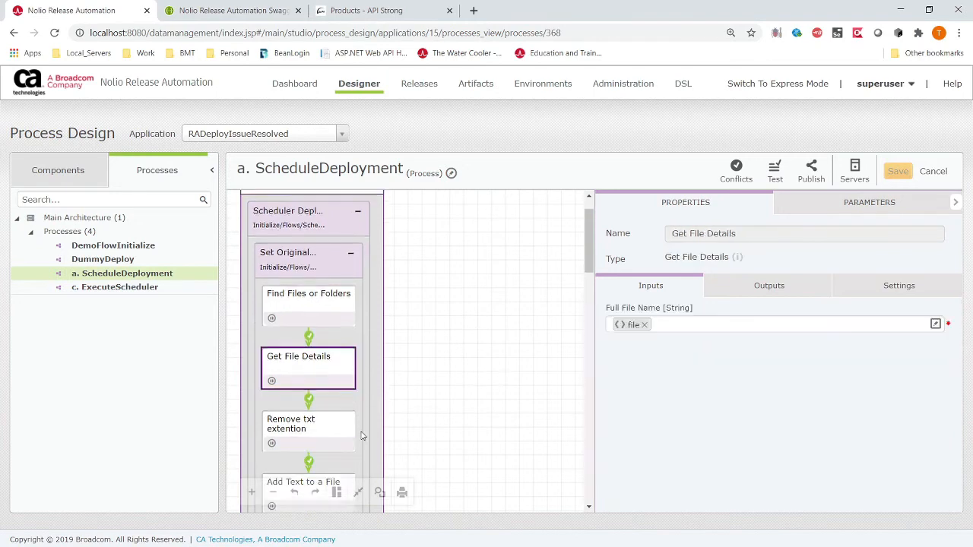
scroll(362, 436, down, 10)
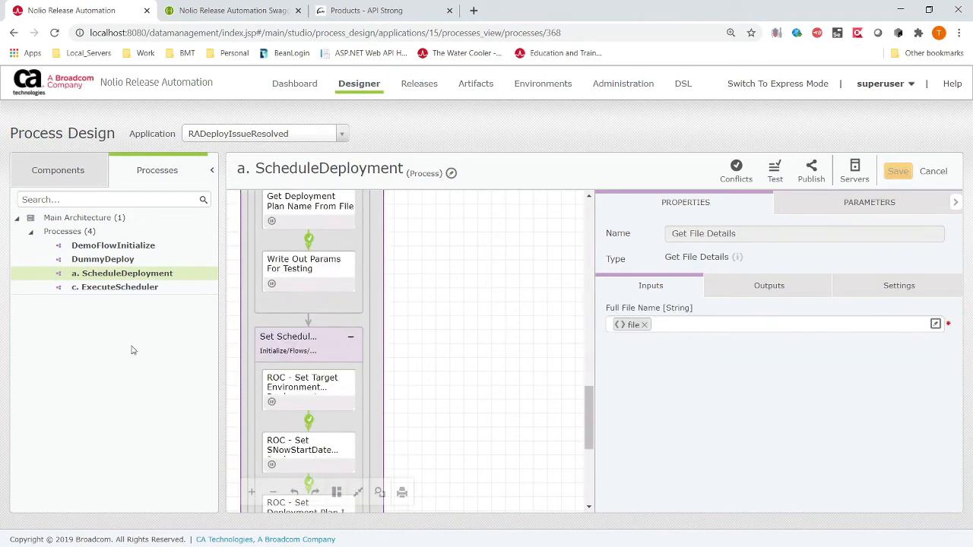
Close williams_ra.bat in Notepad2 and run the batch file from the C:\CARA\Scripts folder
drag(0, 163, 374, 175)
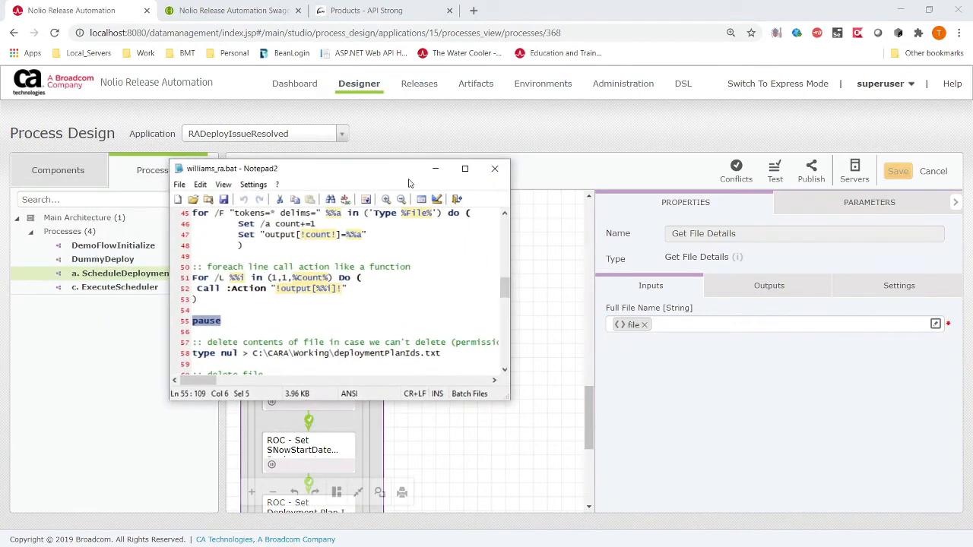
click(495, 168)
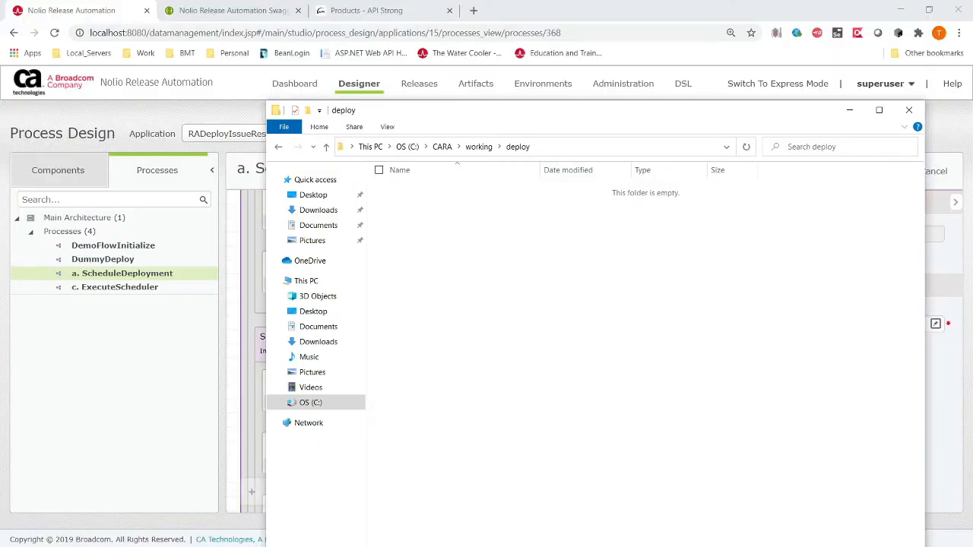
click(441, 146)
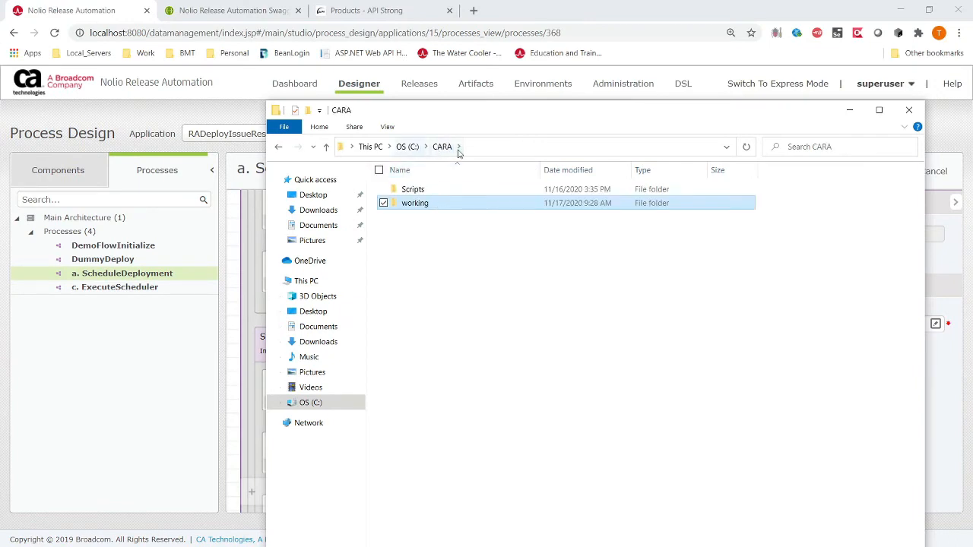
double_click(414, 203)
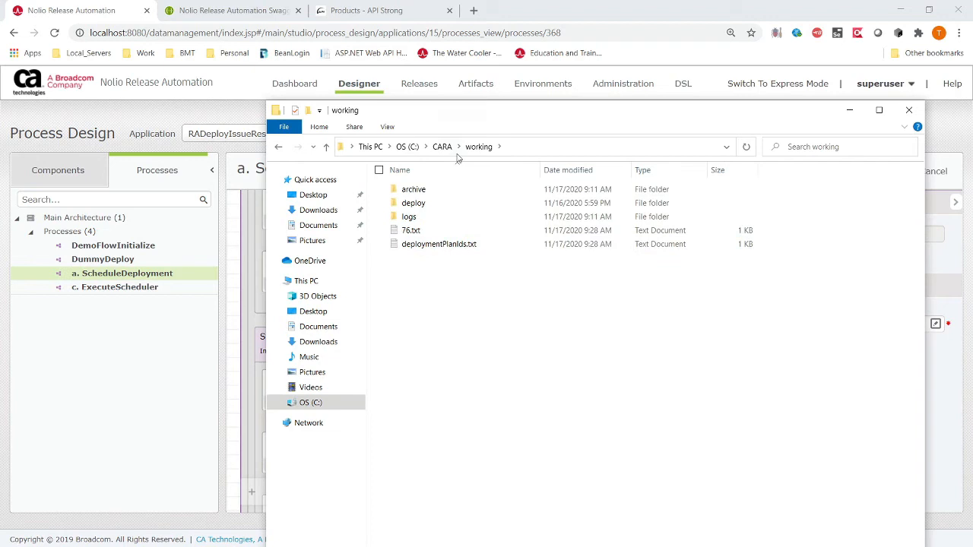
click(441, 147)
double_click(414, 190)
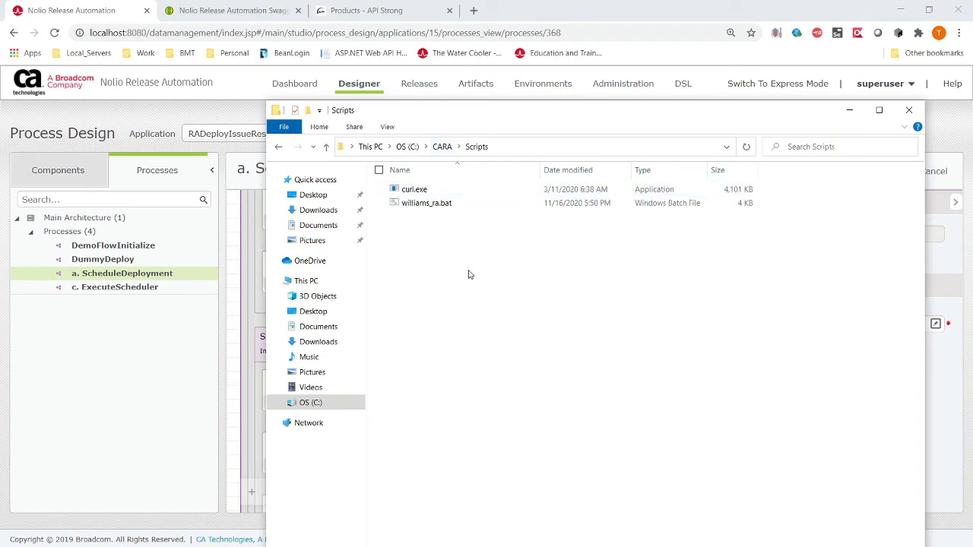
click(453, 203)
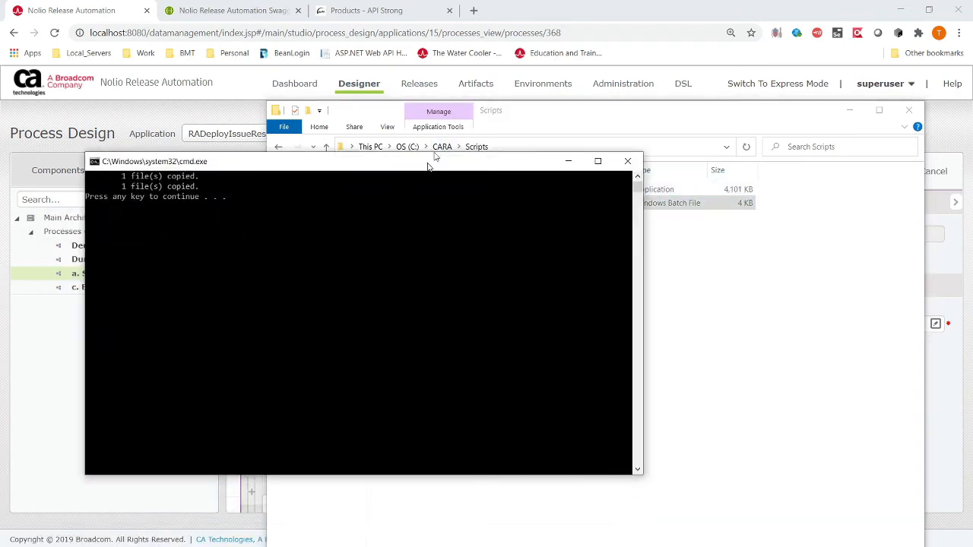
Move the command window aside and open the archive folder inside C:\CARA\working to check the copied file
drag(430, 159, 404, 195)
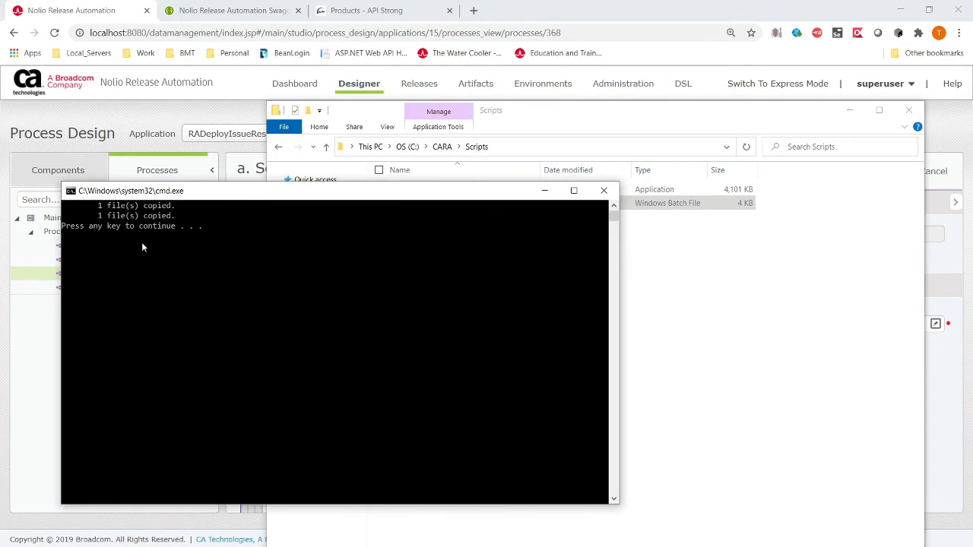
click(680, 304)
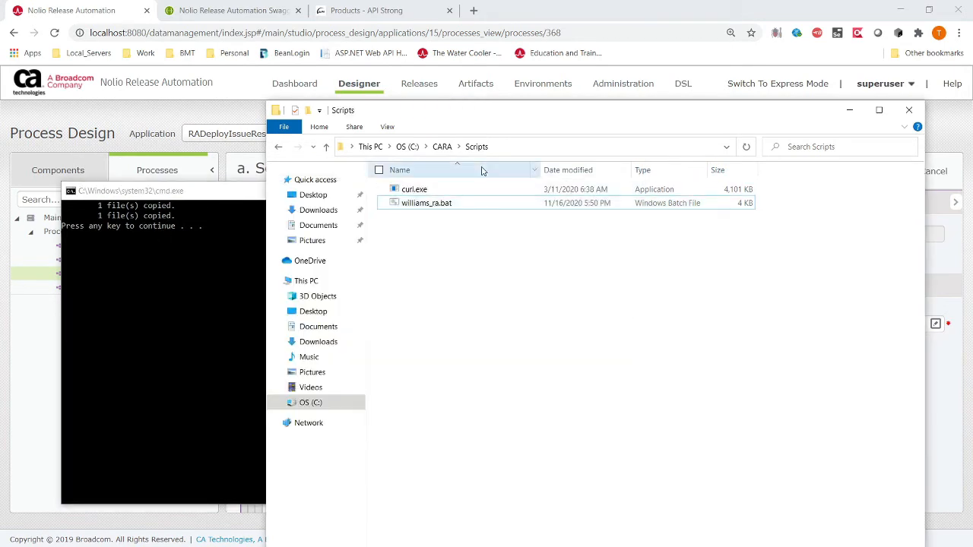
click(441, 147)
double_click(443, 204)
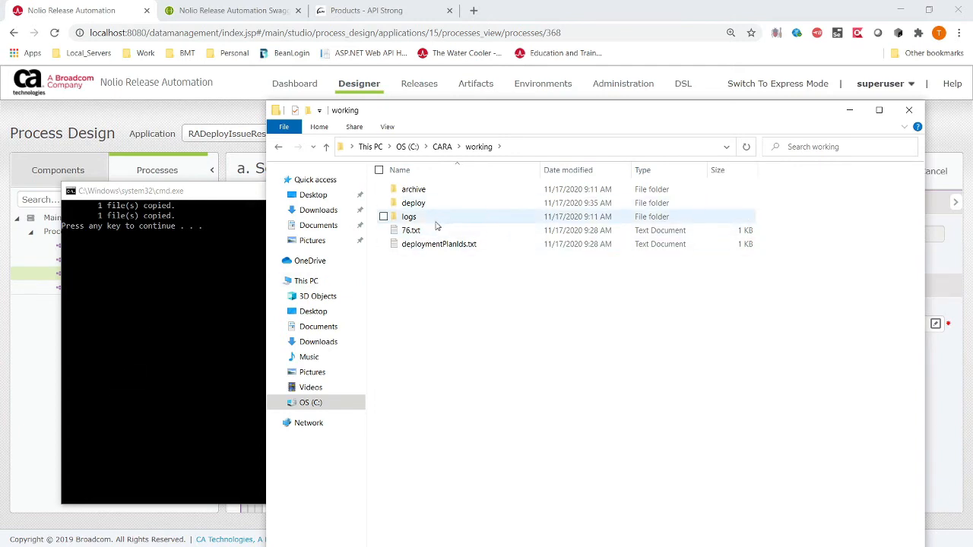
double_click(486, 190)
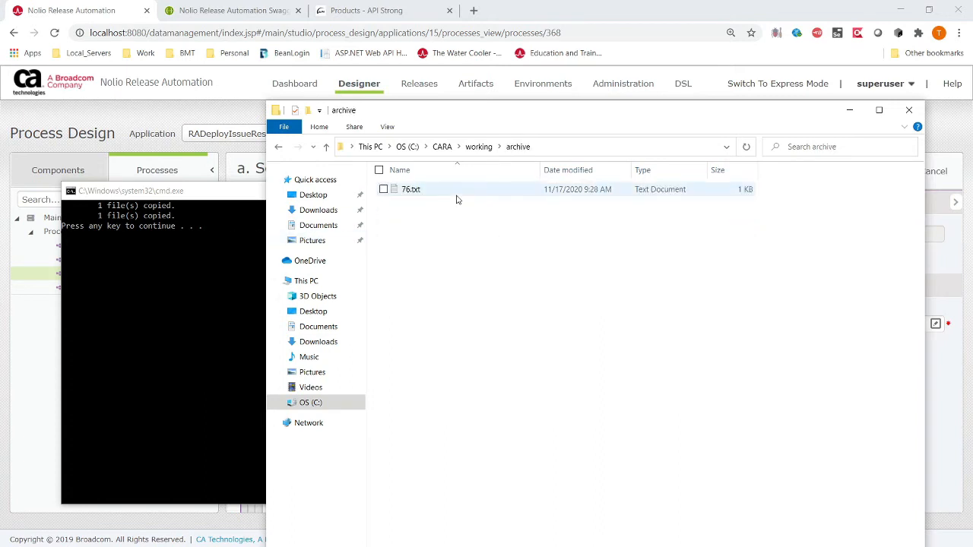
Open 76.txt from the archive folder, examine its deployment parameters from plan ID to SNowStartDate, and close it
key(alt+Left)
double_click(406, 189)
double_click(410, 190)
drag(310, 268, 161, 217)
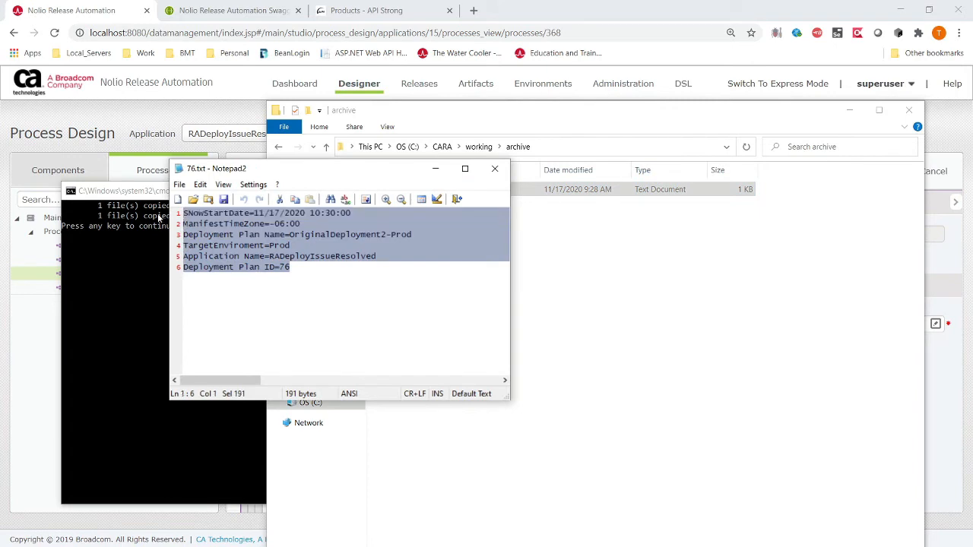
click(317, 267)
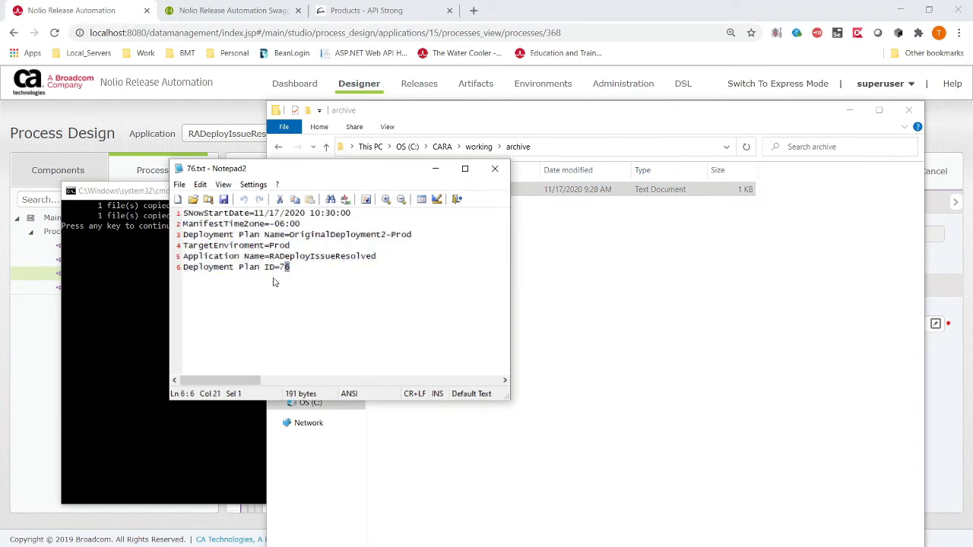
click(309, 256)
drag(349, 215, 195, 221)
click(494, 168)
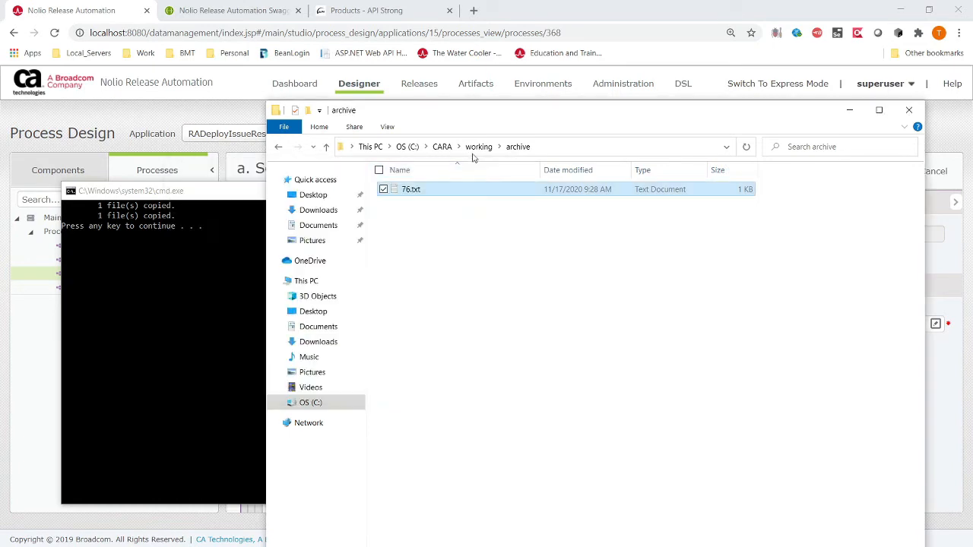
Check the deploy folder inside C:\CARA\working for the copied file and return to the working folder
click(479, 147)
double_click(425, 204)
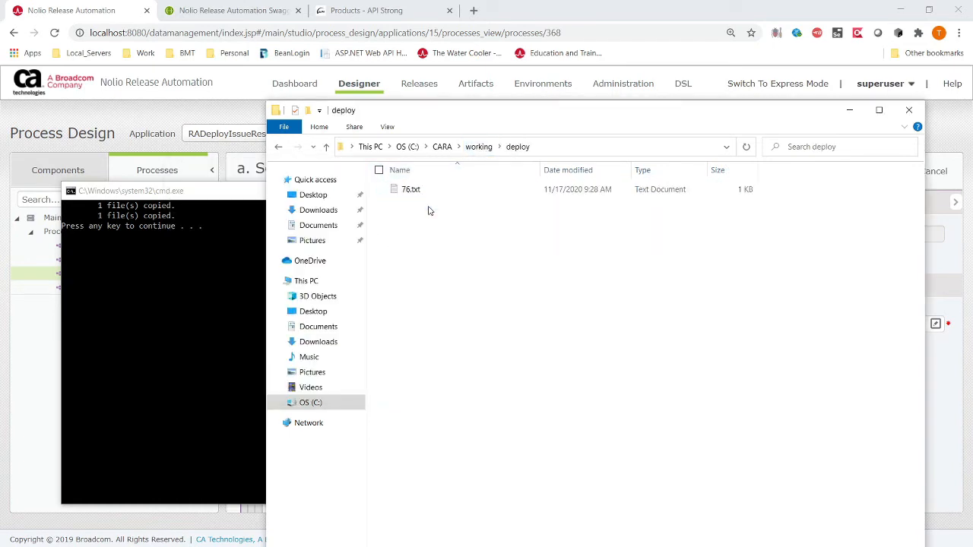
click(479, 147)
Continue the paused batch script in the command window so it sends its first request
click(184, 307)
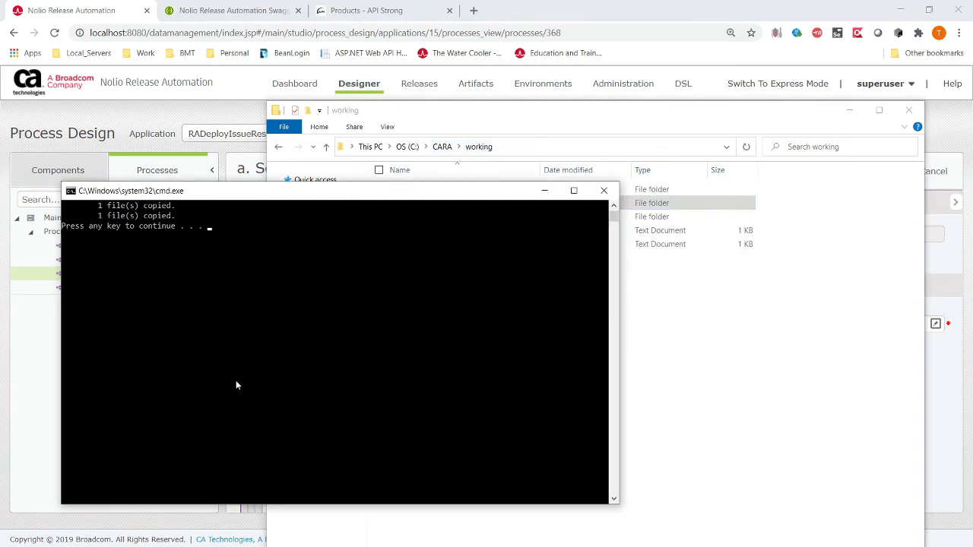
key(Return)
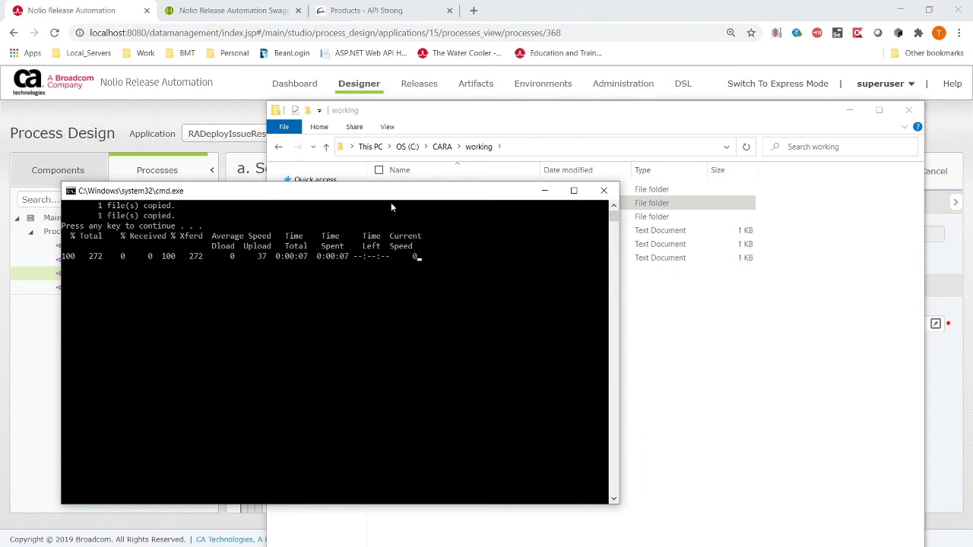
drag(395, 198, 387, 210)
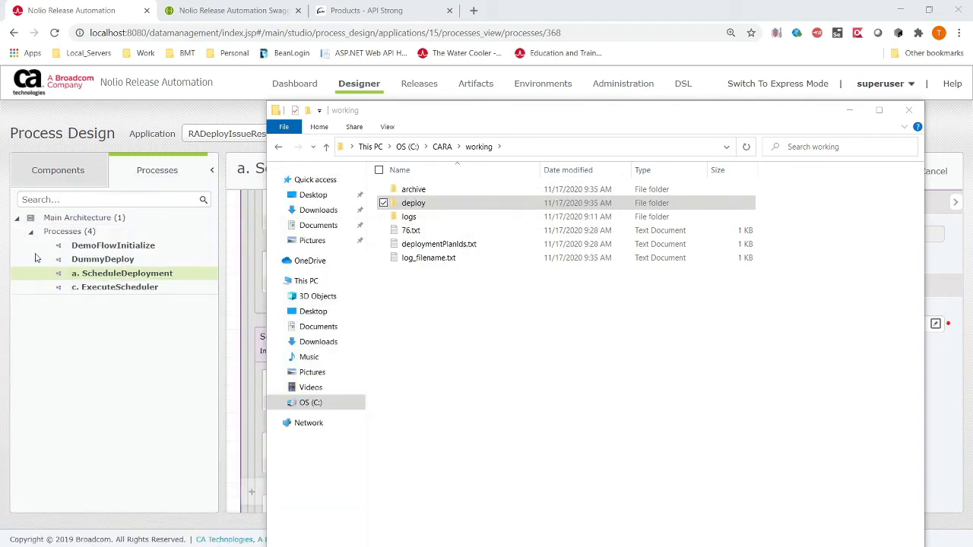
Switch to Nolio Release Automation and open Deployment Plans by Projects under Releases
click(201, 412)
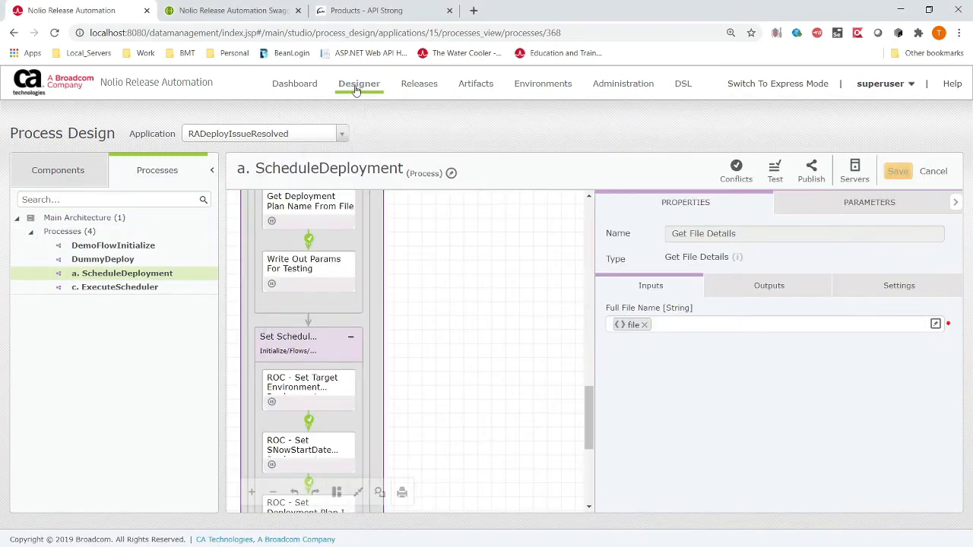
mouse_move(354, 85)
mouse_move(420, 87)
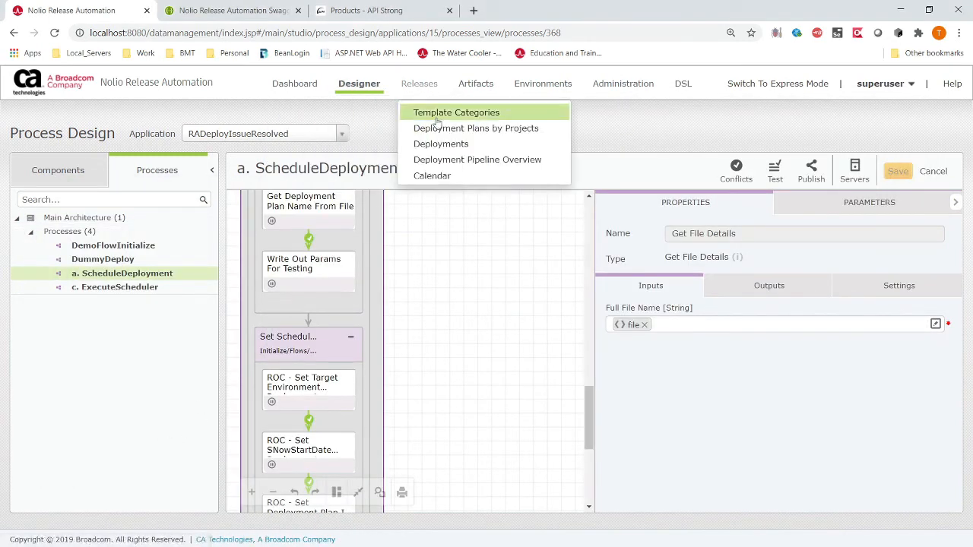
click(446, 132)
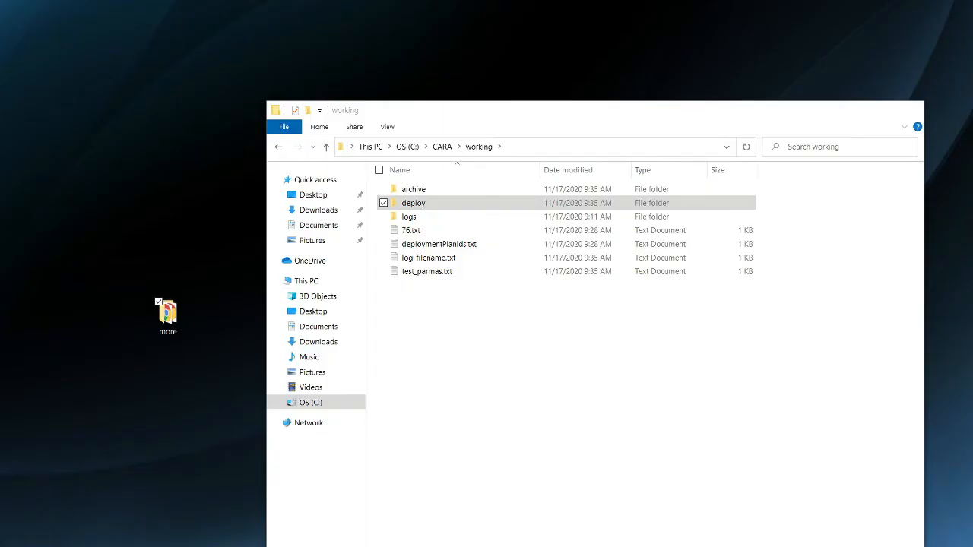
Check the files in the working folder, then return to Nolio and show the deployments of the ScheduleDeploy-76 plan
key(alt+Tab)
click(421, 231)
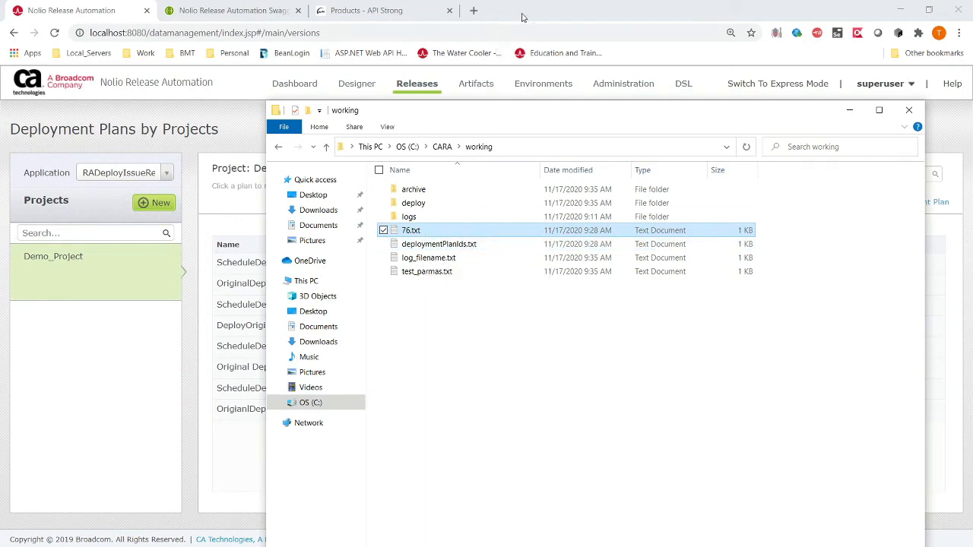
click(384, 34)
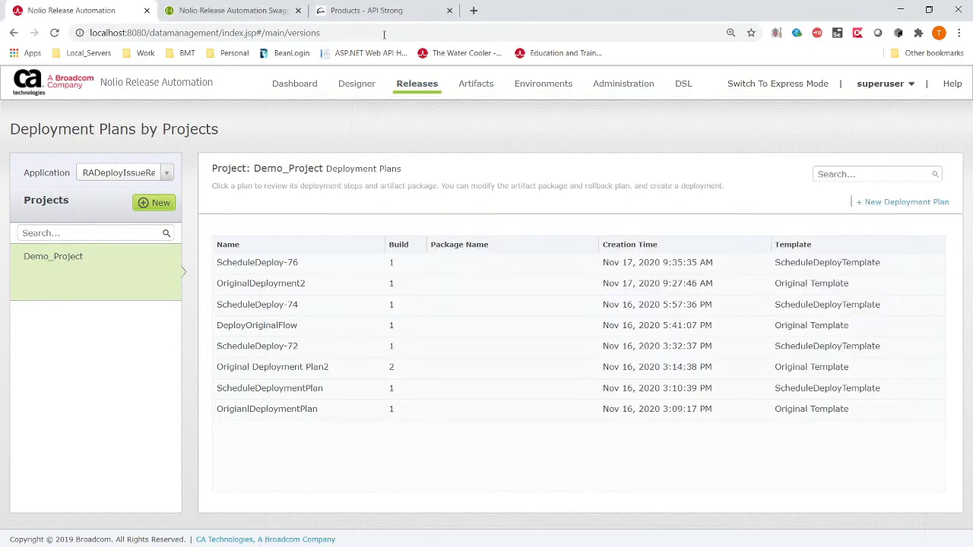
click(277, 268)
click(182, 176)
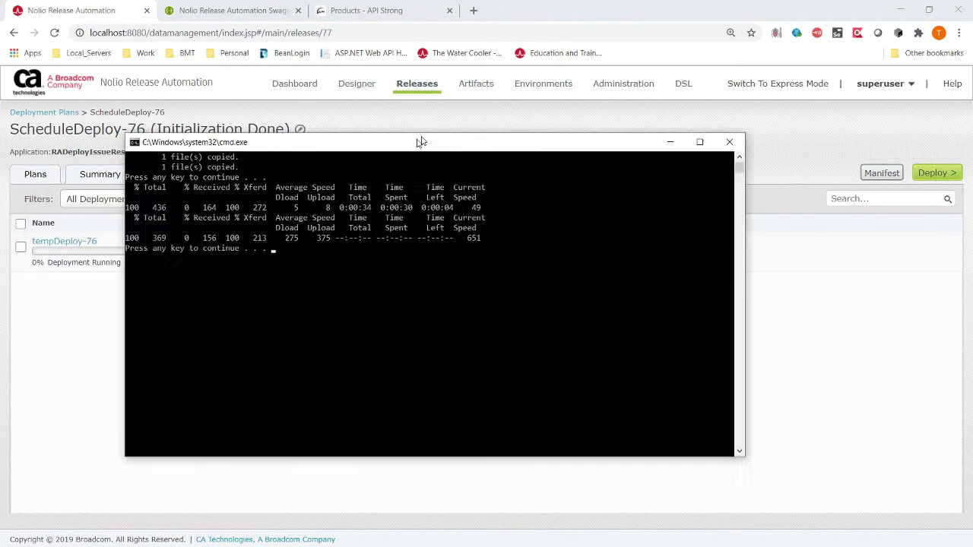
Clear the text selection in the command window and continue the batch script through its pause and timed wait
click(480, 279)
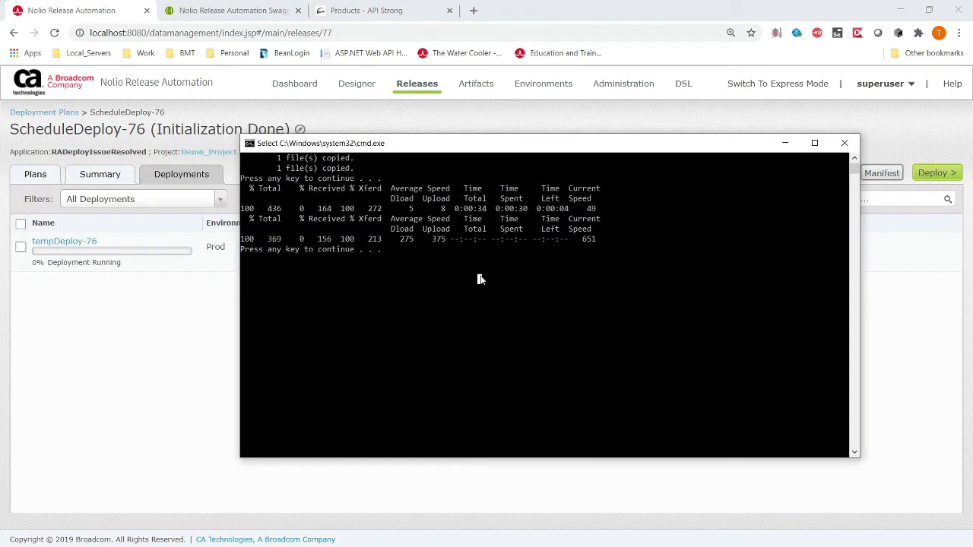
right_click(480, 280)
key(Return)
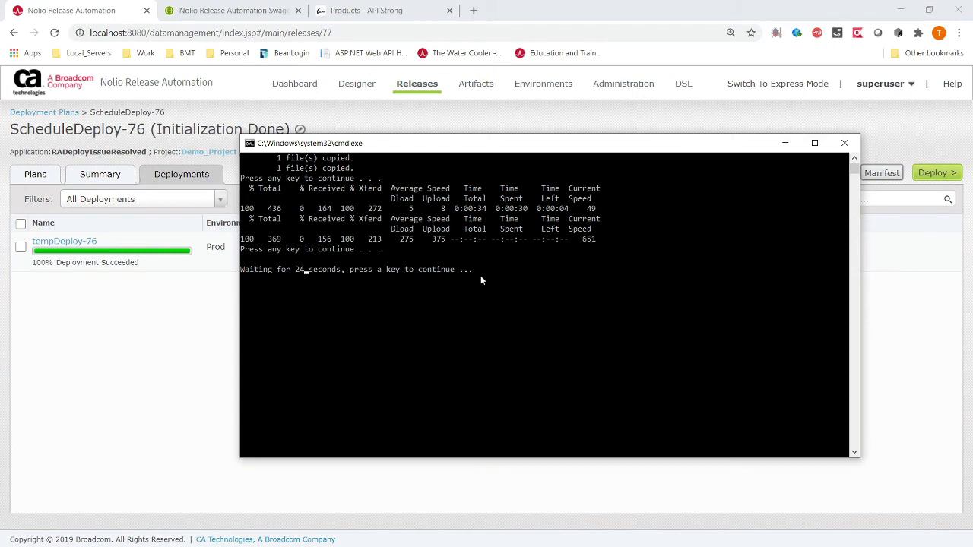
key(Return)
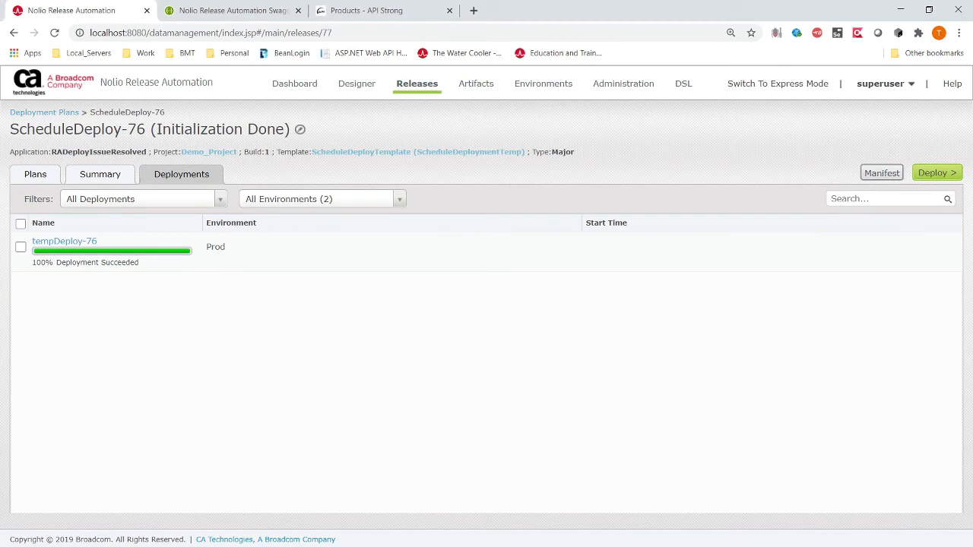
Review the tempDeploy-76 deployment details, then reopen the ScheduleDeploy-76 plan from Deployment Plans by Projects
click(86, 241)
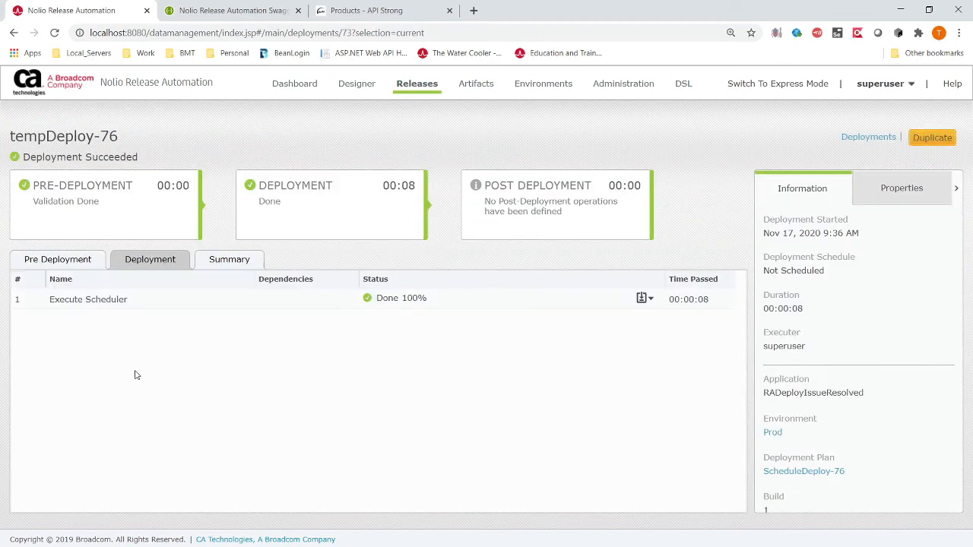
key(alt+Left)
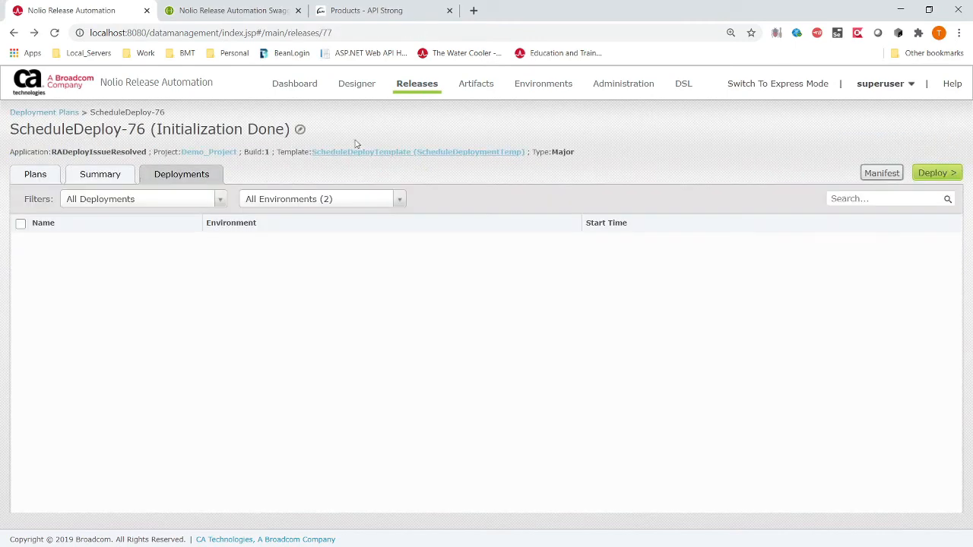
mouse_move(425, 90)
click(443, 125)
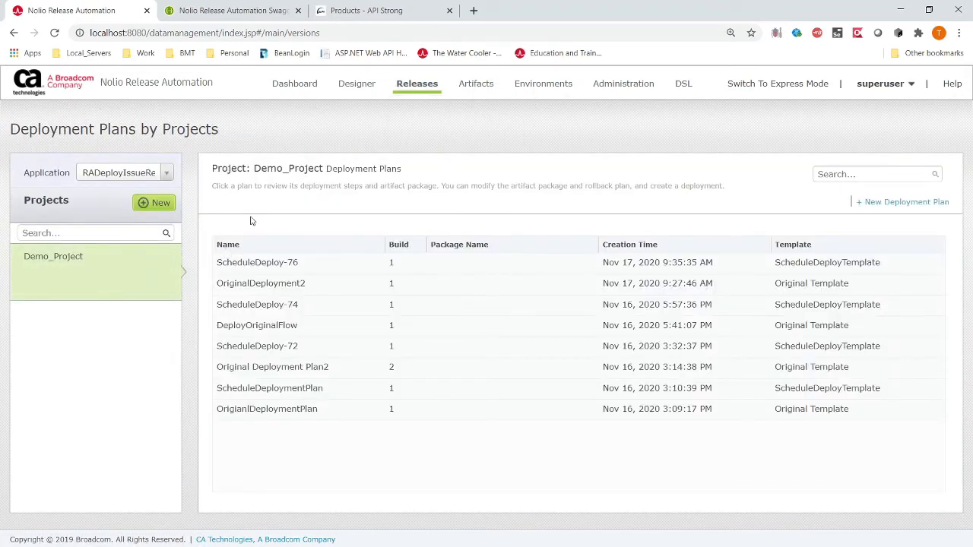
double_click(113, 131)
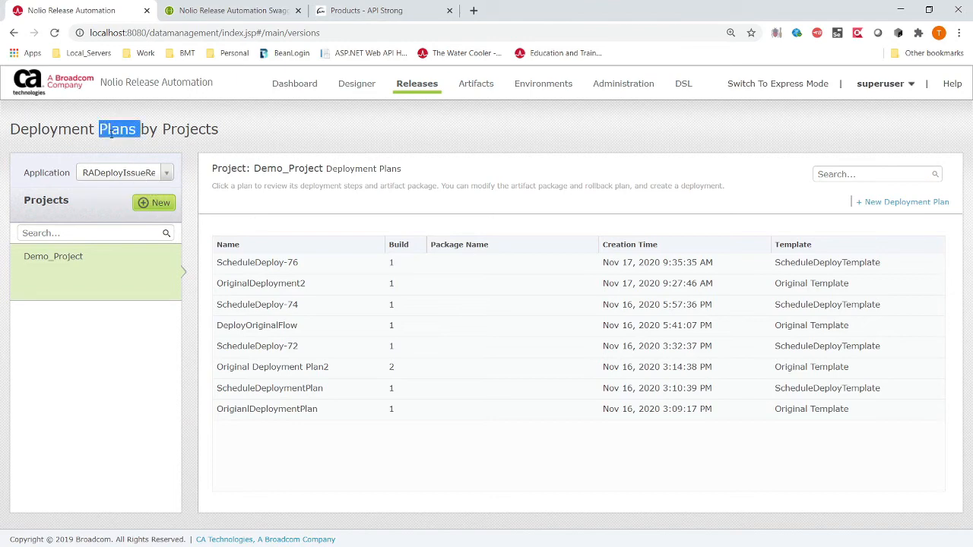
click(261, 265)
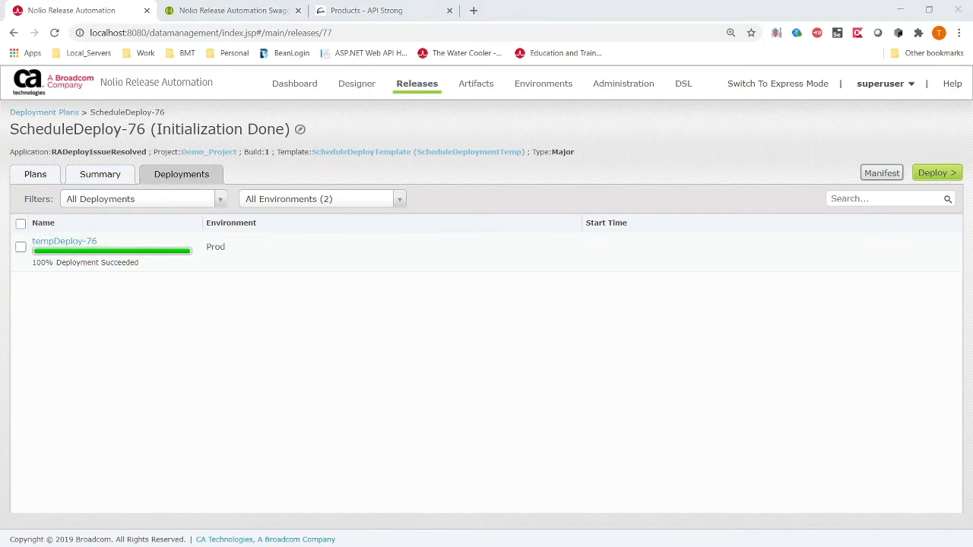
Open output_run_deployment.txt from the working logs folder in a maximized window, examine the JSON response on line 14, and close it
key(alt+Tab)
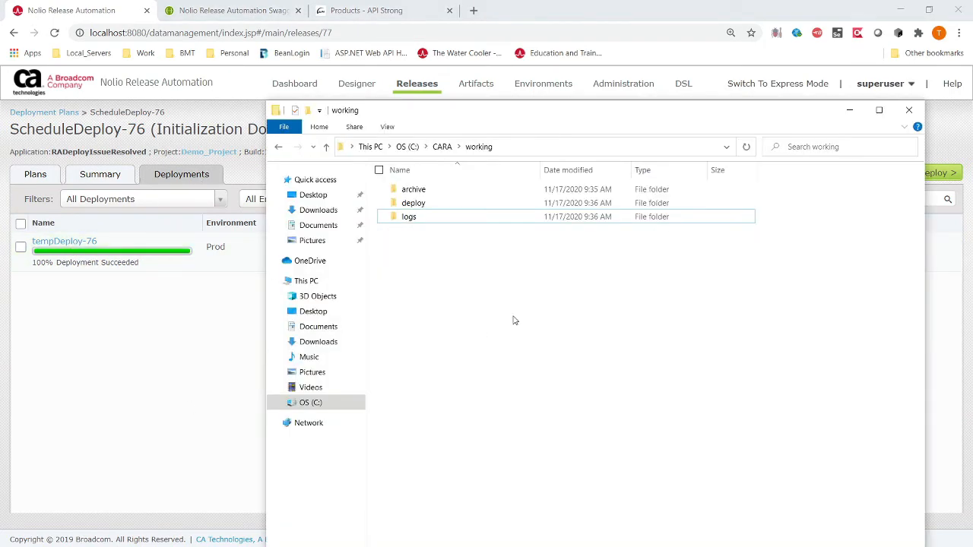
double_click(429, 217)
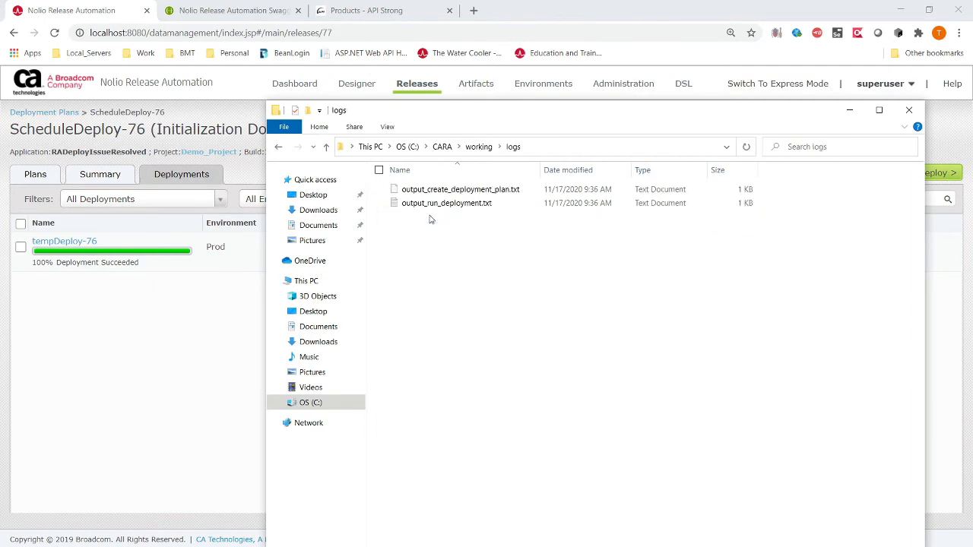
double_click(435, 204)
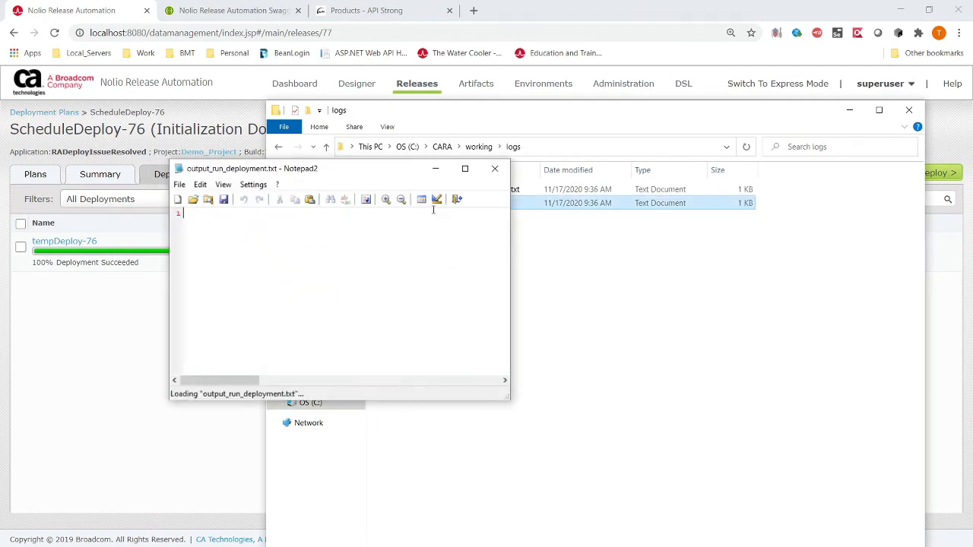
click(464, 168)
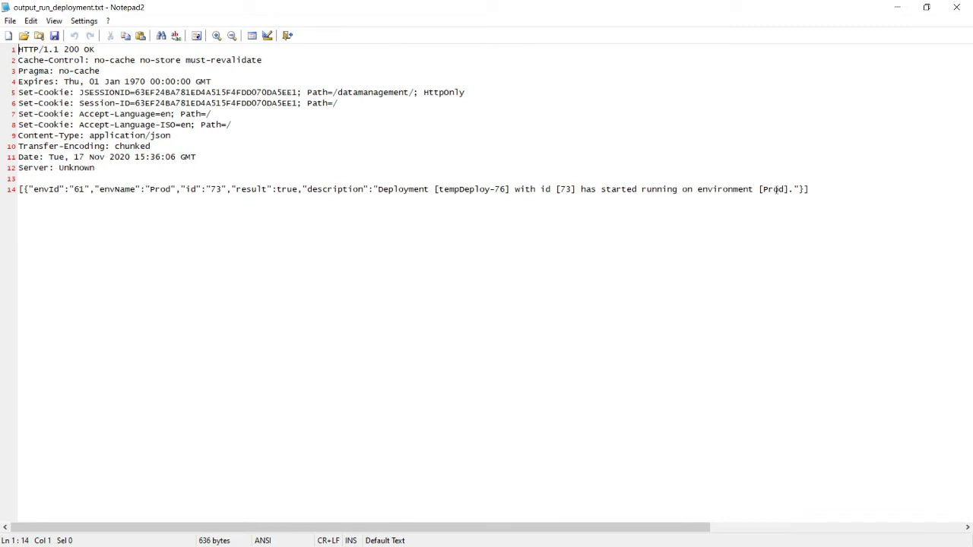
click(812, 190)
drag(810, 189, 13, 191)
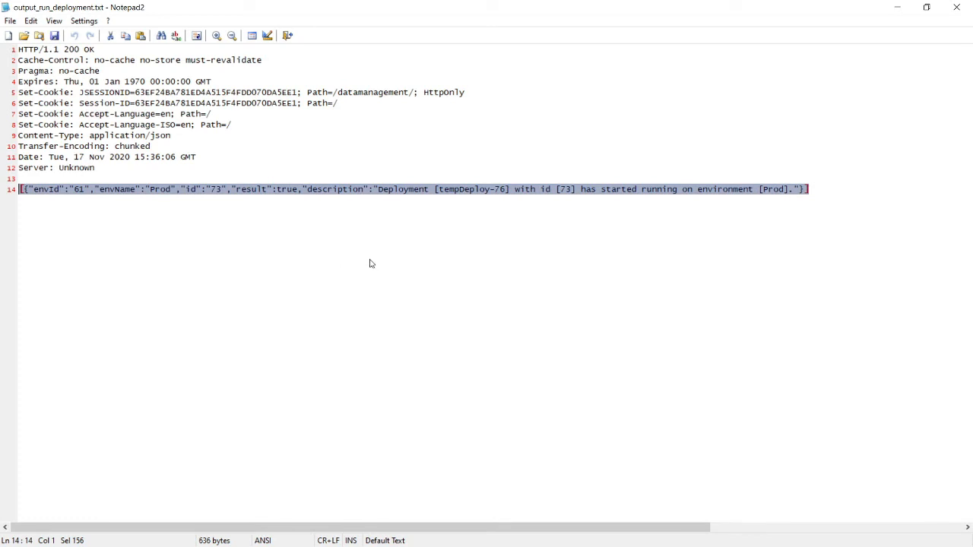
key(End)
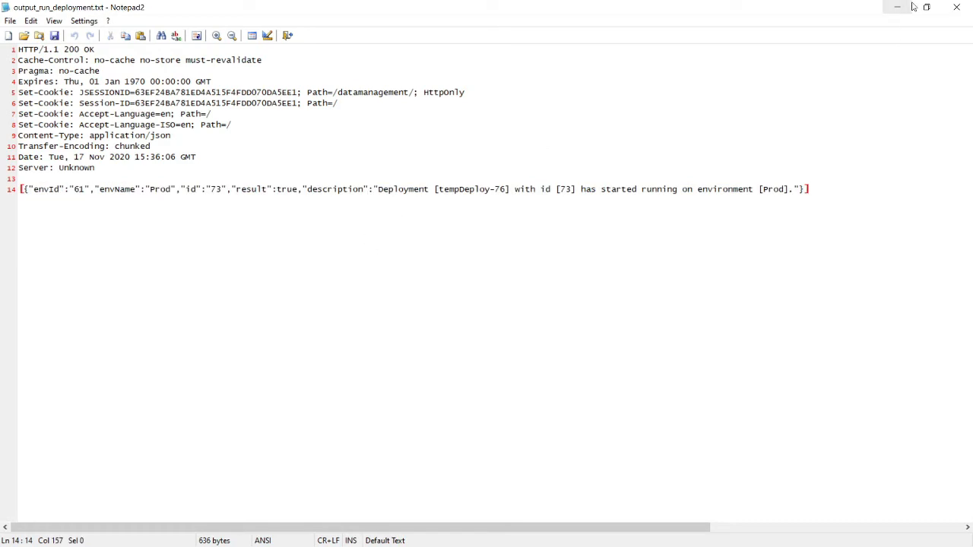
click(956, 7)
Open output_create_deployment_plan.txt, examine the deployment plan creation response on its last line, and close the file
click(435, 190)
double_click(435, 190)
key(ctrl+End)
drag(867, 185, 10, 189)
click(351, 237)
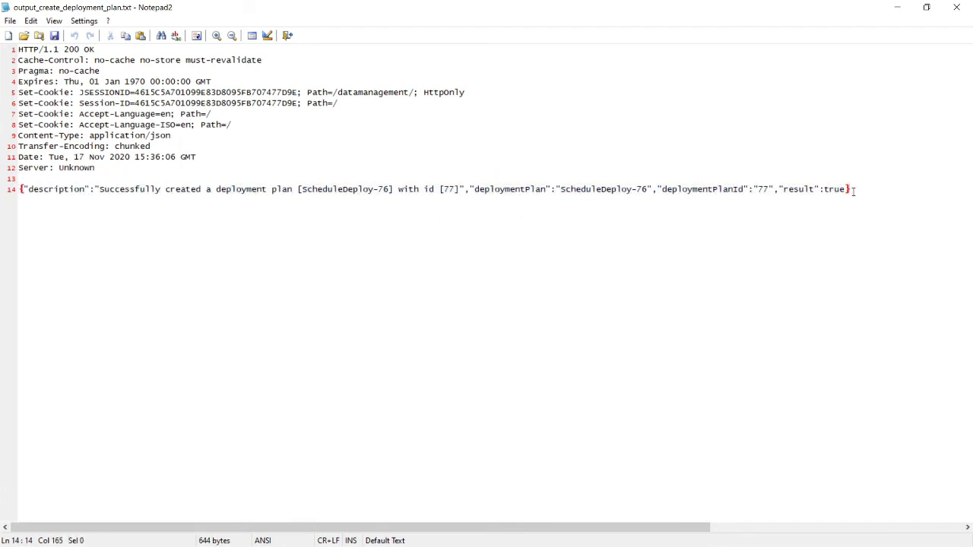
drag(351, 237, 33, 157)
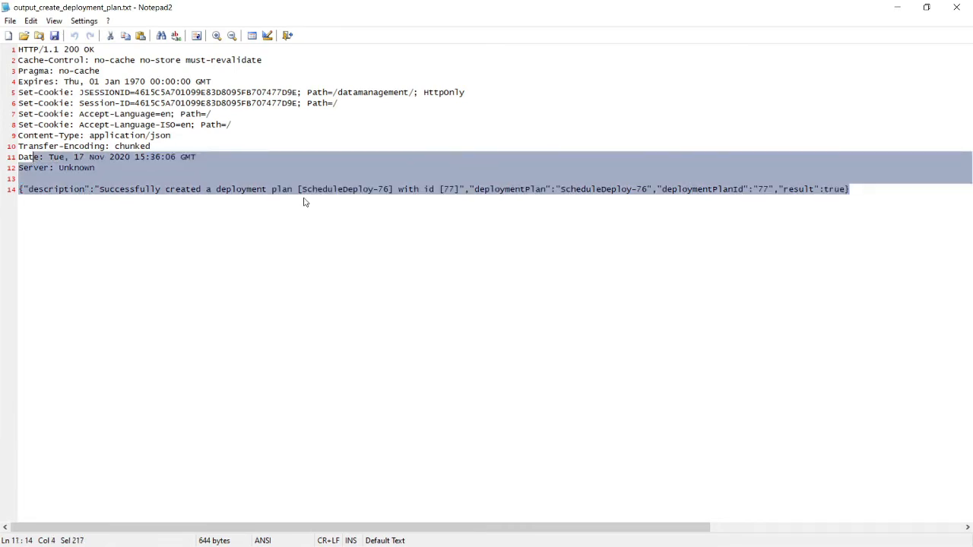
click(956, 7)
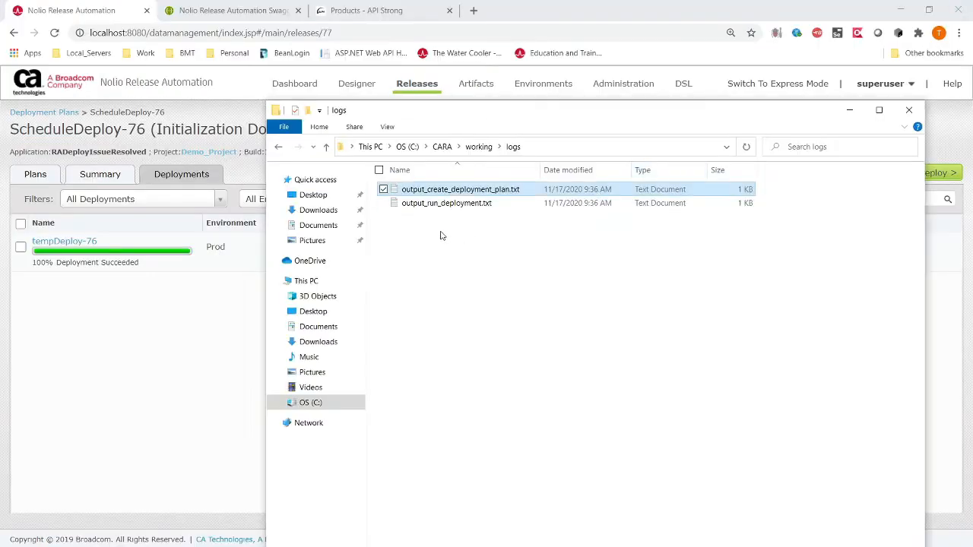
Reopen output_run_deployment.txt for another look at the run response, then close it
double_click(395, 202)
click(273, 190)
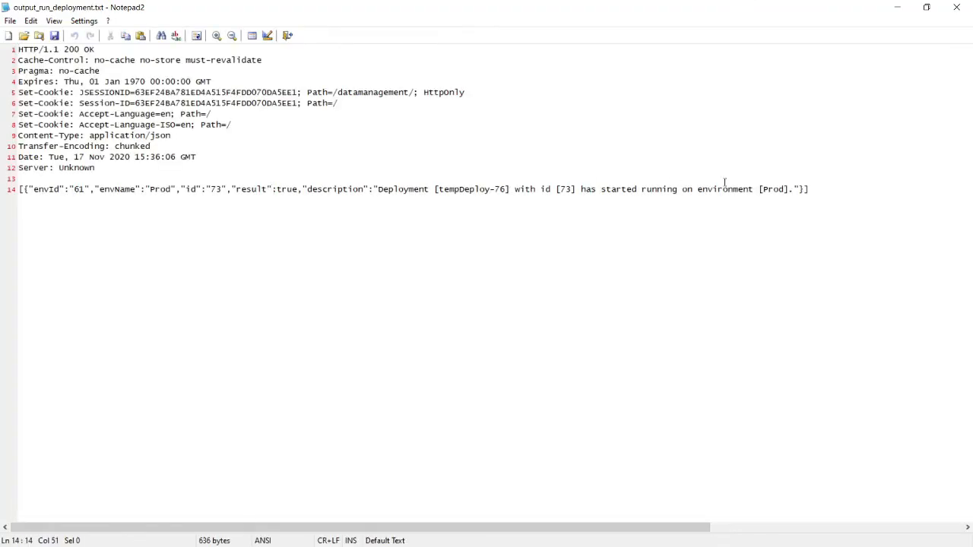
click(15, 167)
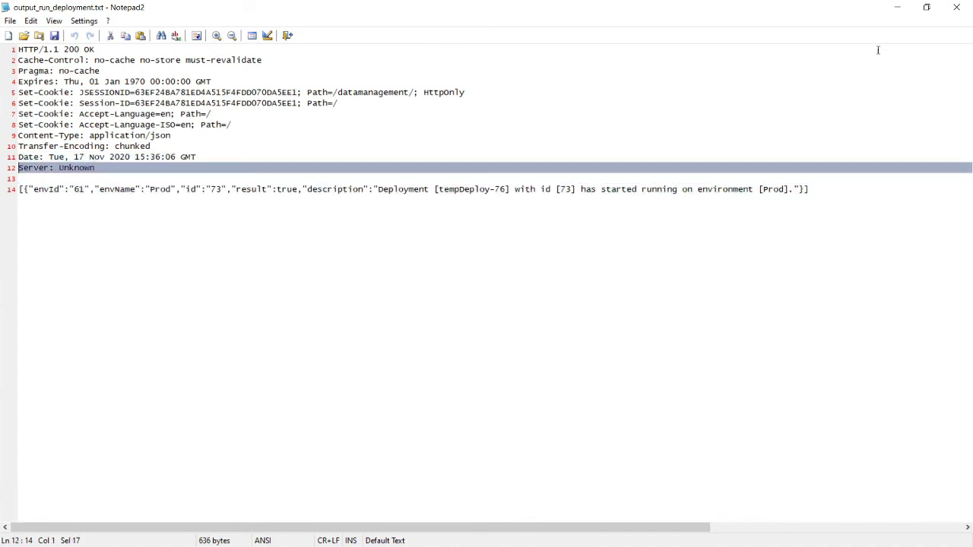
click(958, 7)
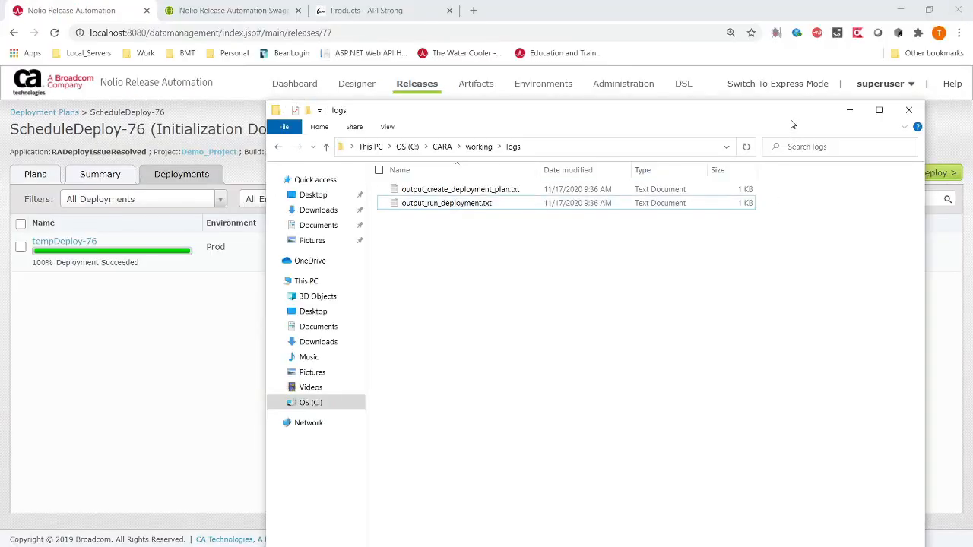
Check the archive folder inside C:\CARA\working for 76.txt and switch back to Nolio Release Automation
click(478, 147)
double_click(441, 192)
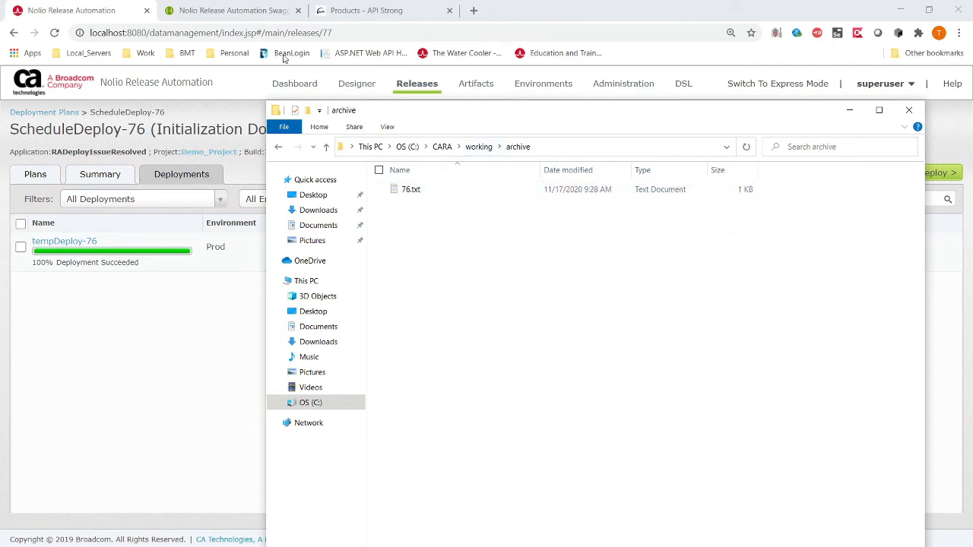
click(339, 32)
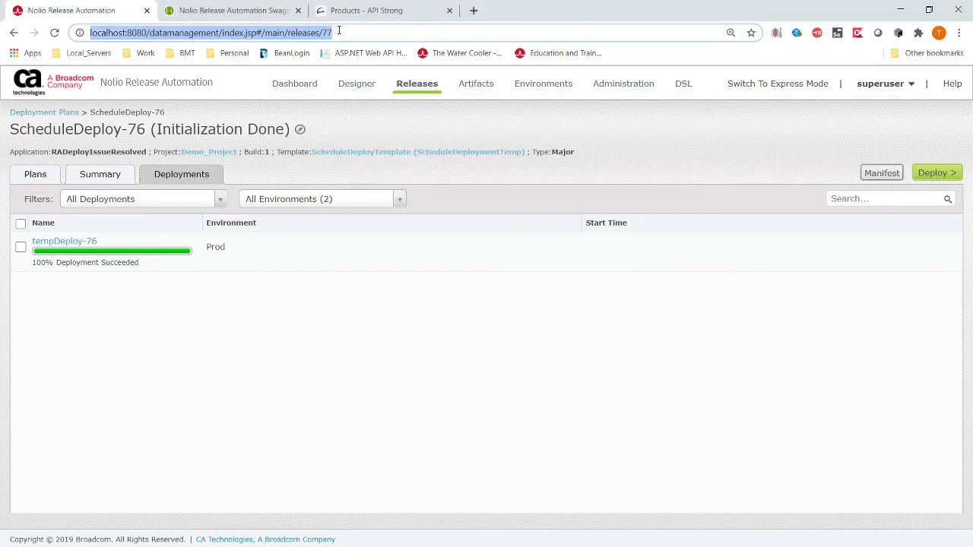
Change the release number in the page address to 76 and view the deployments of OriginalDeployment2
click(339, 32)
key(BackSpace)
text(6)
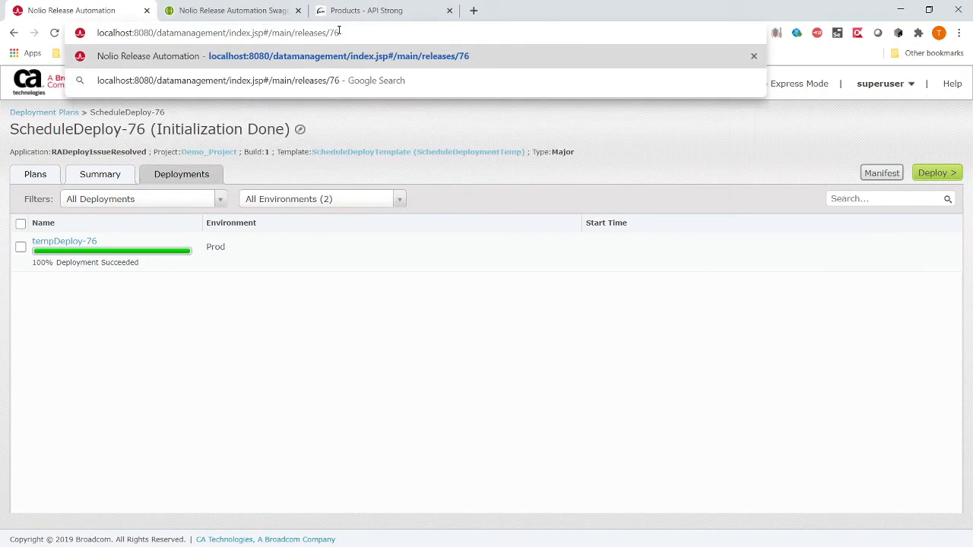
key(Return)
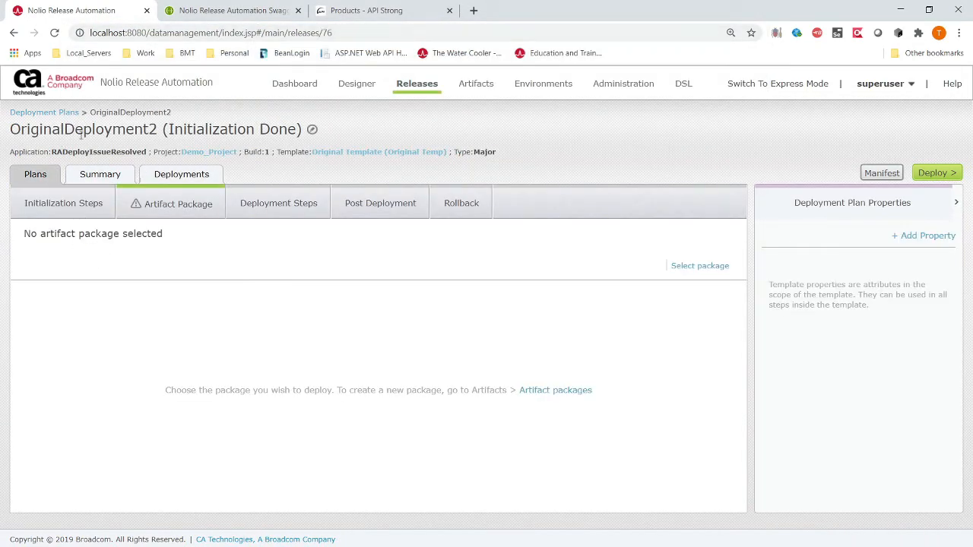
double_click(80, 133)
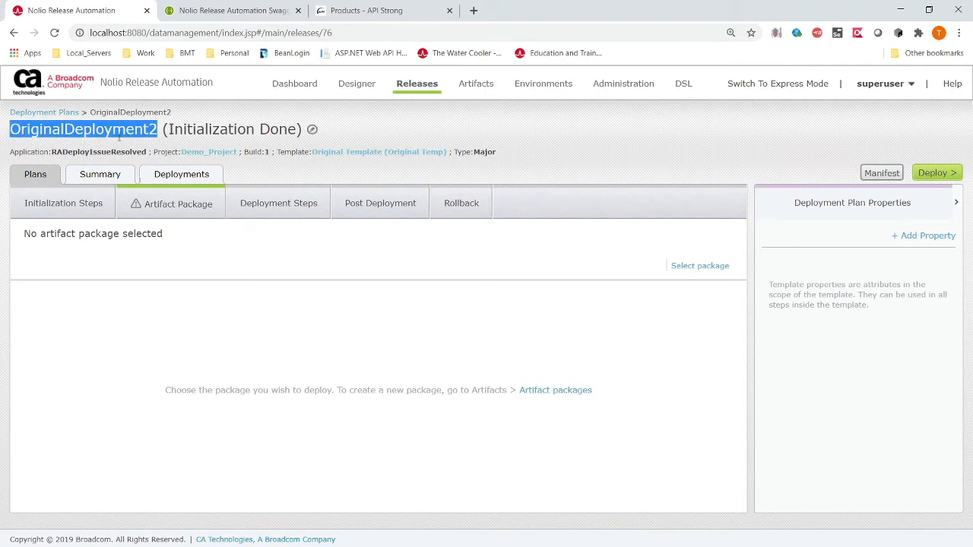
click(196, 178)
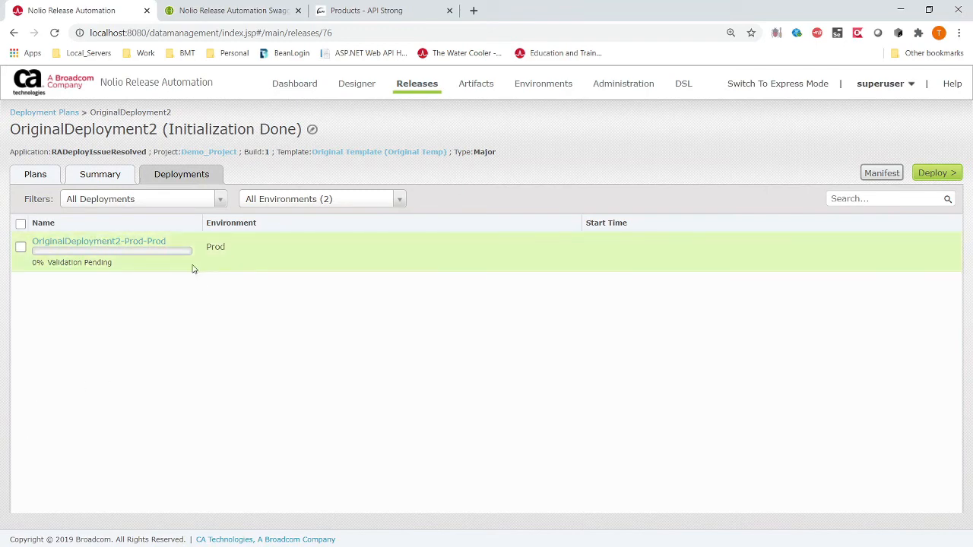
Open the release calendar and examine the November 17 entries for tempDeploy-76 and OriginalDeployment2-Prod-Prod
mouse_move(414, 89)
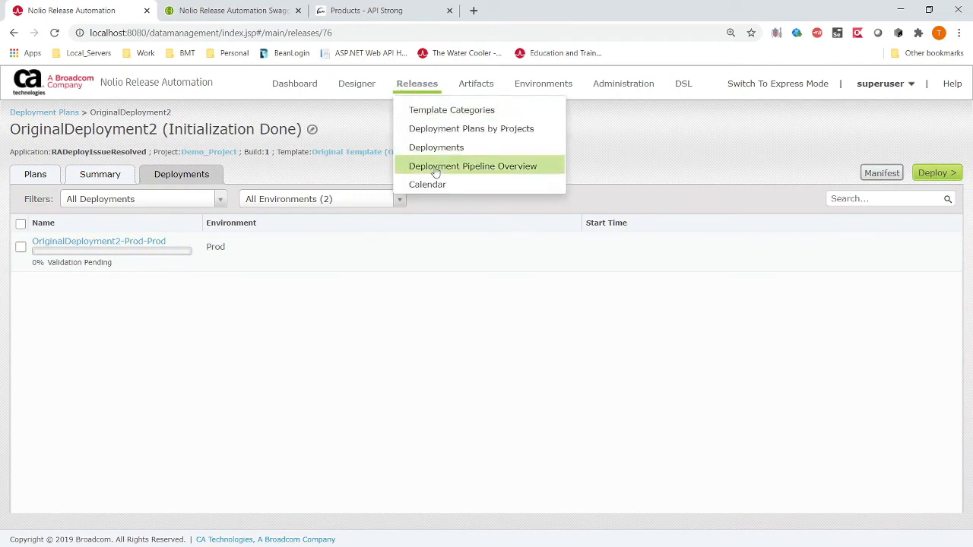
click(427, 186)
mouse_move(472, 291)
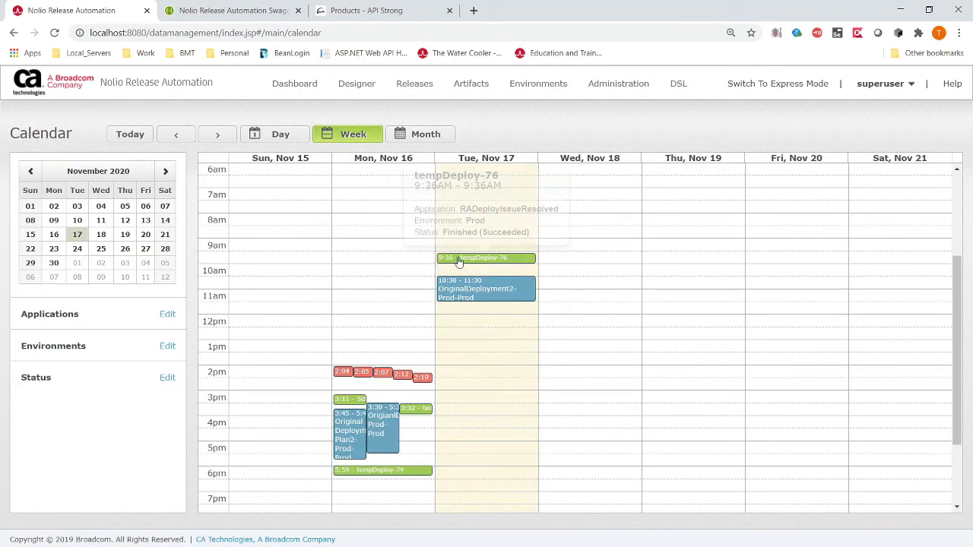
mouse_move(505, 257)
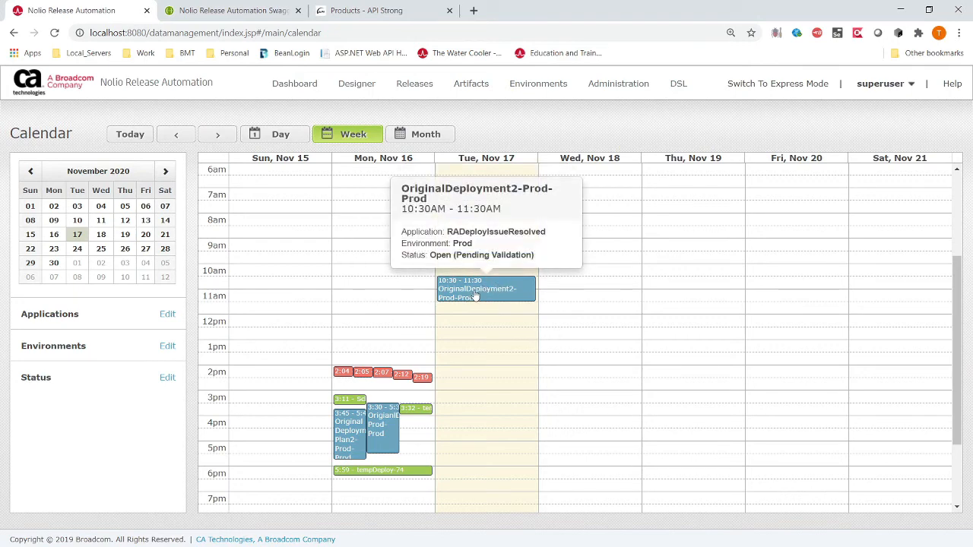
mouse_move(376, 422)
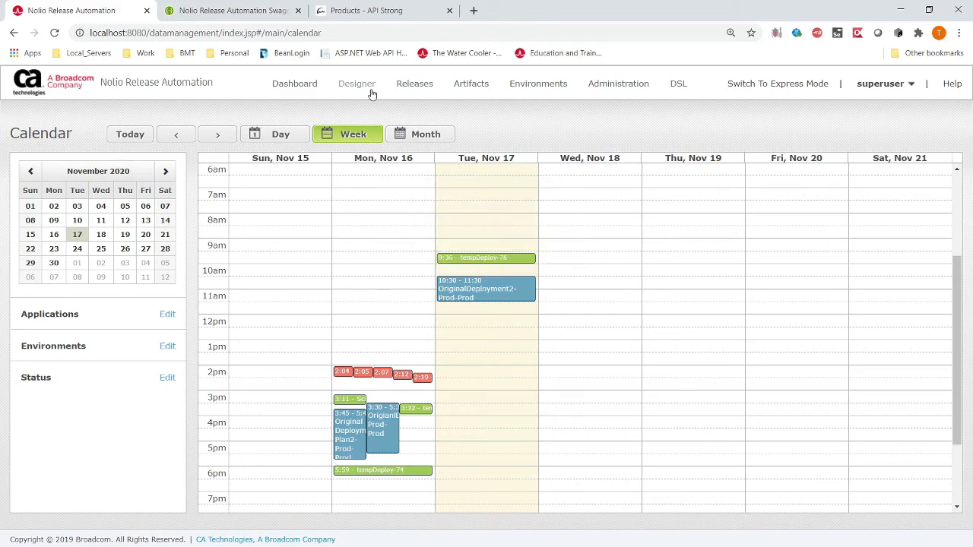
Glance at Process Design, list the Demo_Project deployment plans, and open the OriginalDeployment2 plan
mouse_move(363, 87)
click(380, 126)
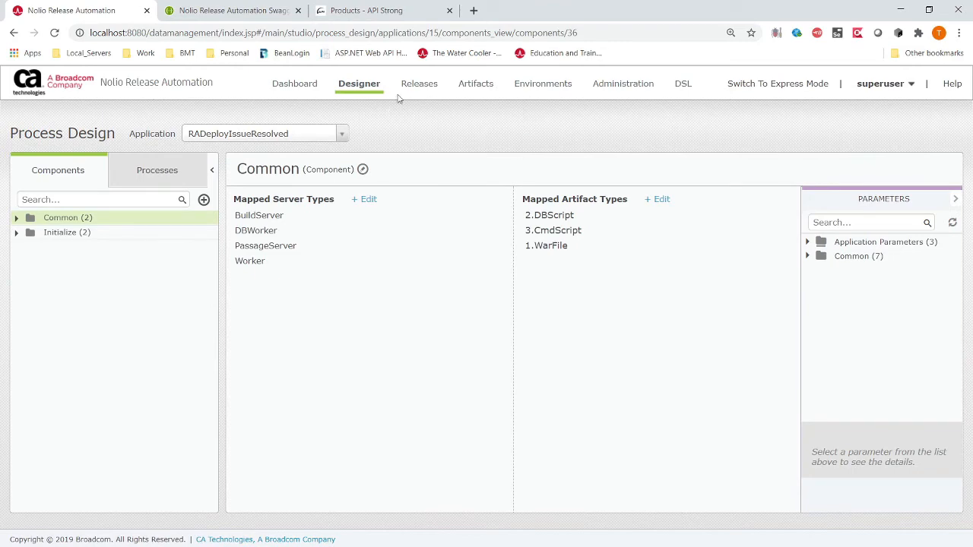
mouse_move(408, 90)
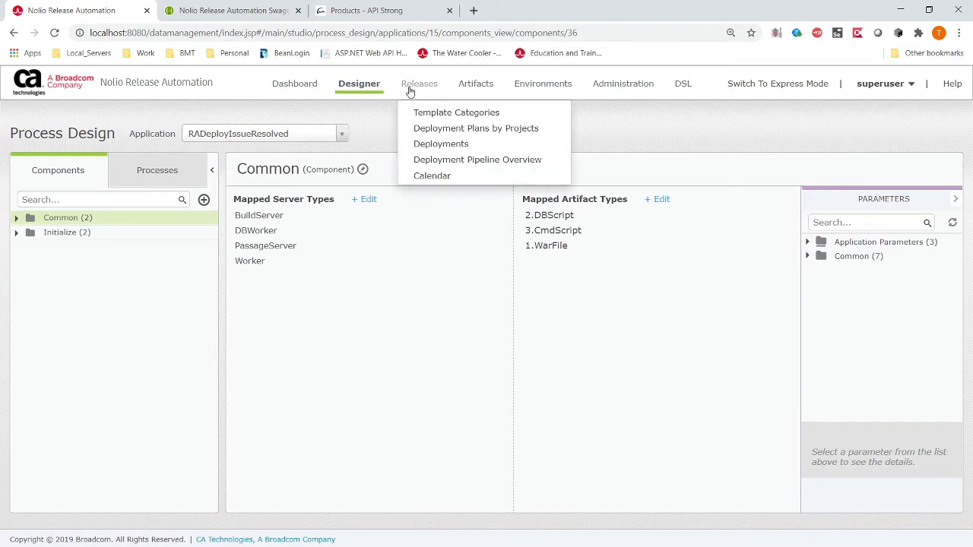
click(429, 135)
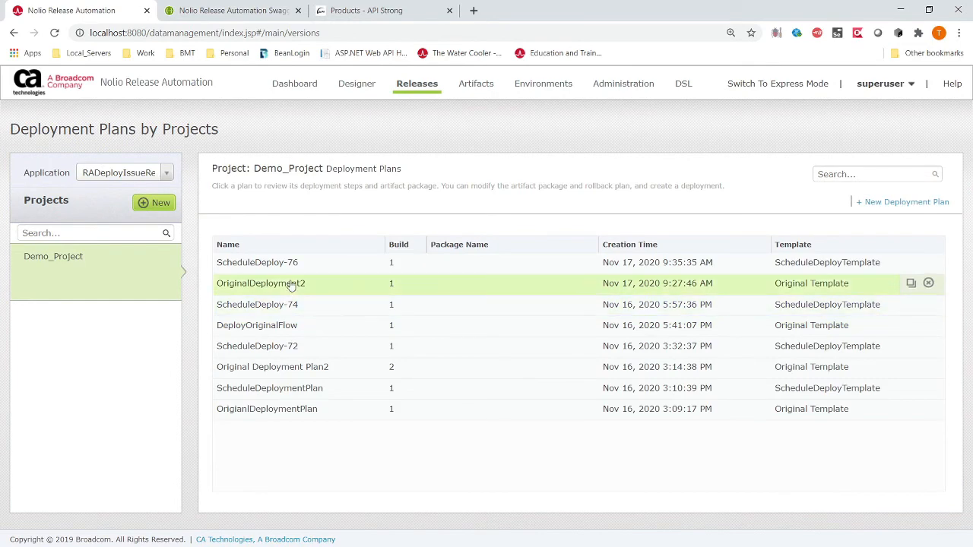
click(288, 284)
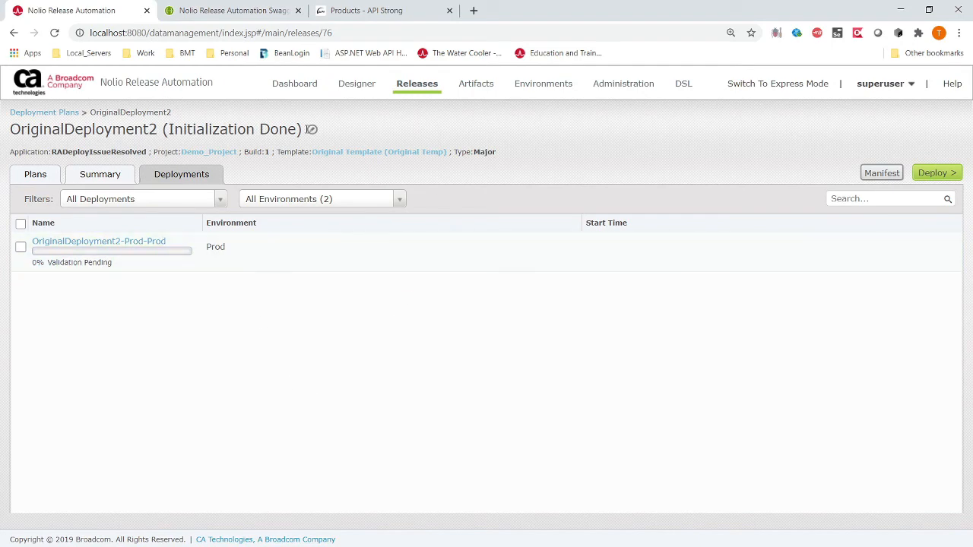
Open the ExecuteScheduler process in Process Design and inspect the inputs of its _Test2CreateDeploymentToTargetEnv action
mouse_move(354, 83)
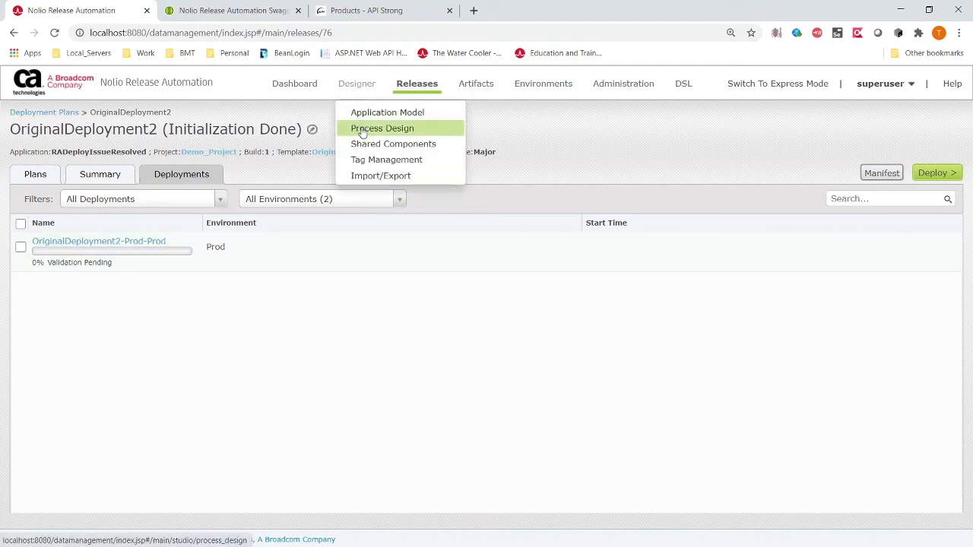
click(362, 131)
click(160, 182)
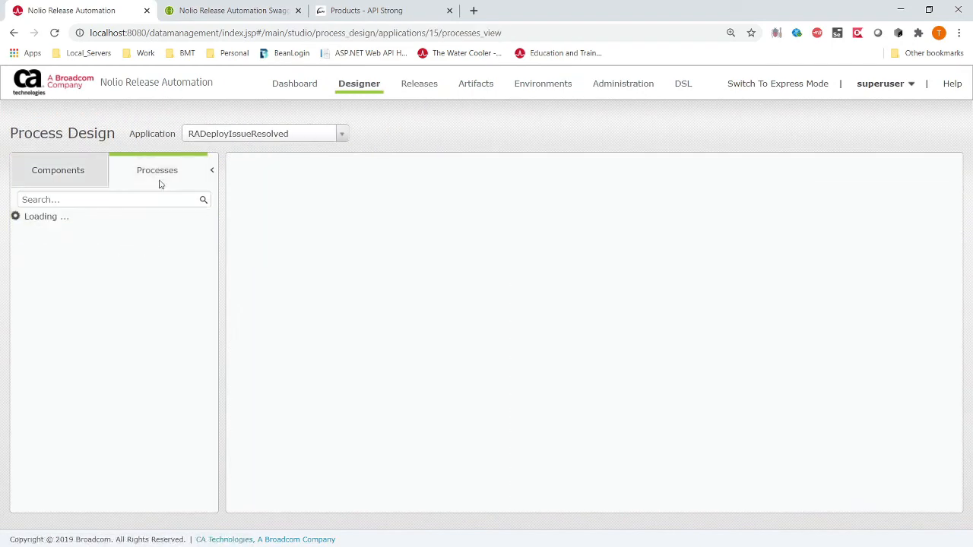
click(90, 231)
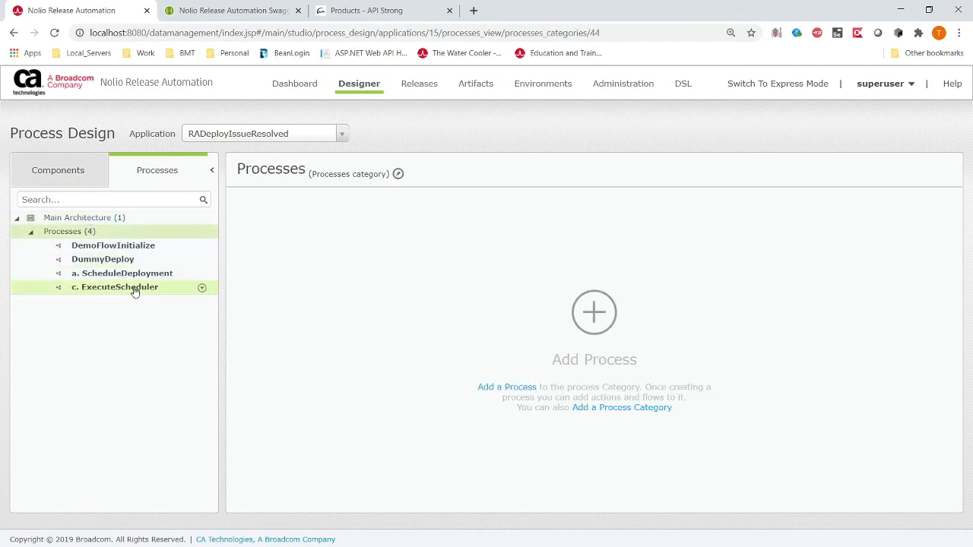
click(134, 293)
scroll(311, 406, down, 8)
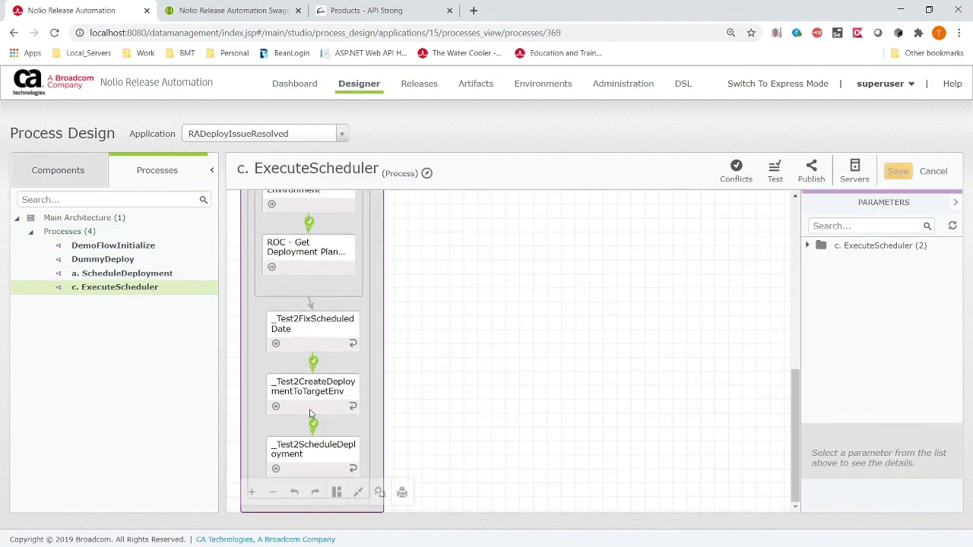
click(311, 403)
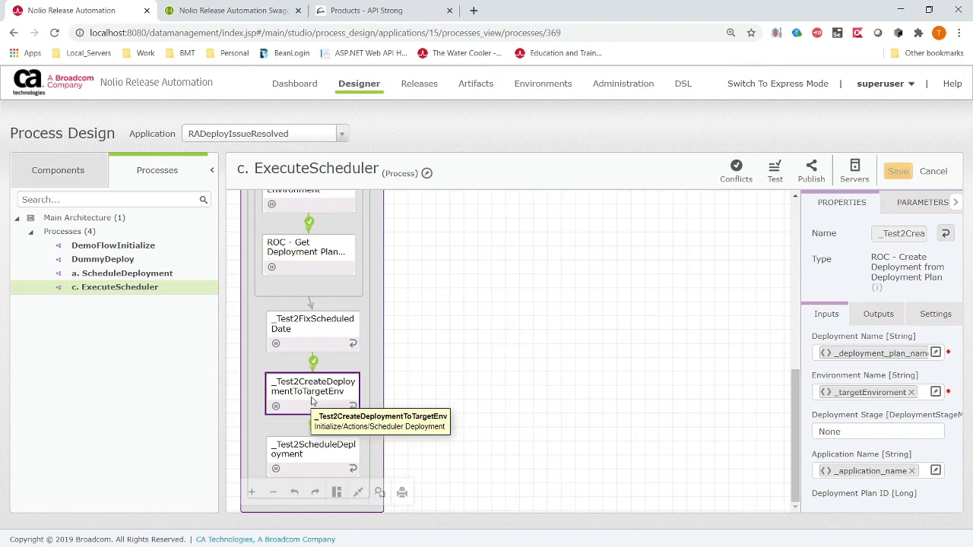
Reopen the OriginalDeployment2 plan and review its deployment steps, initialization steps, and deployments
mouse_move(419, 85)
click(449, 127)
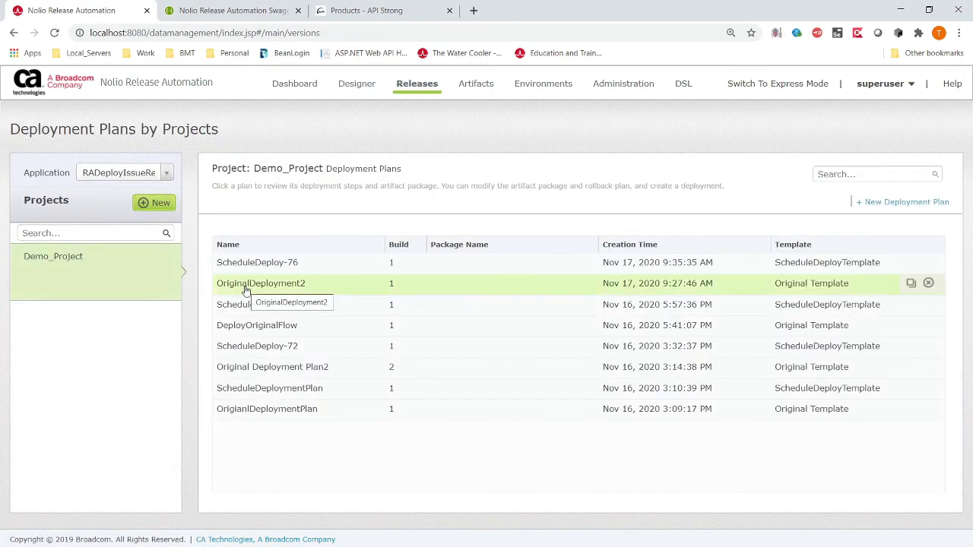
click(245, 289)
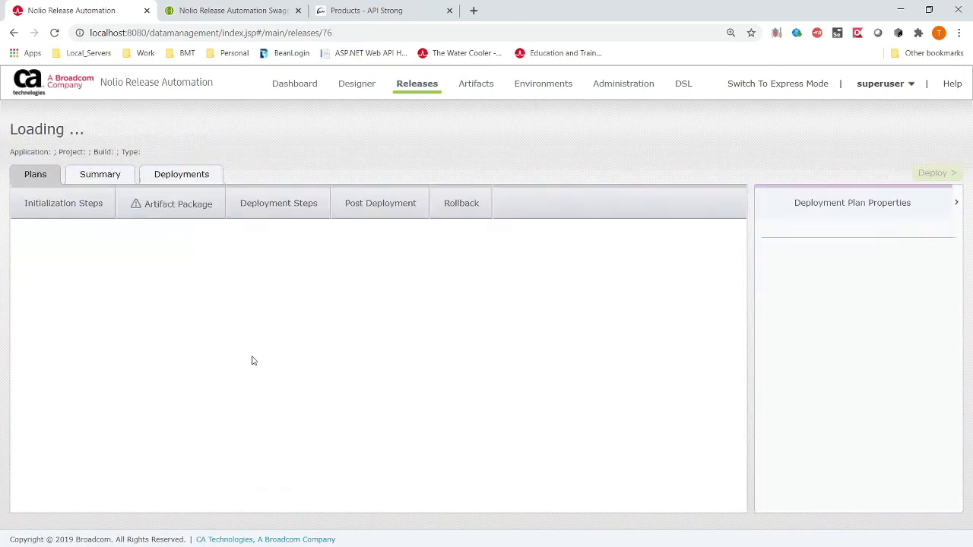
click(35, 175)
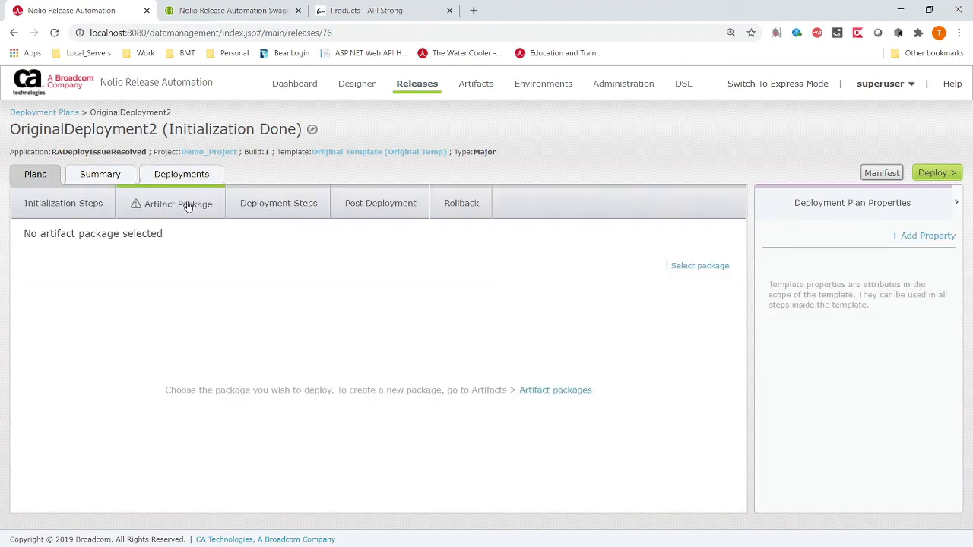
click(281, 203)
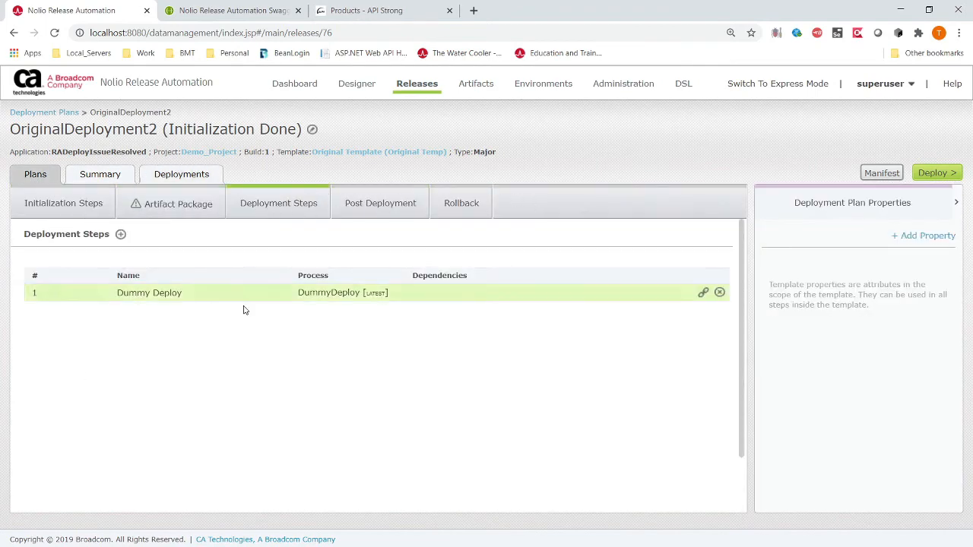
click(72, 211)
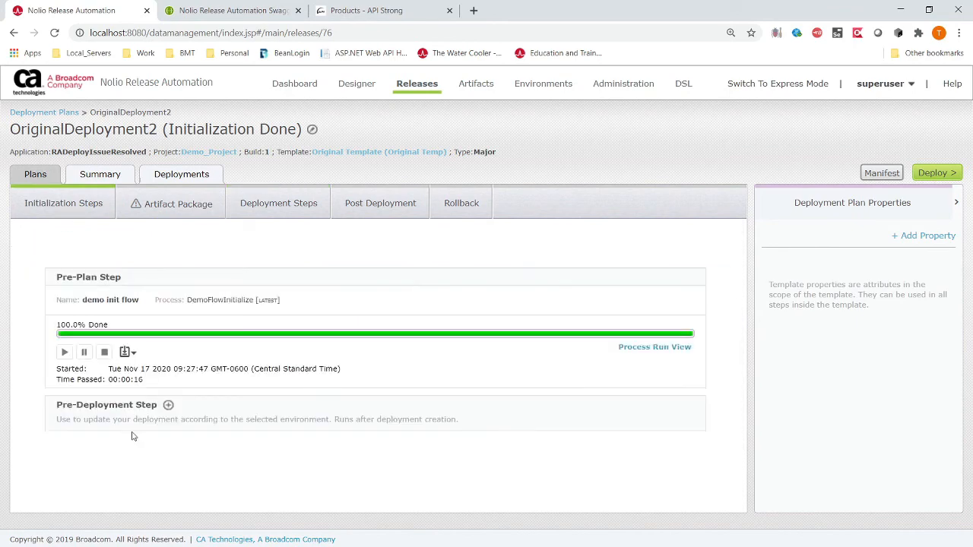
click(164, 175)
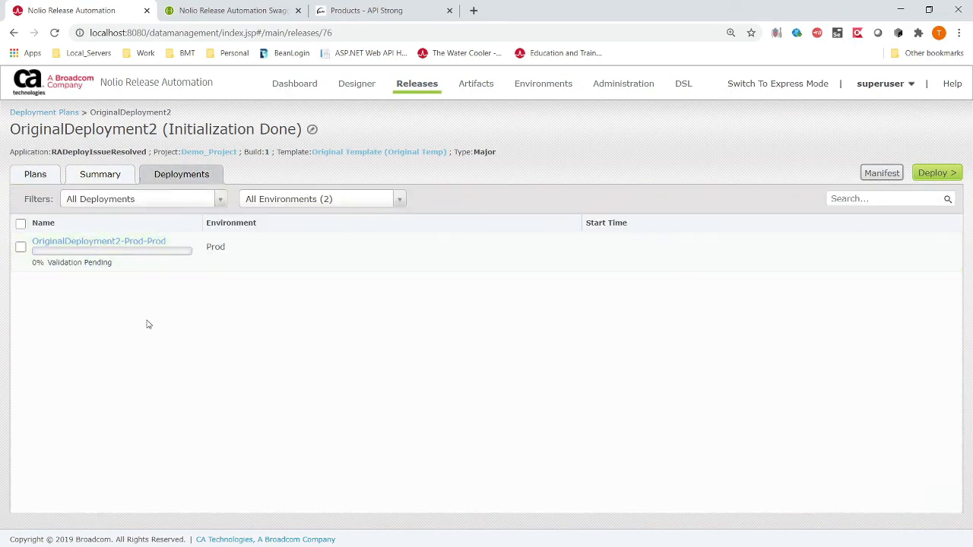
Examine the action events in the Process Run View of OriginalDeployment2's demo init flow pre-plan step, and close it
click(35, 174)
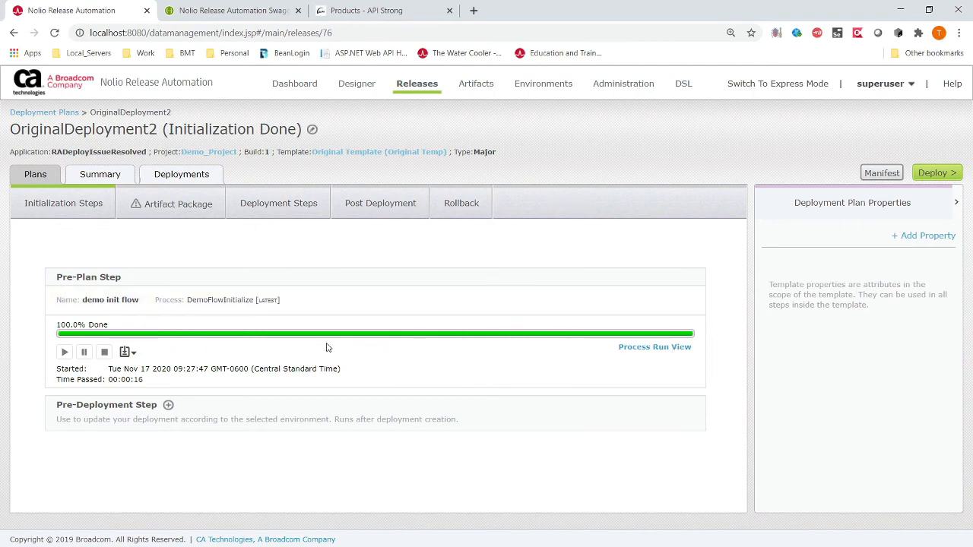
click(649, 349)
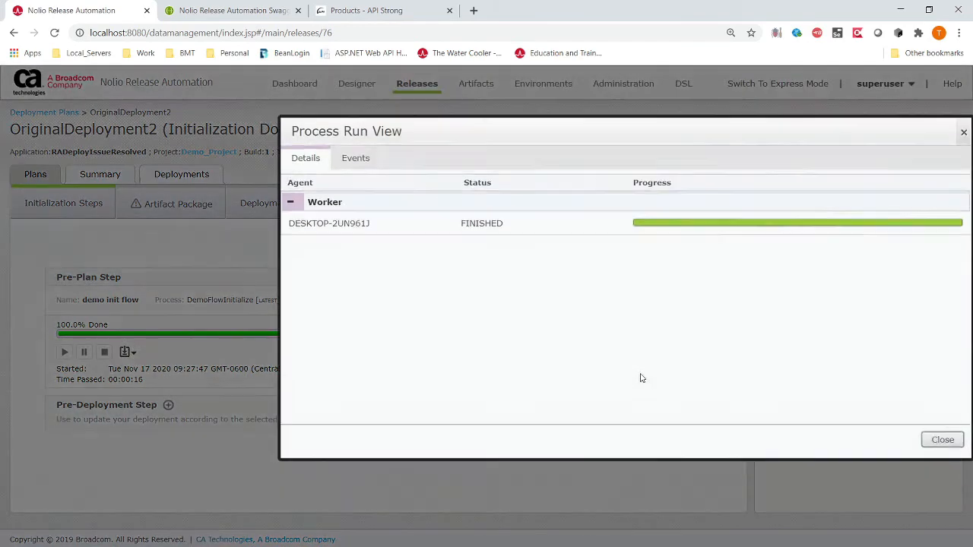
click(368, 177)
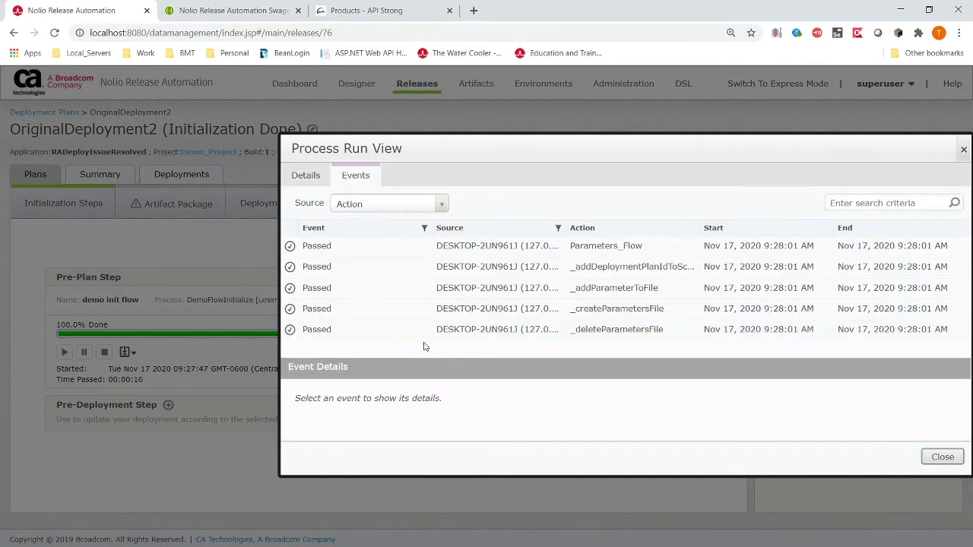
drag(536, 150, 312, 117)
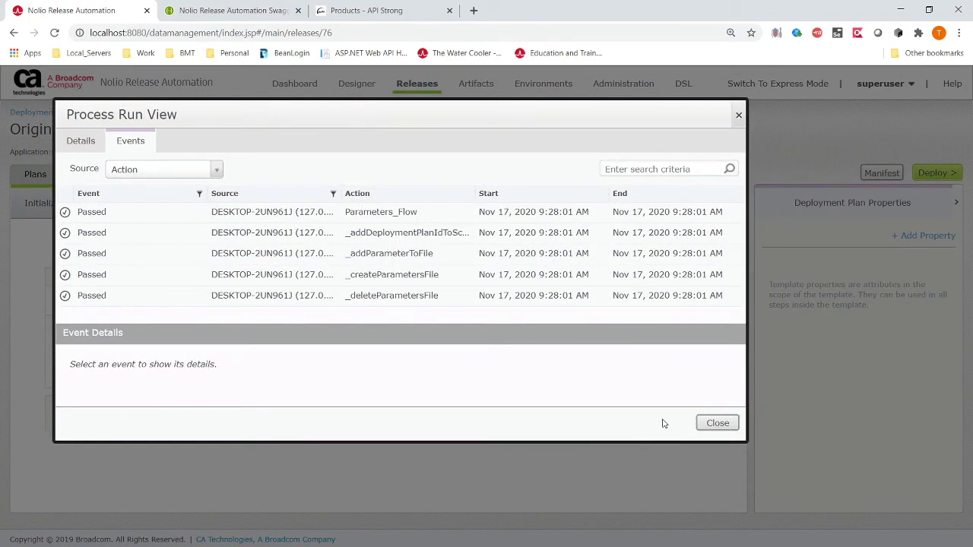
click(710, 424)
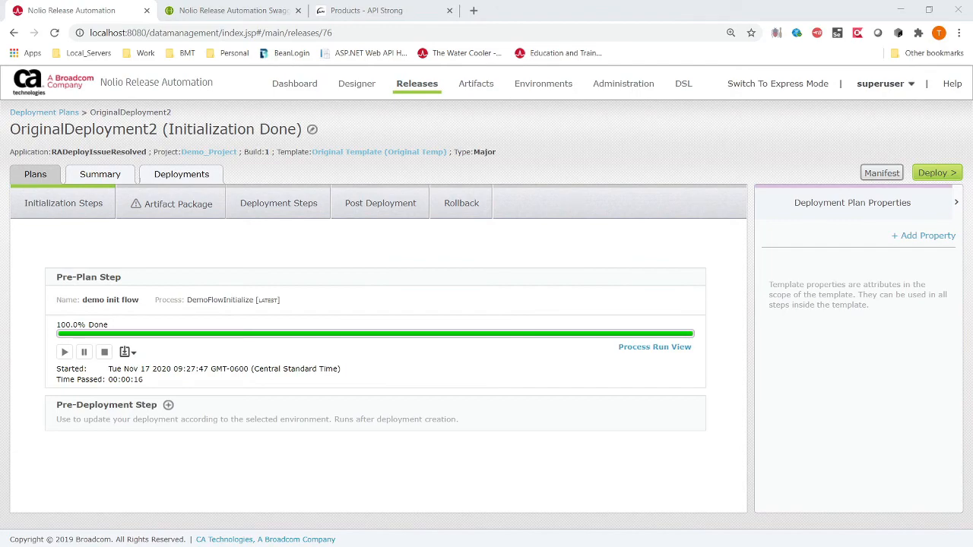
Switch to Task Scheduler and create a folder named BatchCara in the Task Scheduler Library
drag(0, 175, 344, 0)
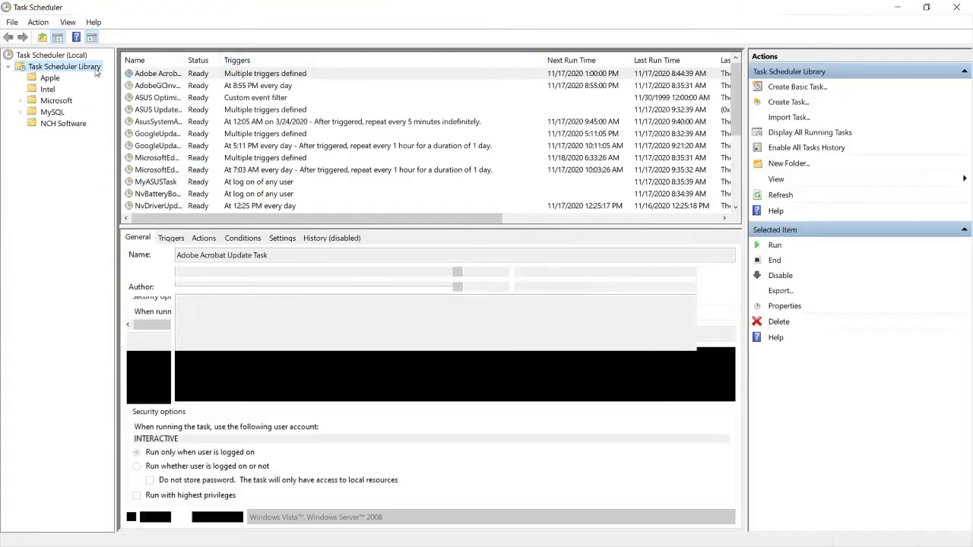
right_click(59, 72)
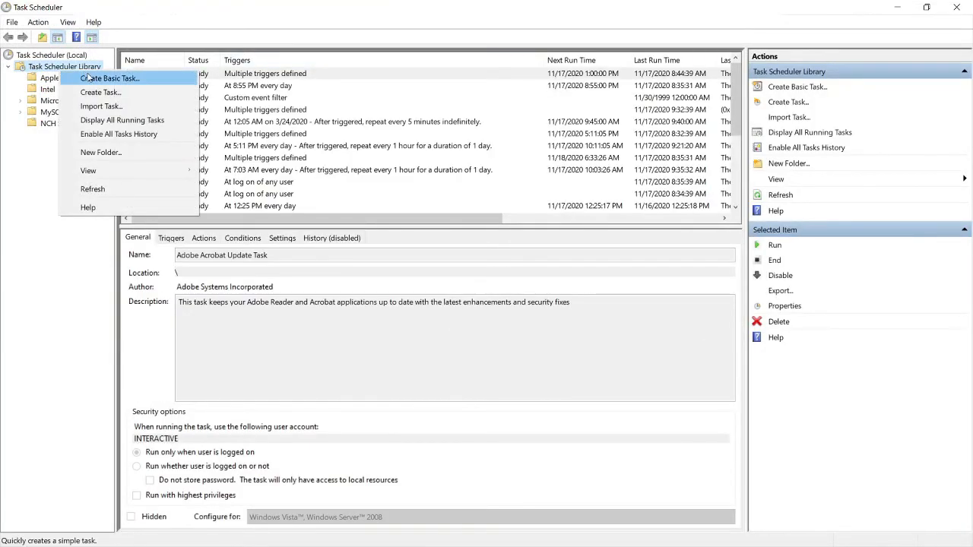
click(138, 160)
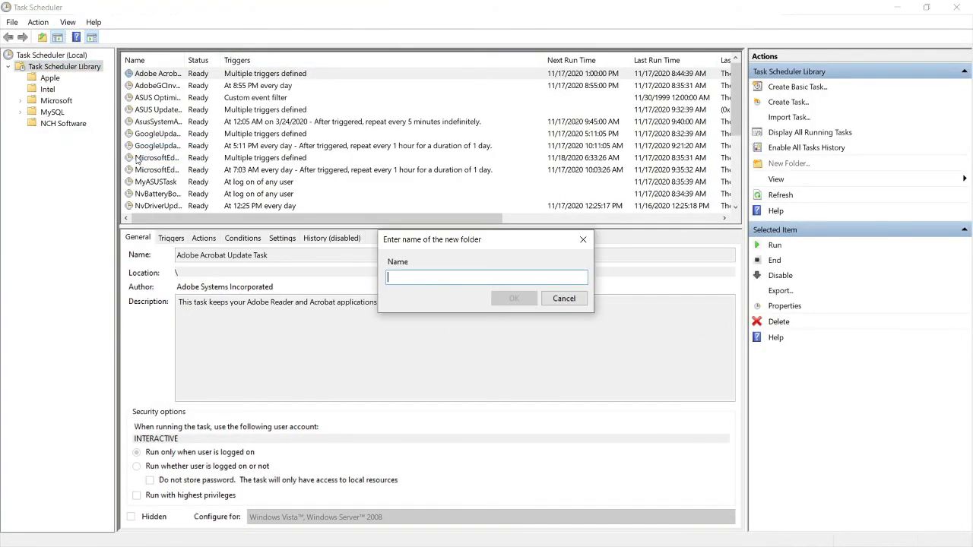
text(BatchCara)
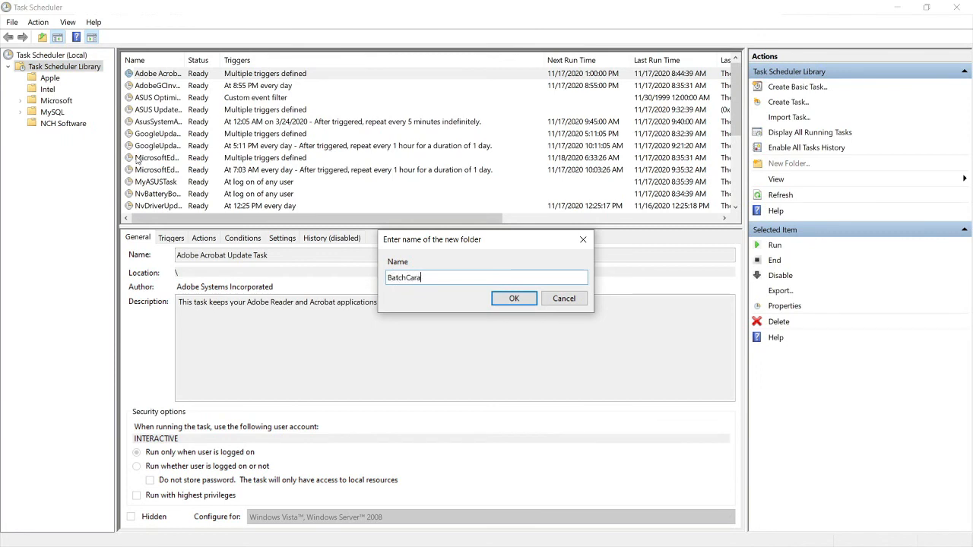
key(Return)
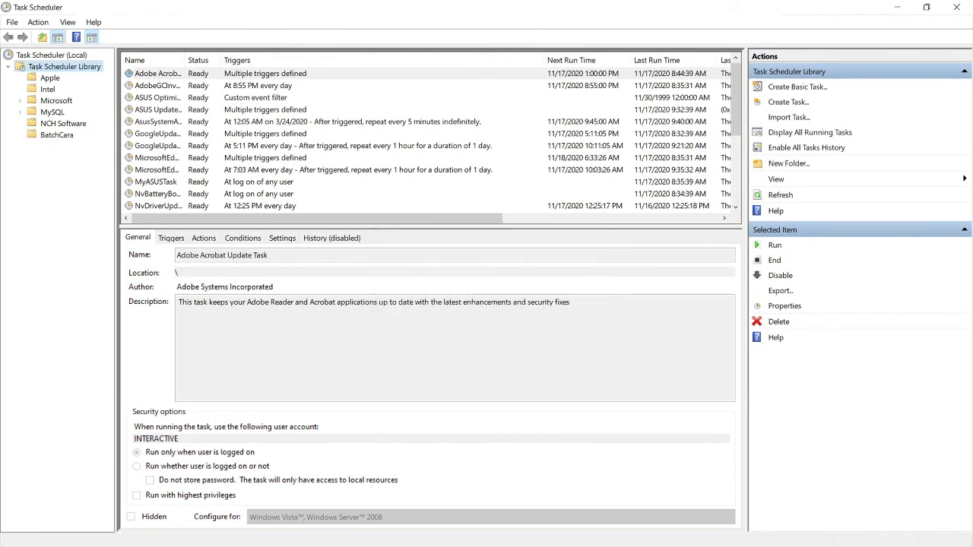
Start a new task named RunCARAScript in the BatchCara folder
click(53, 135)
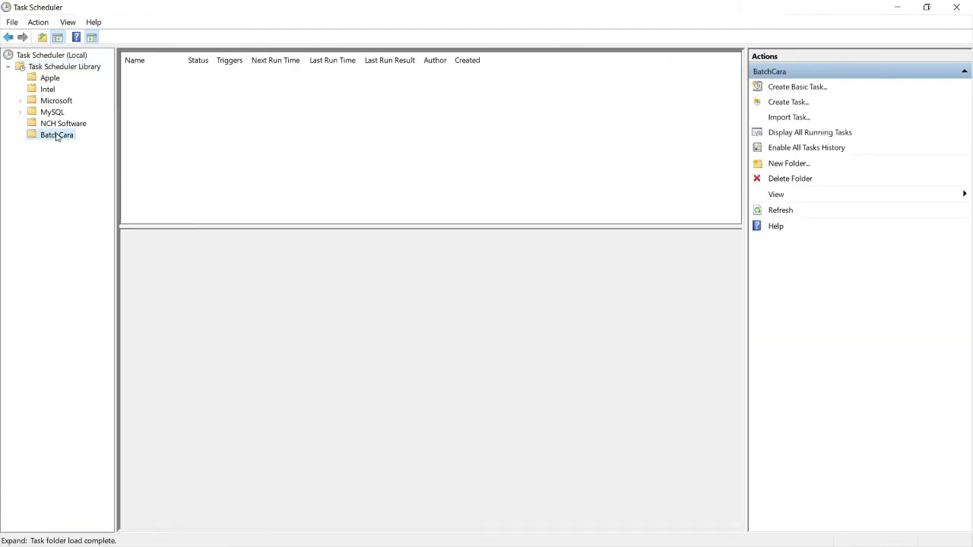
right_click(56, 137)
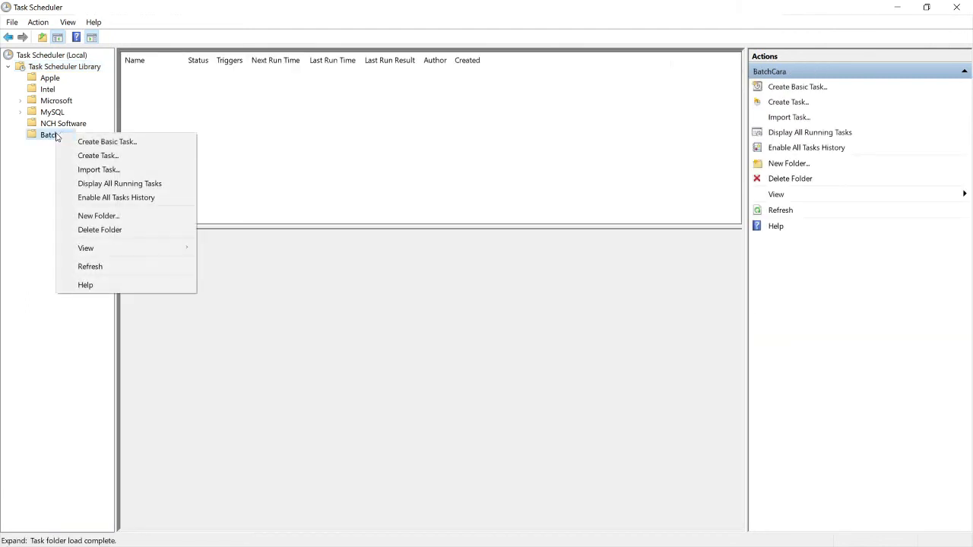
click(128, 156)
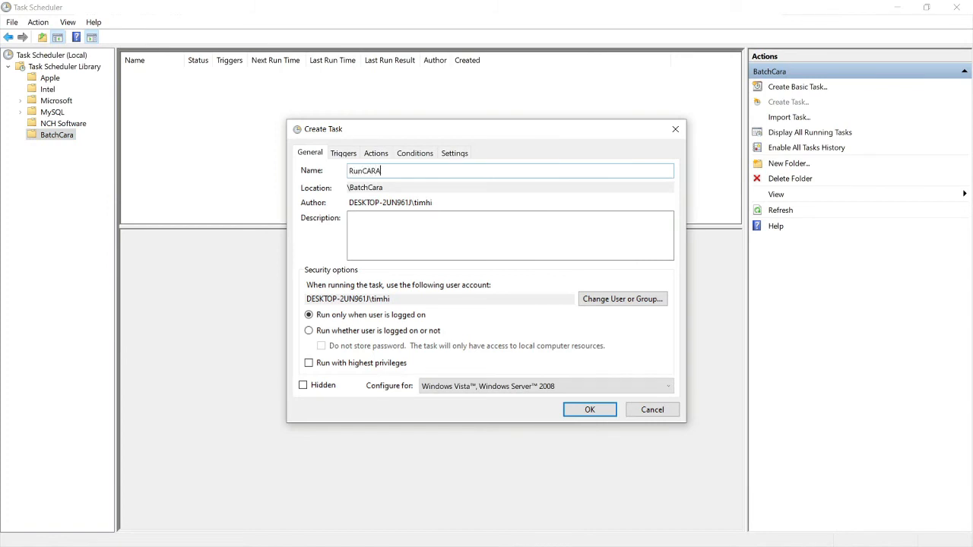
text(RunCARASCR)
key(BackSpace)
key(BackSpace)
text(c)
click(400, 244)
drag(427, 132, 332, 110)
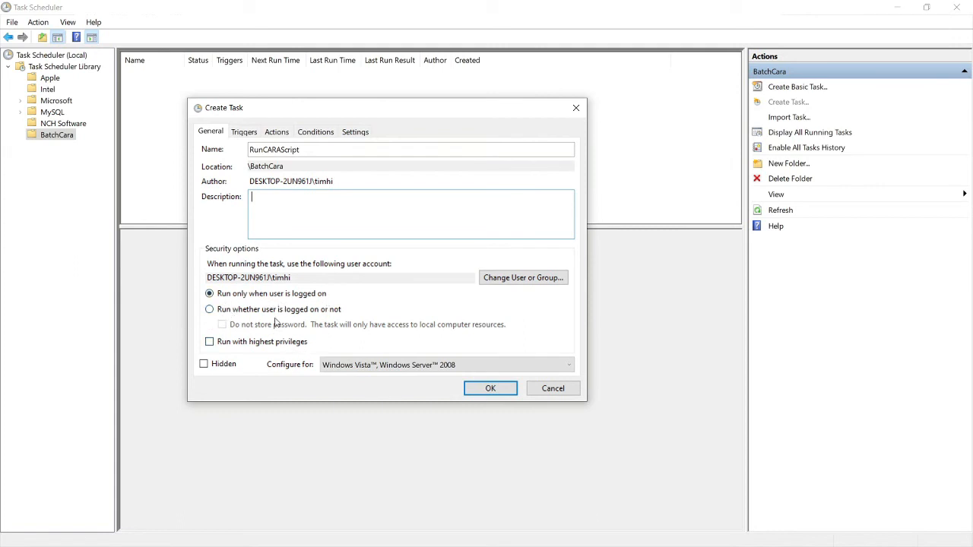
Set the task to run whether user is logged on or not, with highest privileges, configured for Windows Server 2003, Windows XP, or Windows 2000
click(246, 312)
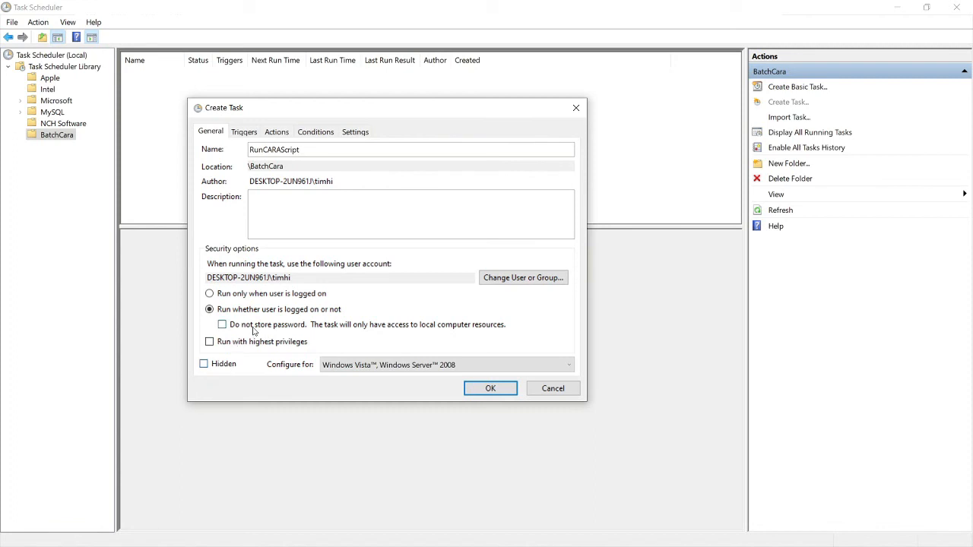
click(221, 343)
click(393, 369)
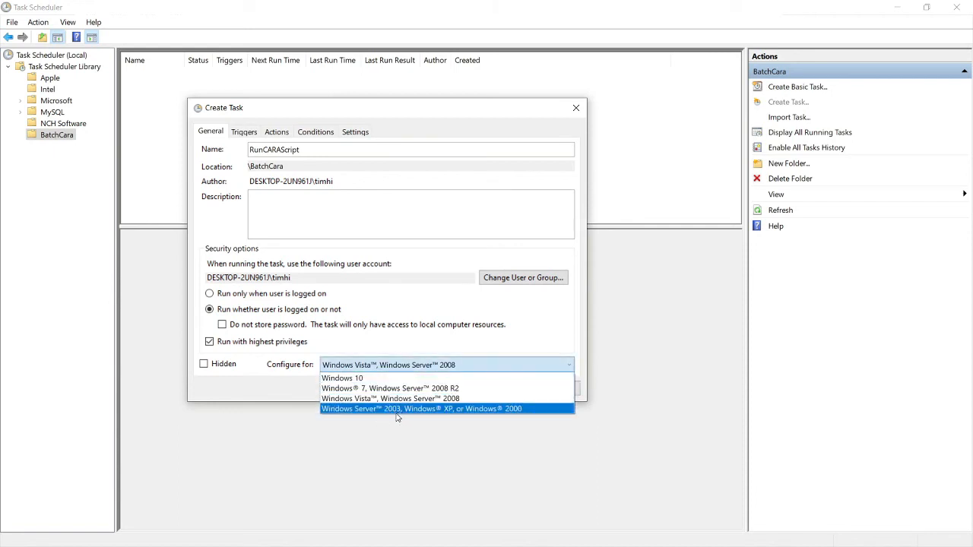
click(507, 410)
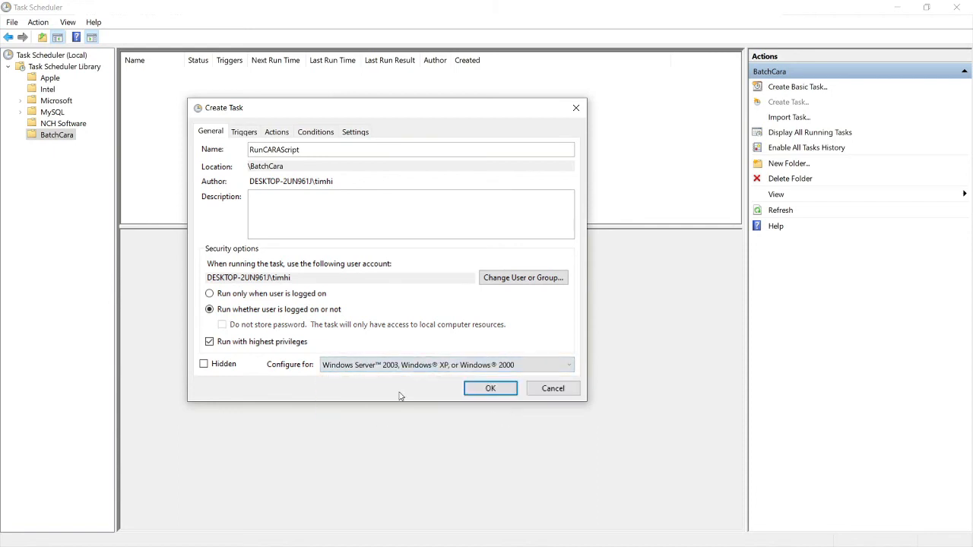
click(451, 366)
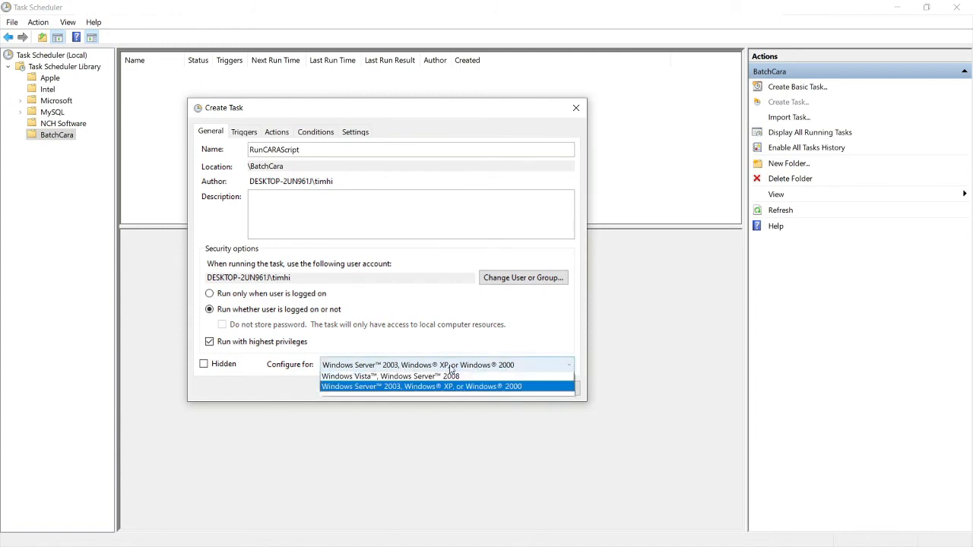
click(450, 366)
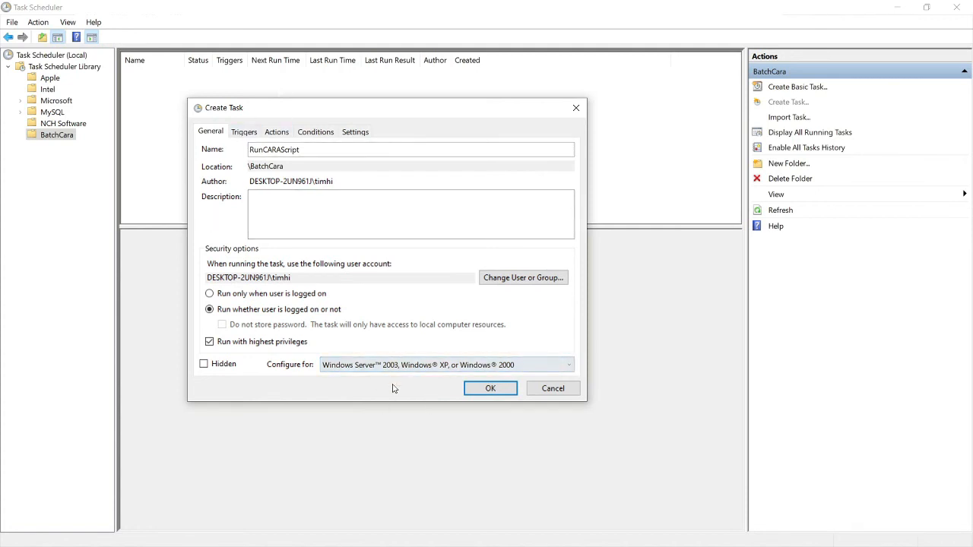
Start a new trigger for the task that begins on a schedule
click(237, 136)
click(222, 362)
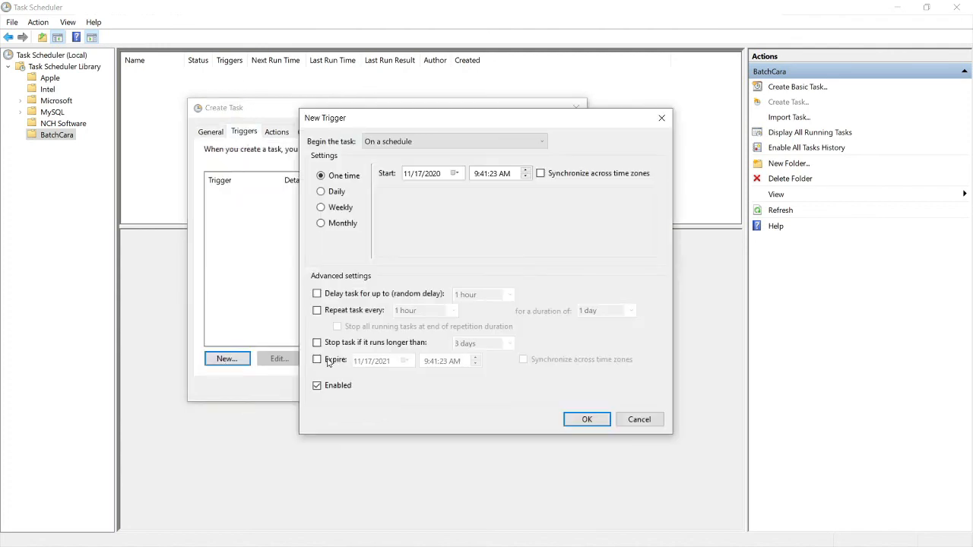
click(466, 145)
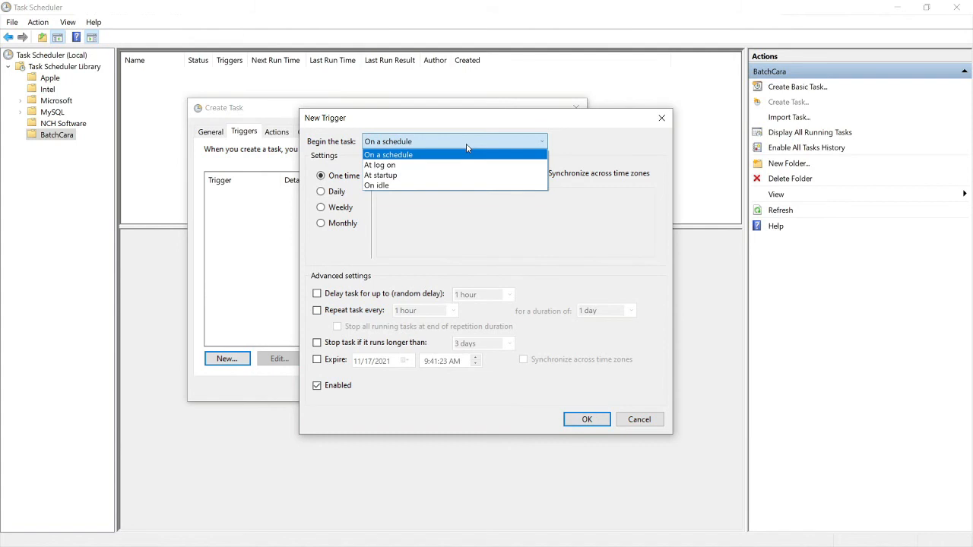
click(428, 156)
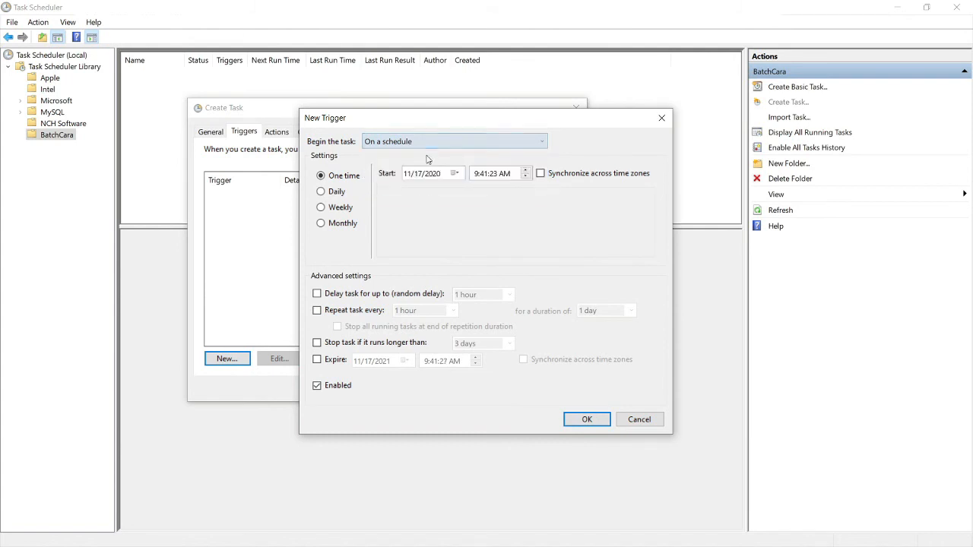
click(321, 206)
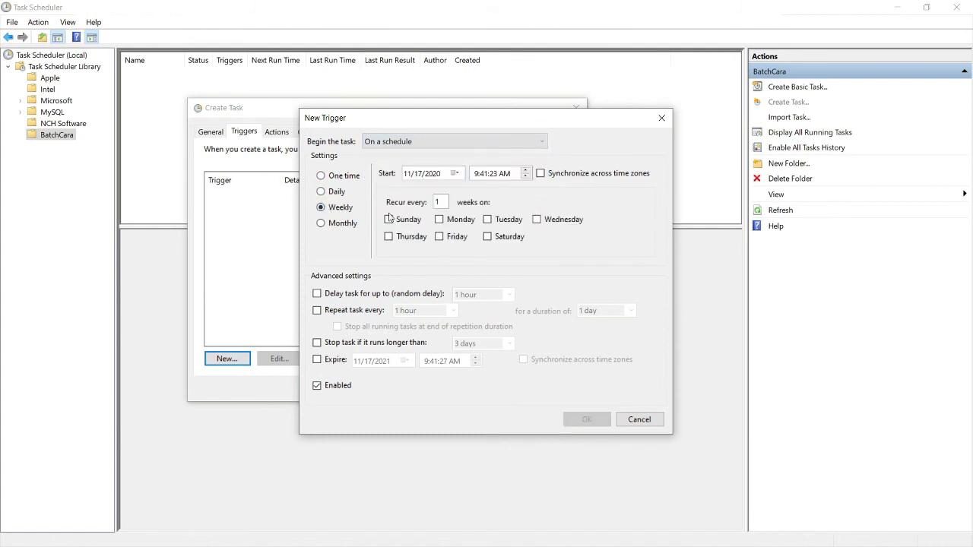
click(338, 193)
double_click(445, 201)
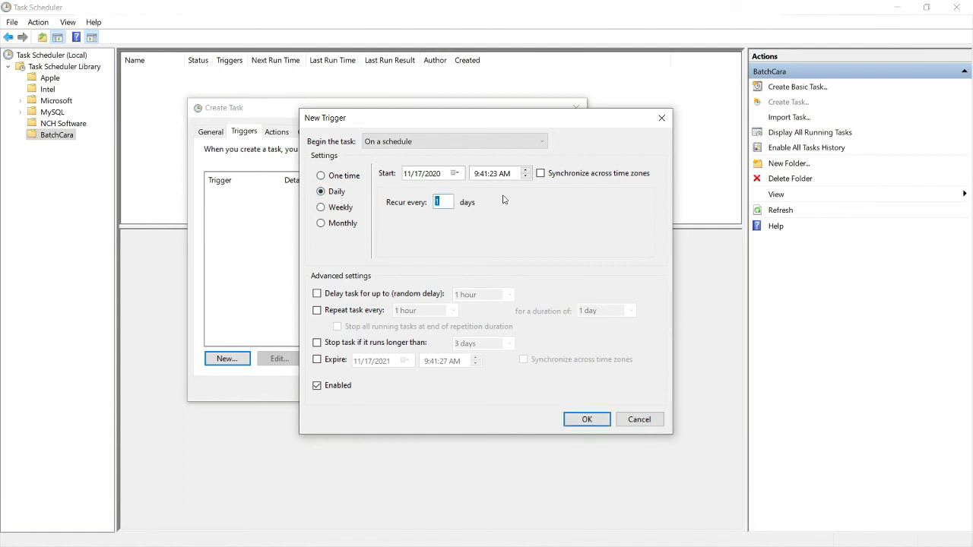
Make the trigger recur weekly on Monday, Tuesday, Wednesday, Thursday and Friday
click(333, 211)
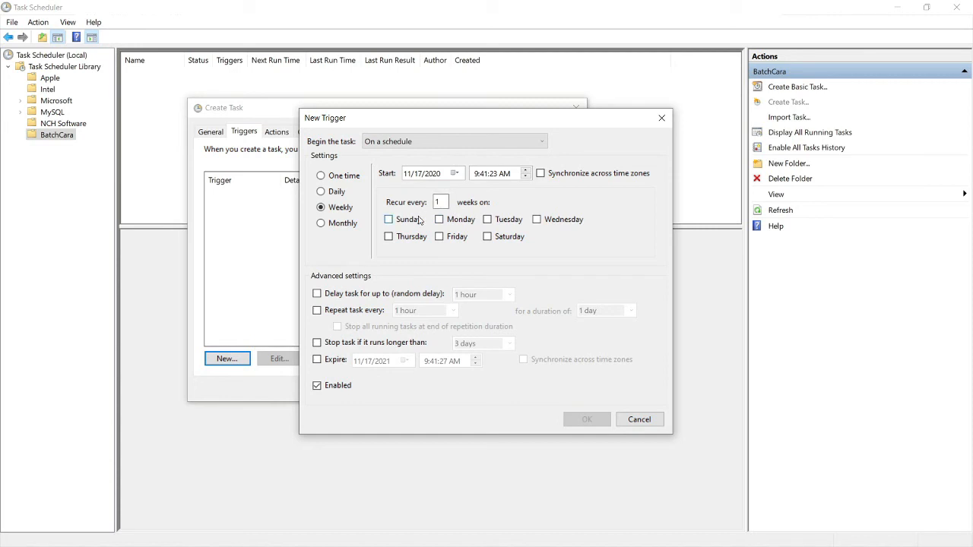
click(452, 220)
click(506, 222)
click(549, 219)
click(407, 237)
click(454, 237)
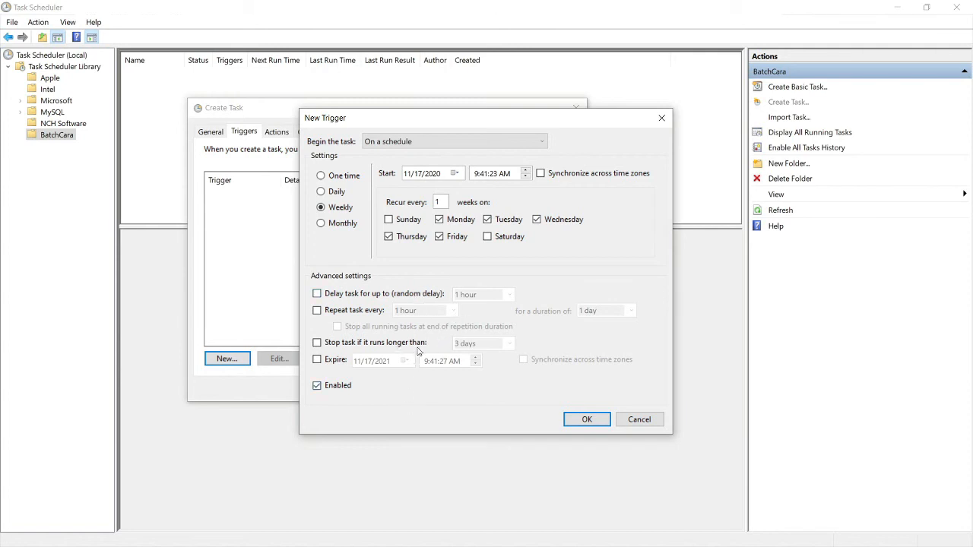
Set the trigger to repeat the task every 5 minutes for an indefinite duration, without synchronizing across time zones
click(540, 174)
click(540, 173)
click(339, 313)
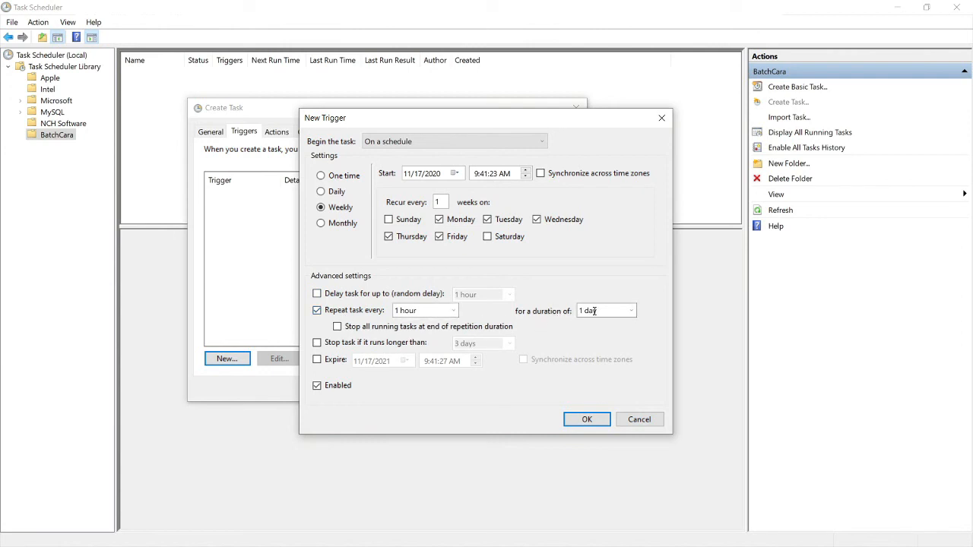
click(453, 310)
click(453, 323)
click(631, 312)
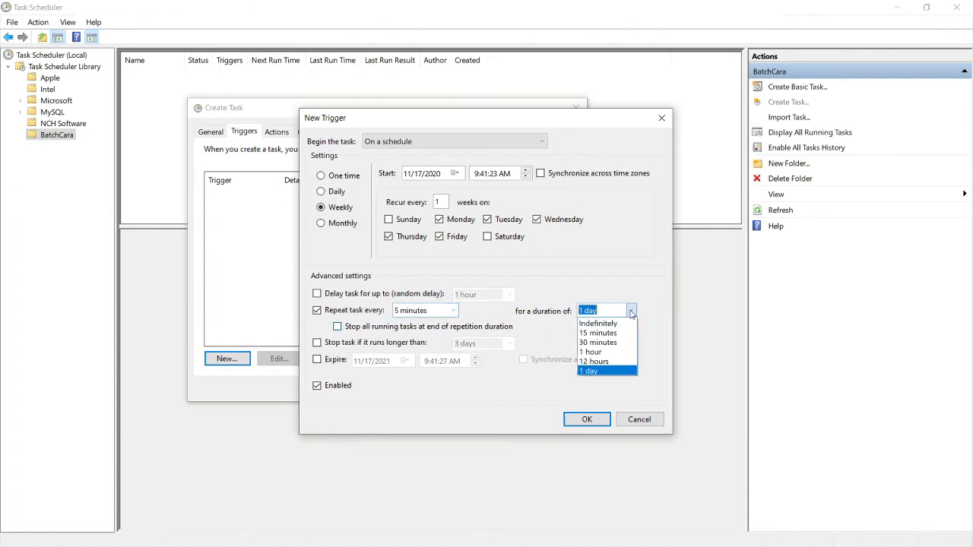
click(626, 325)
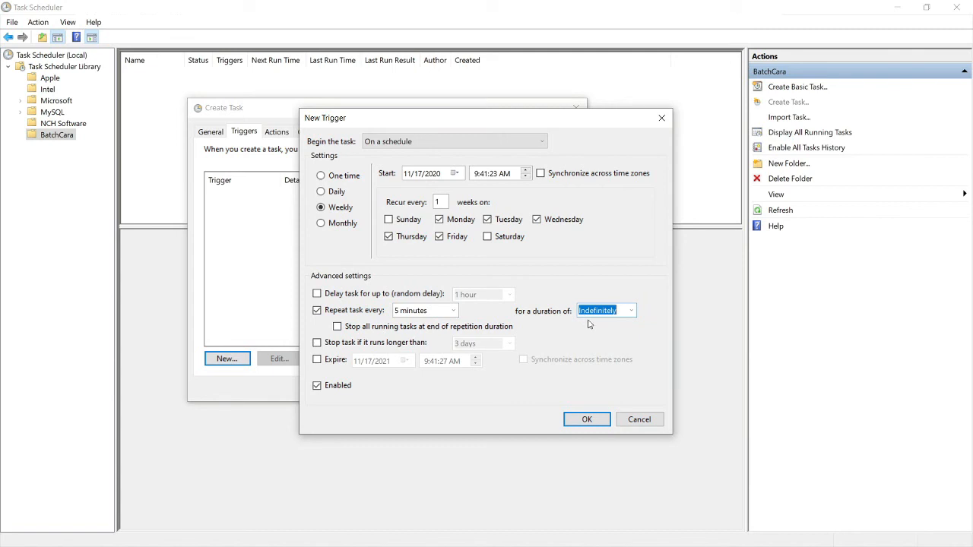
Make the trigger stop the task if it runs longer than 30 minutes, and save the trigger
click(392, 343)
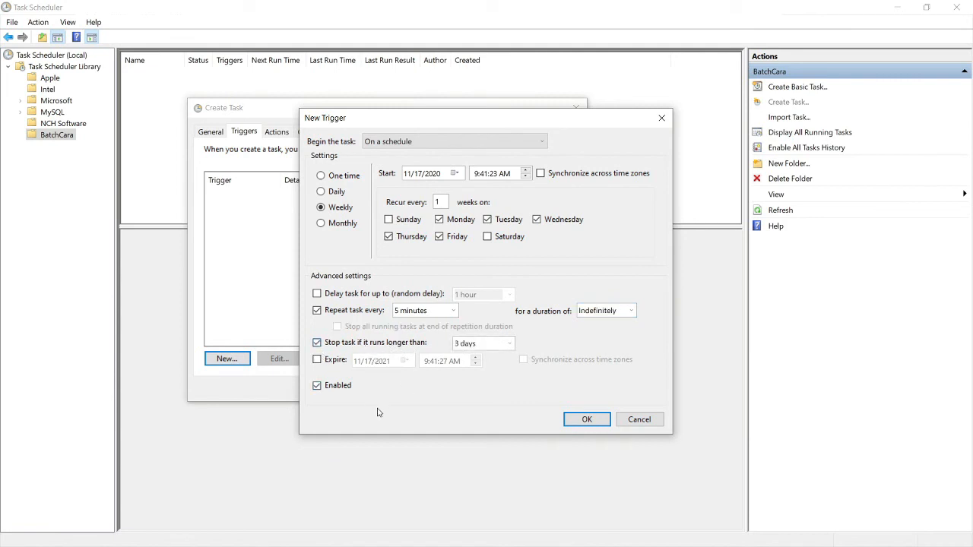
click(509, 343)
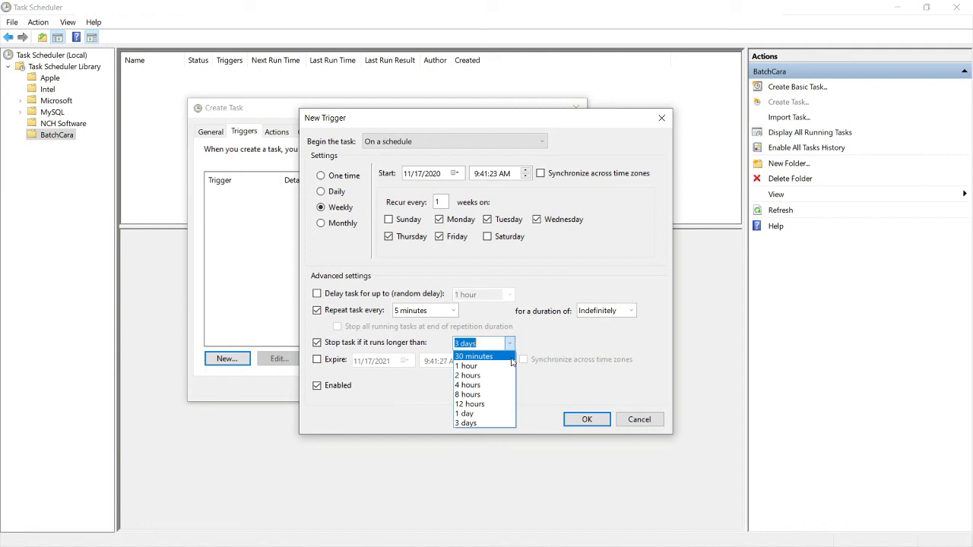
click(510, 357)
click(400, 344)
click(401, 345)
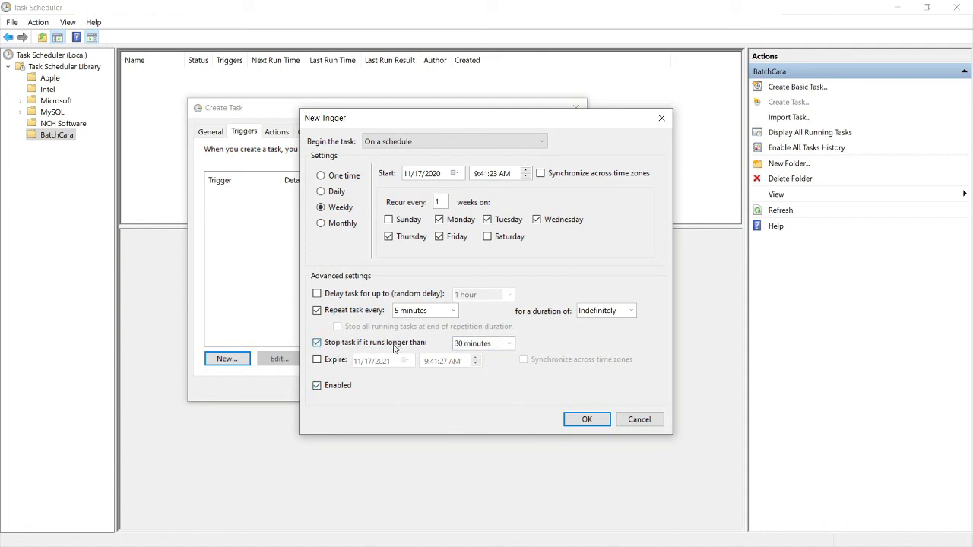
click(394, 344)
click(395, 344)
click(587, 422)
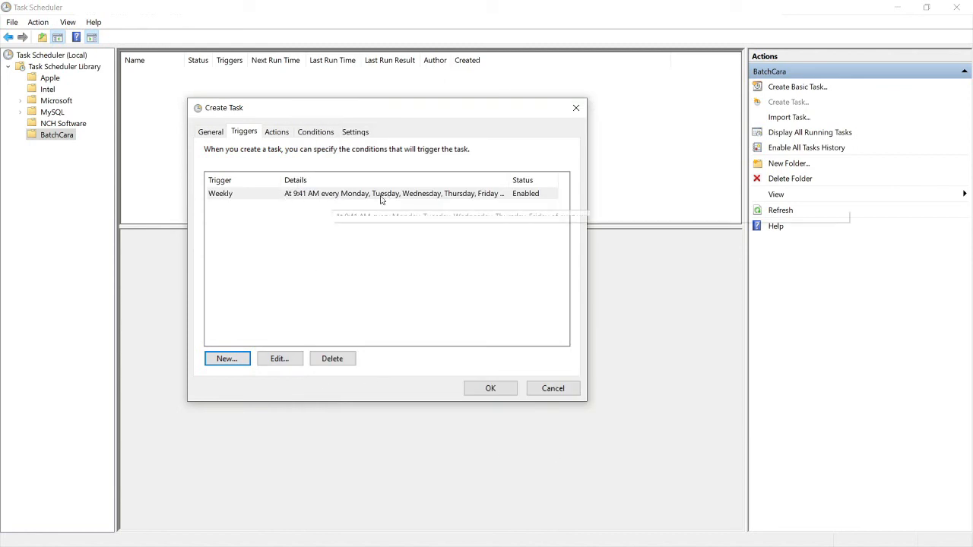
Add a Start a program action that runs the williams_ra.bat script from C:\CARA\Scripts
click(277, 132)
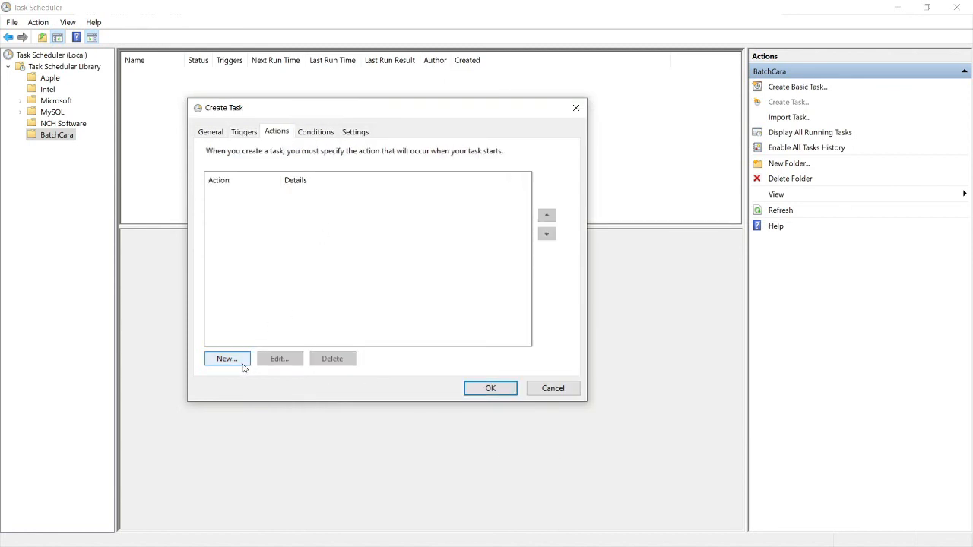
click(243, 368)
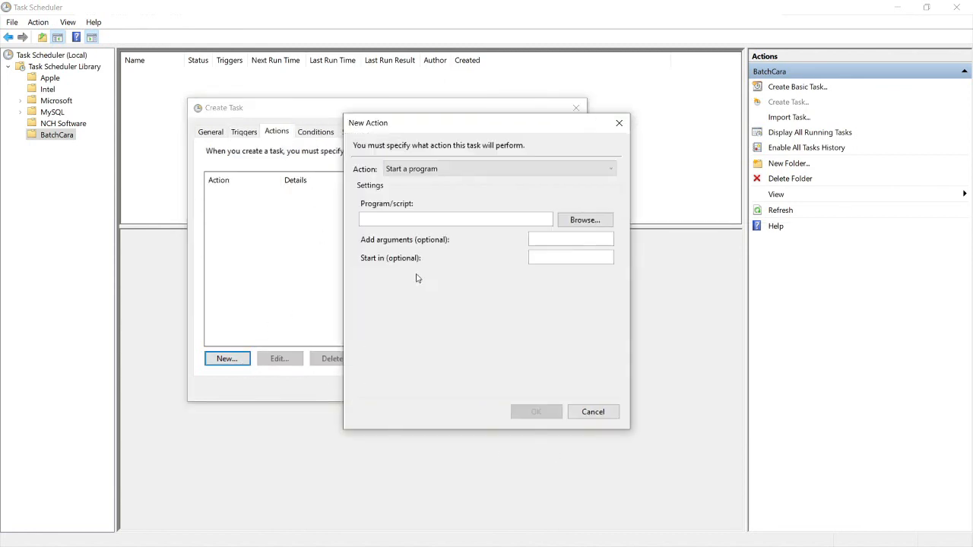
click(585, 220)
click(512, 242)
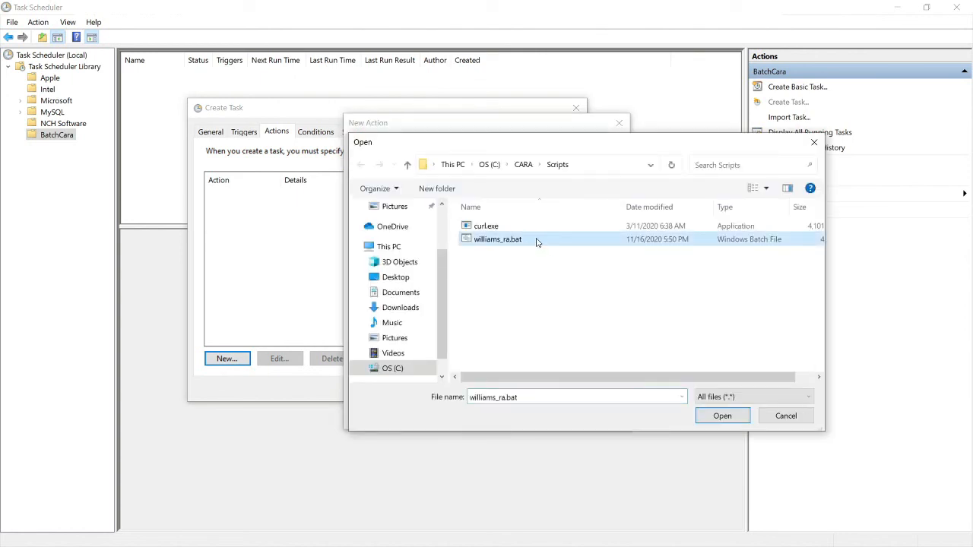
click(710, 420)
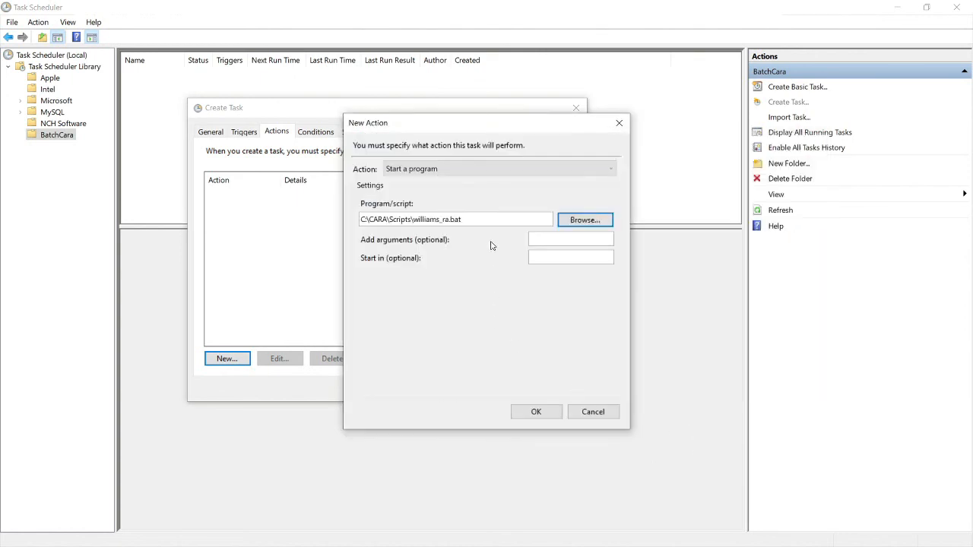
click(519, 167)
click(520, 167)
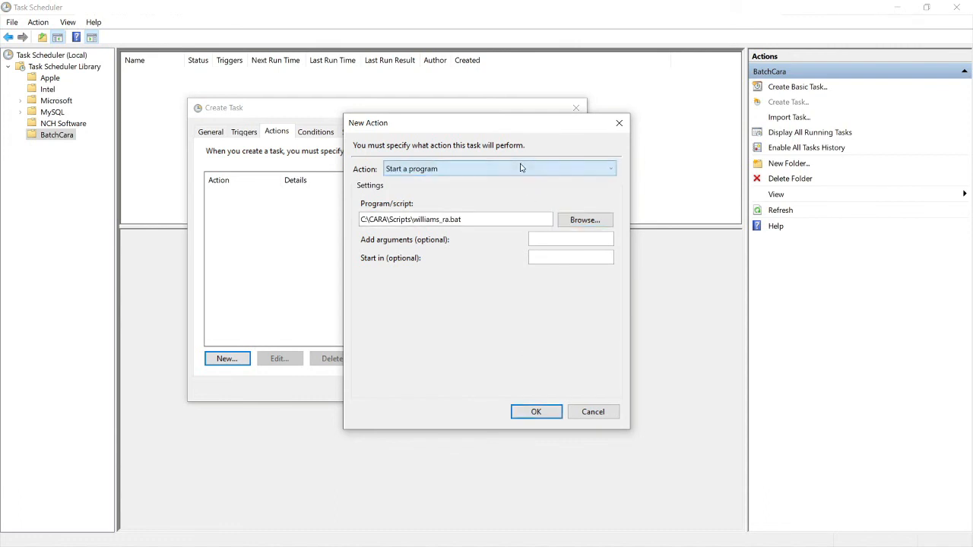
click(543, 416)
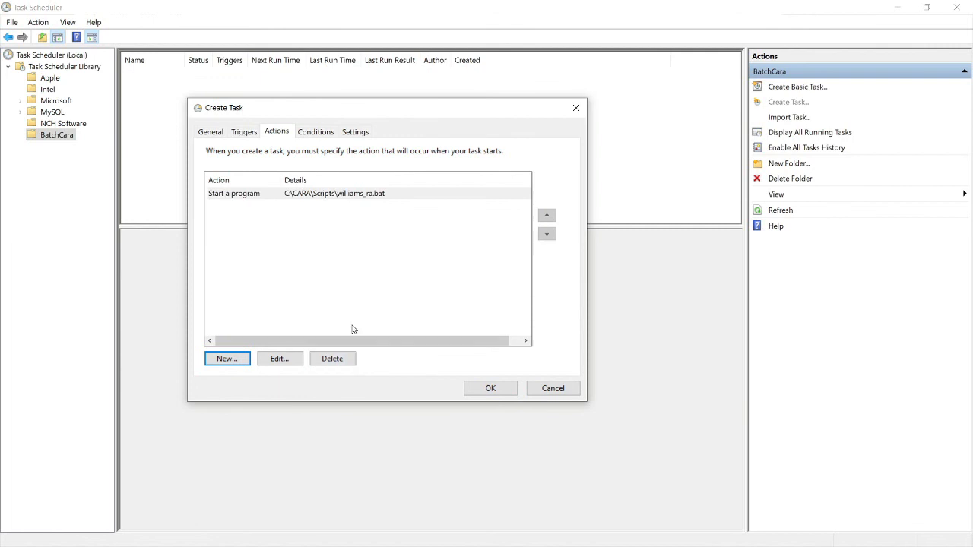
Turn off the condition requiring AC power to start the task, and review its additional settings and trigger
click(315, 133)
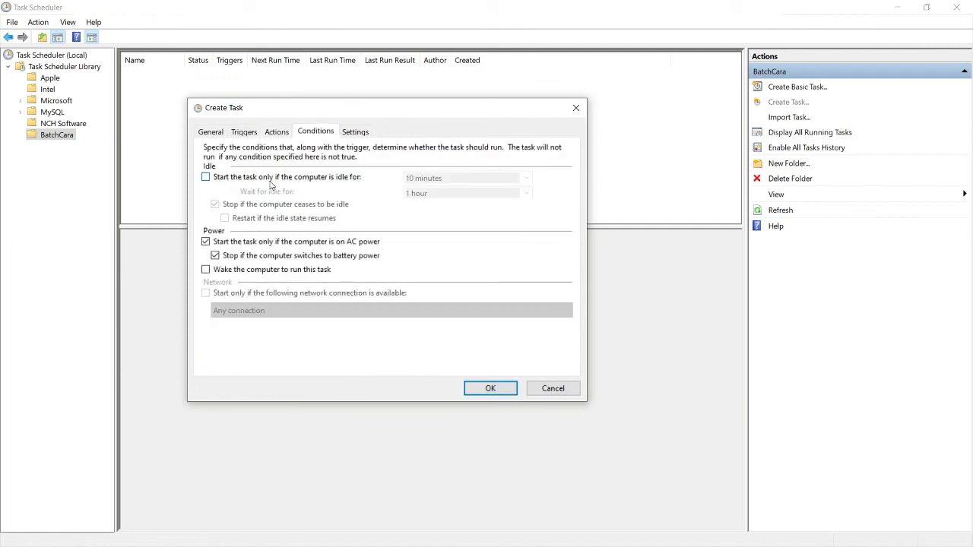
click(267, 244)
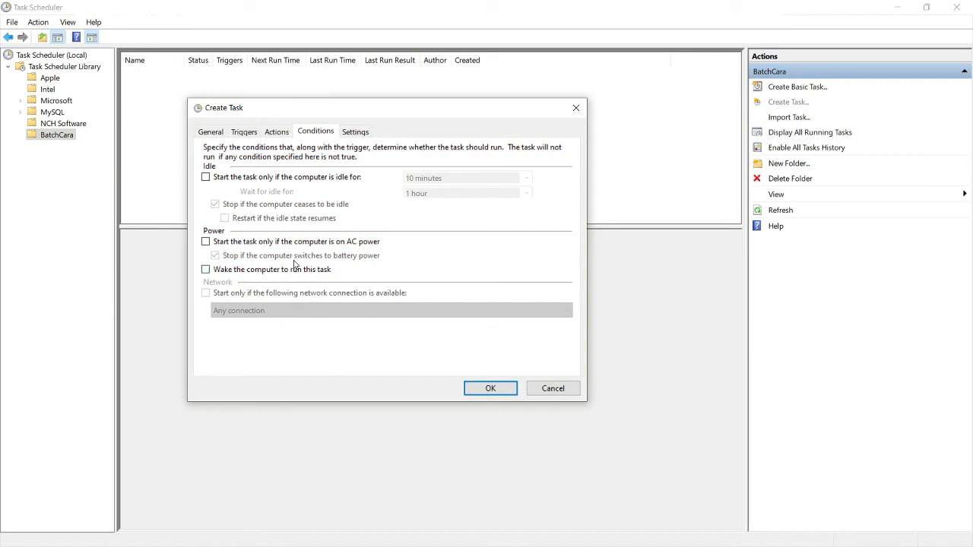
click(355, 131)
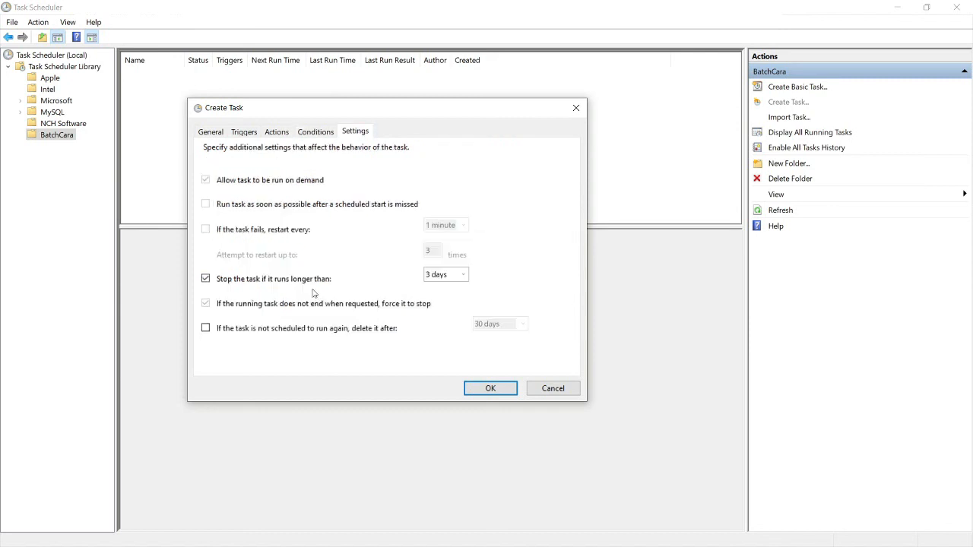
click(244, 132)
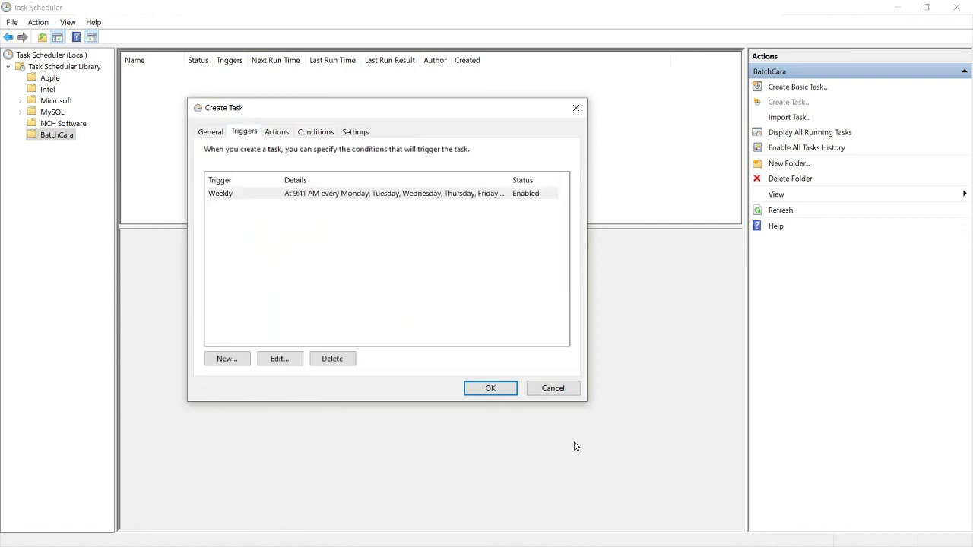
Save the new task, entering the account password to authorize running it
click(503, 392)
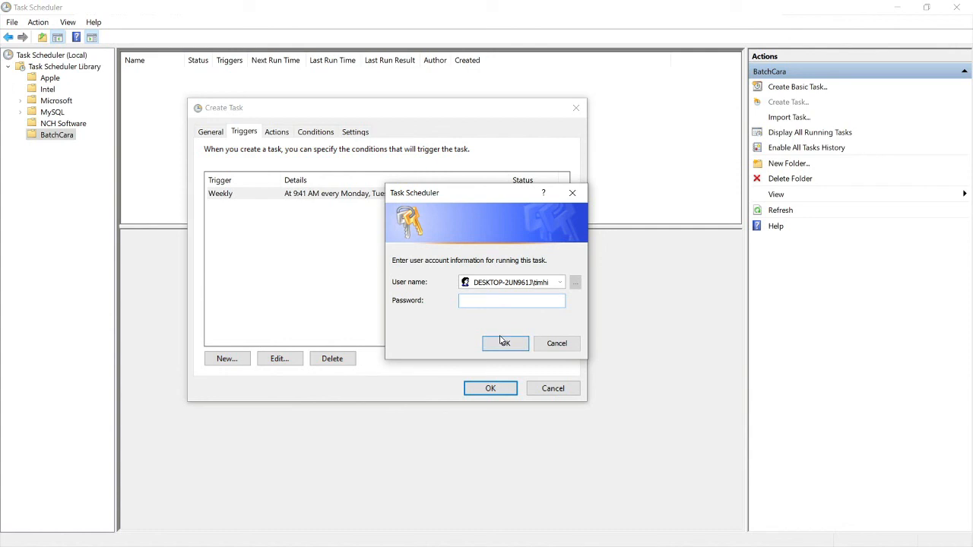
text(••••••••)
key(Return)
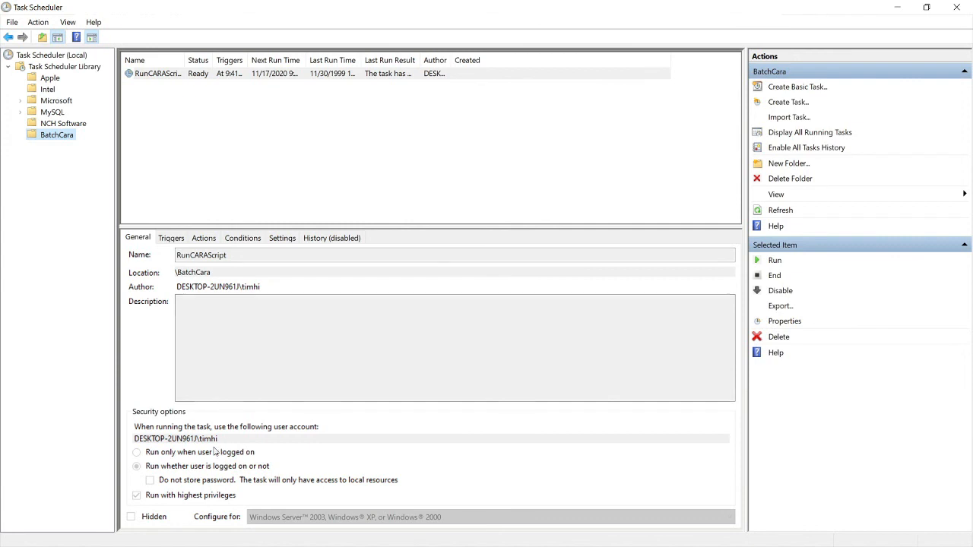
Review the RunCARAScript task's weekly trigger and its general properties, and close the properties without changes
click(170, 239)
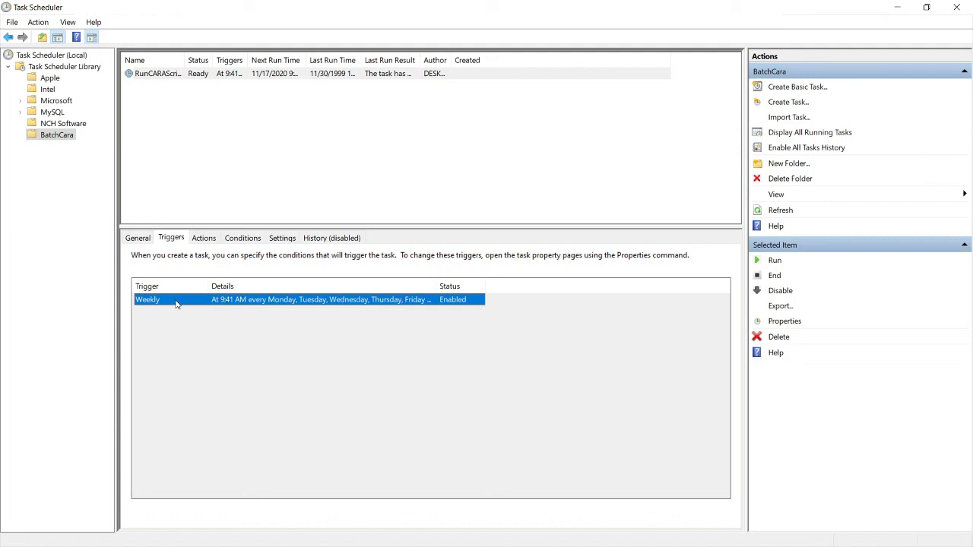
right_click(194, 81)
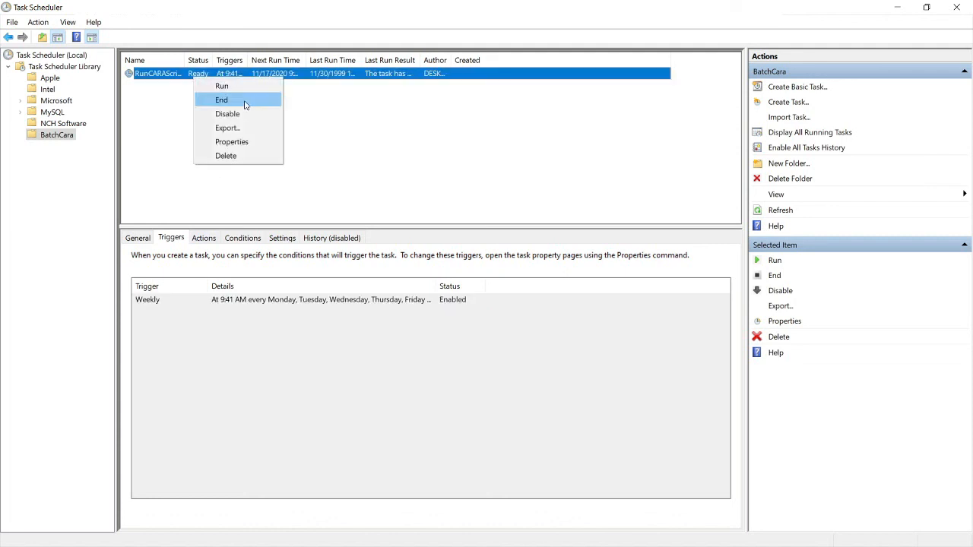
click(247, 142)
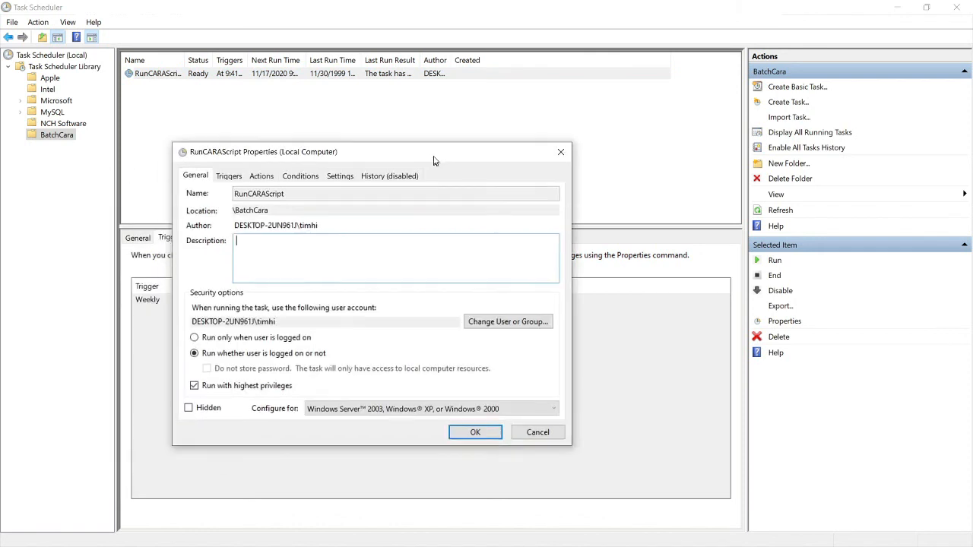
click(551, 142)
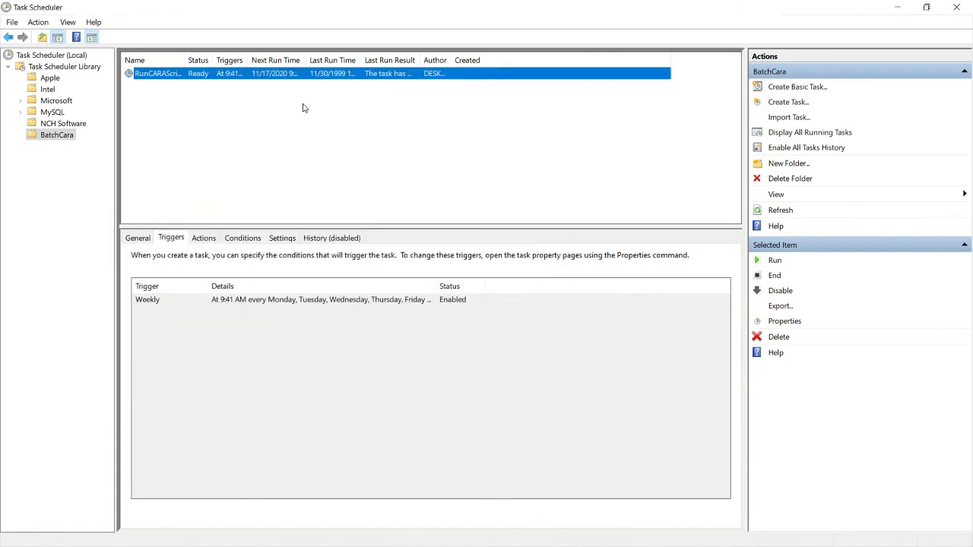
Disable the RunCARAScript task and enable it again
right_click(271, 81)
click(305, 114)
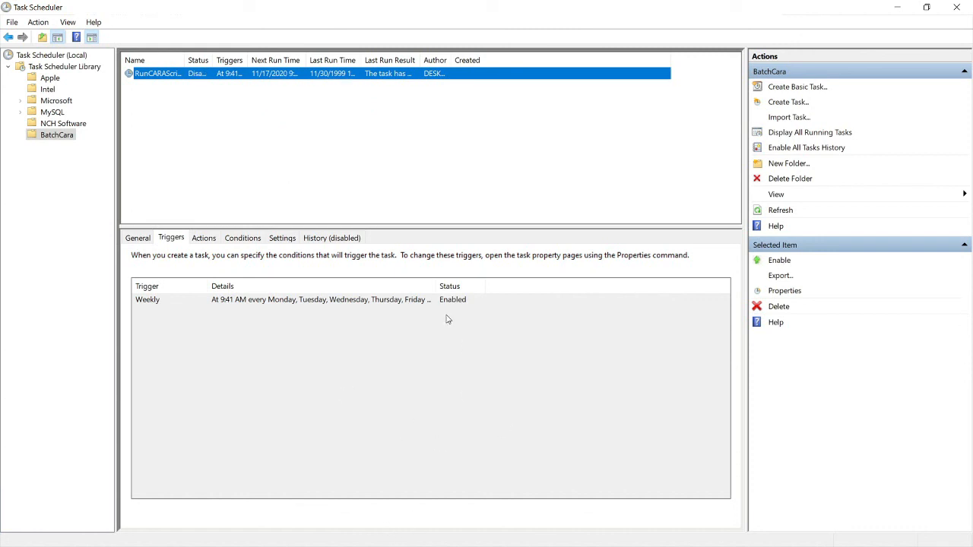
right_click(297, 74)
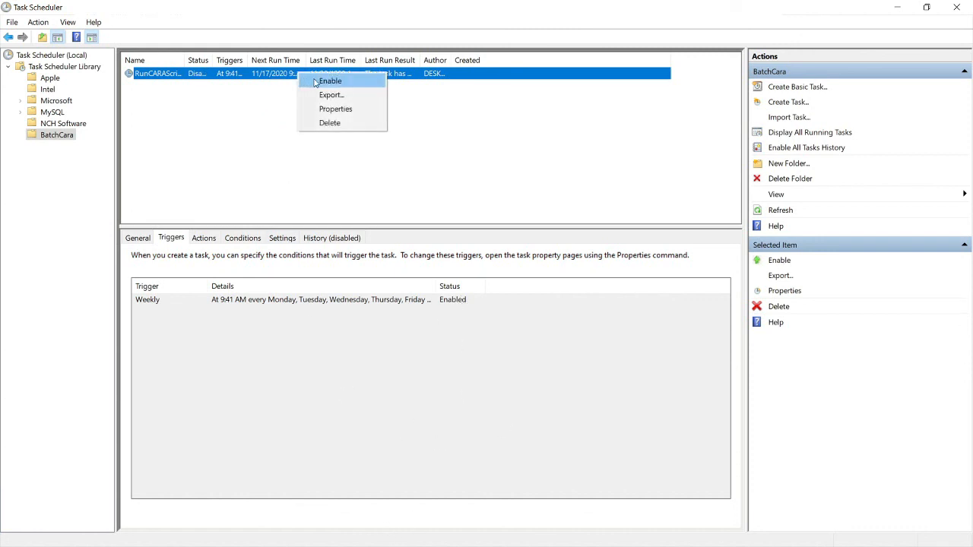
click(330, 81)
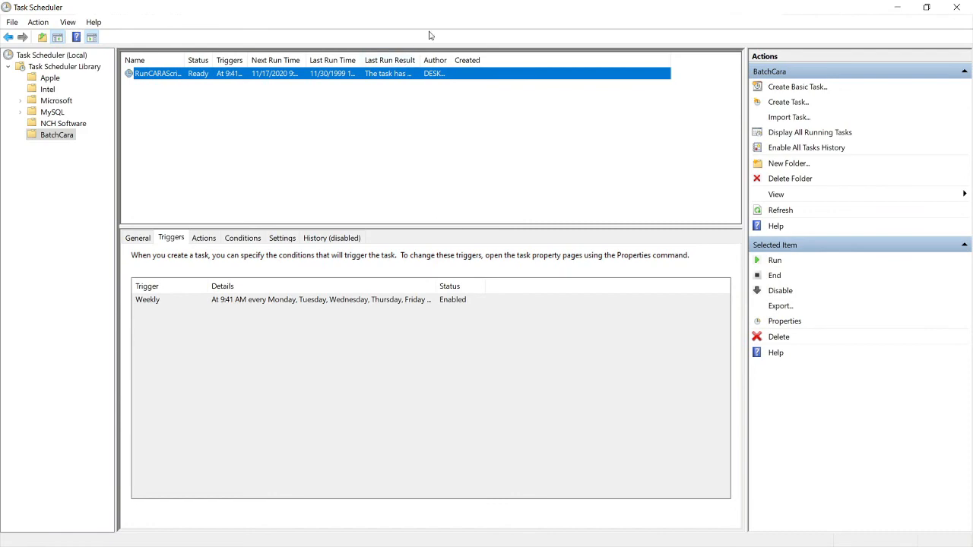
drag(448, 13, 380, 1)
Disable the RunCARAScript task and delete it from the BatchCara folder
right_click(186, 73)
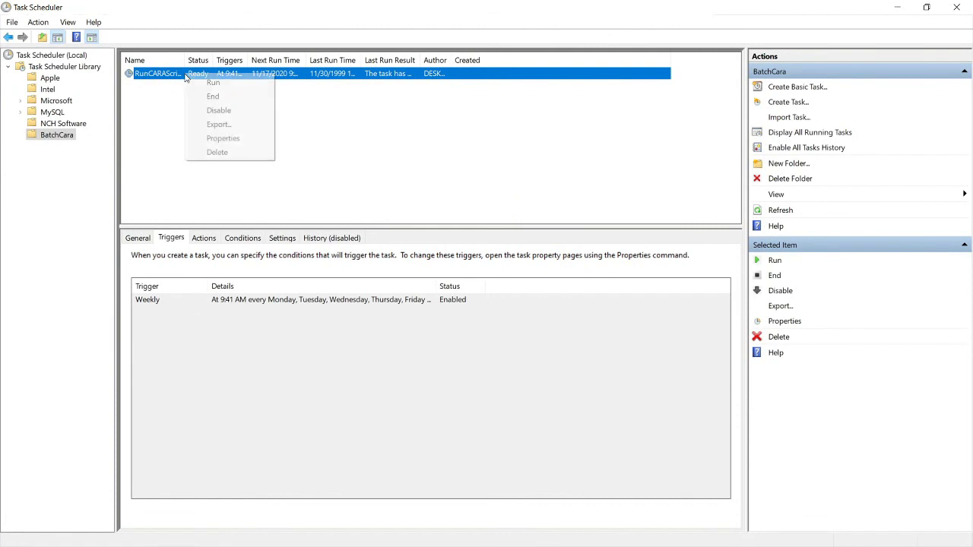
click(253, 114)
right_click(208, 74)
click(253, 129)
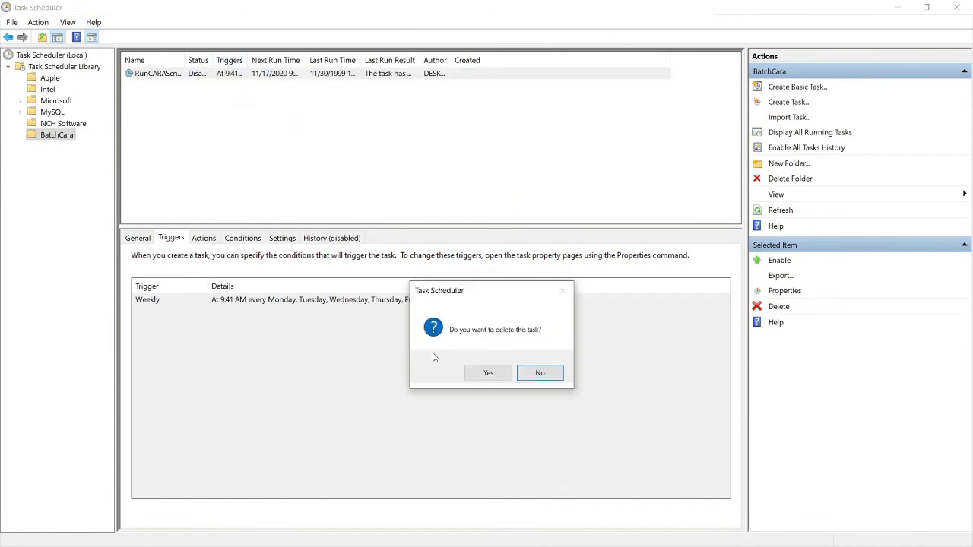
click(487, 374)
Delete the BatchCara folder from the Task Scheduler Library
right_click(63, 137)
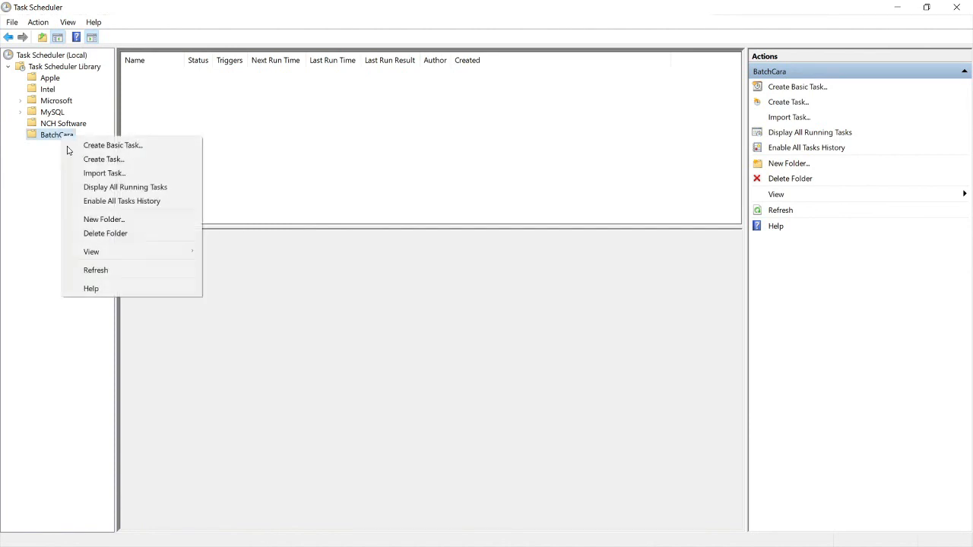
click(126, 236)
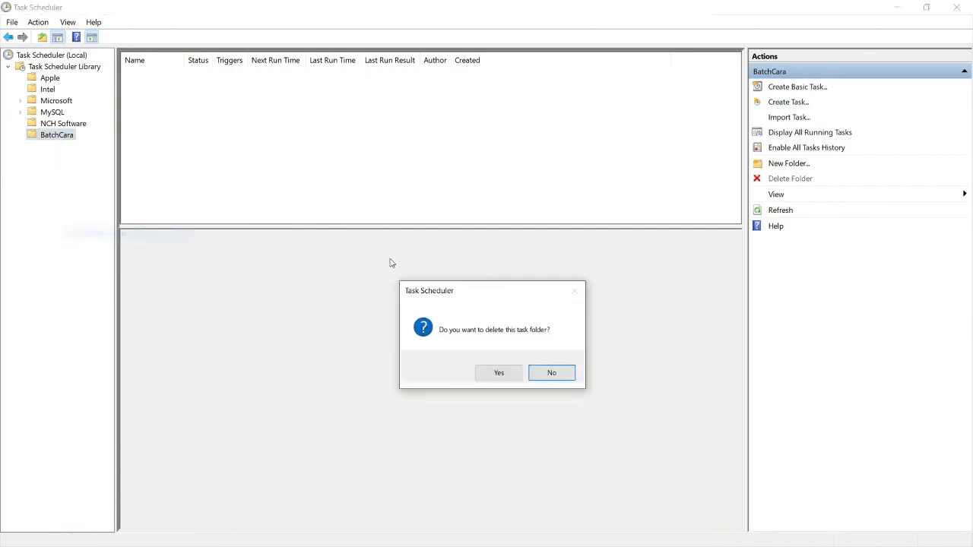
click(498, 374)
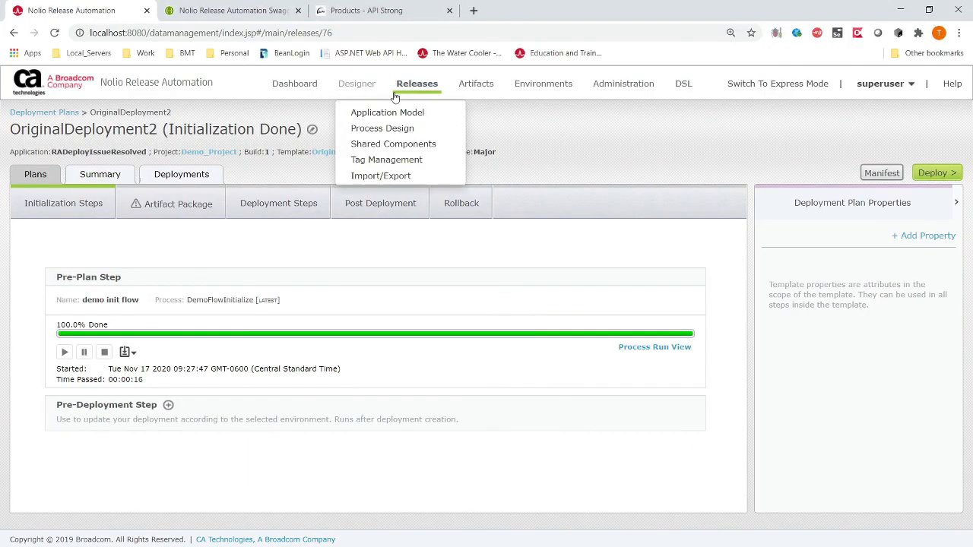
Switch to Nolio Release Automation and show the template categories of RADeployIssueResolved with the status filter set to All
mouse_move(405, 92)
click(416, 109)
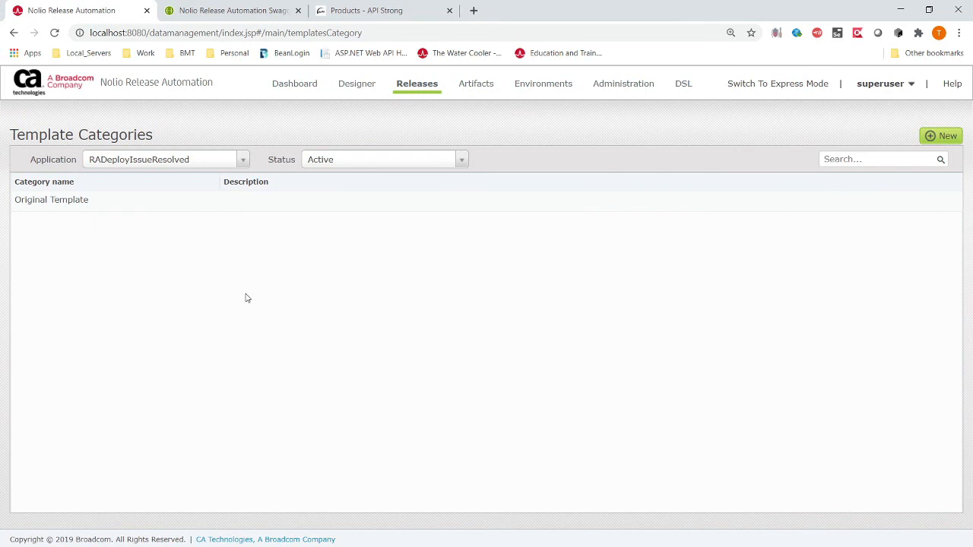
click(365, 162)
click(314, 195)
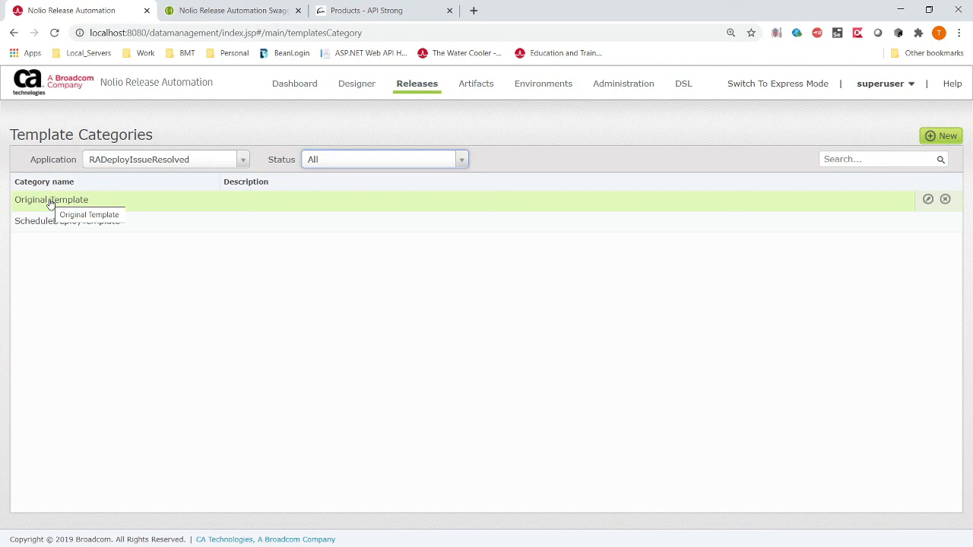
key(Down)
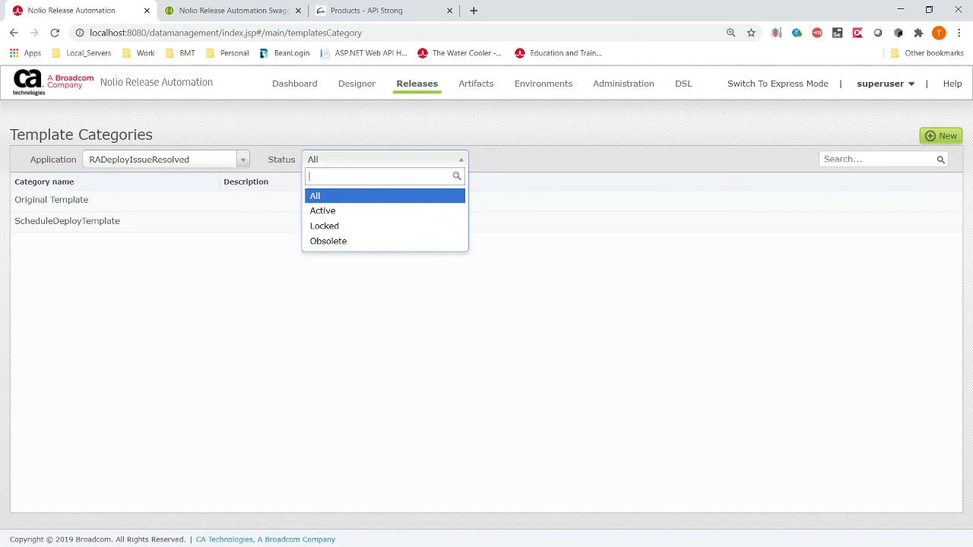
click(175, 364)
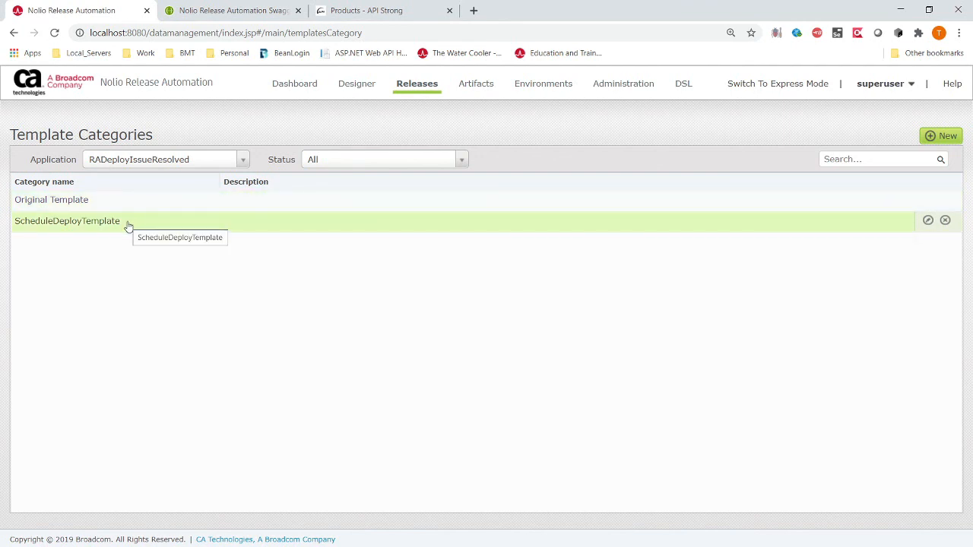
double_click(171, 82)
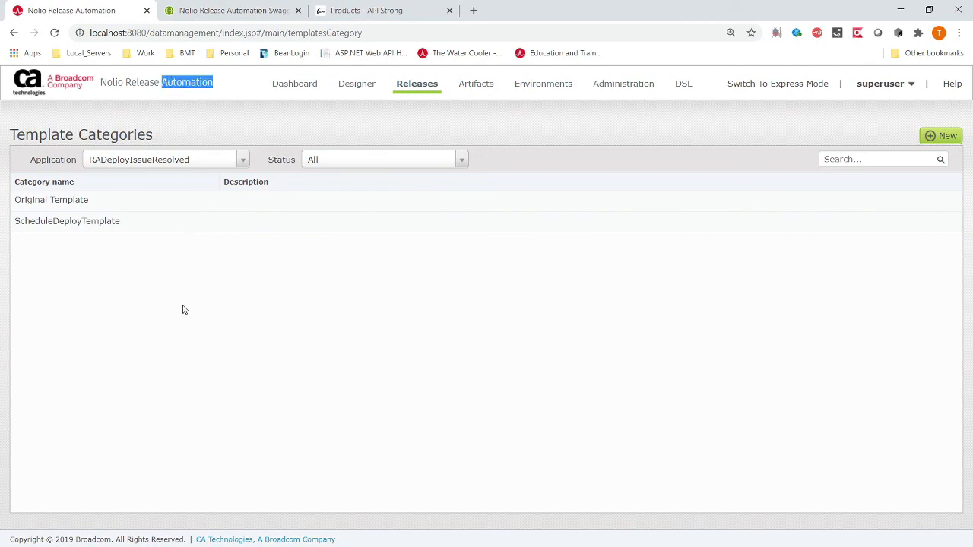